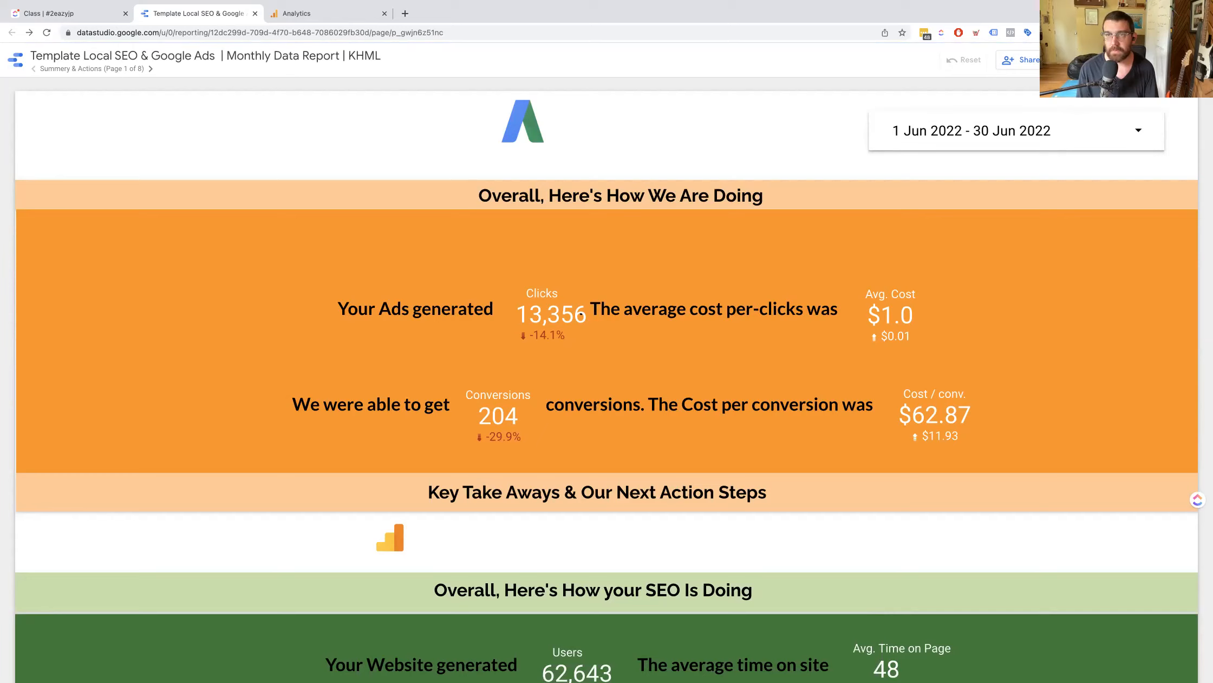
# Step: Start a copy of the template report and begin creating a new data source in place of [Sample] Google Analytics Data
pyautogui.click(1134, 61)
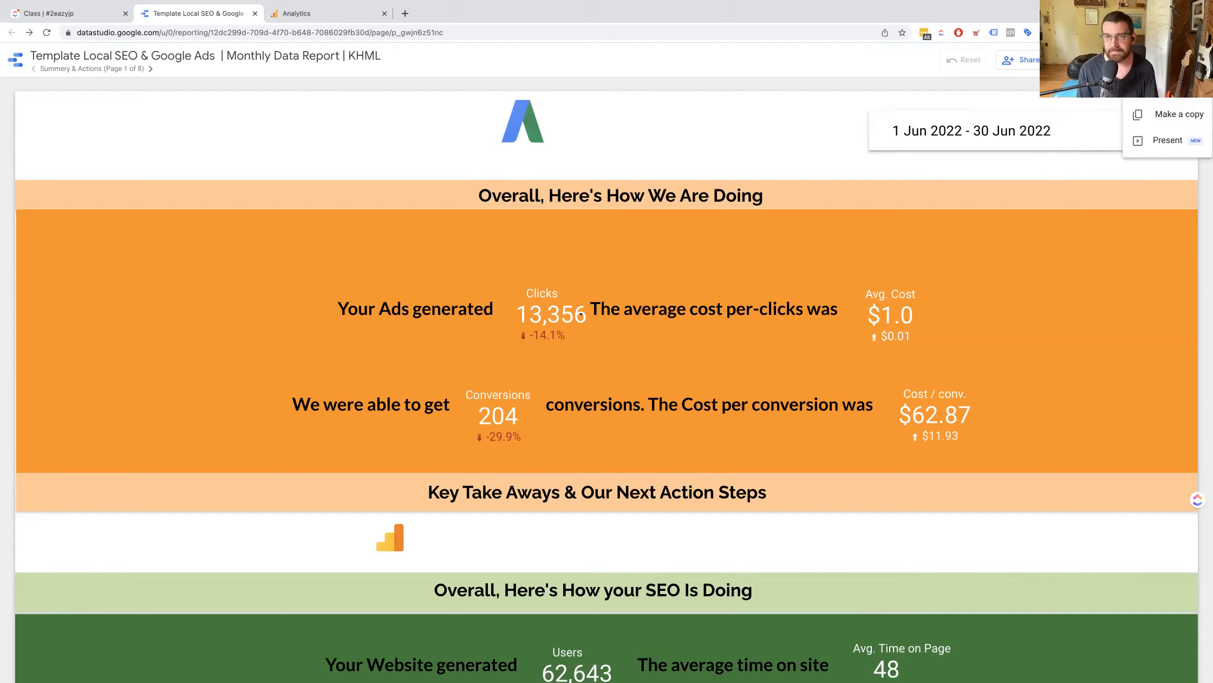
pyautogui.click(1157, 120)
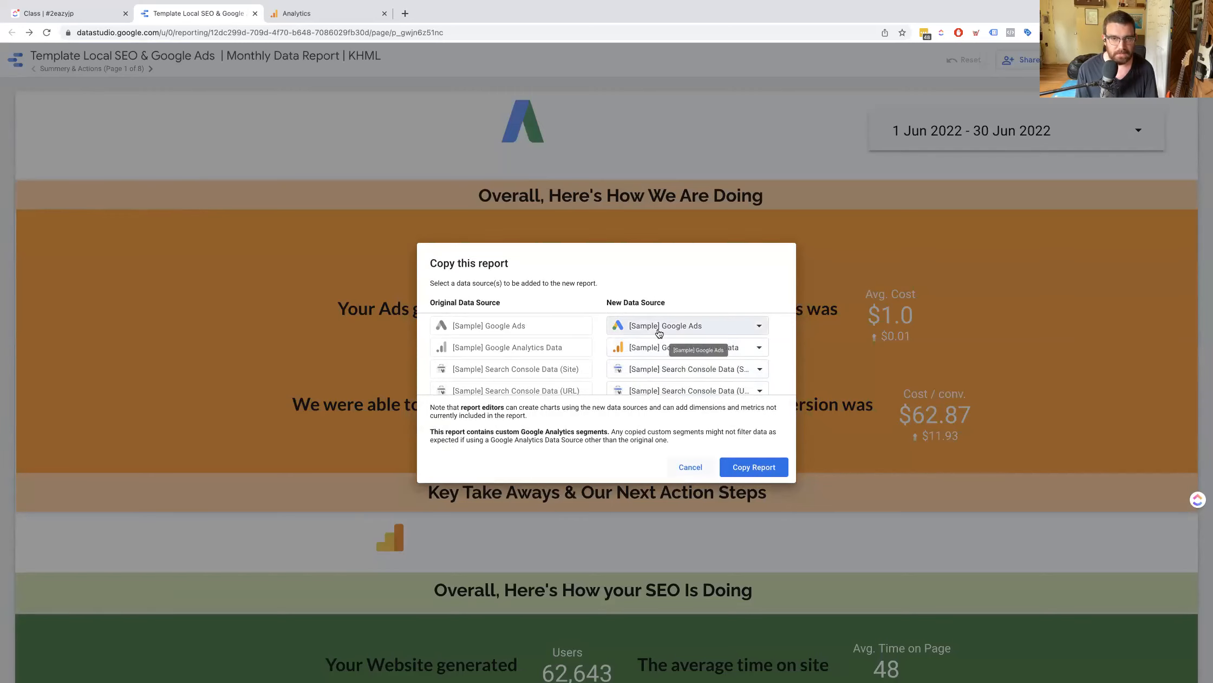
pyautogui.click(653, 347)
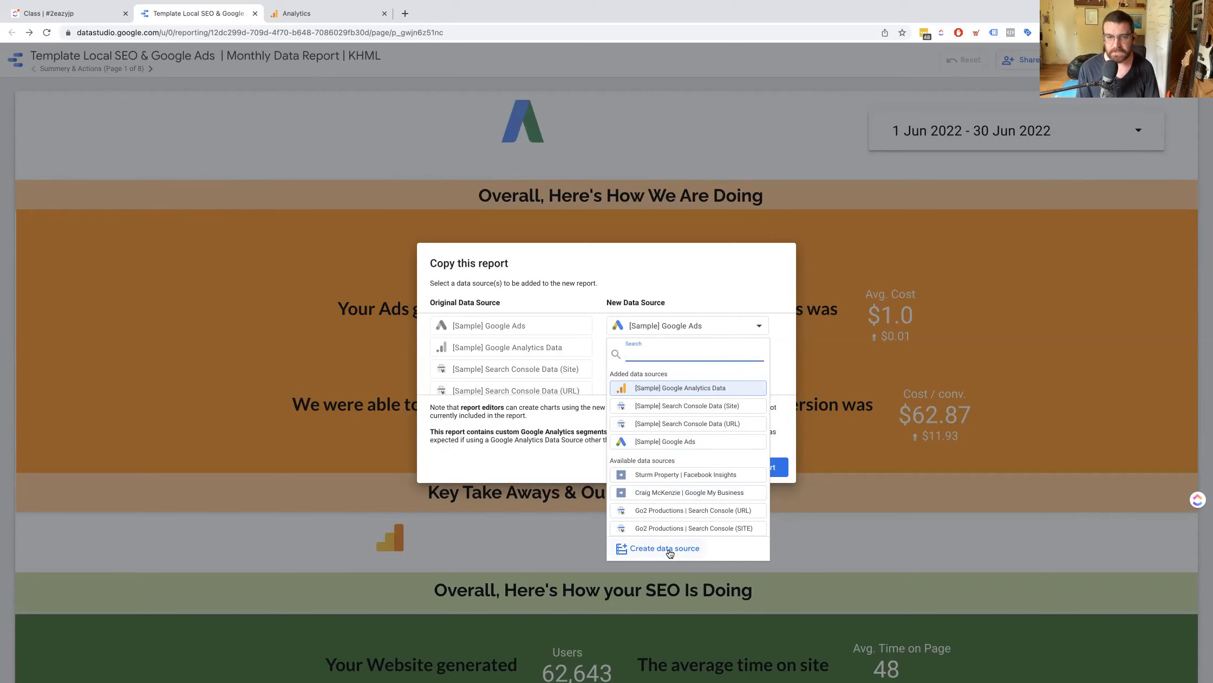
pyautogui.click(670, 550)
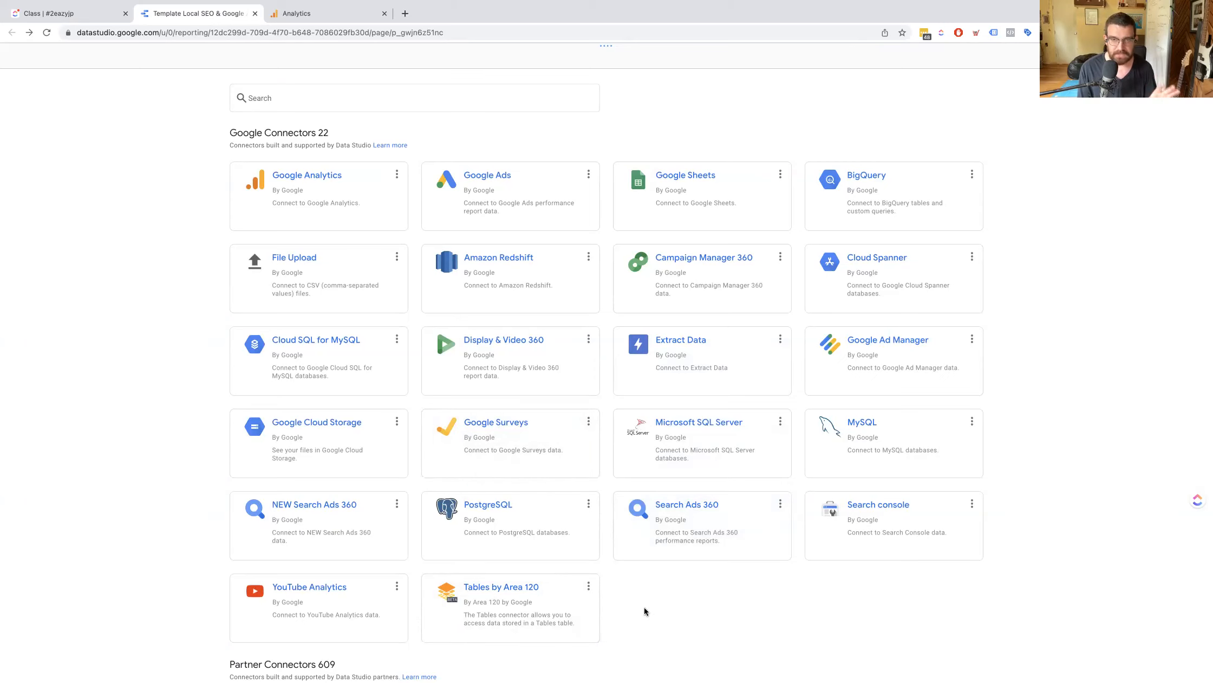
# Step: Look through the available data connectors, check the Google Analytics connector's authorisation page, and return to the connector list
pyautogui.scroll(-3, 645, 610)
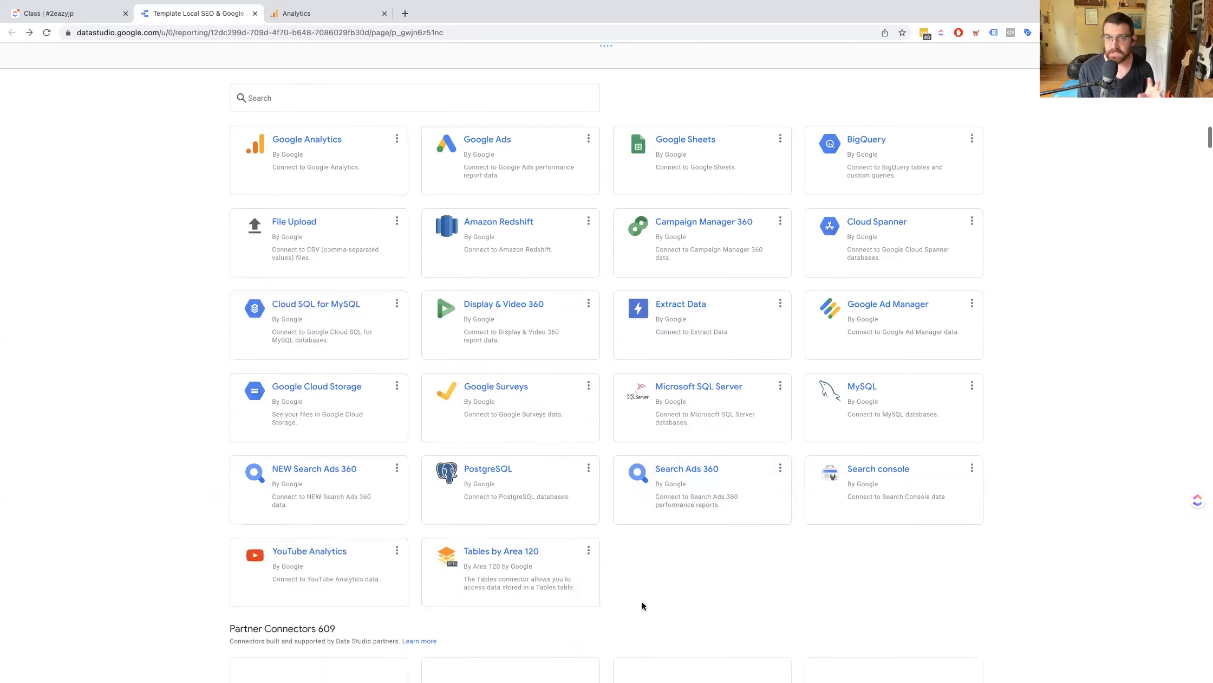
pyautogui.scroll(3, 650, 531)
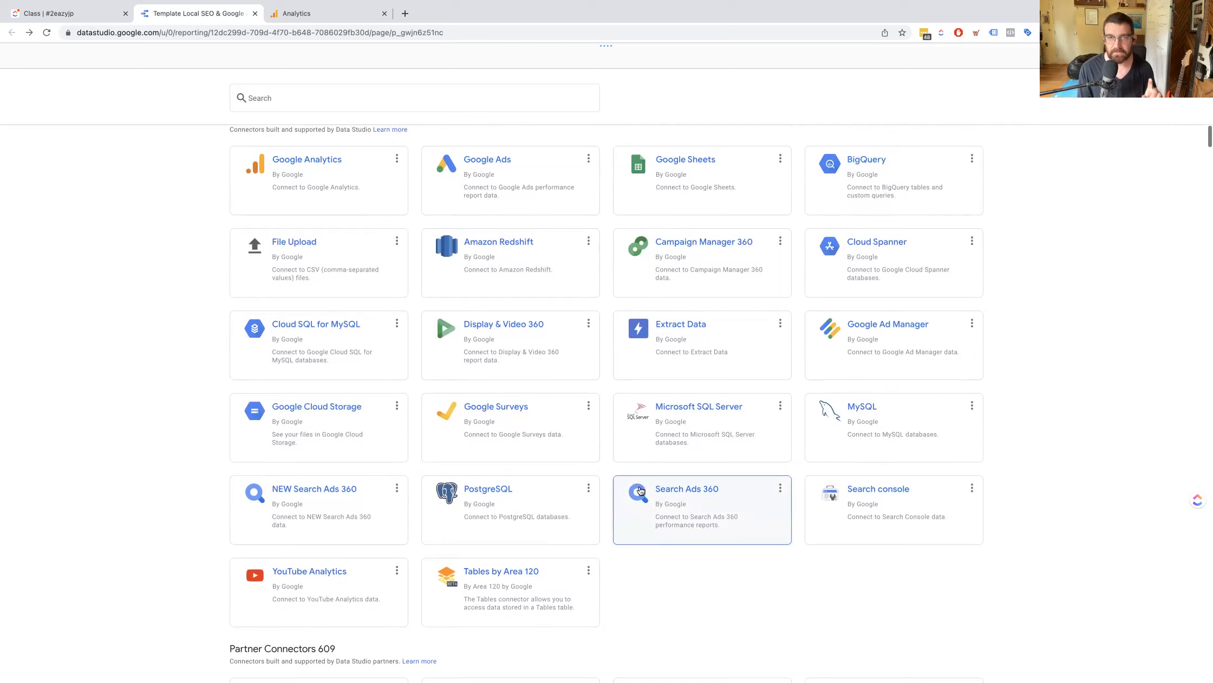
pyautogui.scroll(-1, 722, 322)
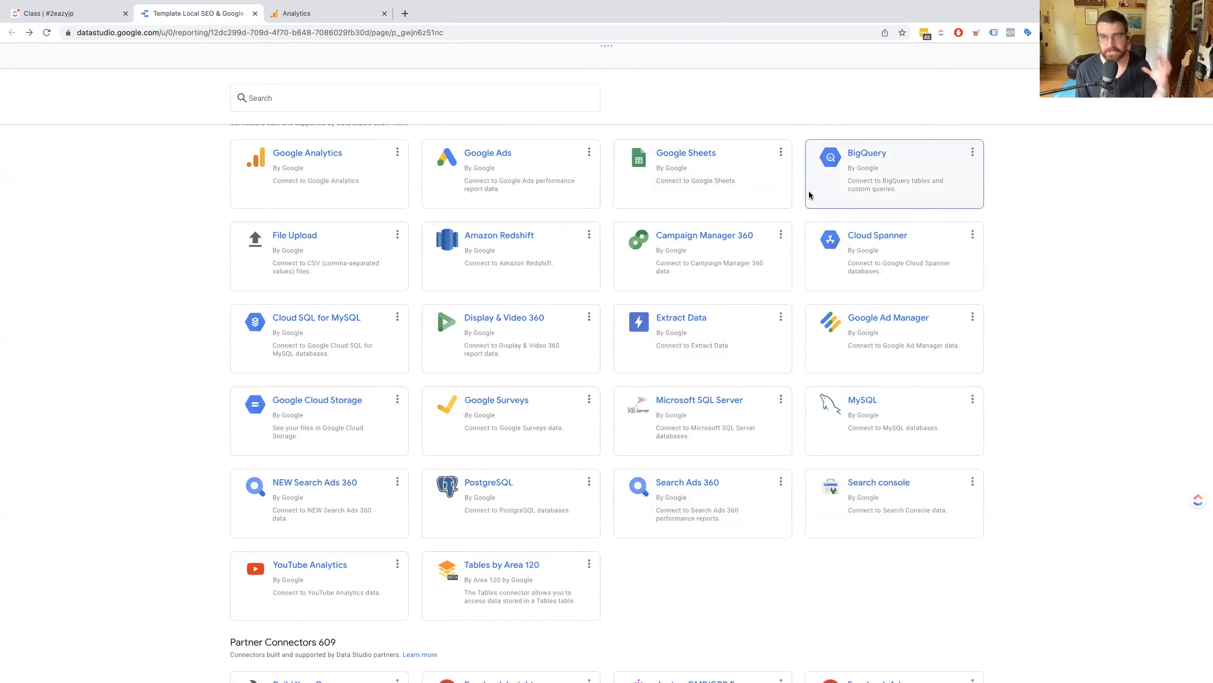
pyautogui.scroll(-1, 810, 195)
pyautogui.scroll(-1, 810, 195)
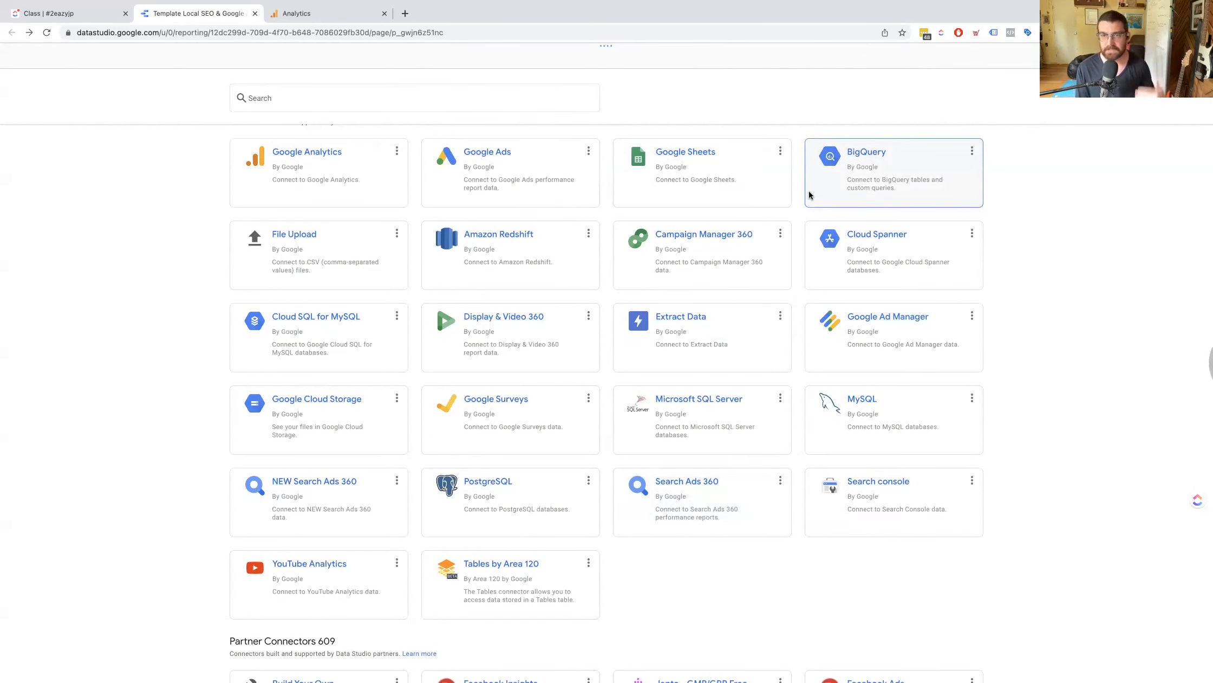
pyautogui.scroll(-1, 810, 195)
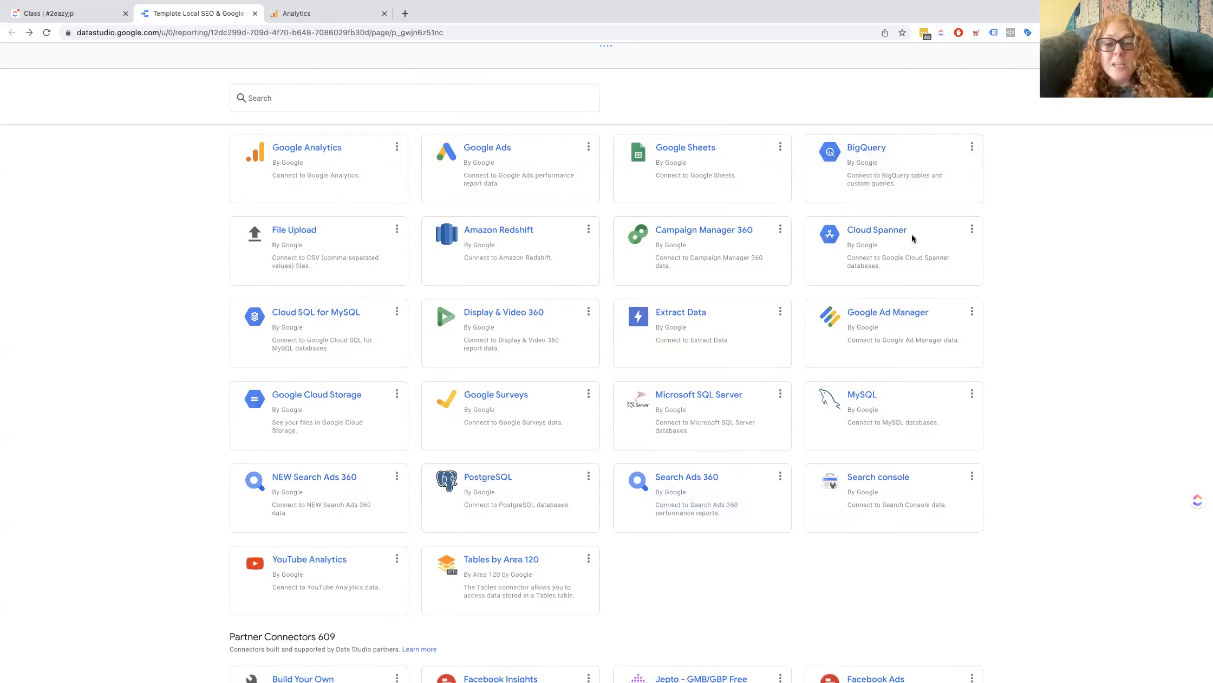
pyautogui.click(273, 99)
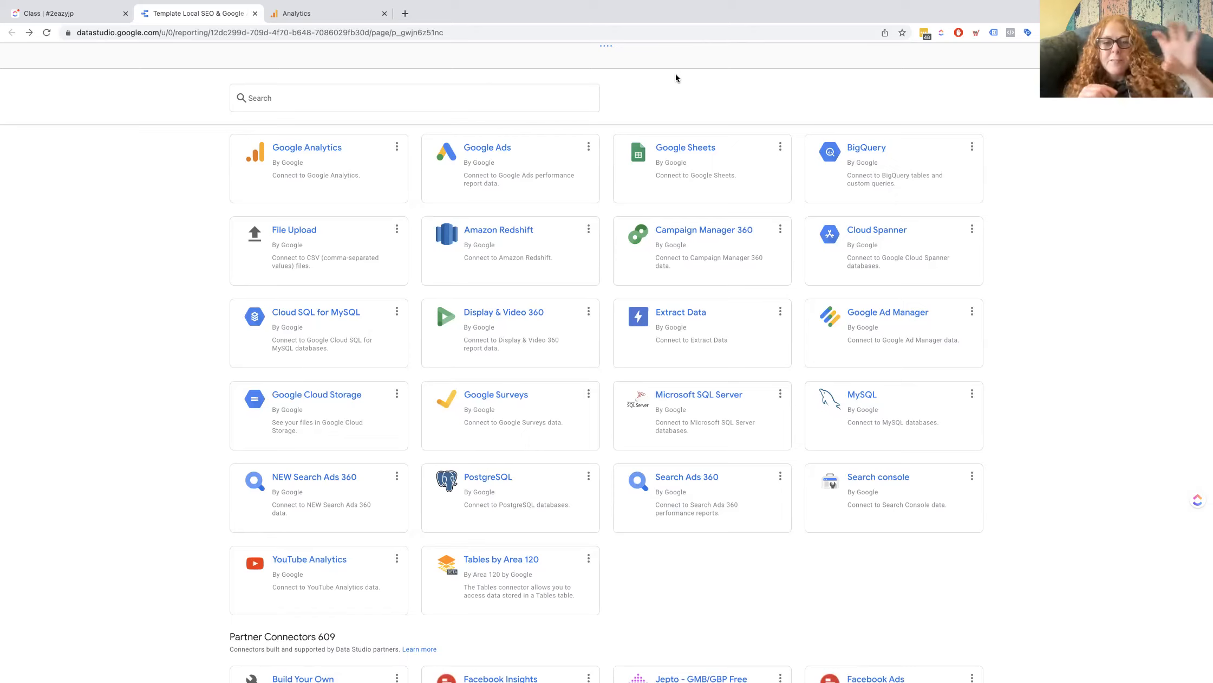
pyautogui.click(279, 165)
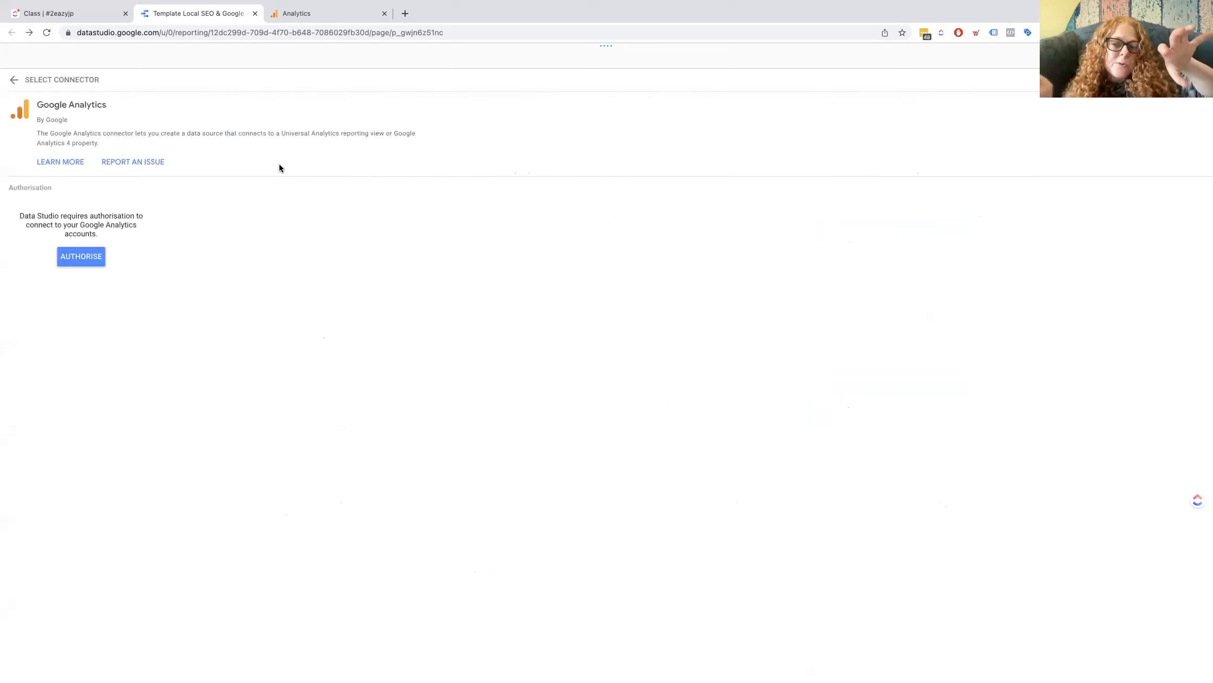
pyautogui.click(14, 79)
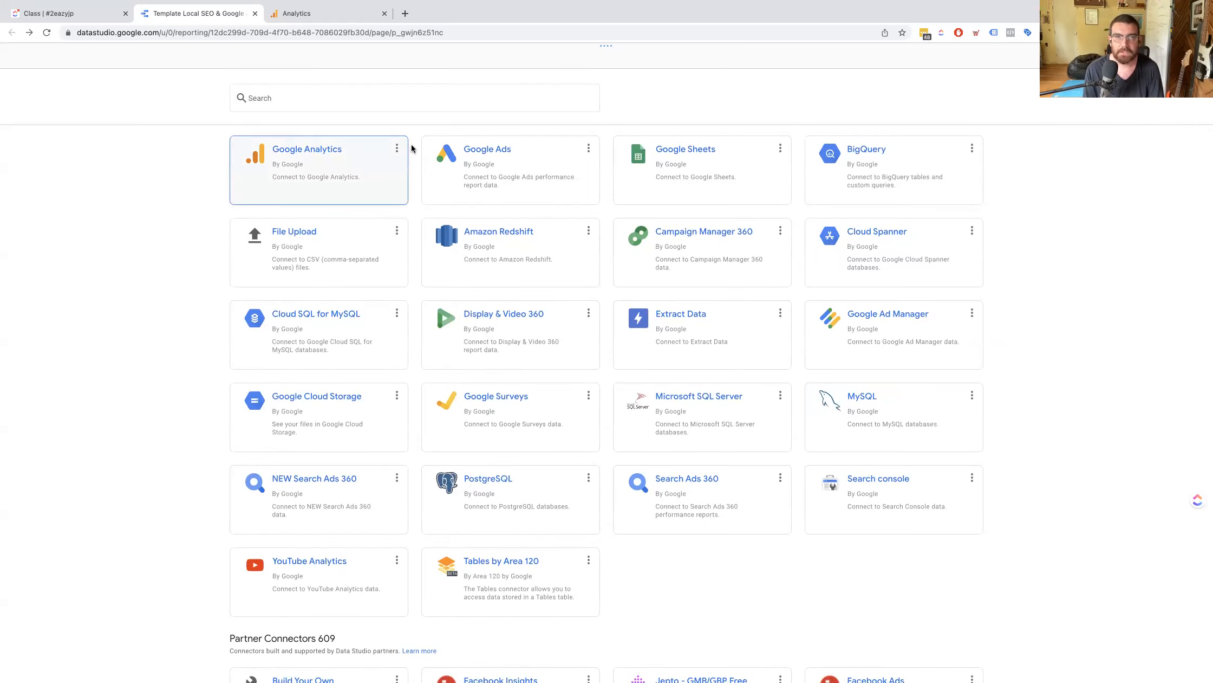
# Step: Leave the connector list, switch to the agency's other Google account, and open the report "Template Local SEO & Google Ads | Monthly Data Report | KHML"
pyautogui.click(607, 45)
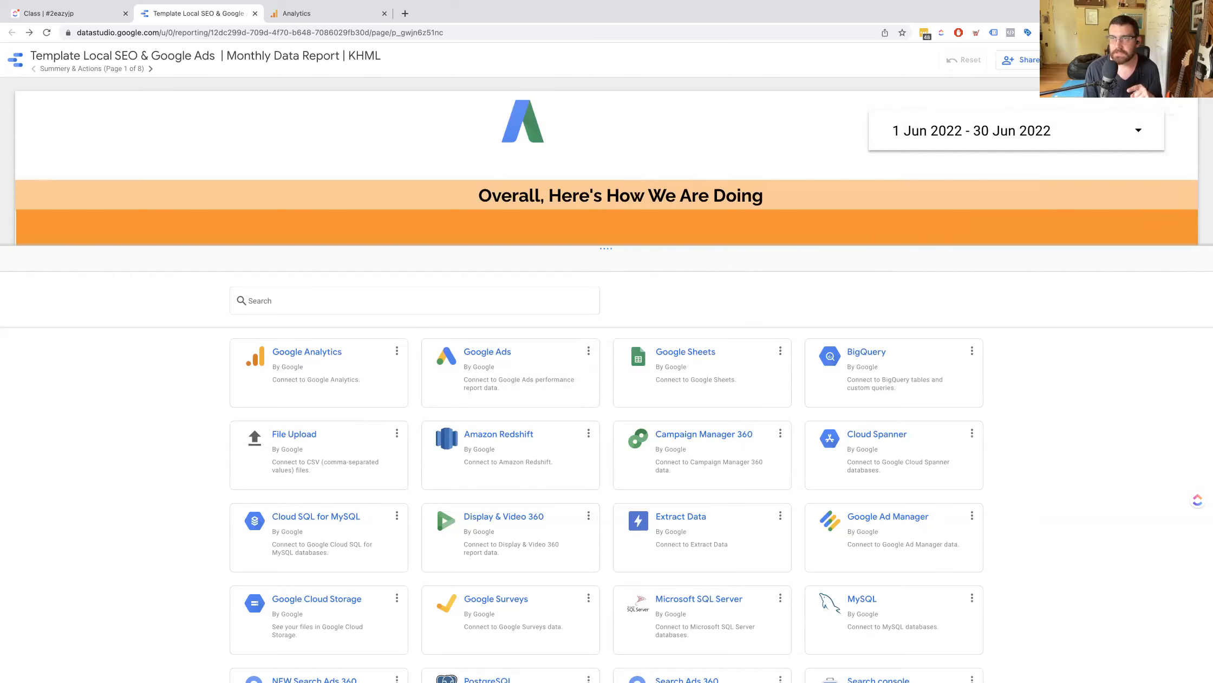
pyautogui.click(1194, 60)
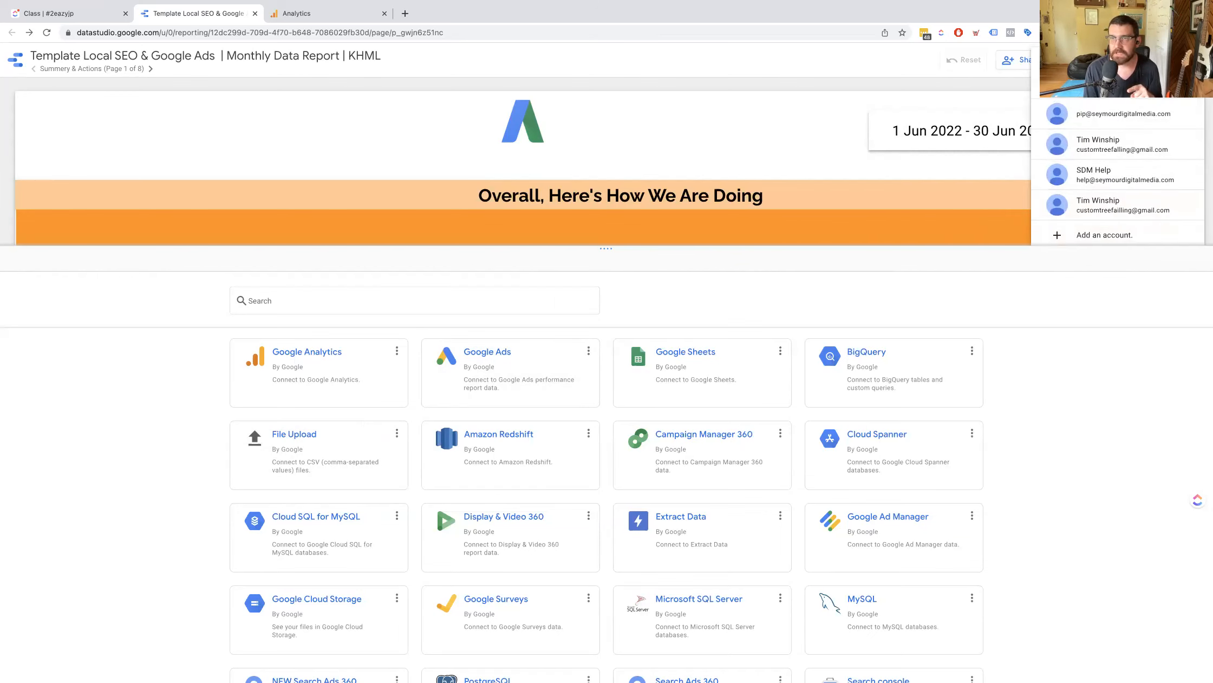
pyautogui.click(1079, 119)
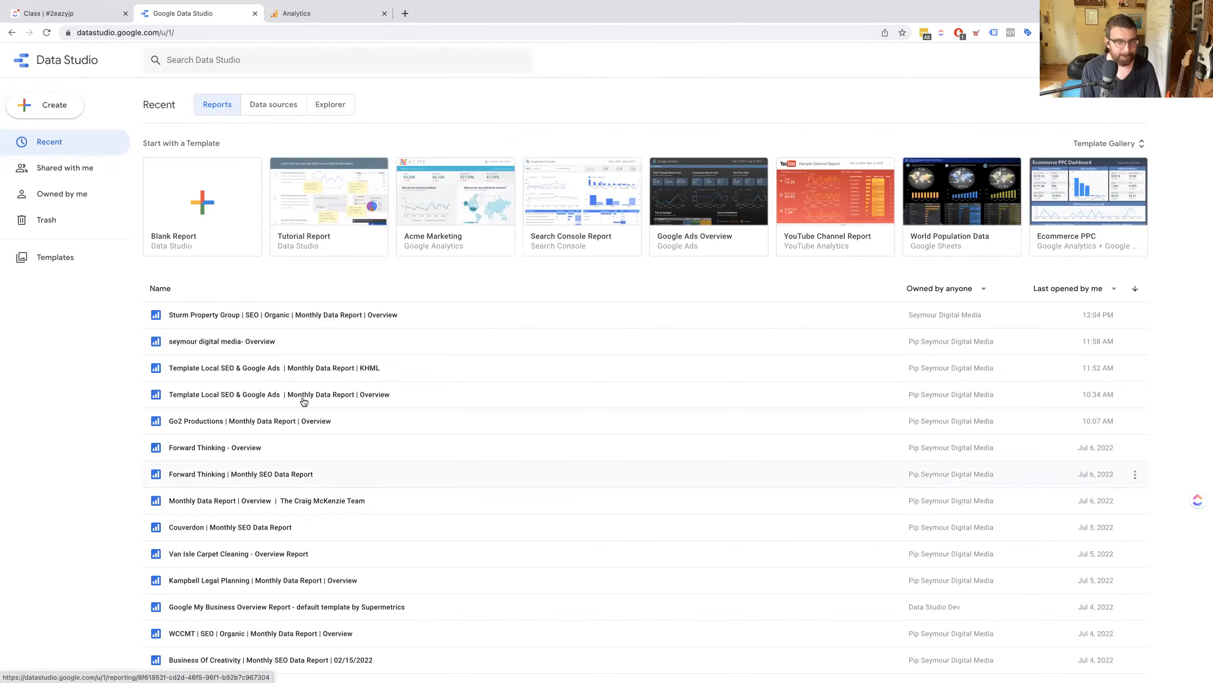
pyautogui.click(292, 376)
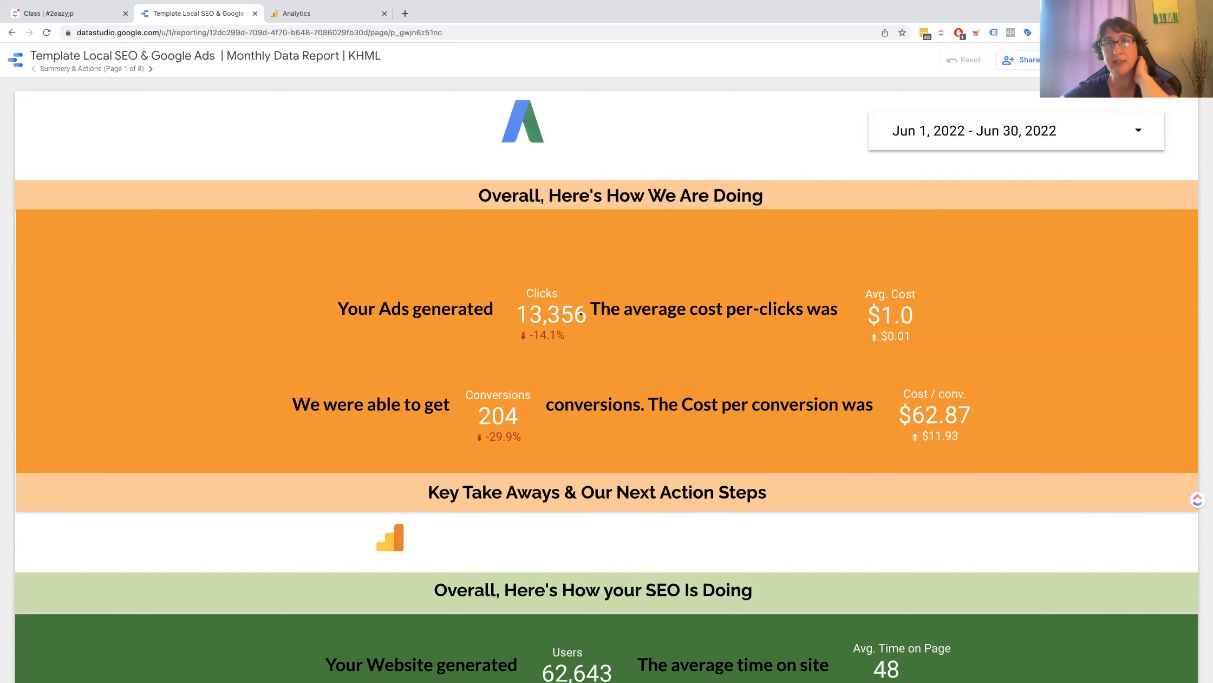
# Step: Set the report's link sharing to "Anyone with the link can view" and save the access settings
pyautogui.click(1051, 60)
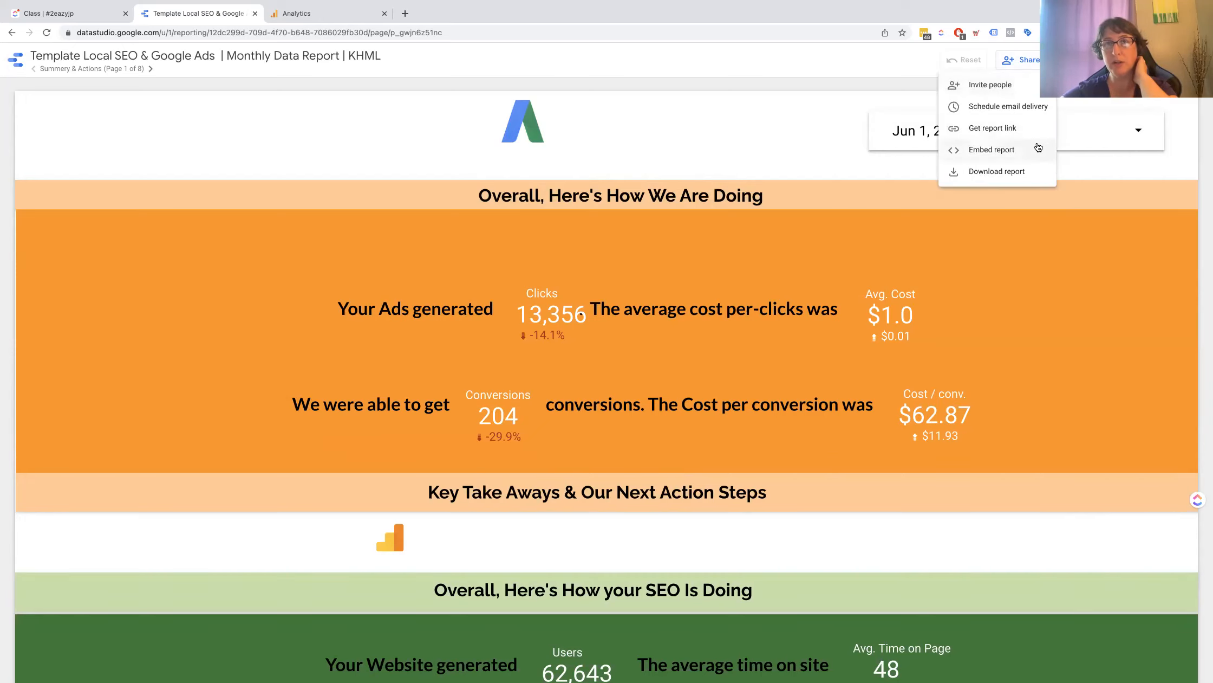
pyautogui.click(1029, 130)
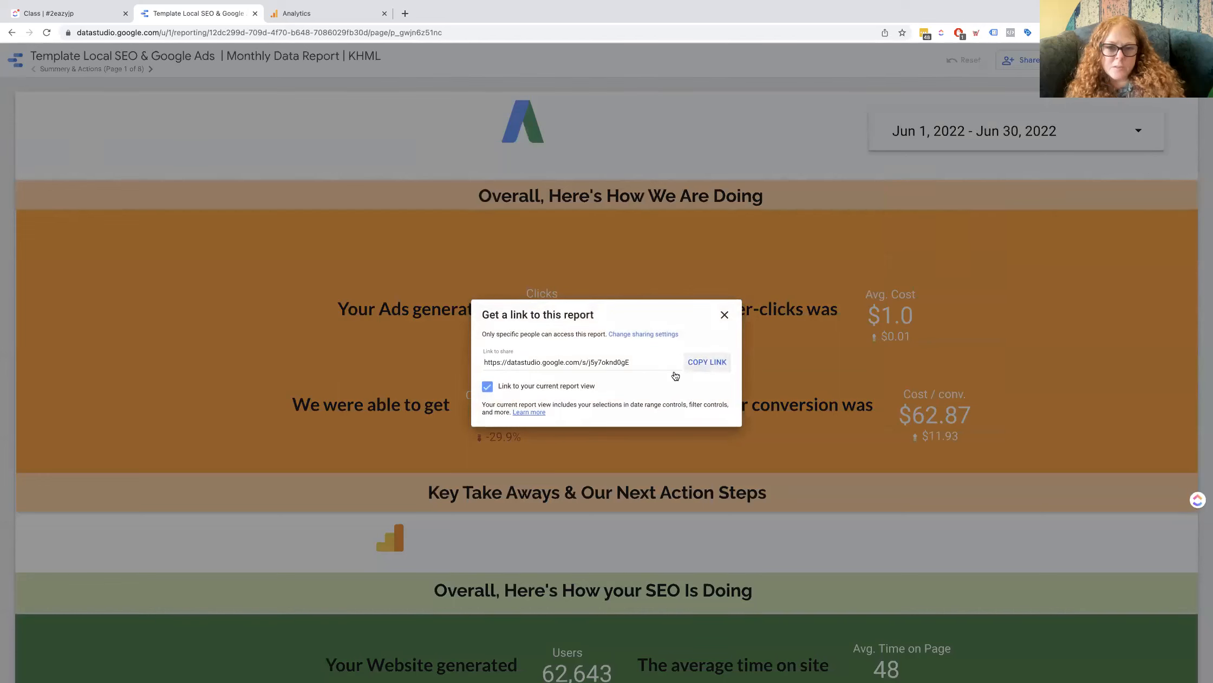
pyautogui.click(659, 334)
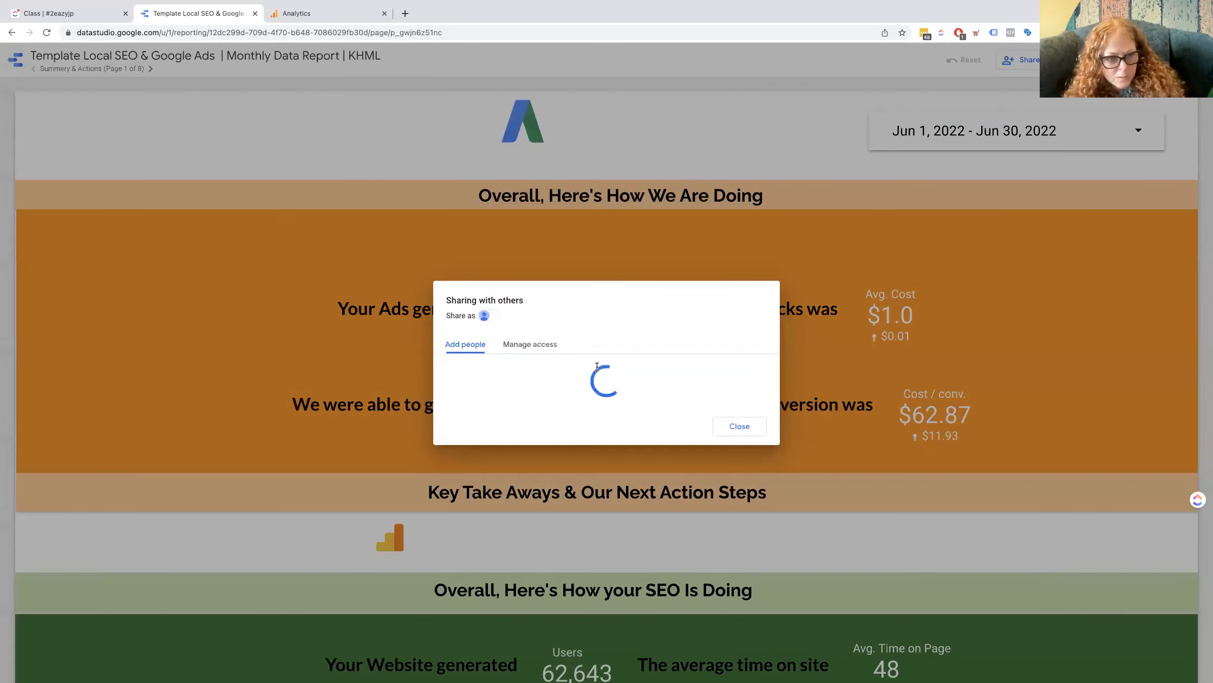
pyautogui.click(538, 321)
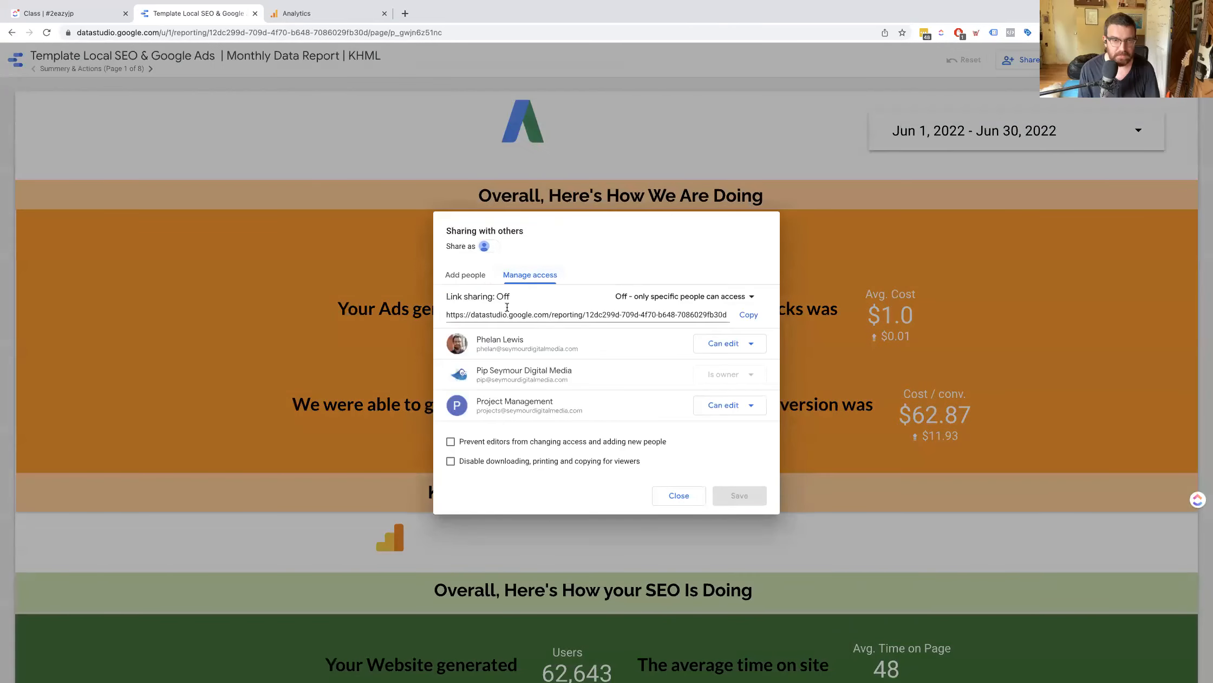
pyautogui.click(729, 295)
pyautogui.click(712, 371)
pyautogui.click(731, 495)
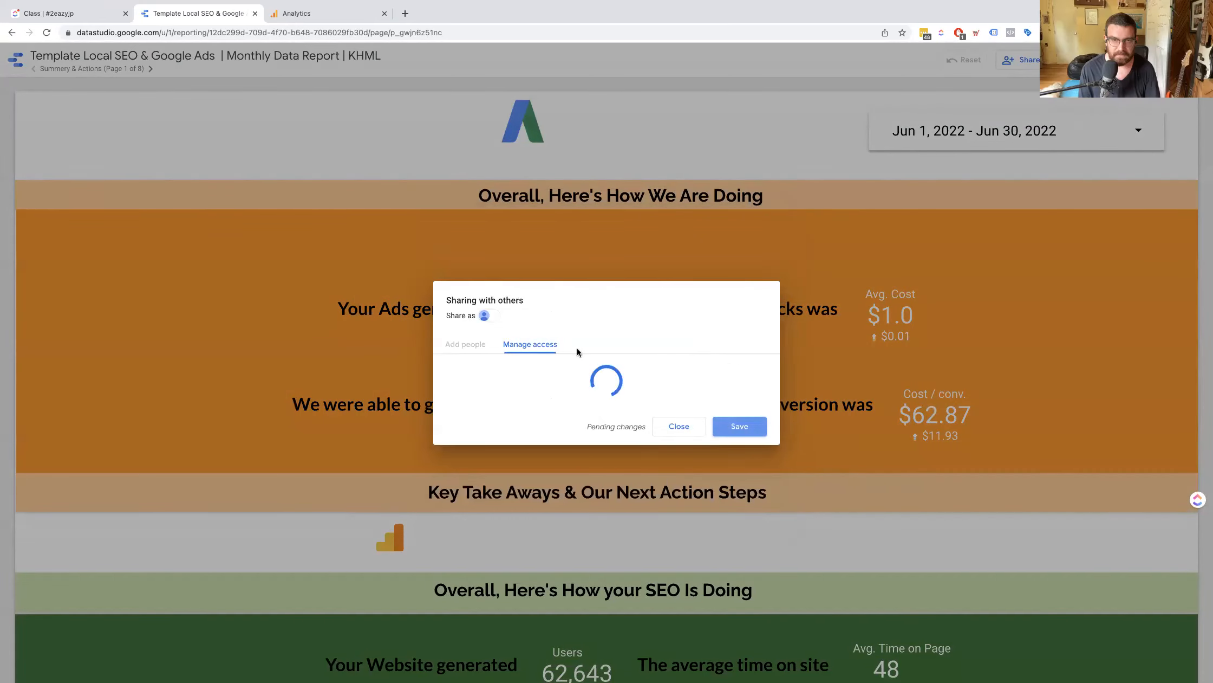
# Step: Copy the report's sharing link and close the sharing settings
pyautogui.click(759, 316)
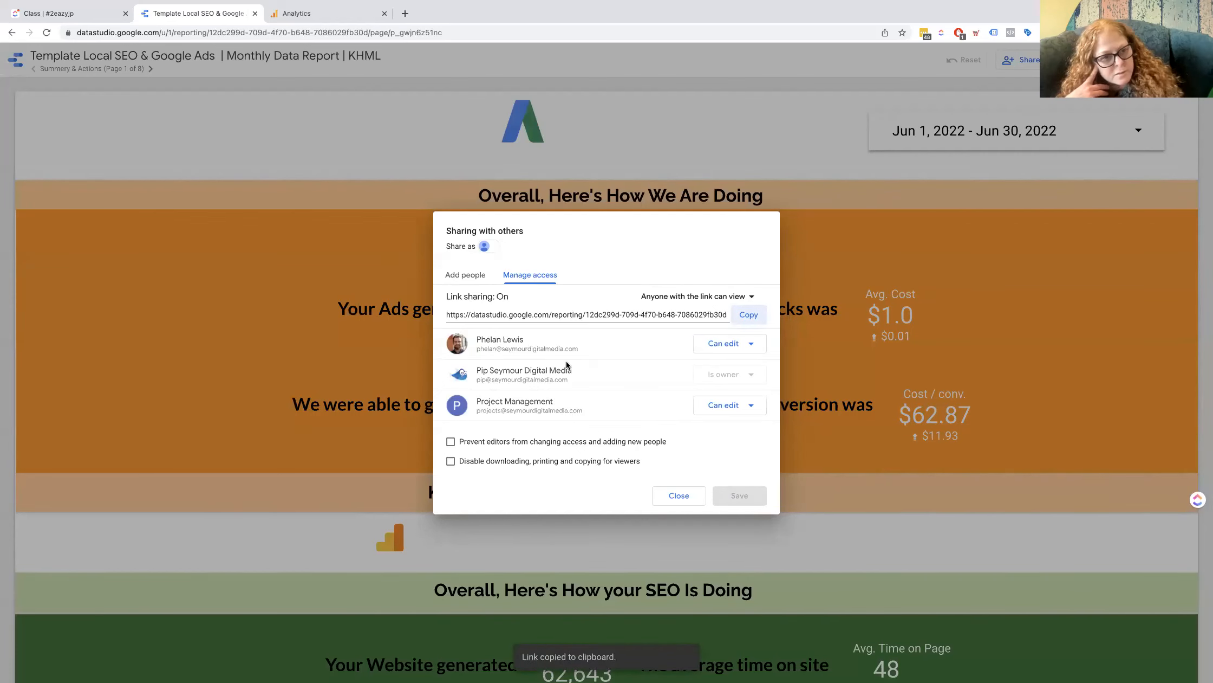
pyautogui.scroll(-1, 567, 361)
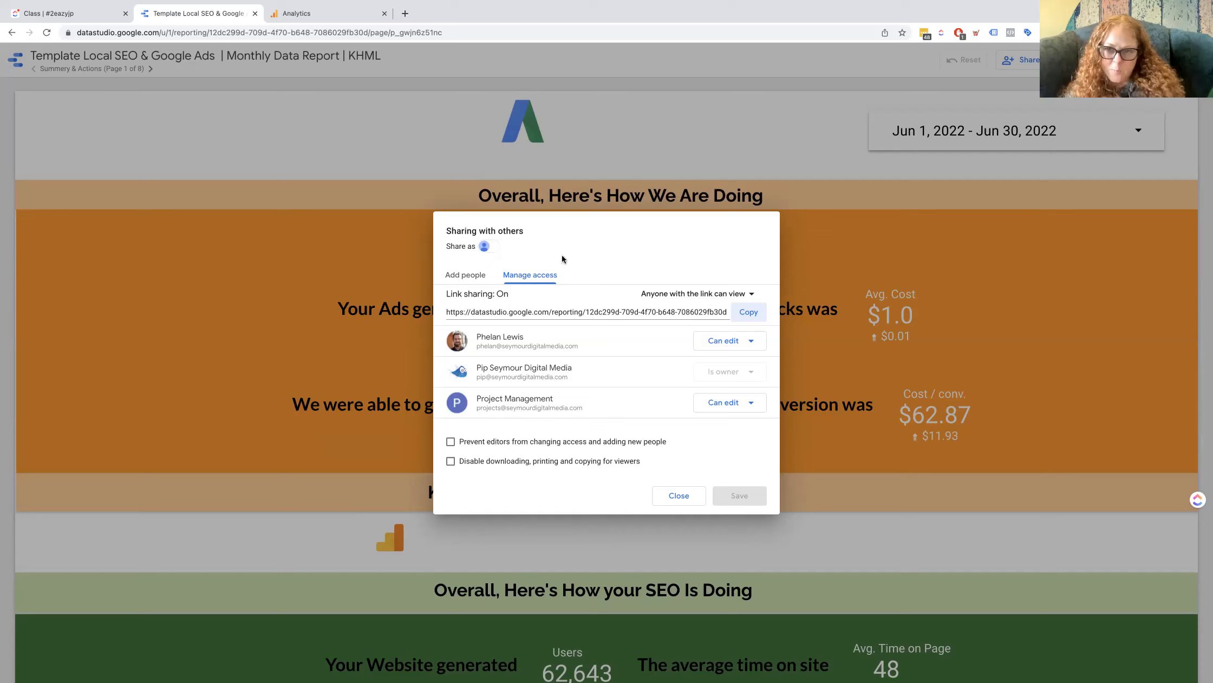
pyautogui.click(677, 496)
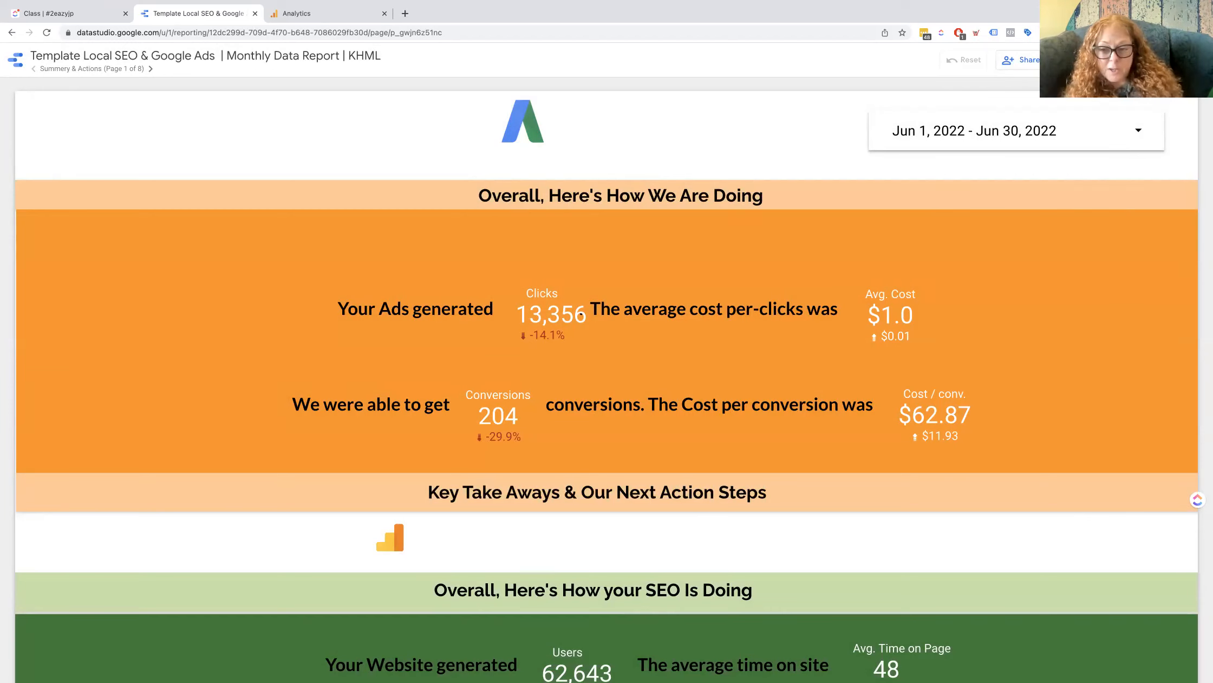
# Step: Start a report copy and create a replacement for [Sample] Google Analytics Data using the Google Analytics connector
pyautogui.click(1133, 60)
pyautogui.click(1182, 117)
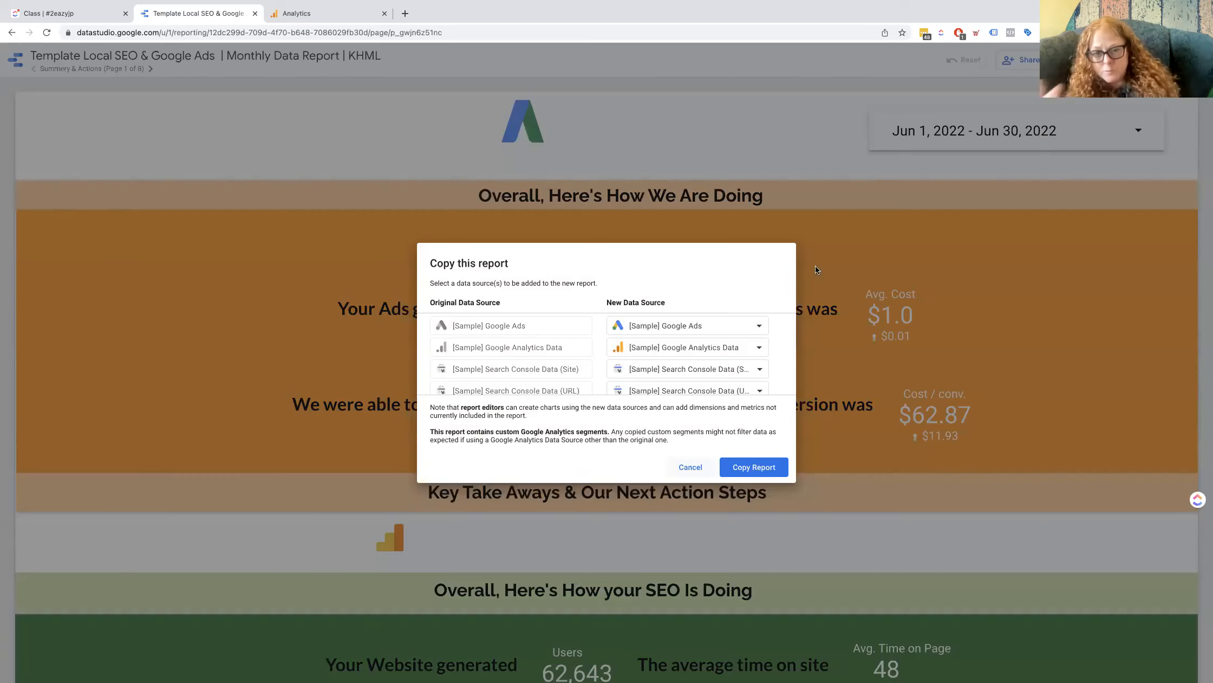
pyautogui.click(750, 348)
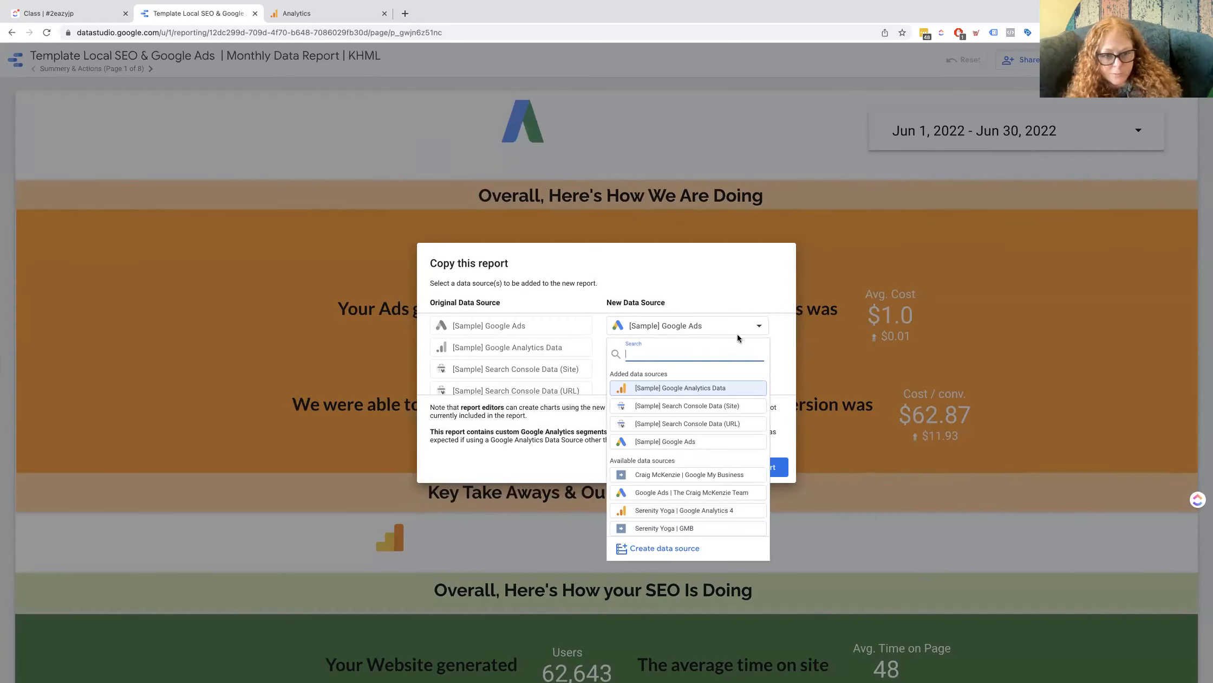
pyautogui.click(665, 549)
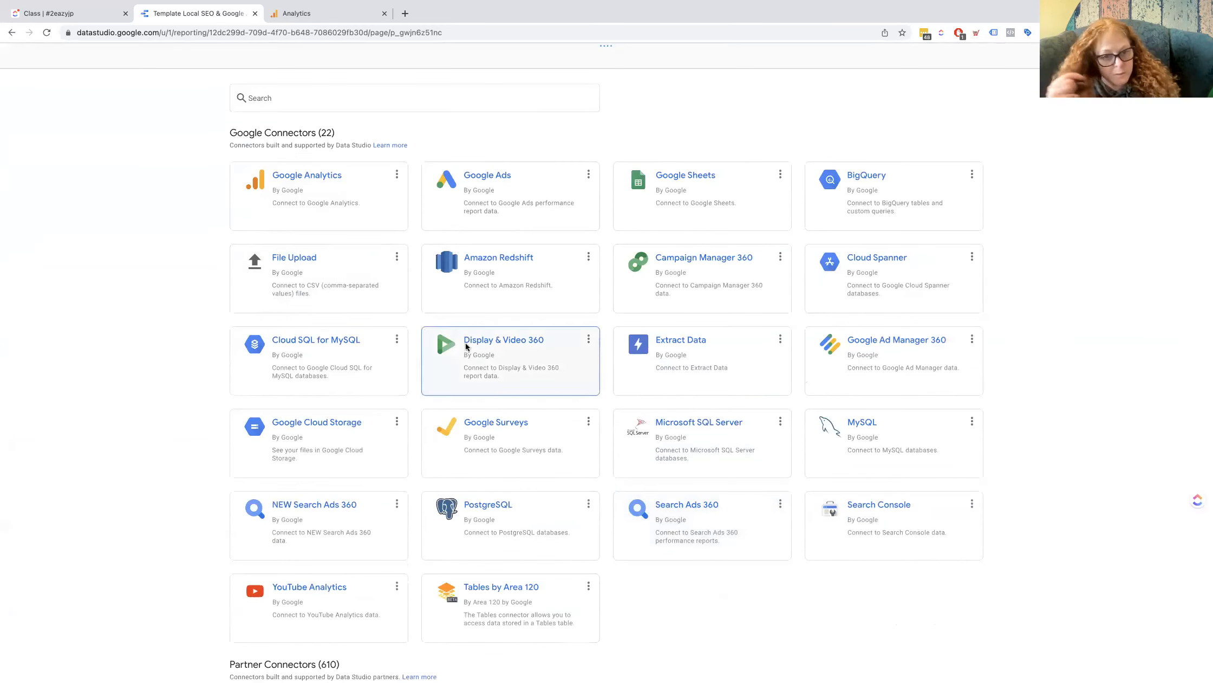
pyautogui.click(276, 182)
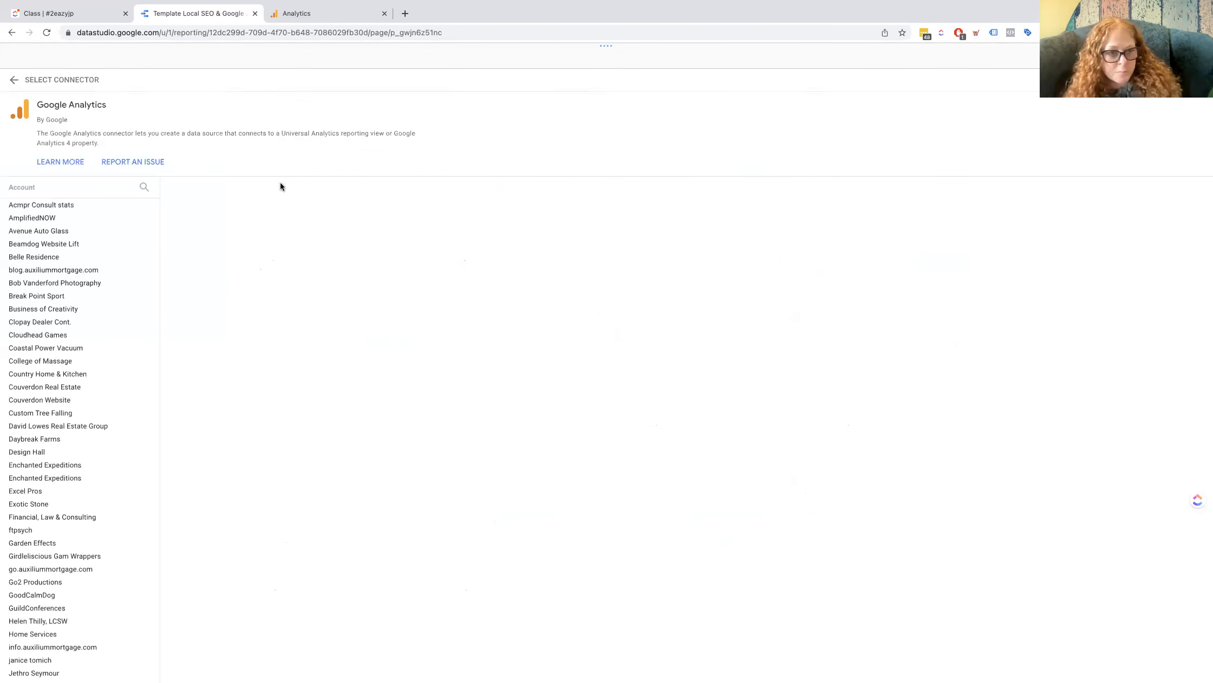
# Step: Browse the Google Analytics account list and choose an account for the new data source
pyautogui.scroll(-10, 19, 349)
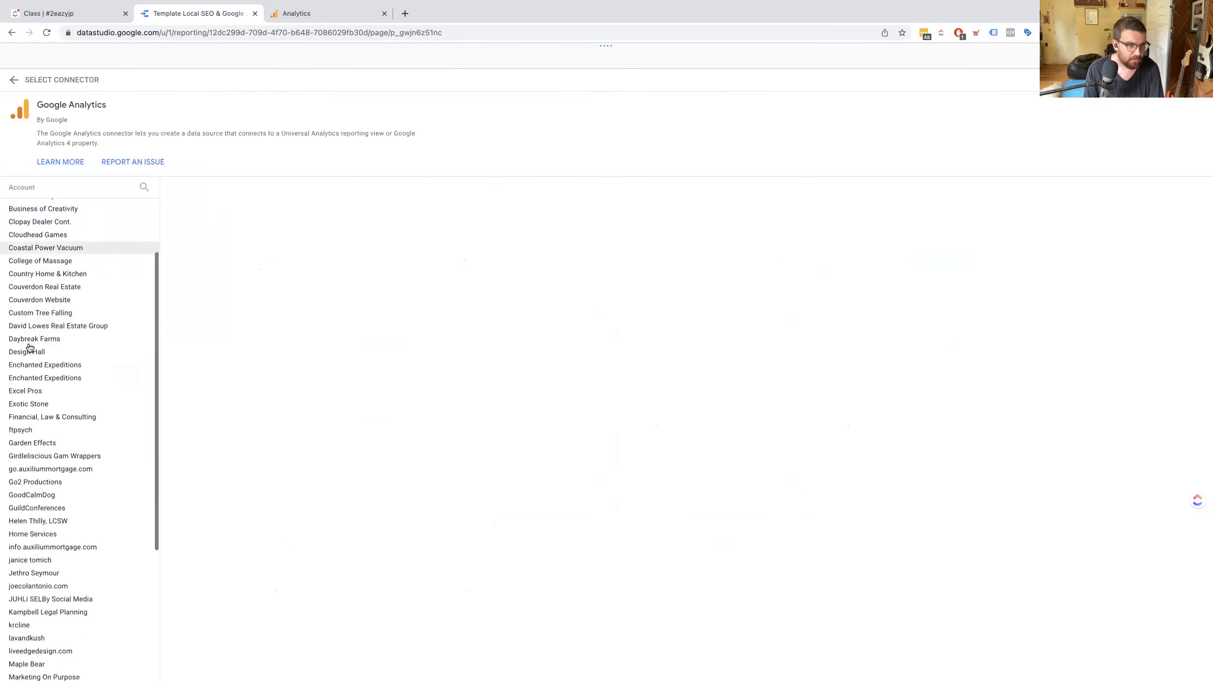
pyautogui.scroll(-3, 31, 340)
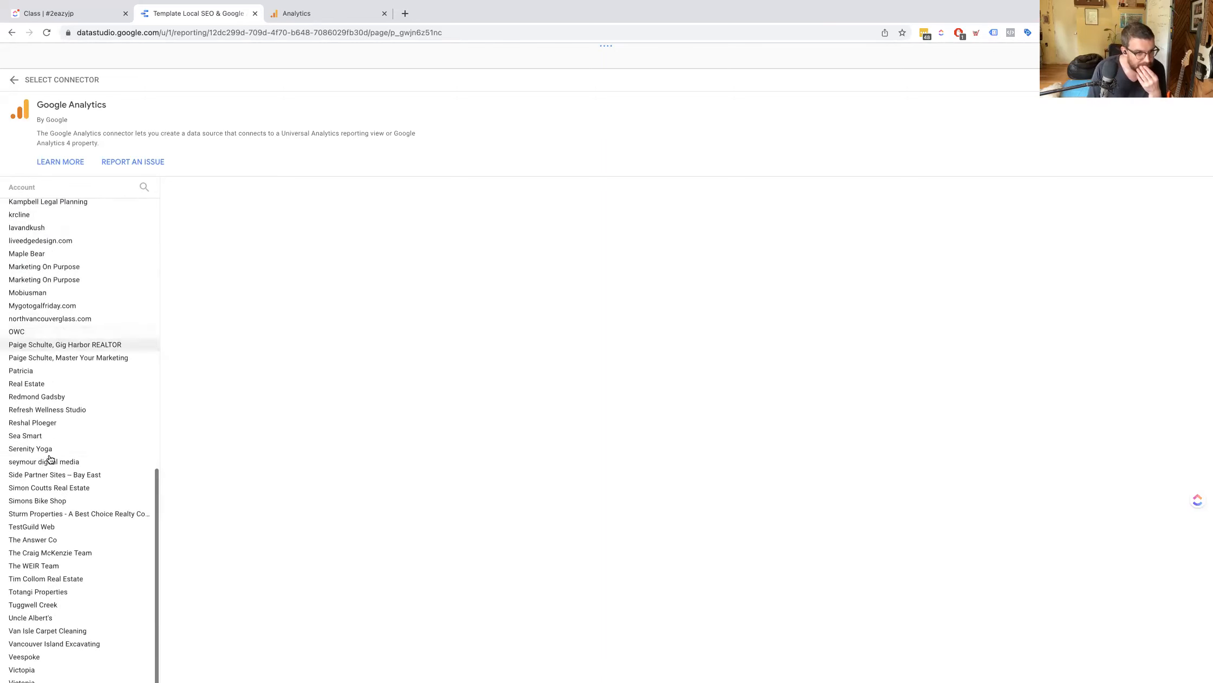
pyautogui.click(57, 583)
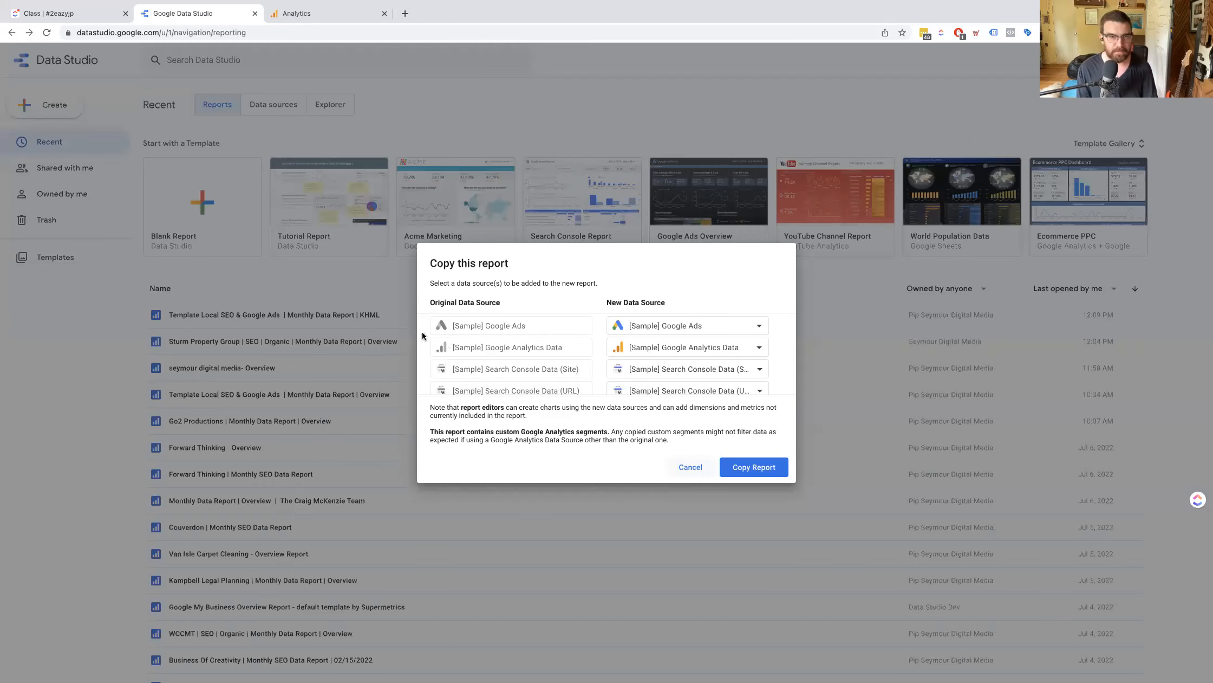
# Step: Dismiss the copy dialog, open the Template Local SEO & Google Ads | Monthly Data Report | KHML, and start a copy of it
pyautogui.click(688, 325)
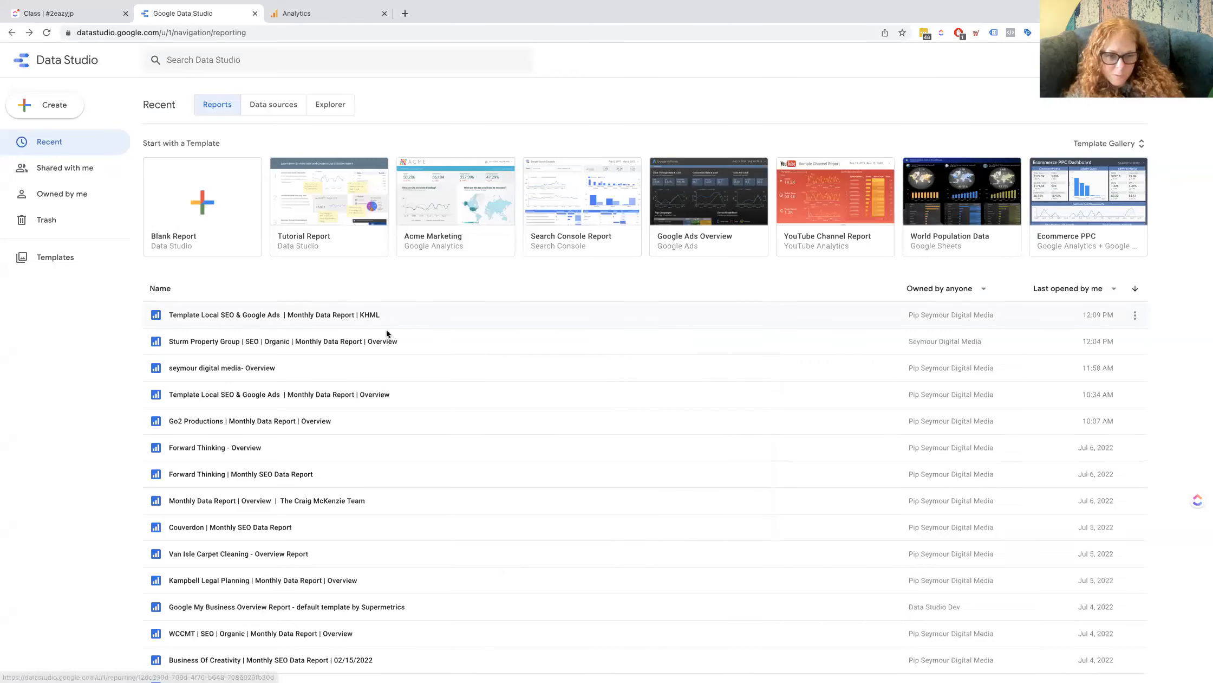
pyautogui.click(387, 331)
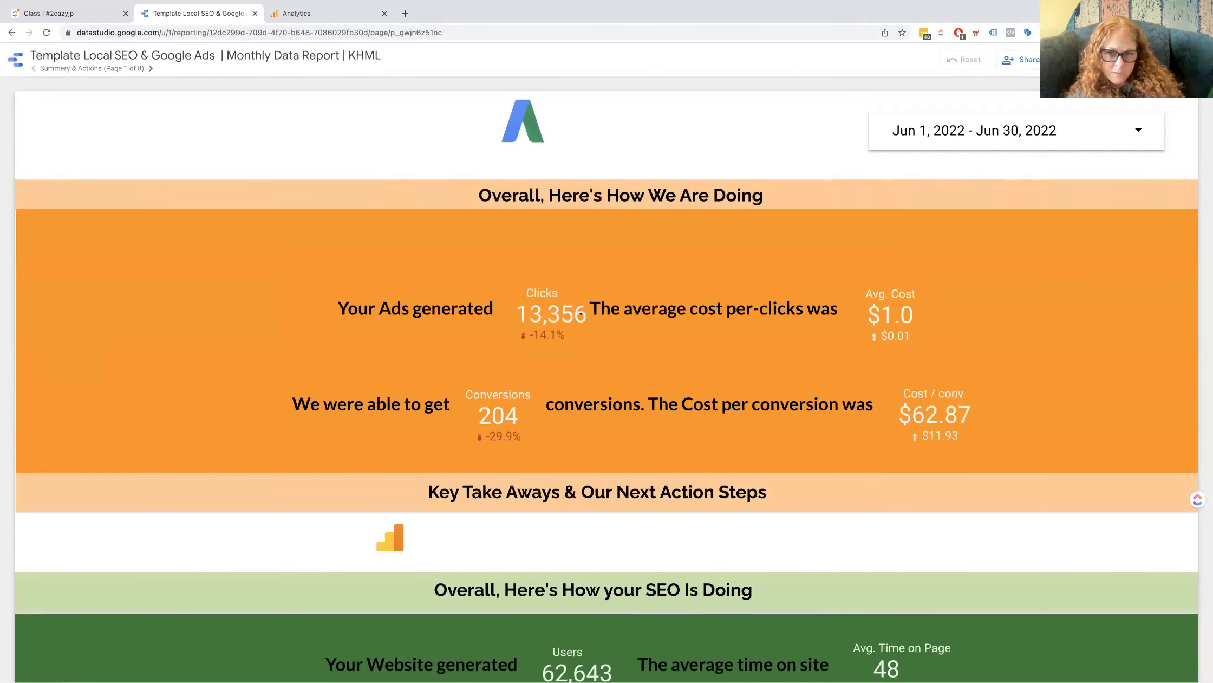
pyautogui.click(1133, 60)
pyautogui.click(1146, 117)
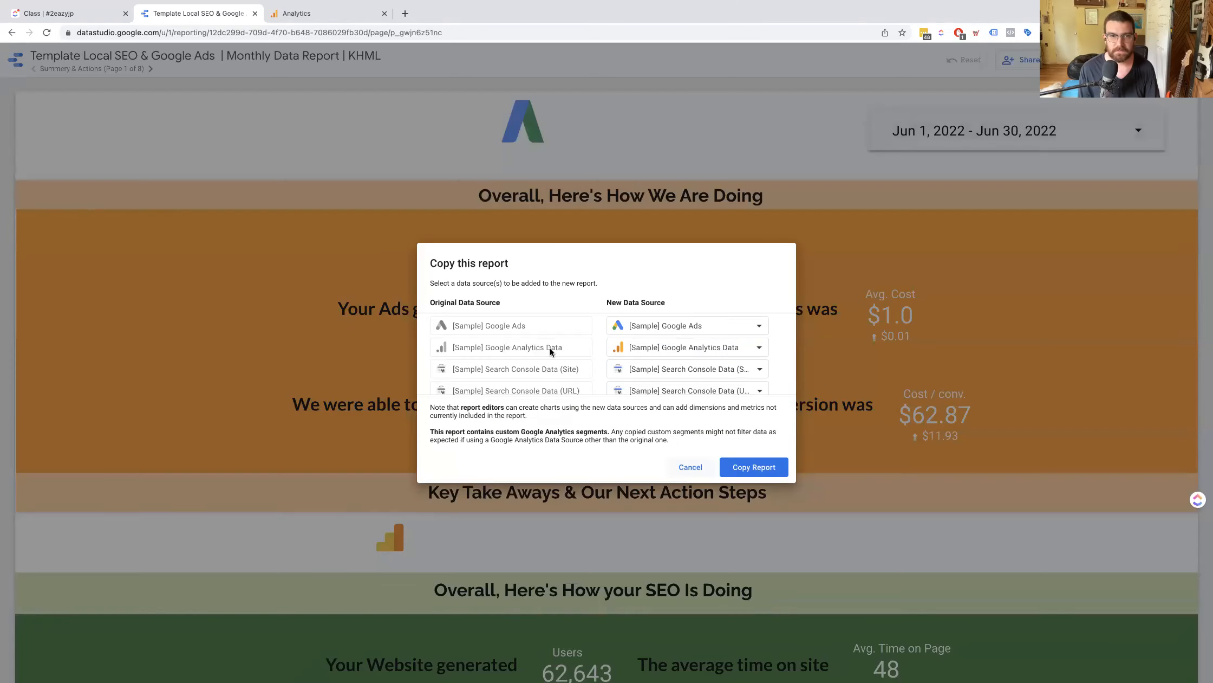
# Step: Create a Google Analytics data source to replace [Sample] Google Analytics Data, using the College of Massage account's Master View [Exclude SDM IP Address]
pyautogui.click(690, 347)
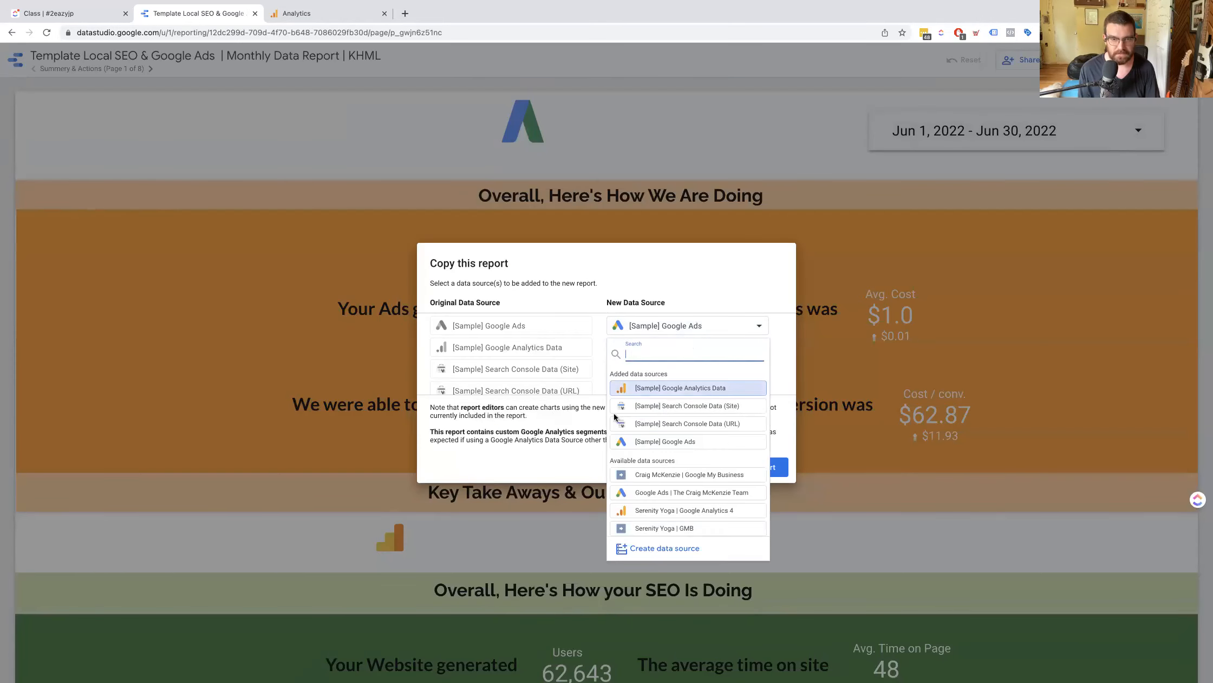
pyautogui.click(649, 547)
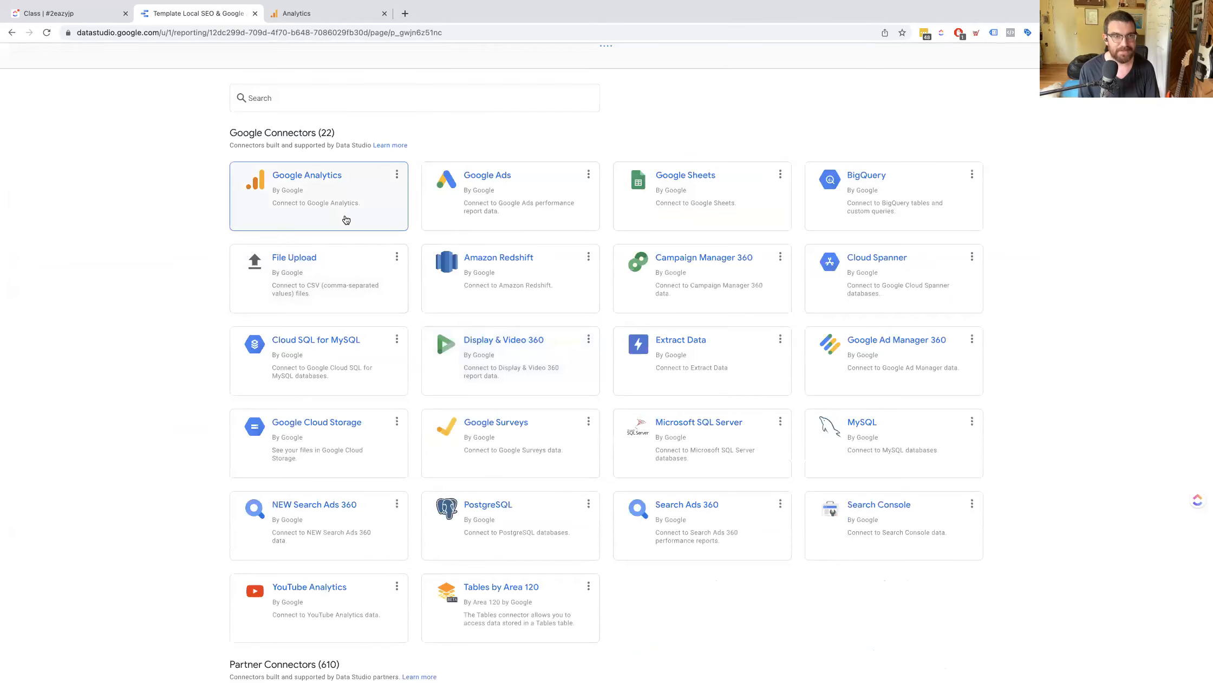
pyautogui.click(346, 220)
pyautogui.scroll(-5, 60, 455)
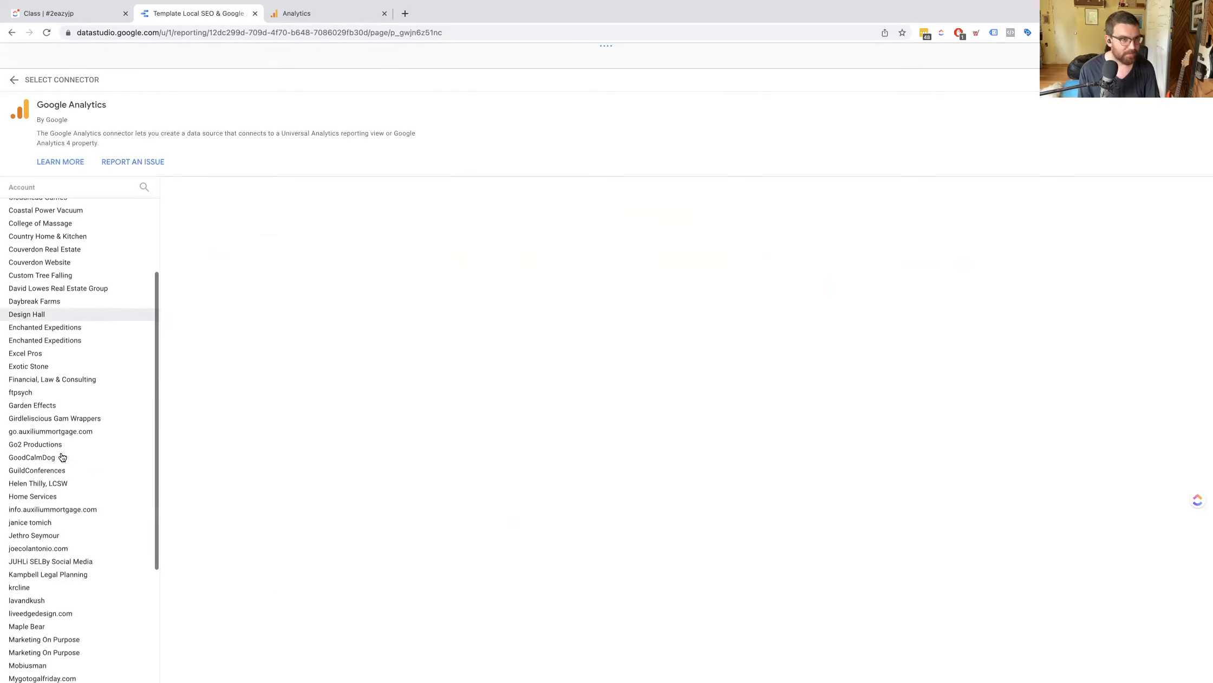
pyautogui.scroll(3, 81, 423)
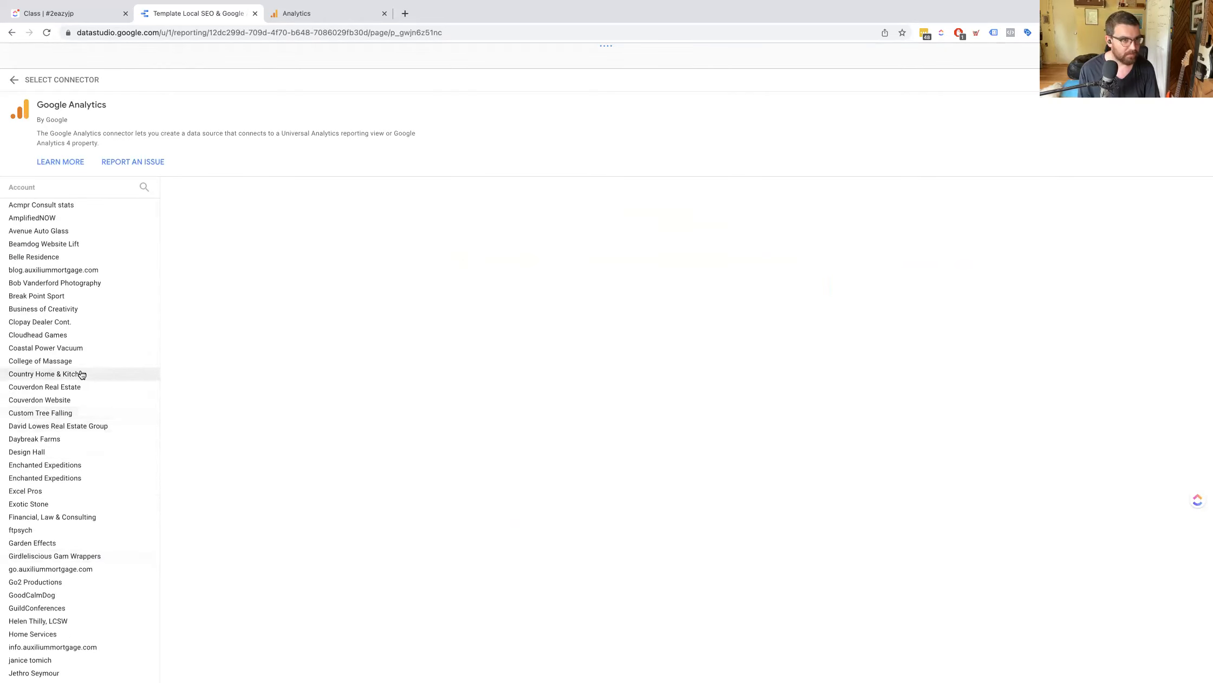
pyautogui.click(68, 361)
pyautogui.click(219, 217)
pyautogui.click(409, 216)
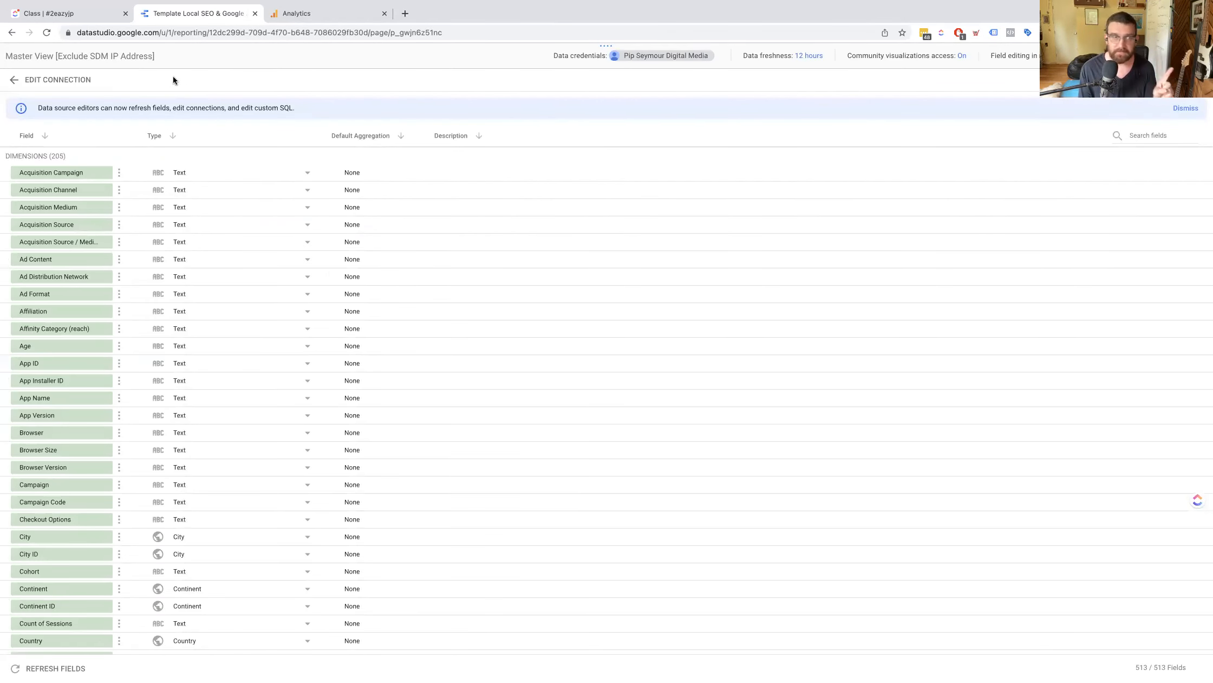
# Step: Rename the new data source as WCCMT | Google Analytics and select it as the replacement for [Sample] Google Analytics Data
pyautogui.click(50, 57)
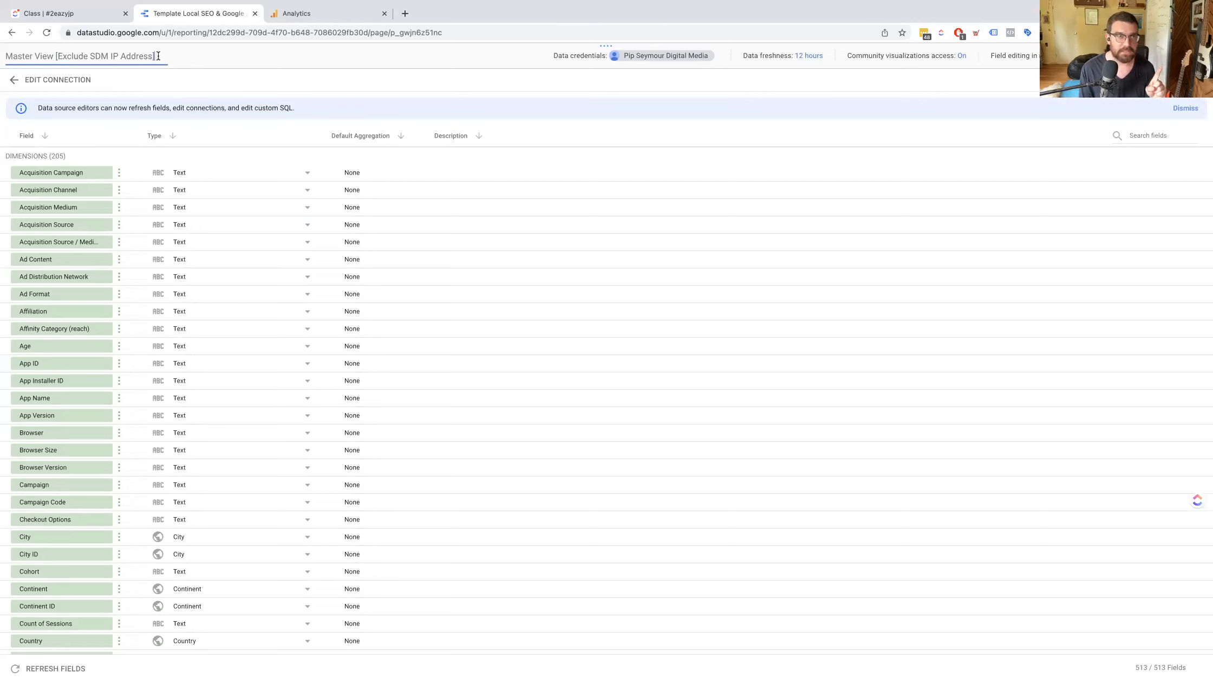
pyautogui.moveTo(158, 56); pyautogui.dragTo(10, 55)
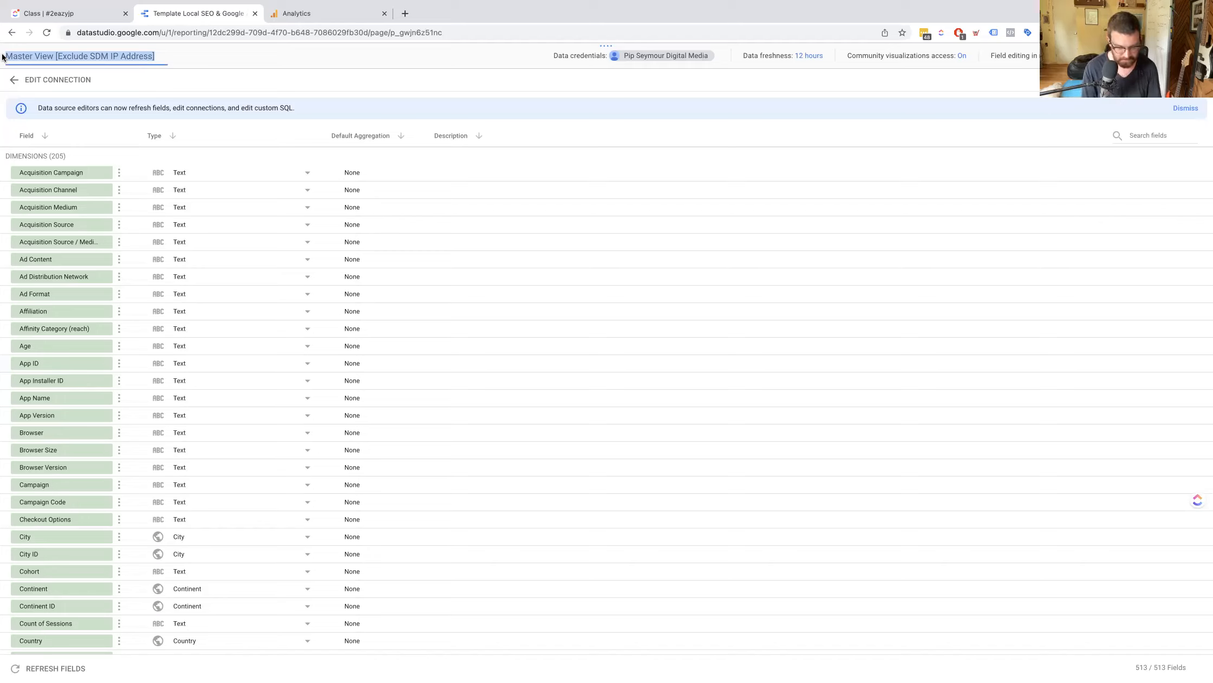
pyautogui.write('W')
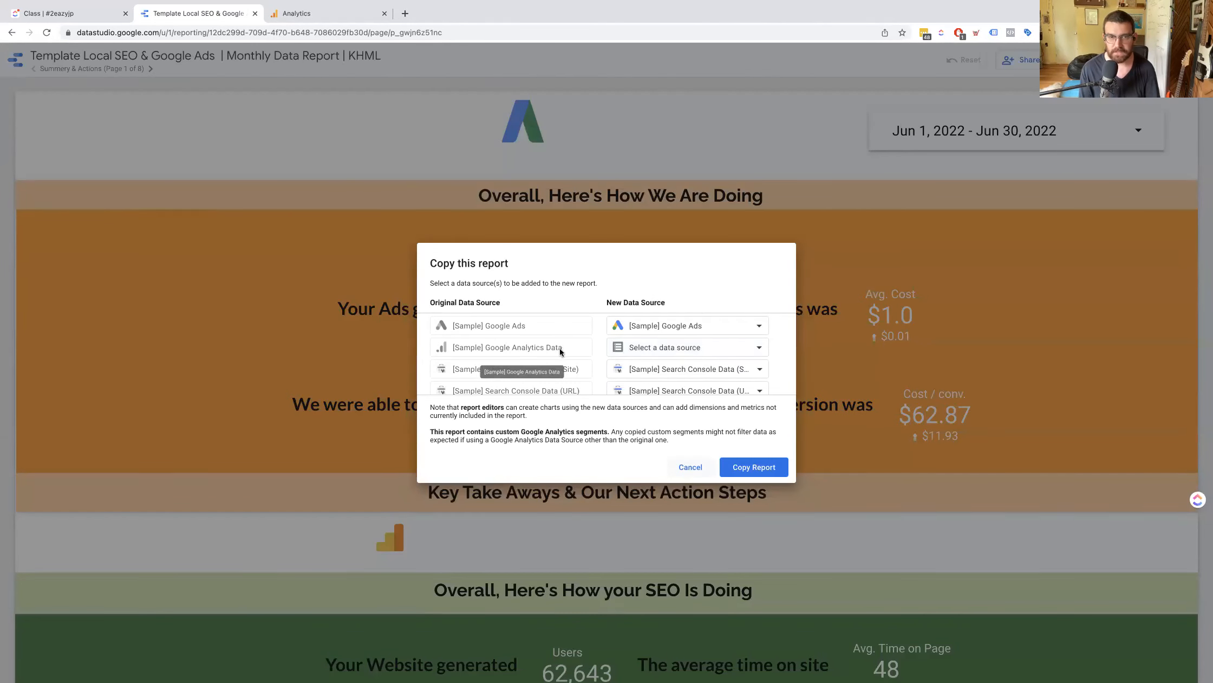
pyautogui.click(659, 353)
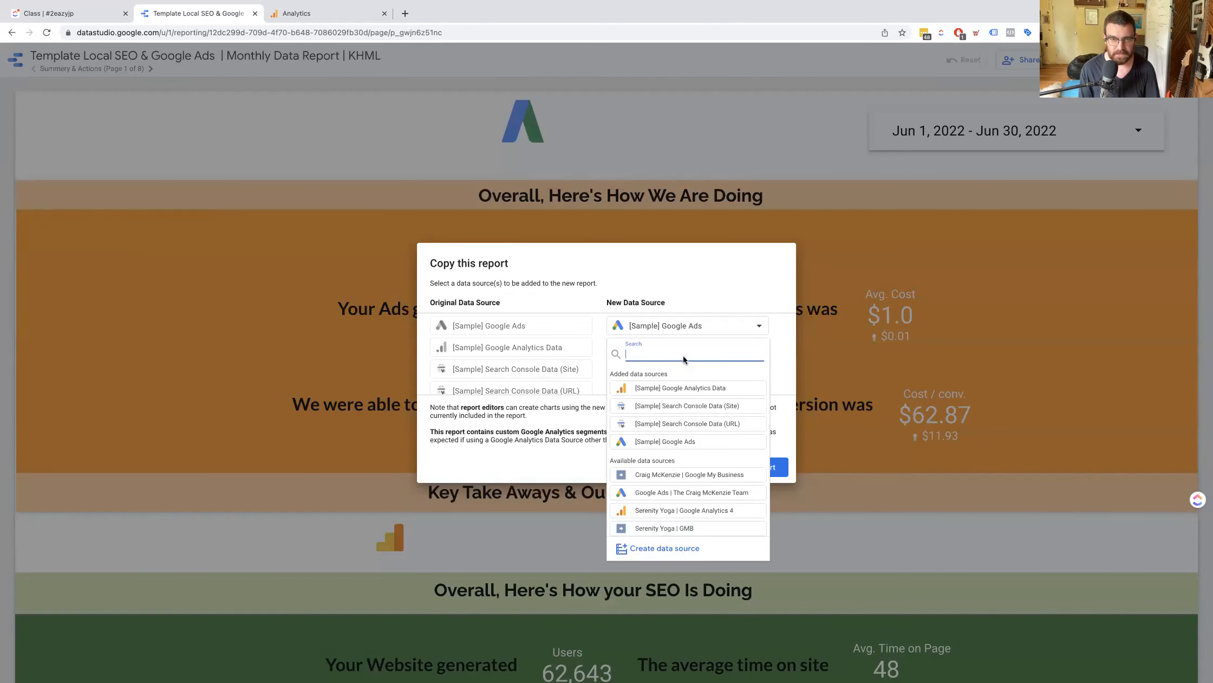
pyautogui.scroll(-3, 680, 427)
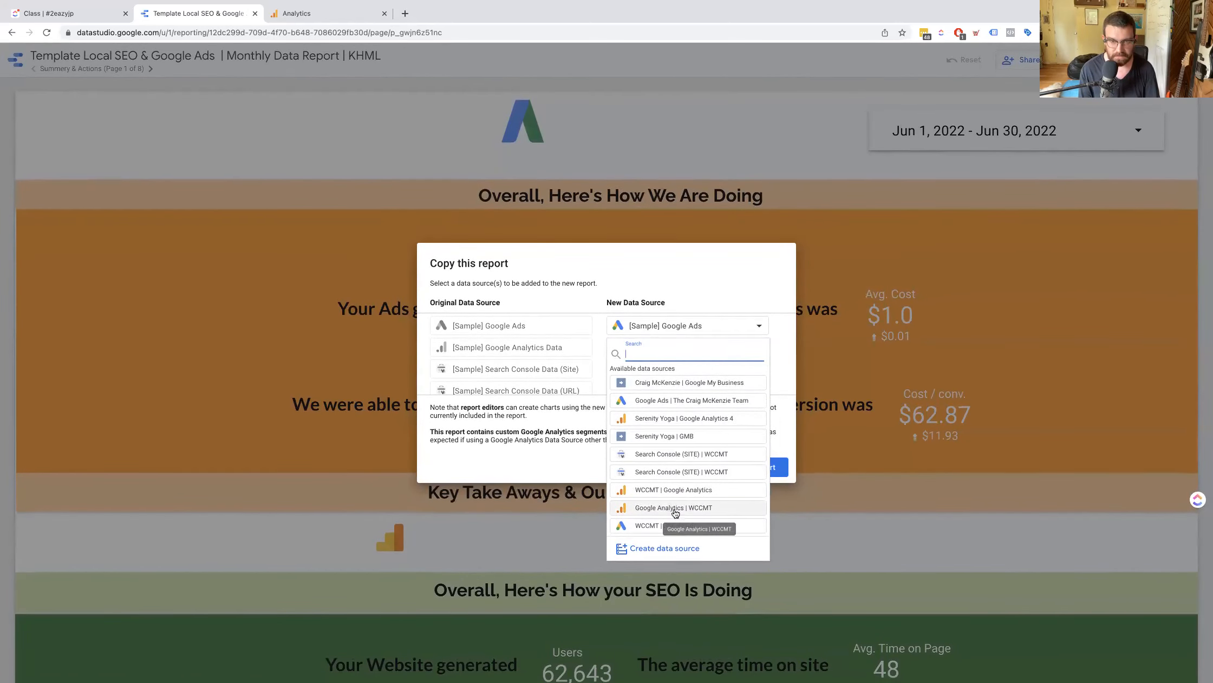
# Step: Create a Google Ads data source from the WCCMT account under Support Seymour Digital Media, using Overall Account Fields
pyautogui.click(696, 325)
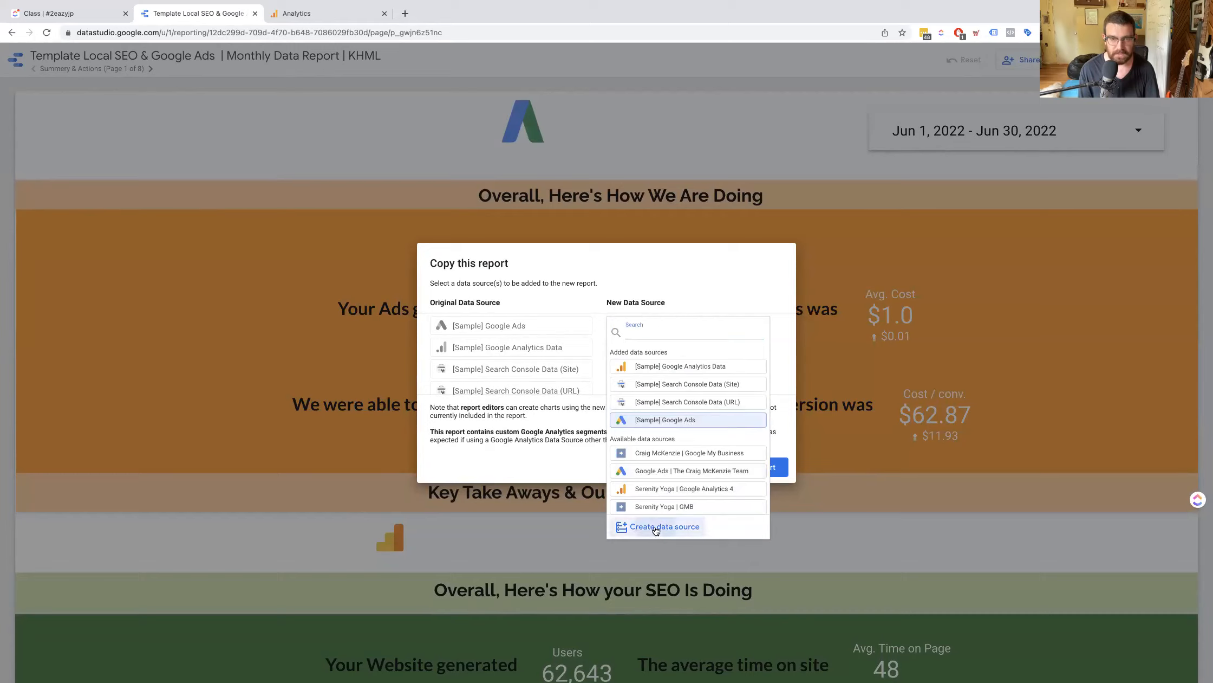
pyautogui.click(653, 527)
pyautogui.click(561, 210)
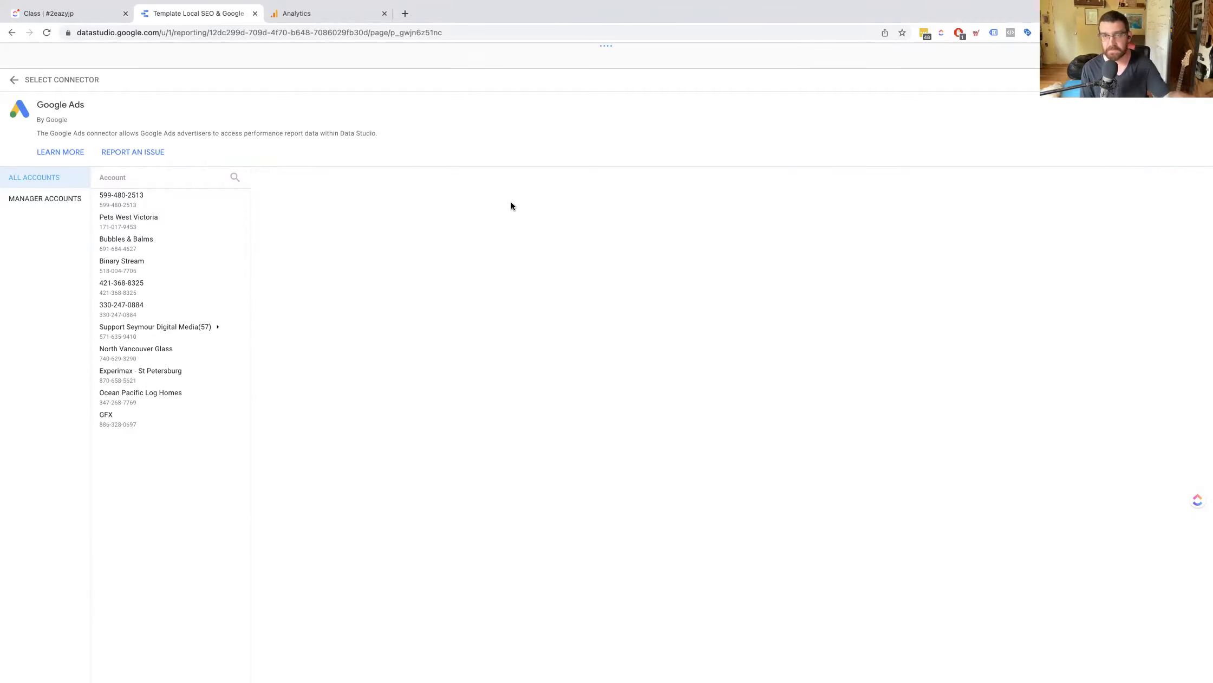
pyautogui.click(176, 336)
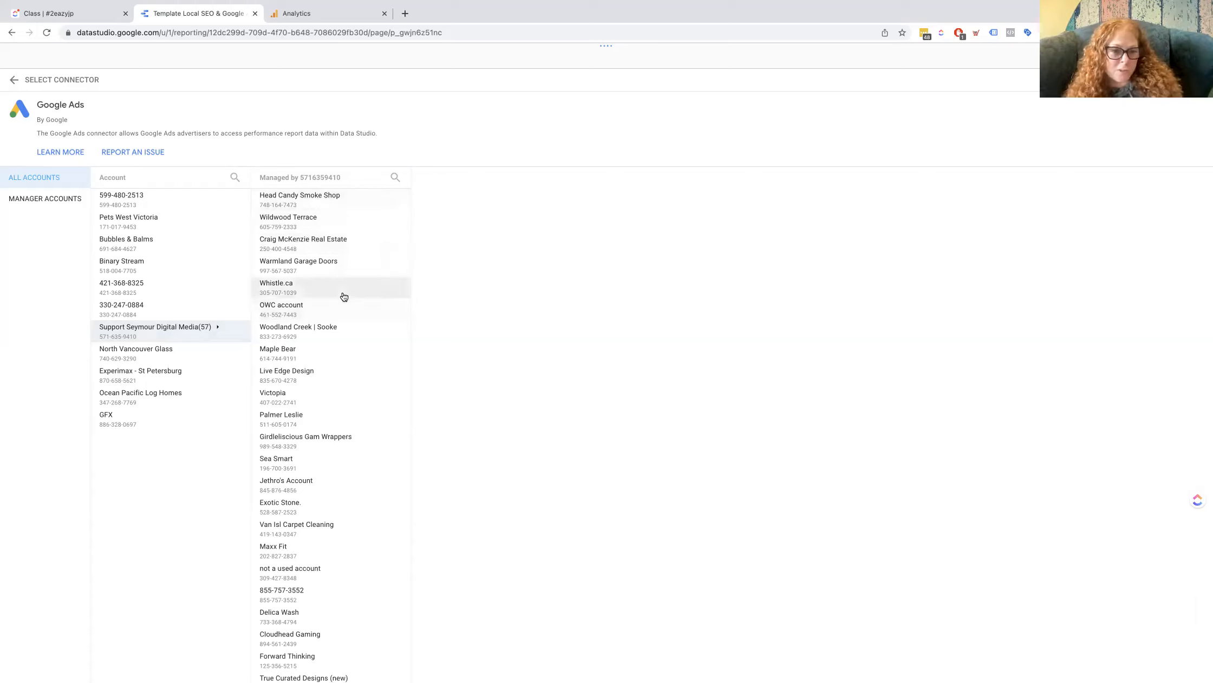
pyautogui.click(400, 178)
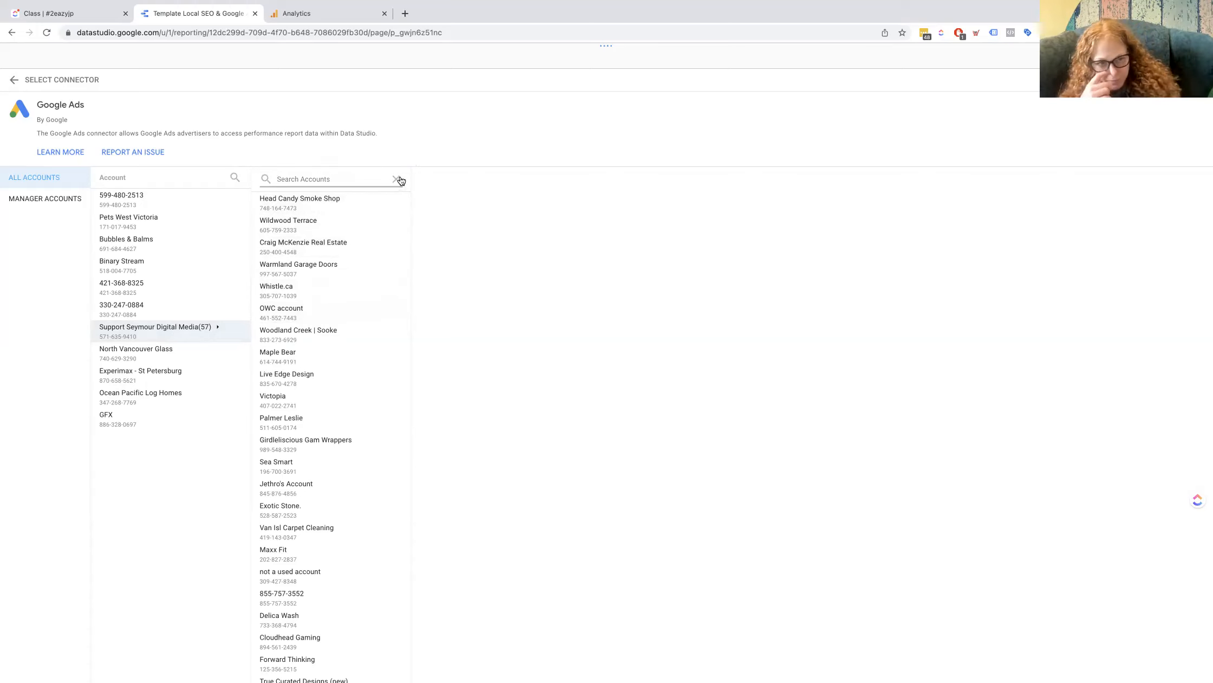
pyautogui.write('wcc')
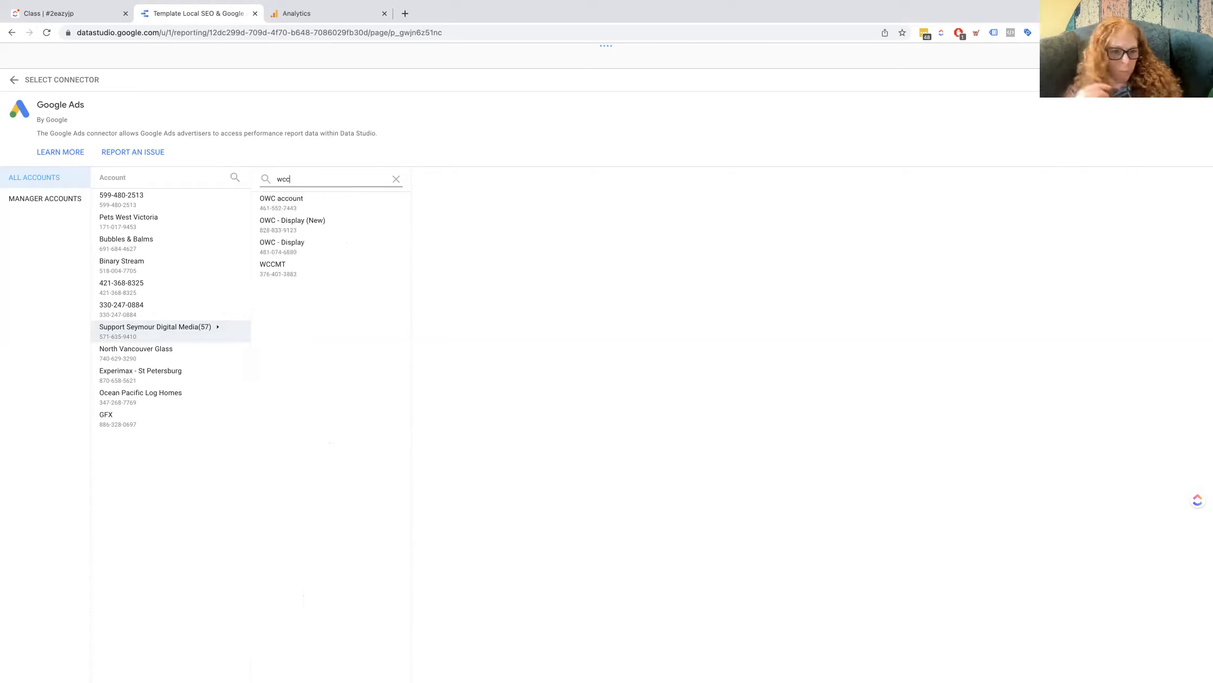
pyautogui.click(399, 203)
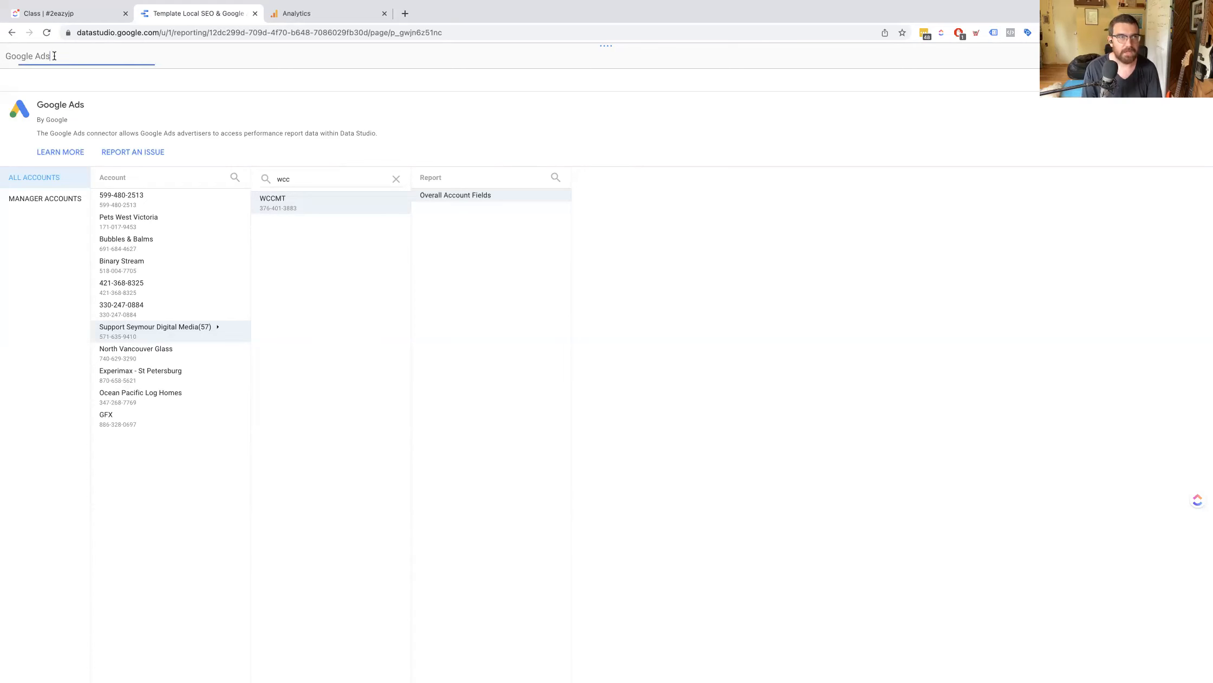
# Step: Rename the Google Ads data source as WCCMT | Google Ads
pyautogui.write('W')
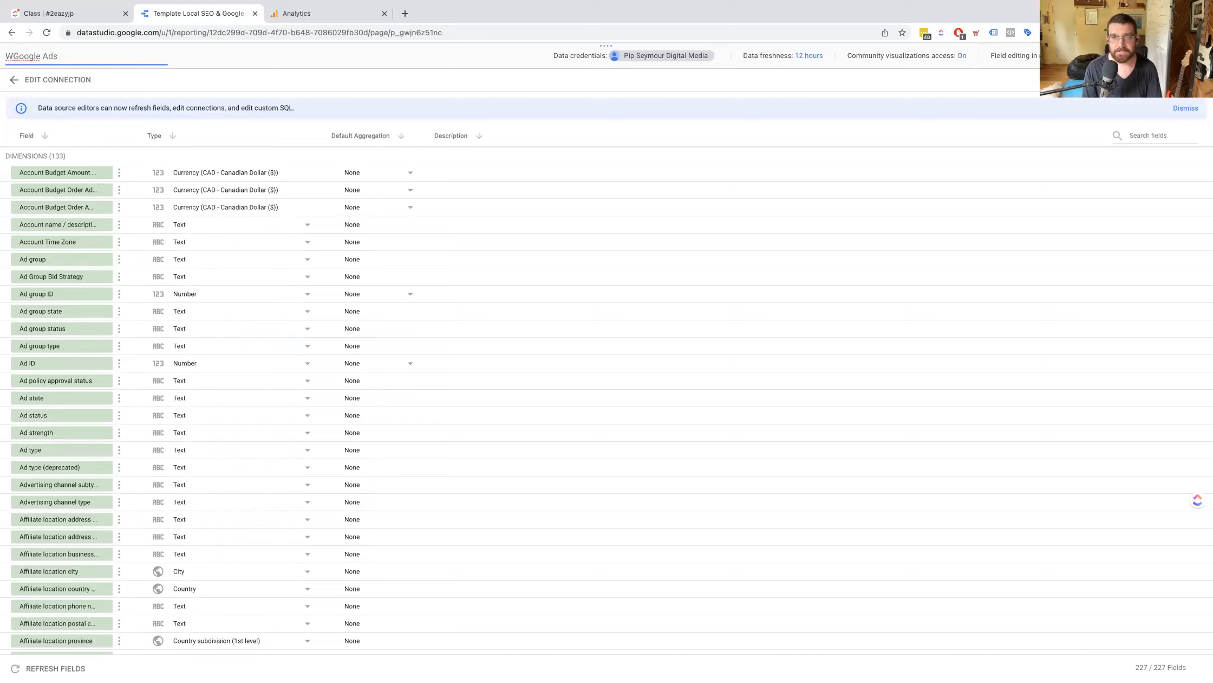
pyautogui.write('CCMT ')
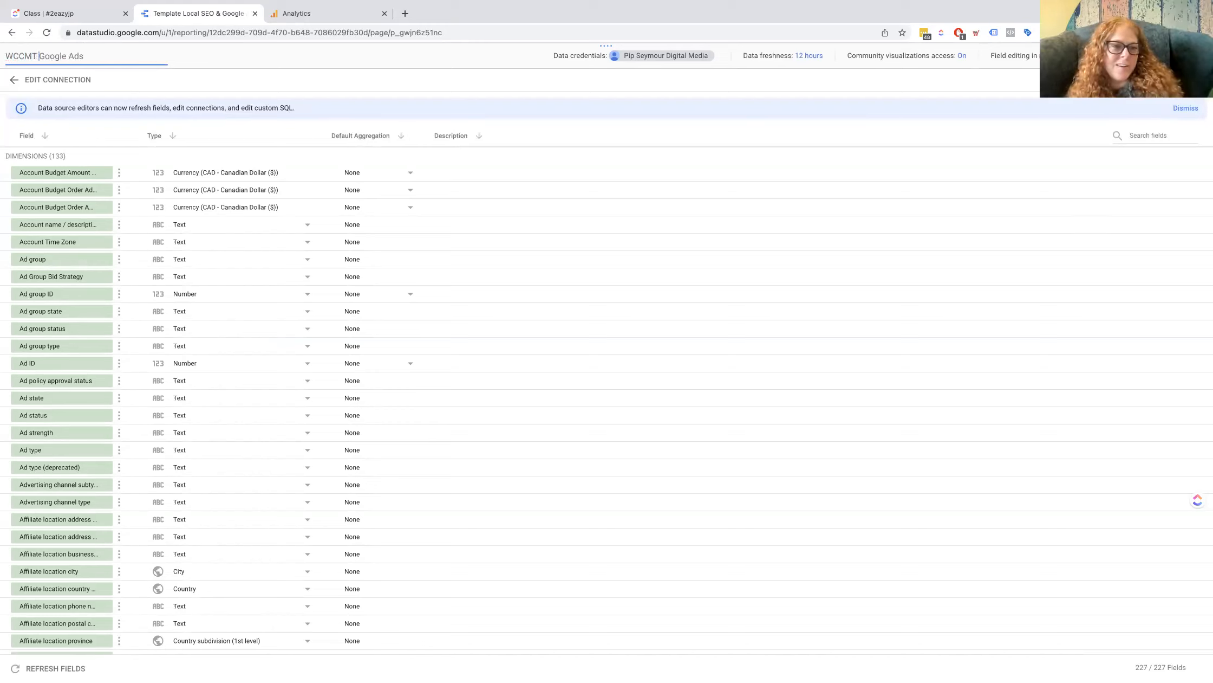
pyautogui.write('|')
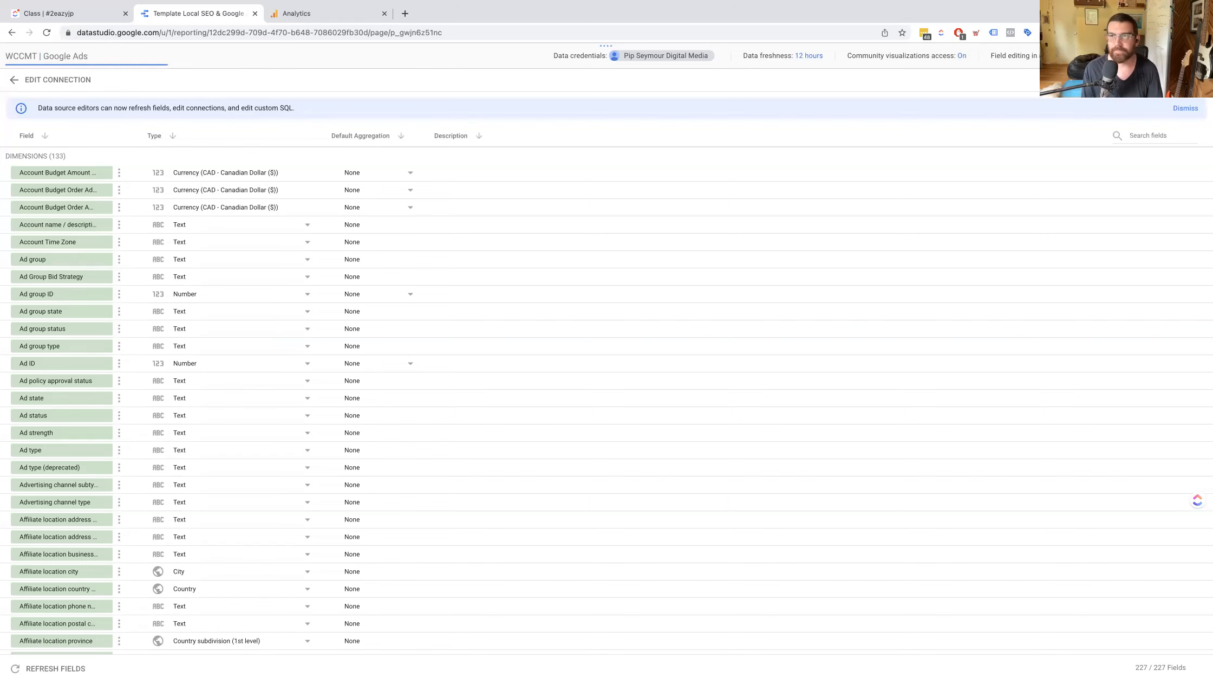
pyautogui.press('Return')
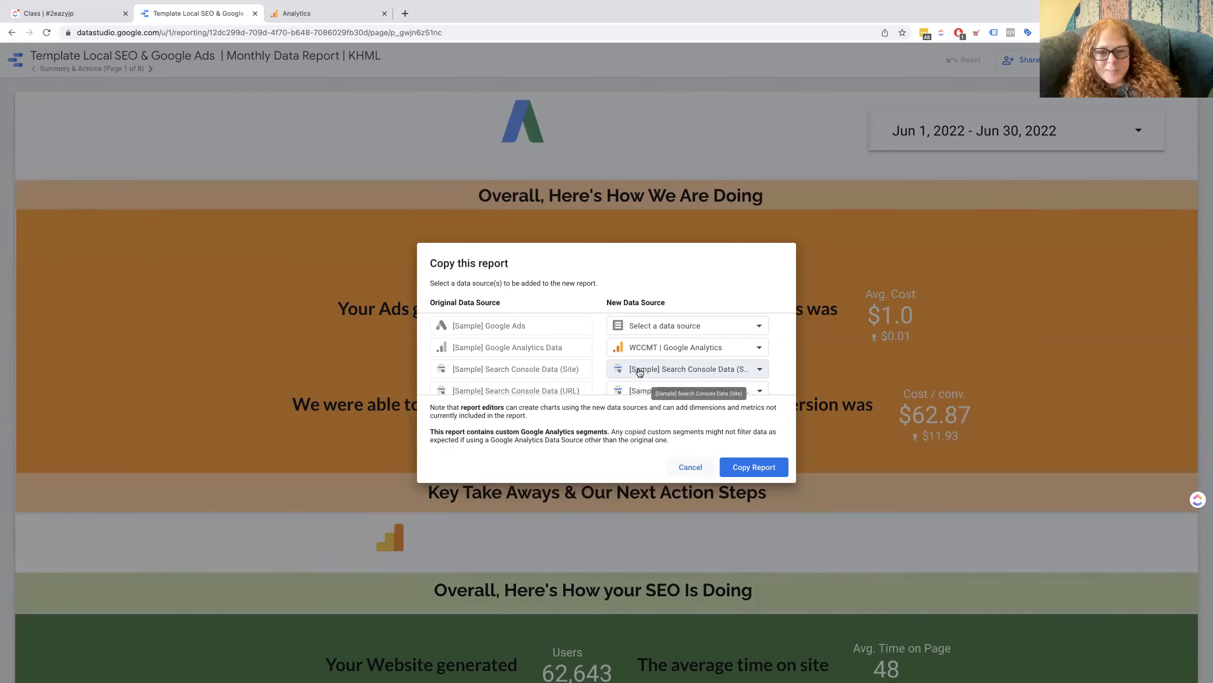
# Step: Choose WCCMT | Google Ads as the new data source in place of [Sample] Google Ads
pyautogui.click(640, 372)
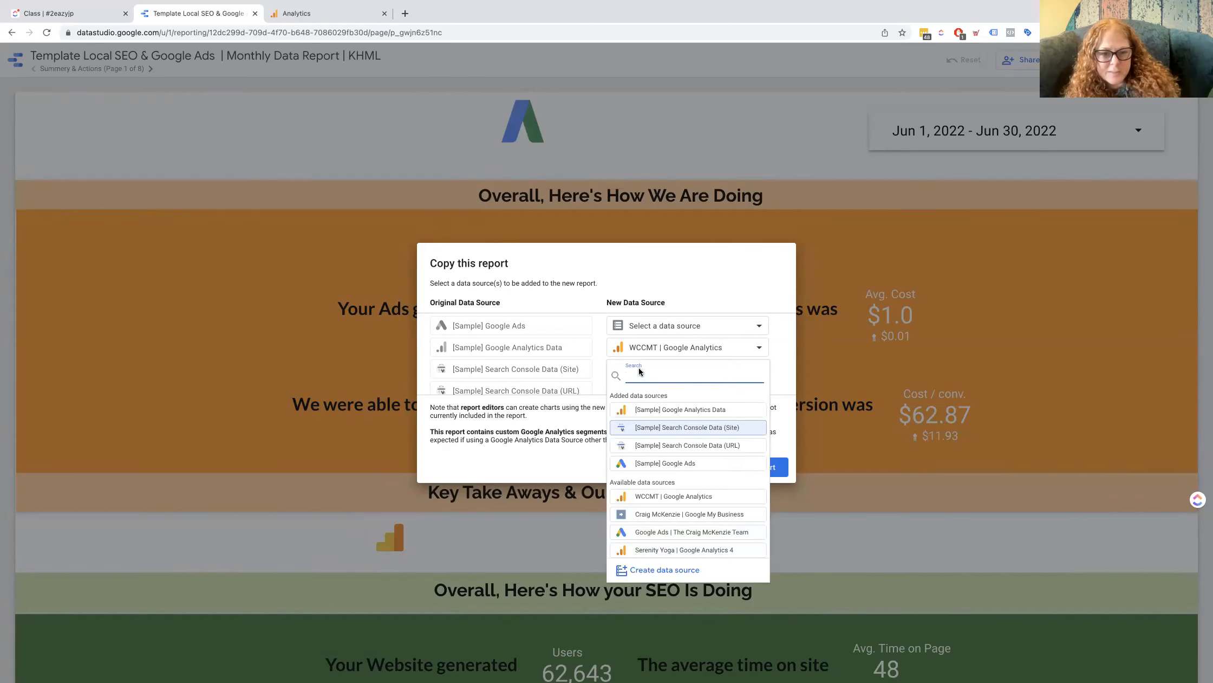
pyautogui.click(693, 331)
pyautogui.scroll(-1, 693, 333)
pyautogui.click(694, 326)
pyautogui.click(696, 321)
pyautogui.click(694, 320)
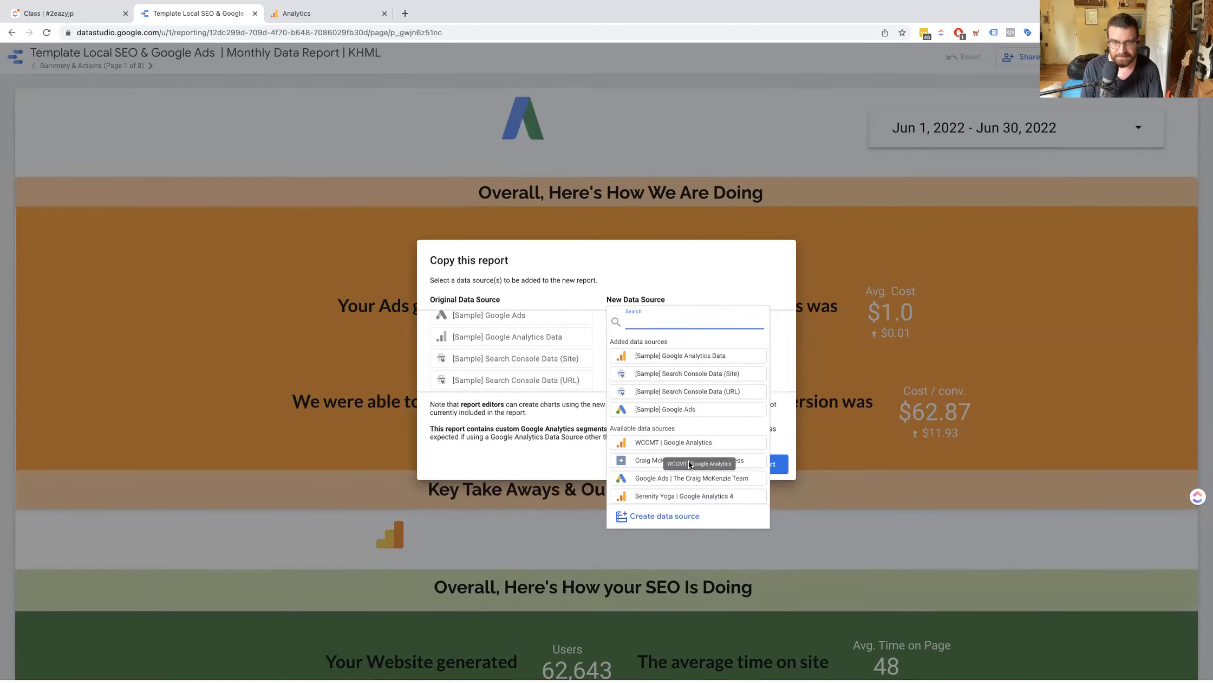
pyautogui.scroll(-3, 668, 447)
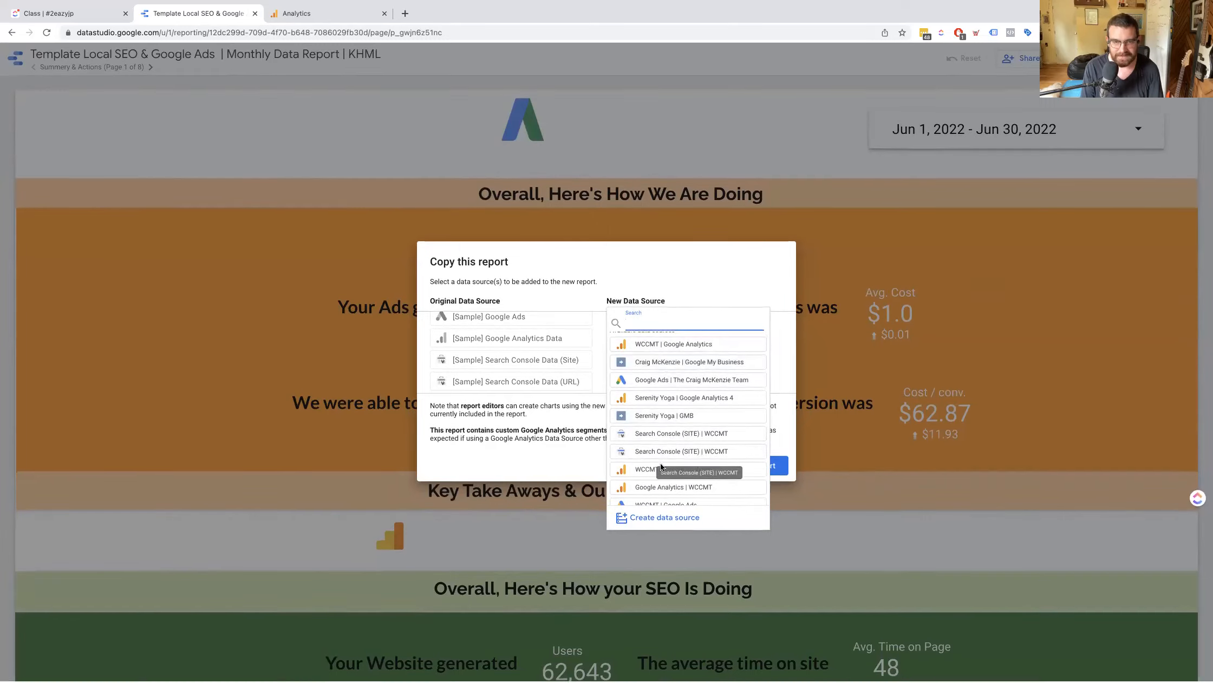
pyautogui.scroll(-4, 661, 467)
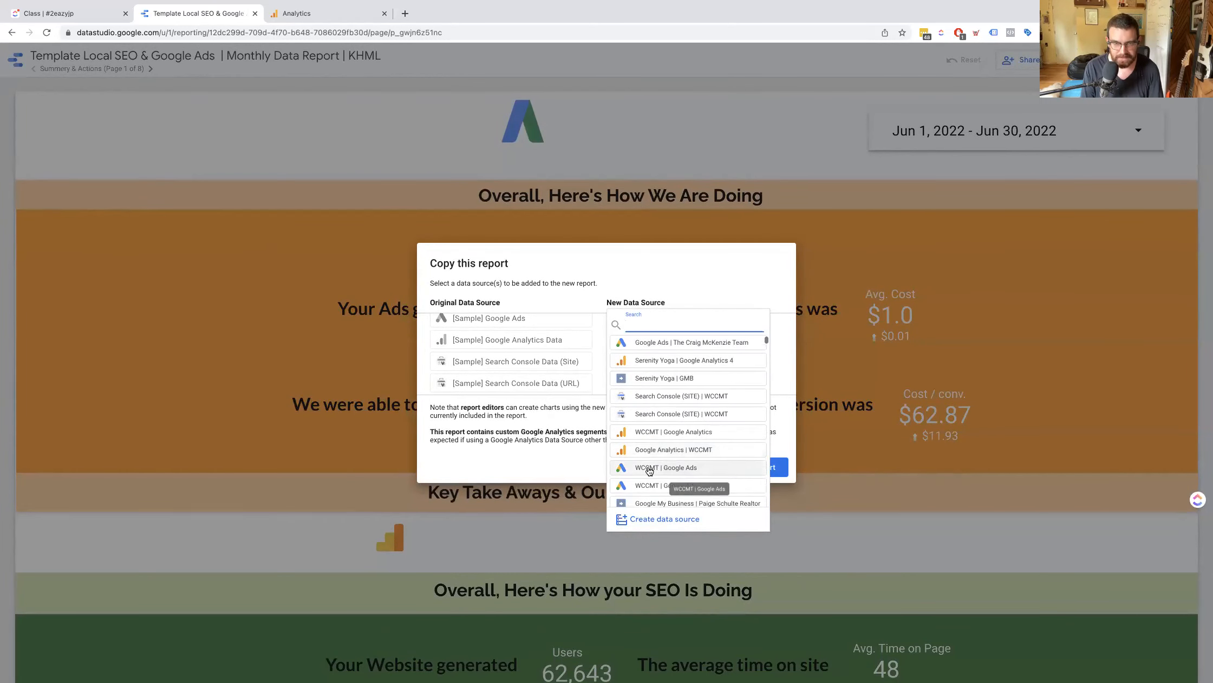
pyautogui.click(667, 467)
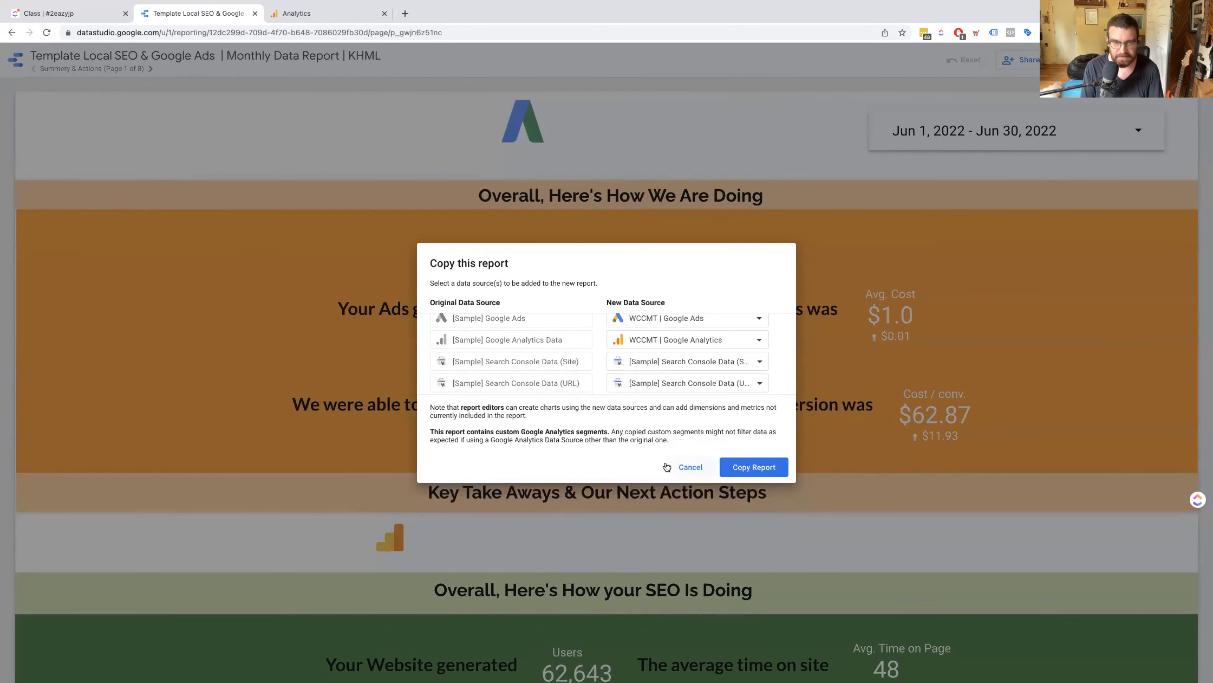
pyautogui.click(682, 372)
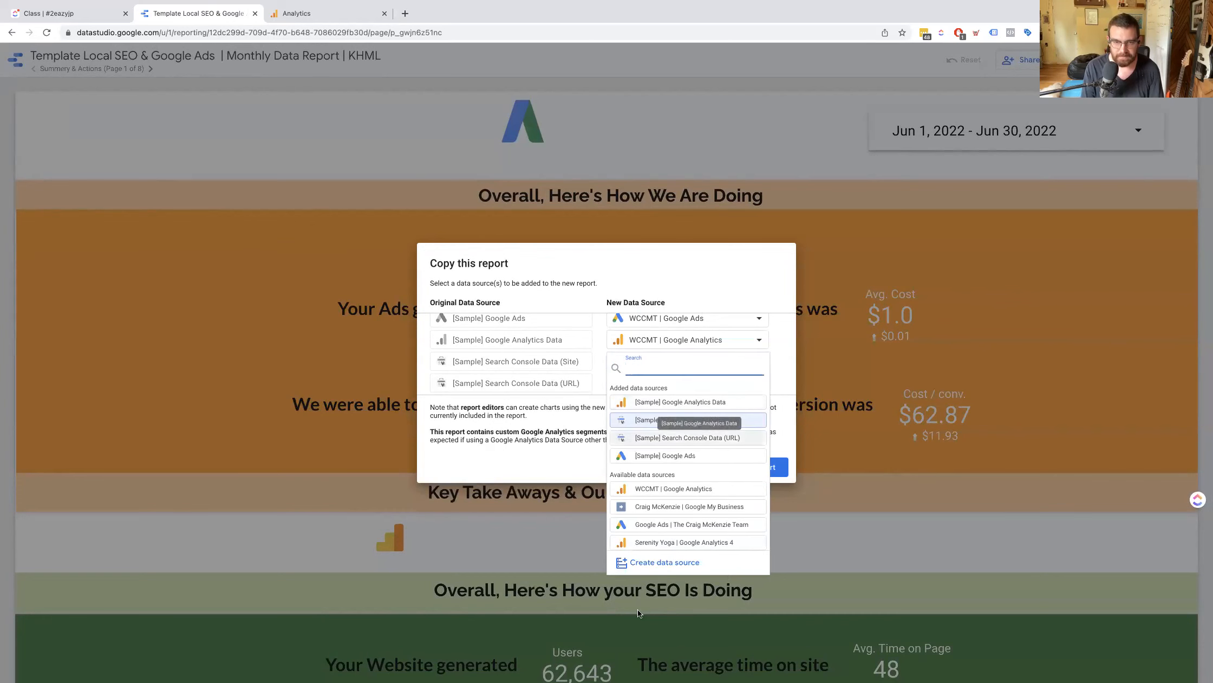
pyautogui.click(654, 564)
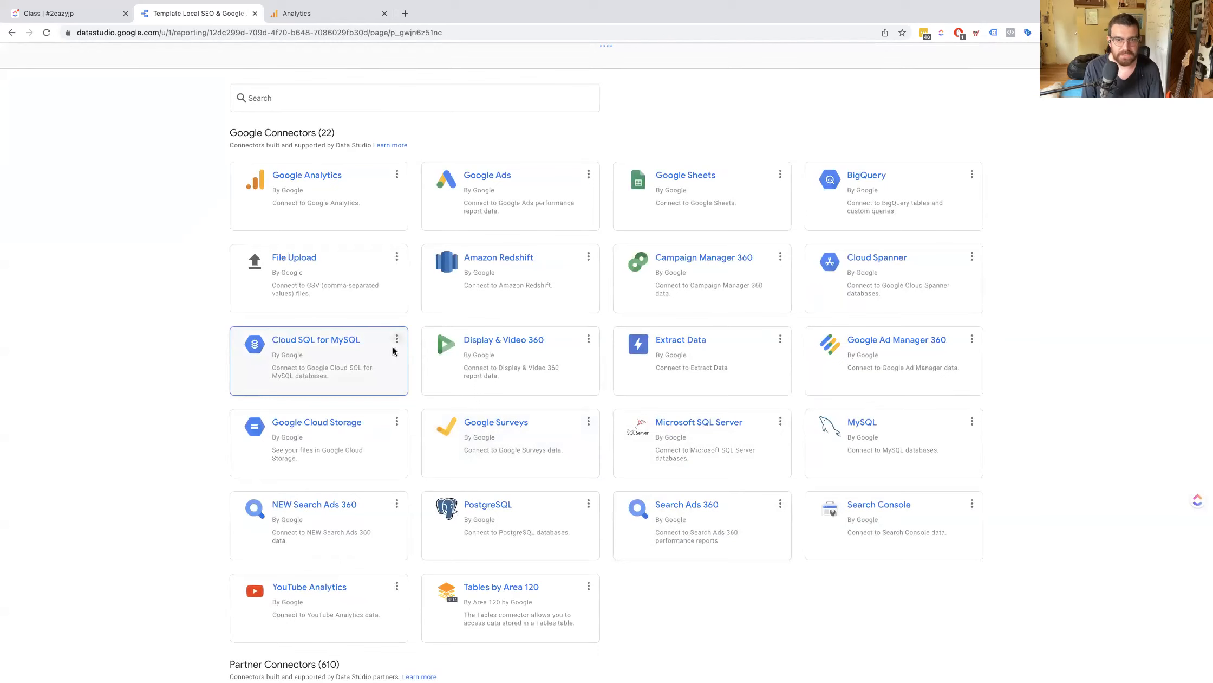
pyautogui.click(821, 521)
pyautogui.click(143, 177)
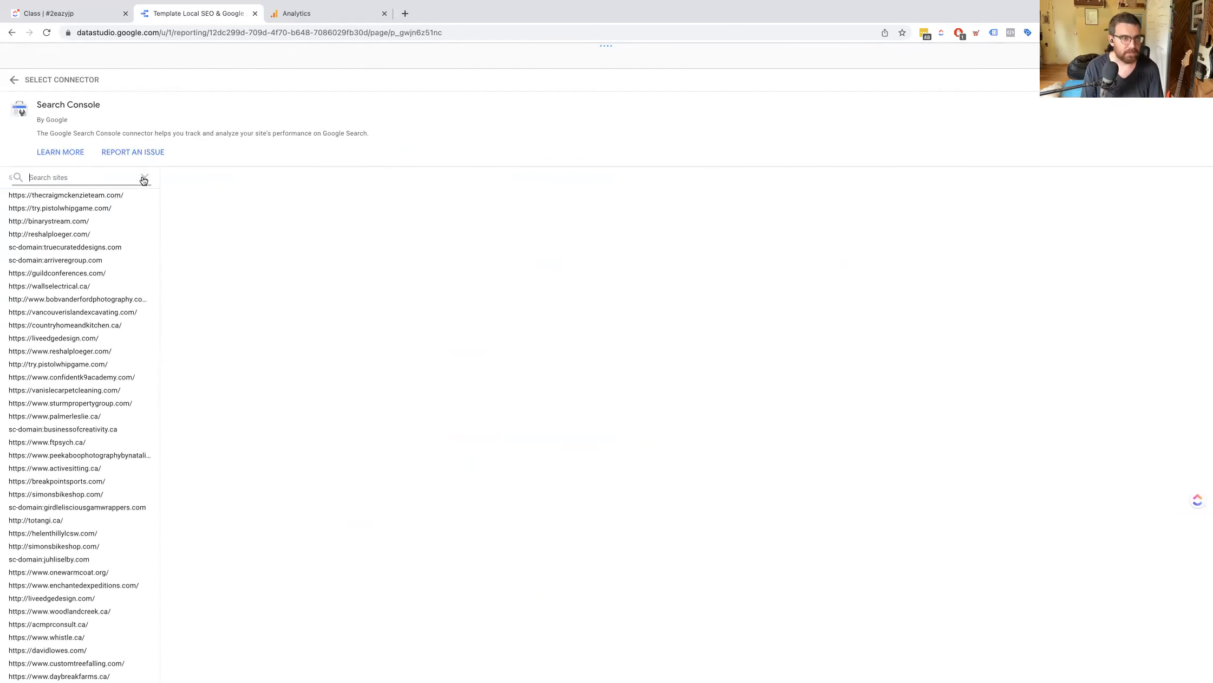
pyautogui.write('colle')
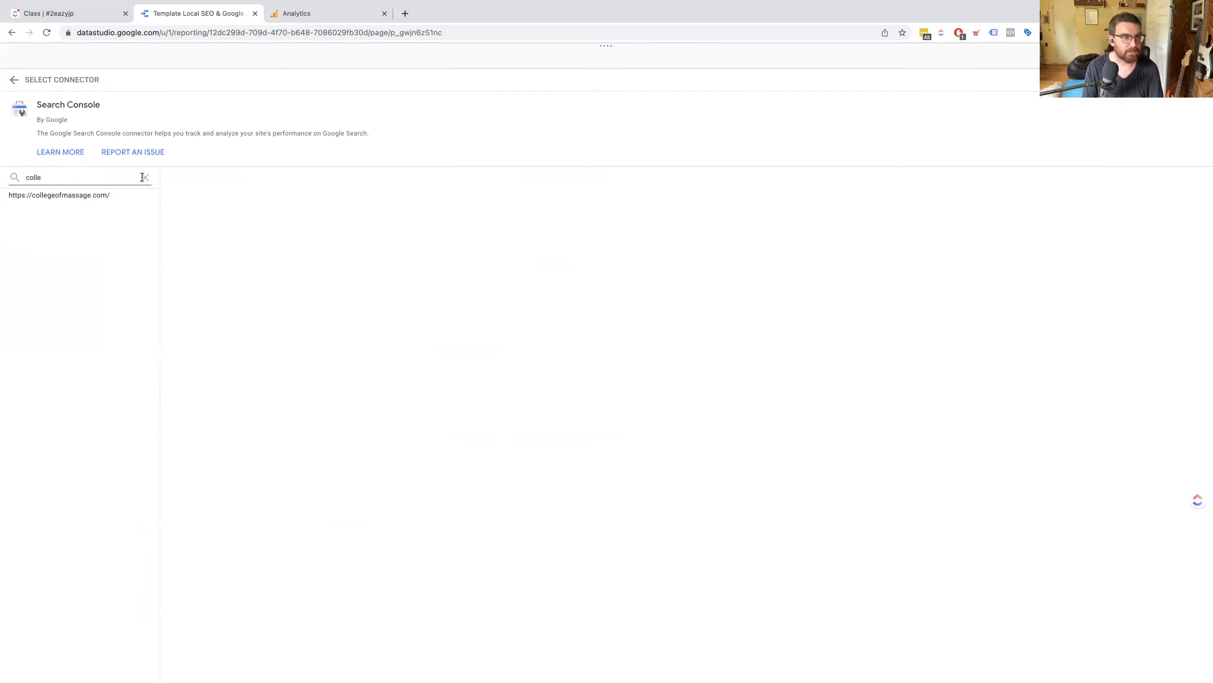
pyautogui.click(70, 195)
pyautogui.click(174, 197)
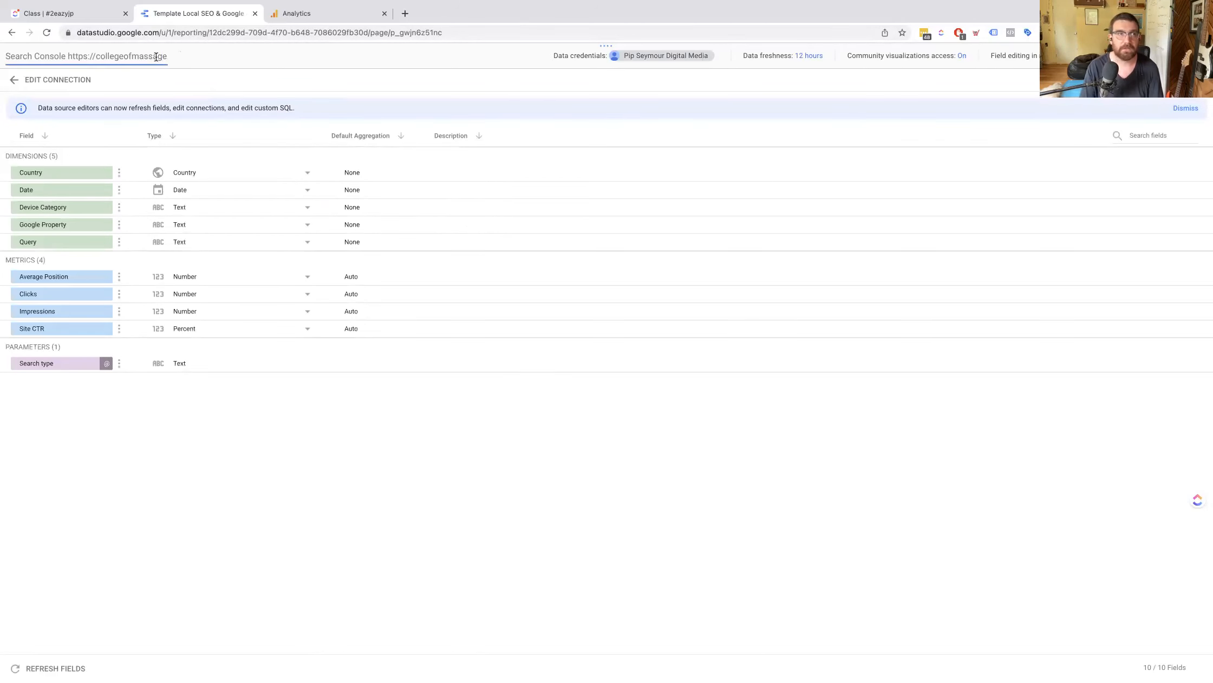
# Step: Rename the Search Console site data source as WCCMT | Search Console (SITE) and return to the report copy settings
pyautogui.hotkey('alt', 'shift', 'Left')
pyautogui.hotkey('alt', 'shift', 'Left')
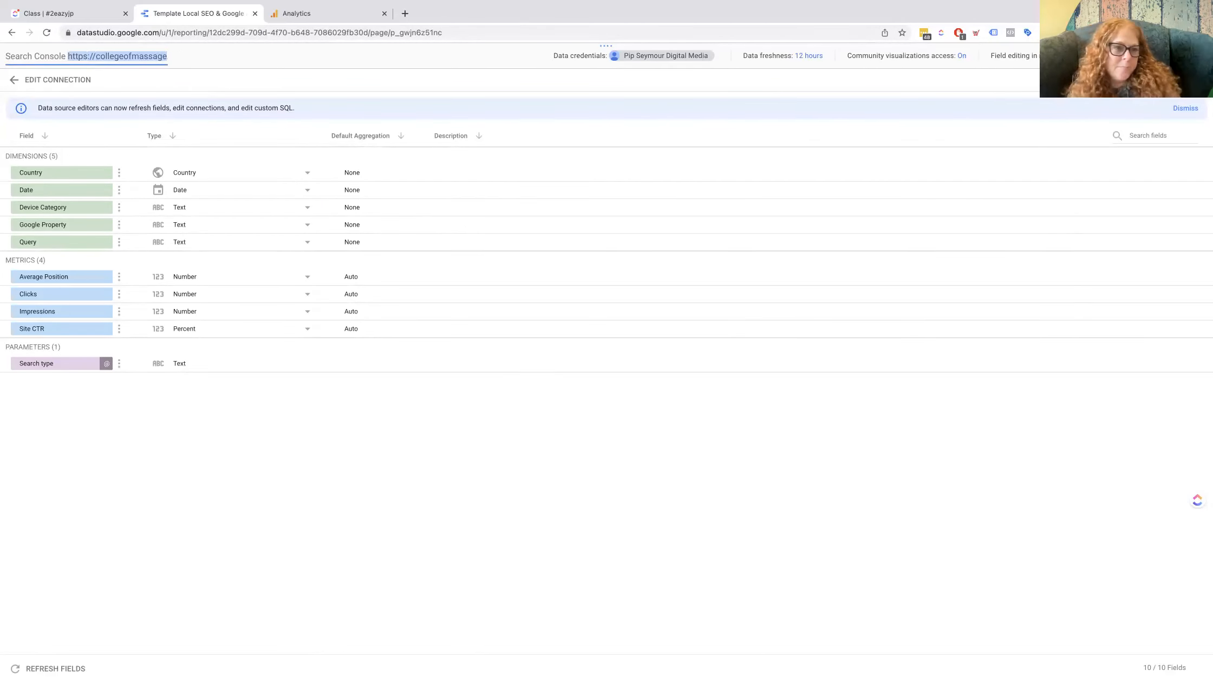
pyautogui.press('BackSpace')
pyautogui.press('super+shift+Right')
pyautogui.press('BackSpace')
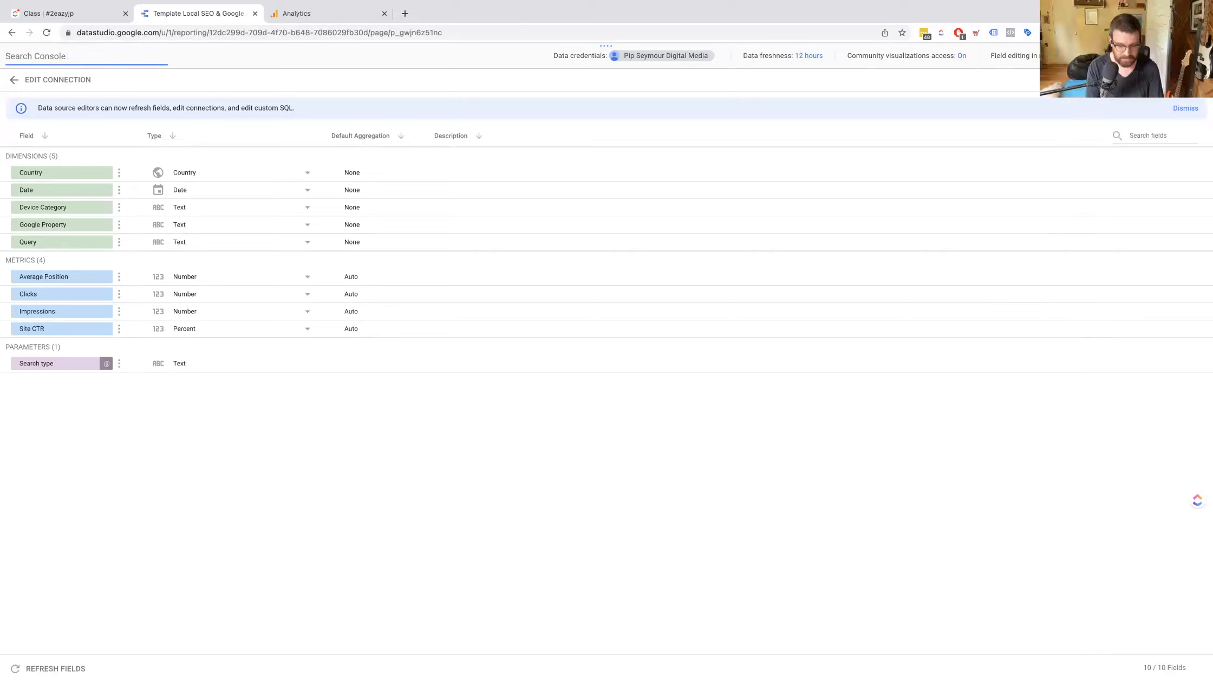
pyautogui.write('(SITE')
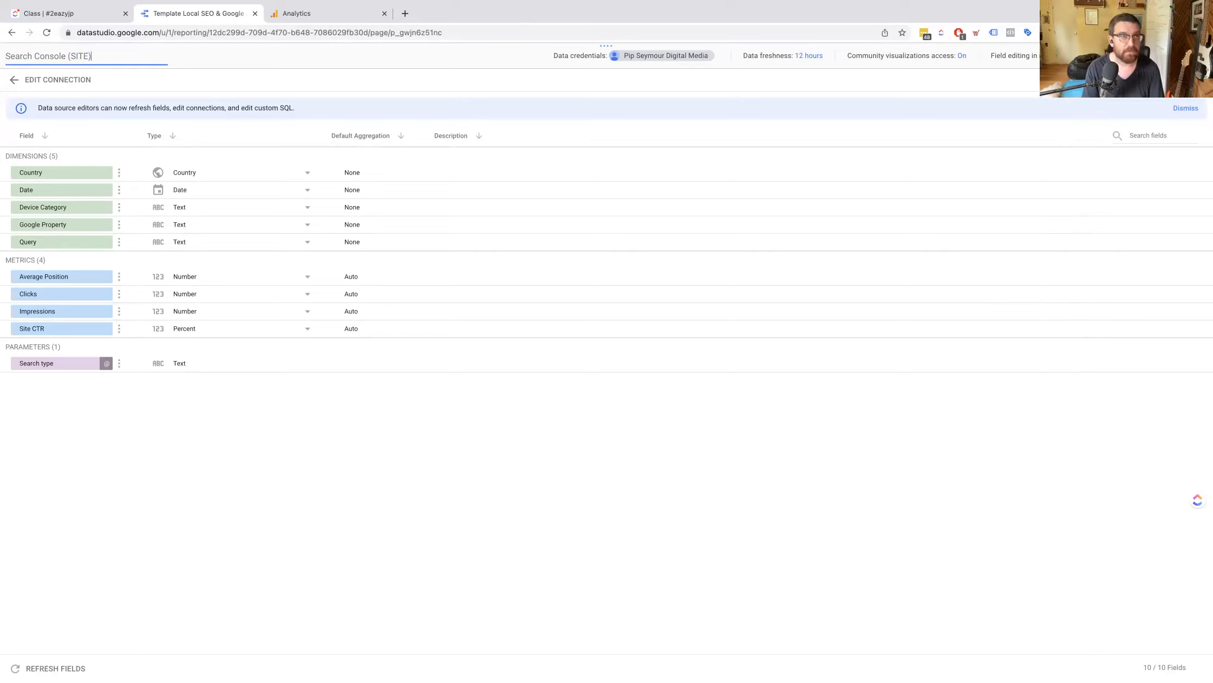
pyautogui.write('WCCMT |')
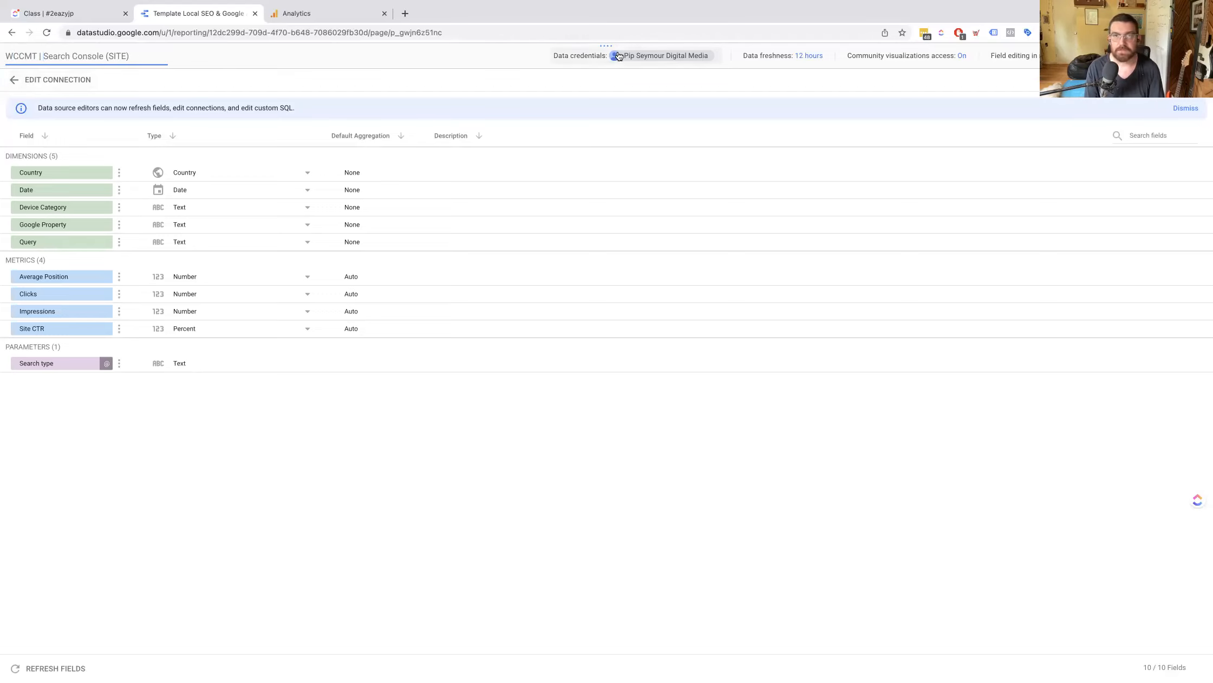
pyautogui.click(1185, 79)
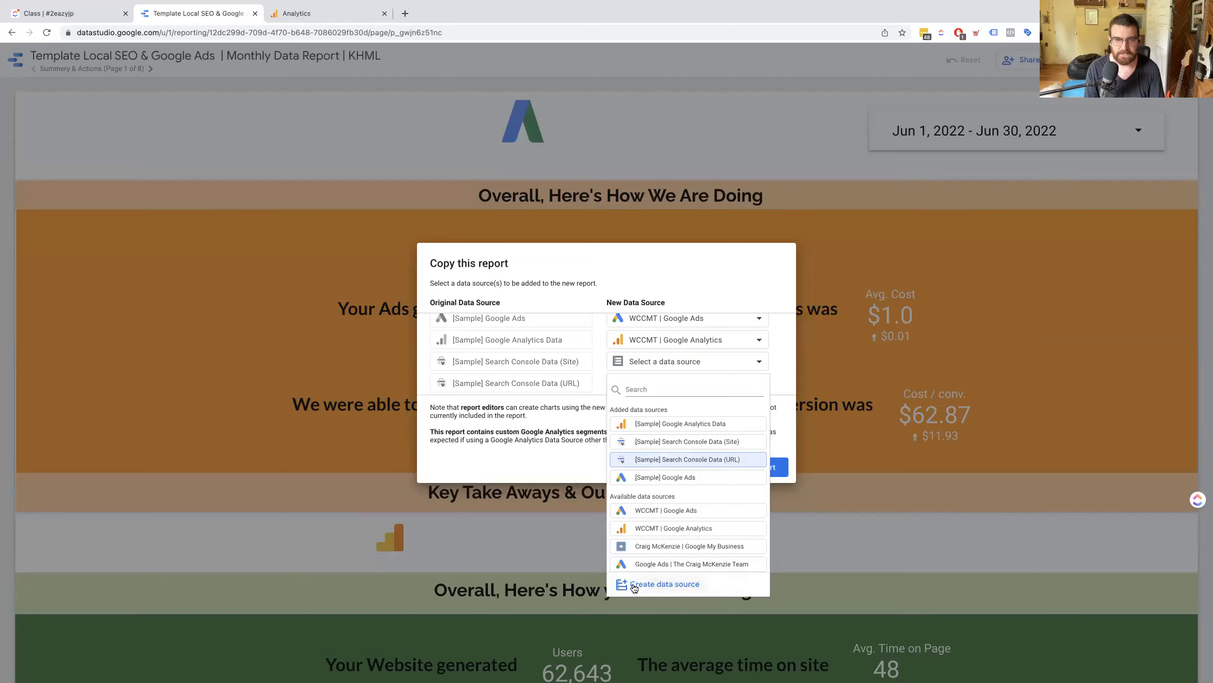
pyautogui.click(650, 584)
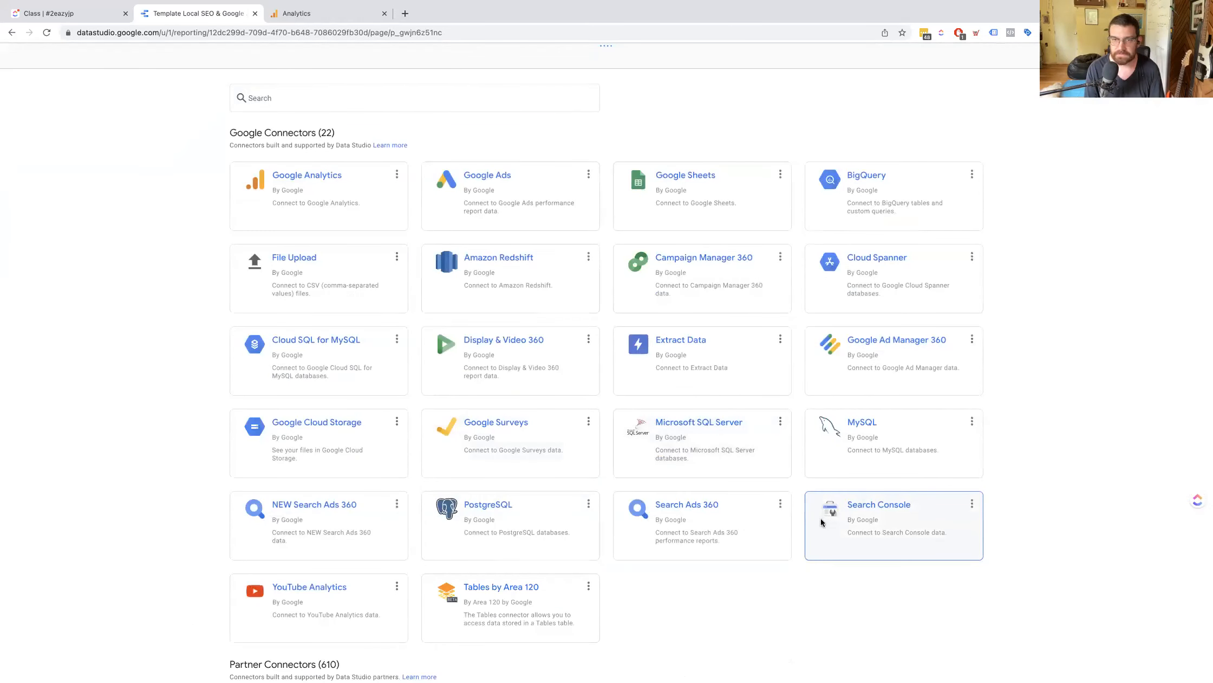
pyautogui.click(828, 522)
pyautogui.click(139, 177)
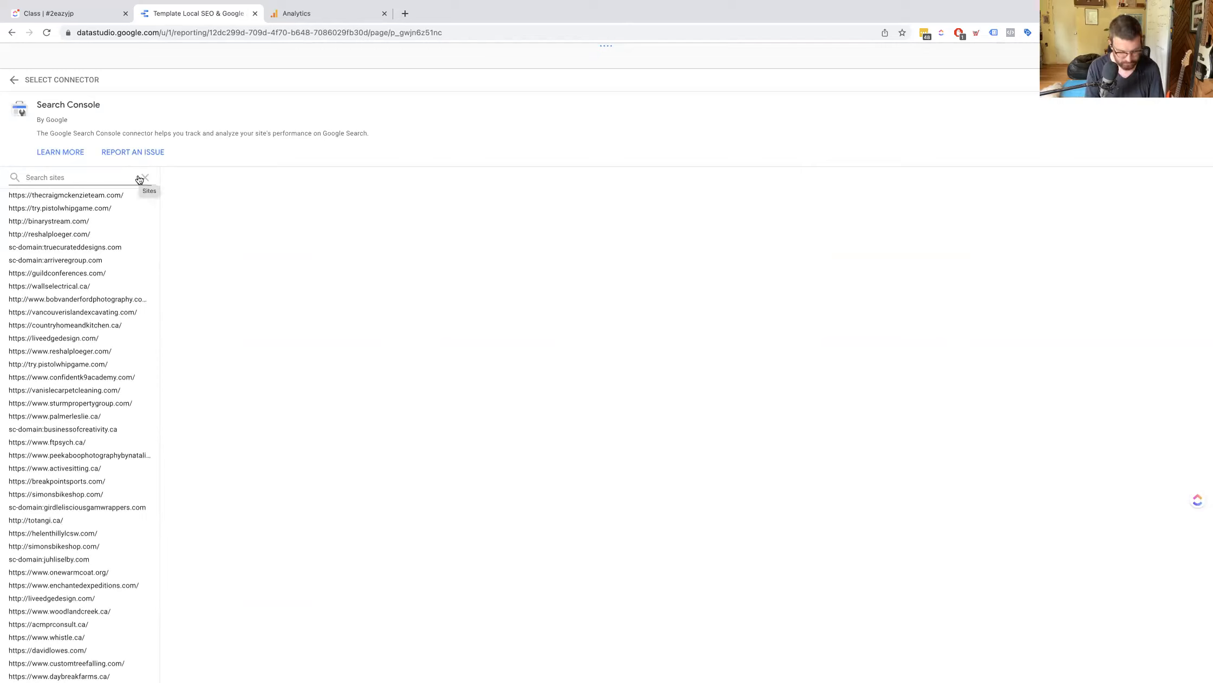
pyautogui.write('colle')
pyautogui.click(59, 195)
pyautogui.click(192, 208)
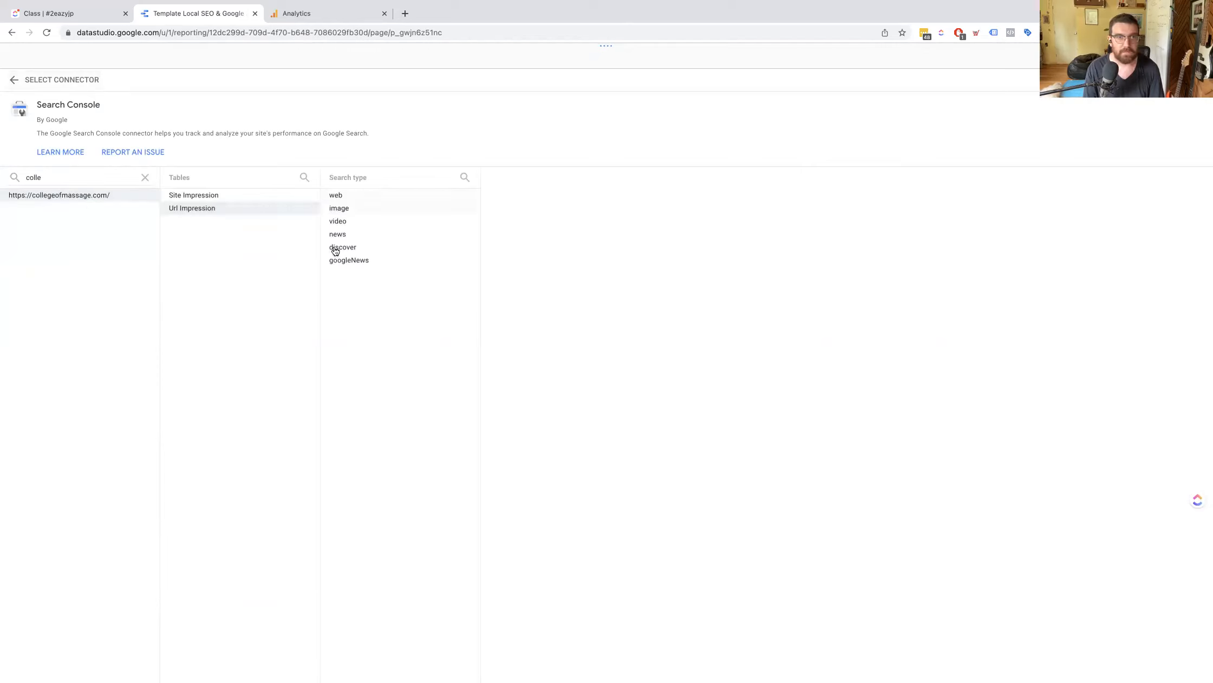
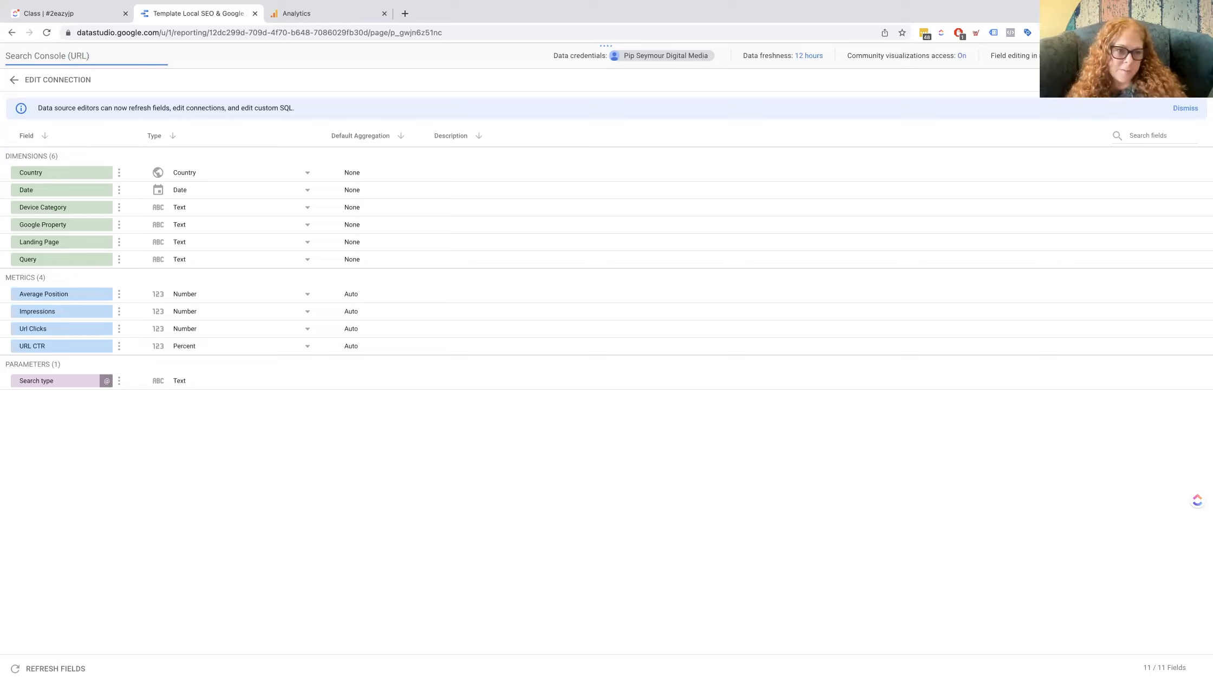
pyautogui.write('WCCMT')
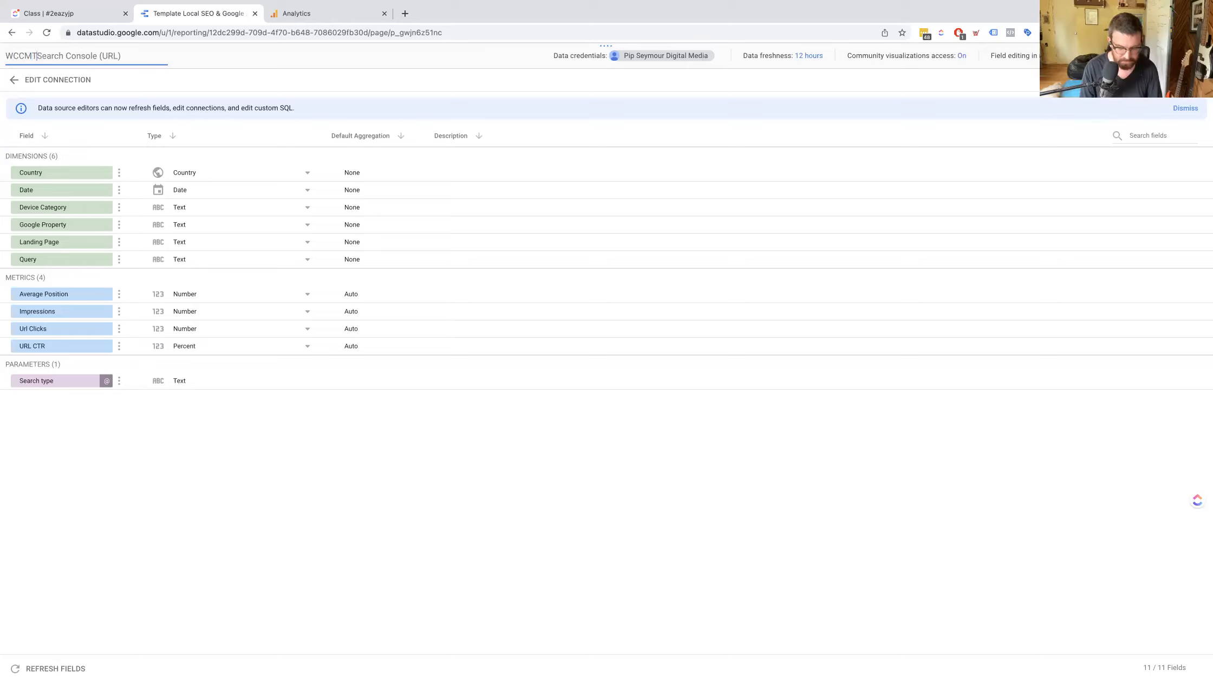
pyautogui.write(' |')
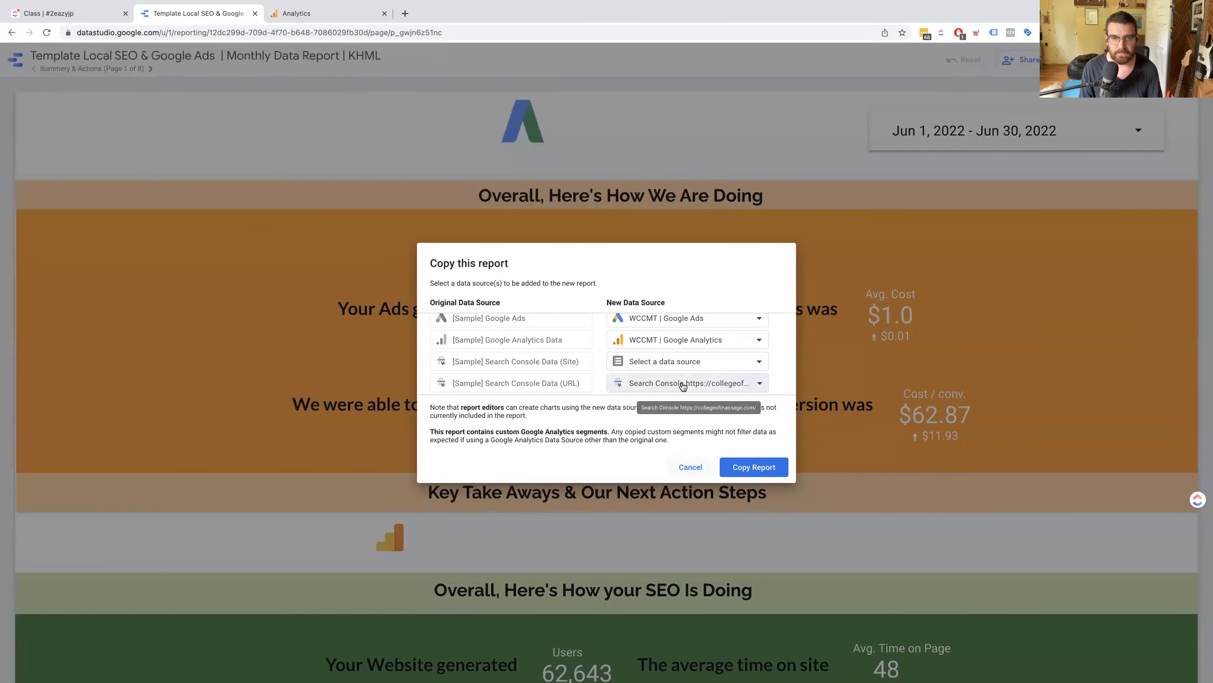
# Step: Replace [Sample] Search Console Data (Site) with WCCMT | Search Console (SITE) and create the report copy
pyautogui.click(682, 362)
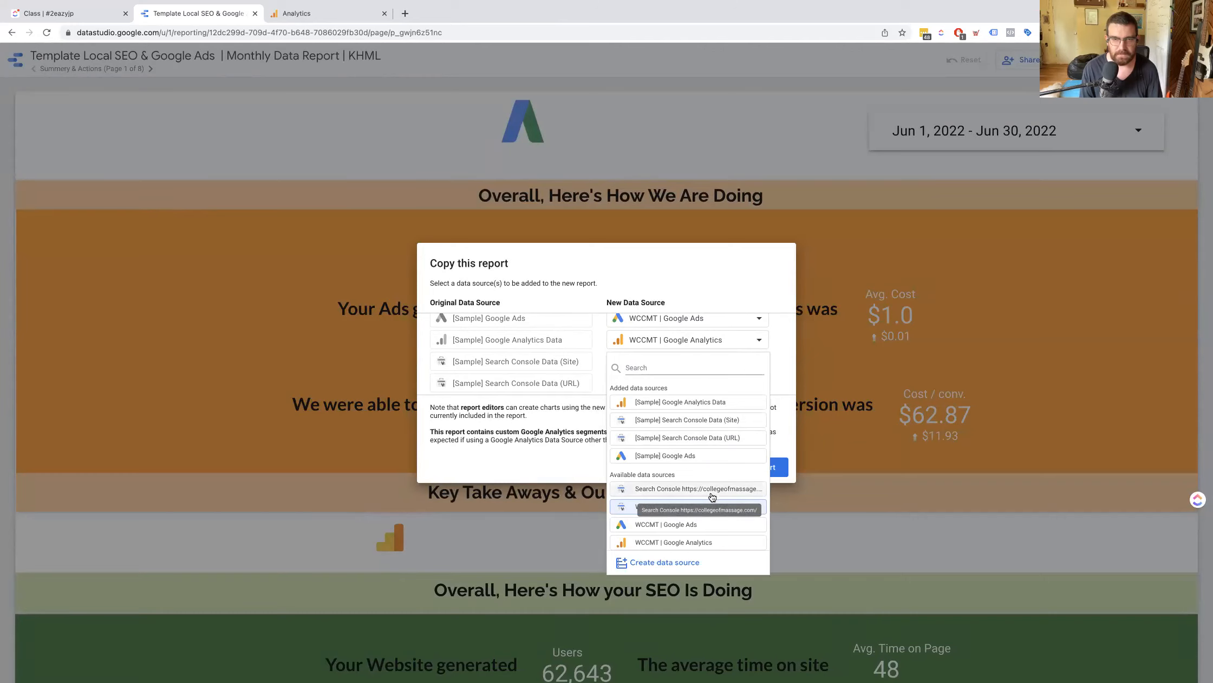
pyautogui.click(623, 502)
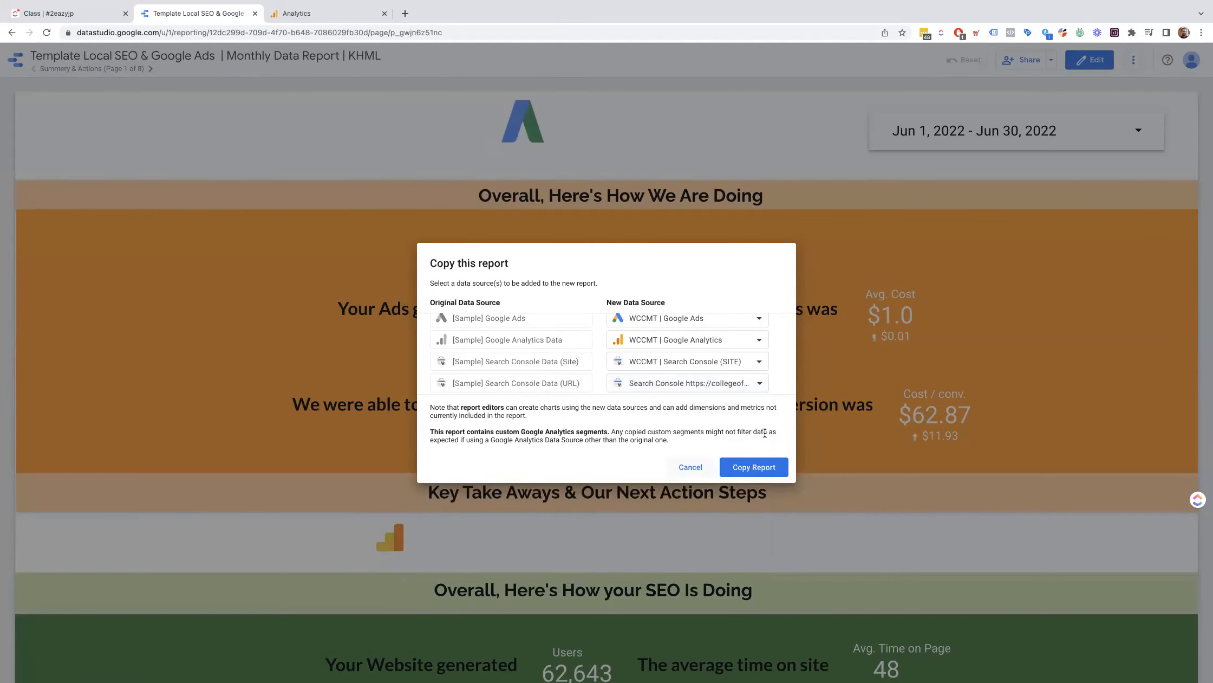
pyautogui.click(754, 464)
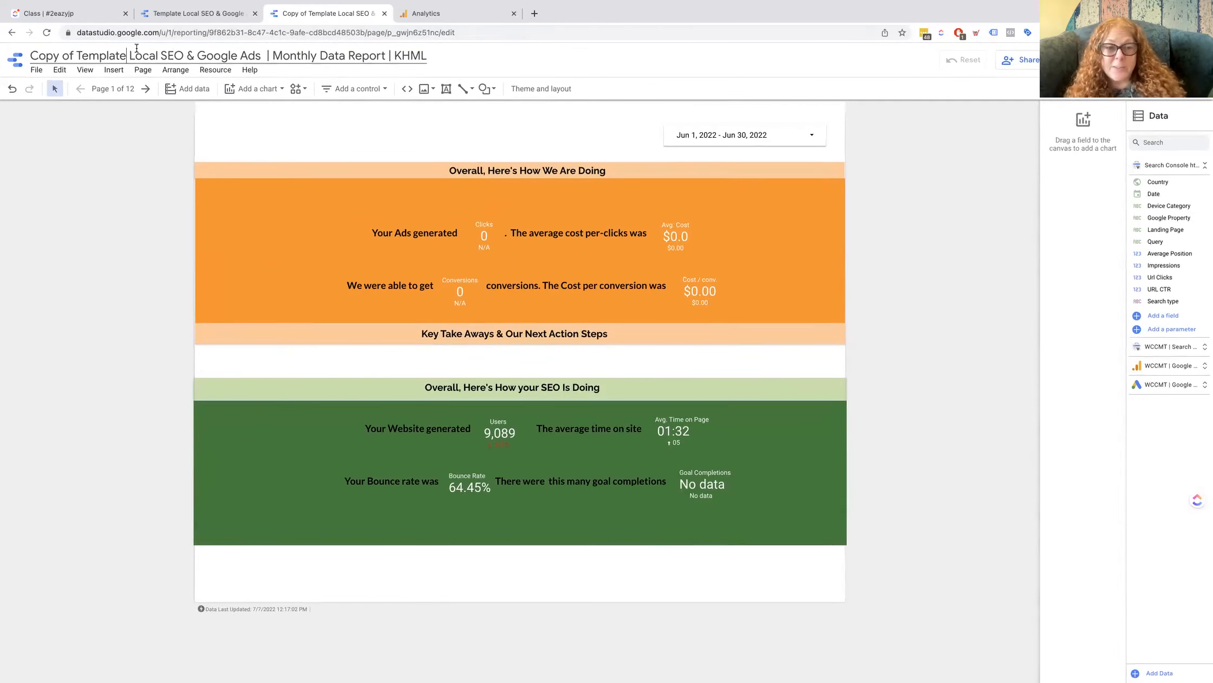
# Step: Rename the copied report as Local SEO & Google Ads | Monthly Data Report | WCCMT
pyautogui.moveTo(136, 52); pyautogui.dragTo(31, 54)
pyautogui.press('BackSpace')
pyautogui.moveTo(329, 55); pyautogui.dragTo(295, 55)
pyautogui.write('WCCMT')
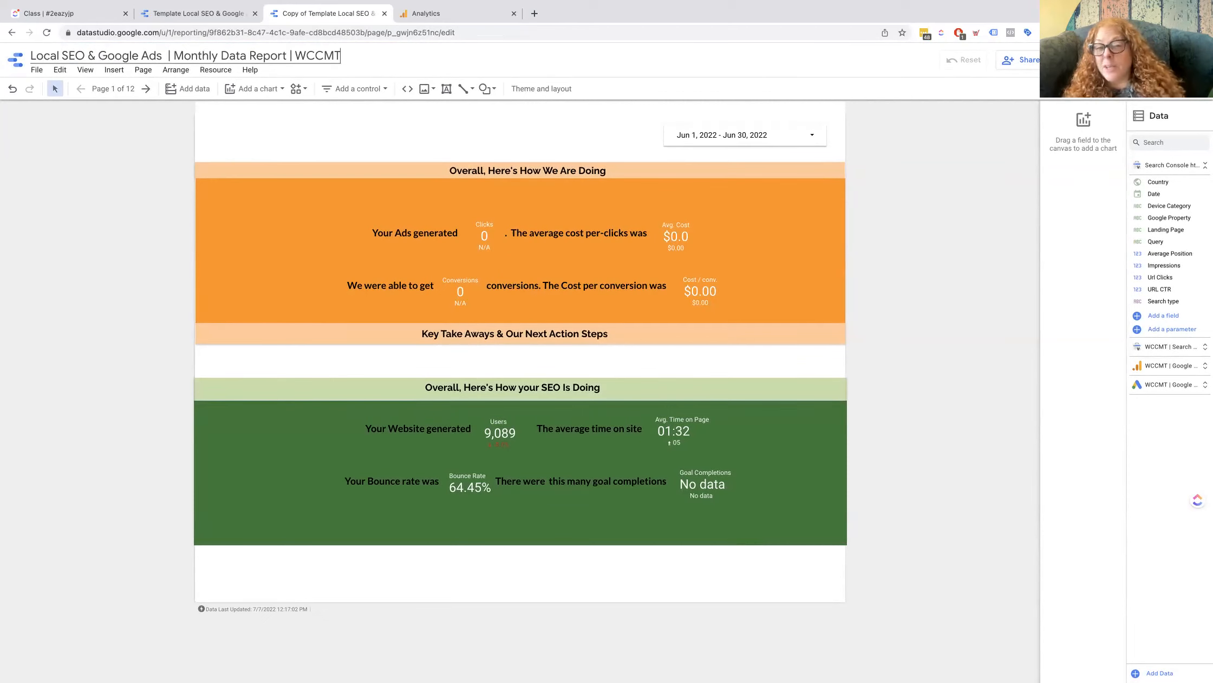
pyautogui.scroll(-1, 110, 164)
pyautogui.click(110, 164)
# Step: Examine the Google Ads and SEO scorecards on the summary page, including the Bounce Rate scorecard's setup
pyautogui.scroll(-1, 369, 114)
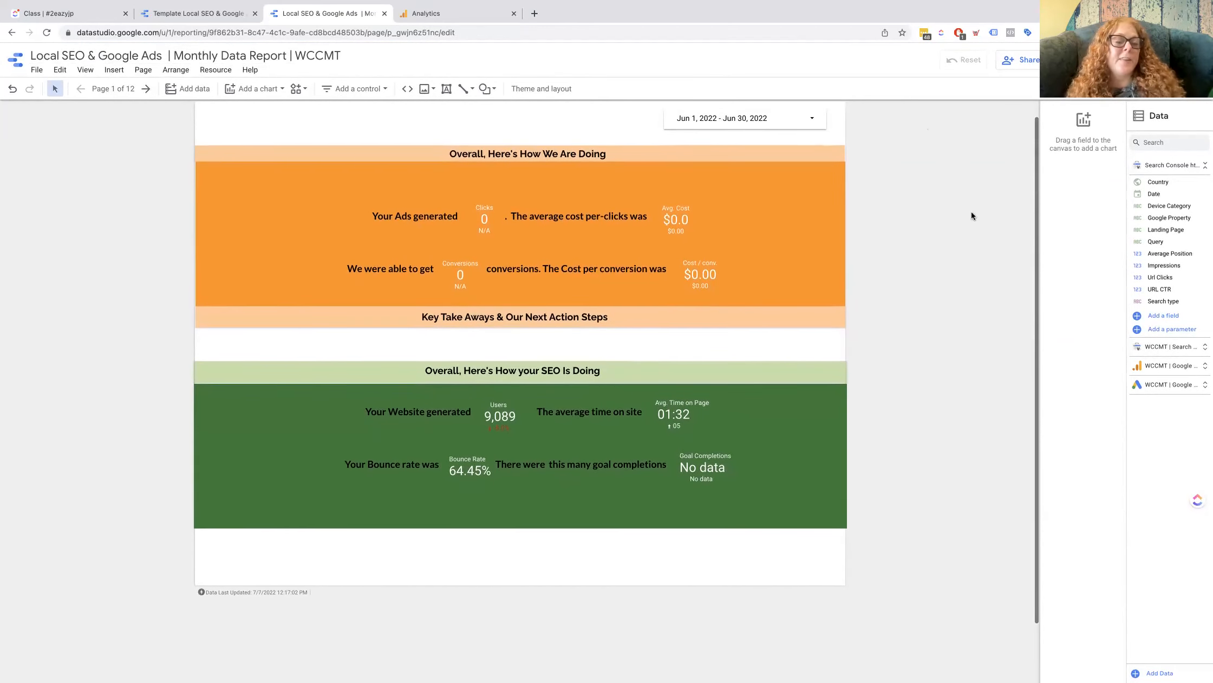
pyautogui.scroll(1, 728, 342)
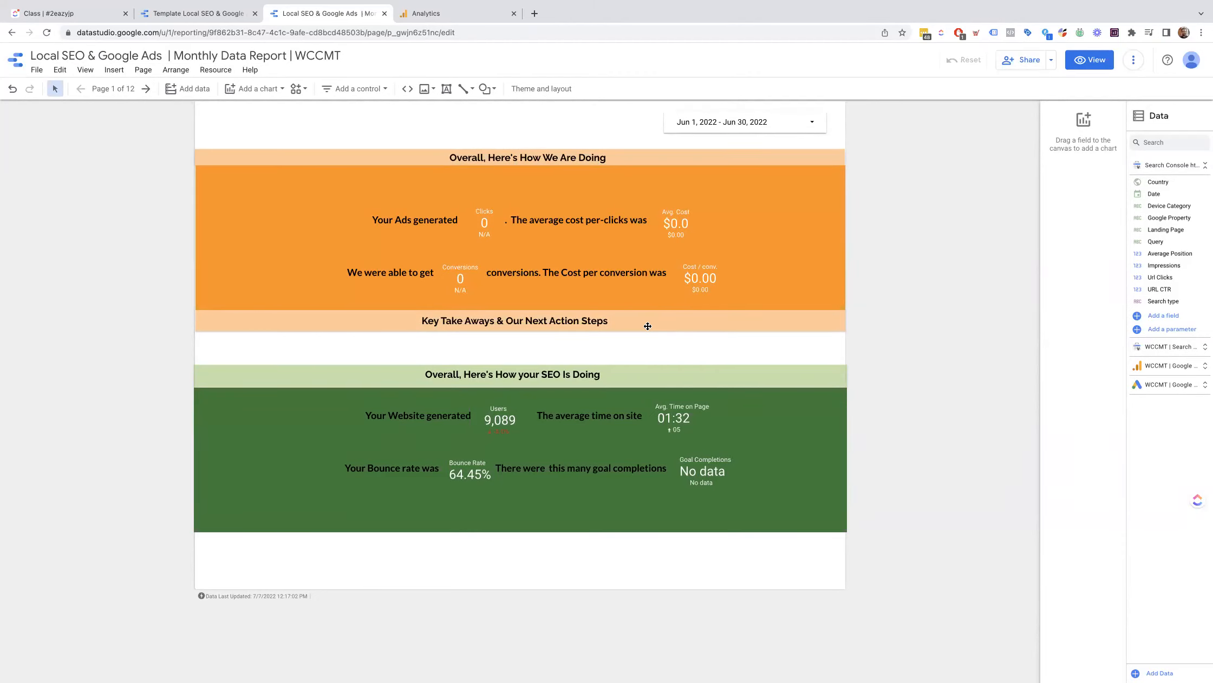
pyautogui.scroll(-1, 570, 293)
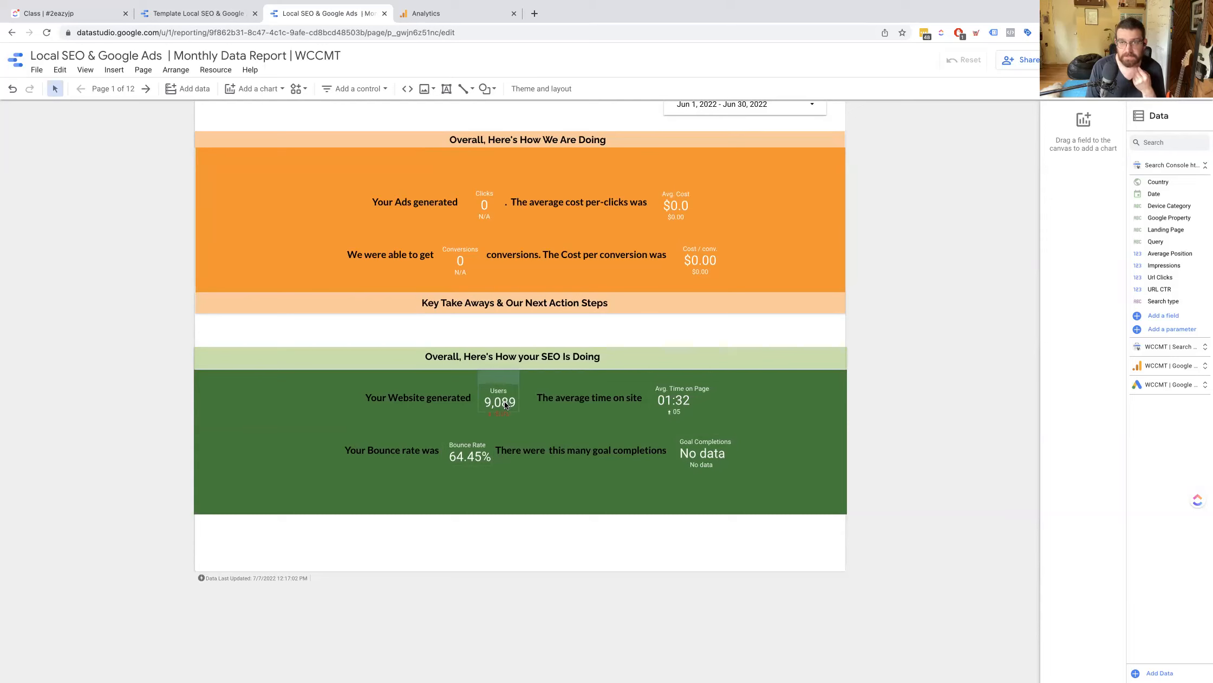
pyautogui.click(457, 459)
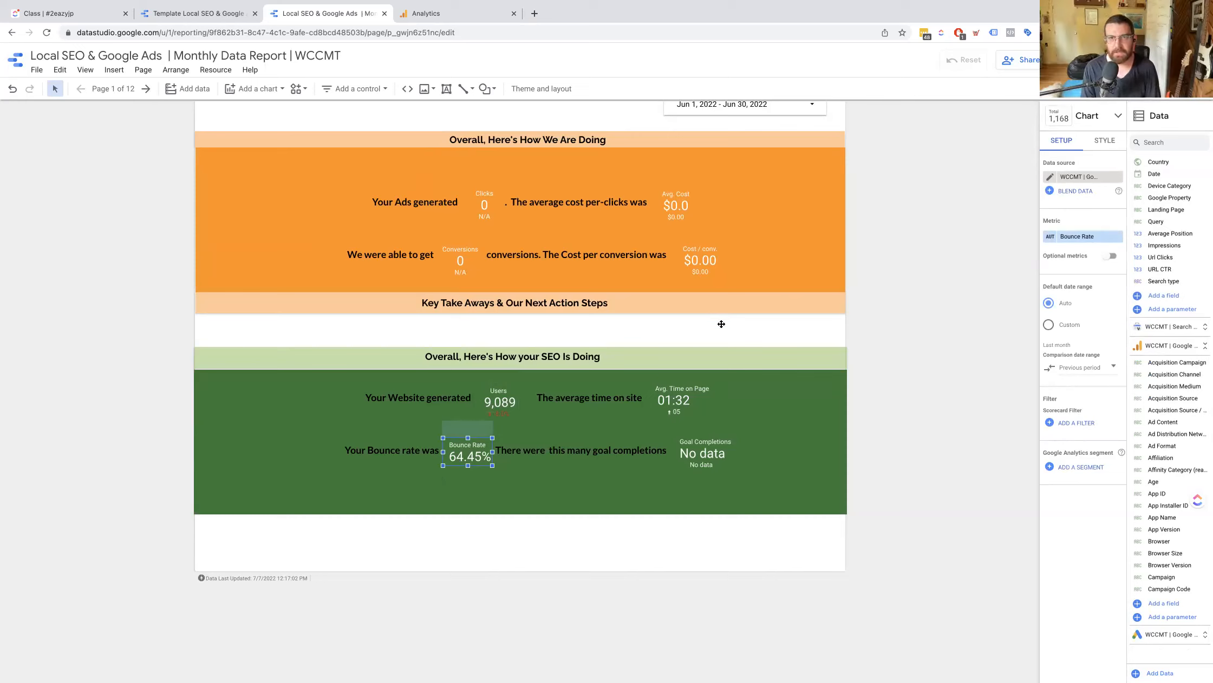
pyautogui.click(792, 399)
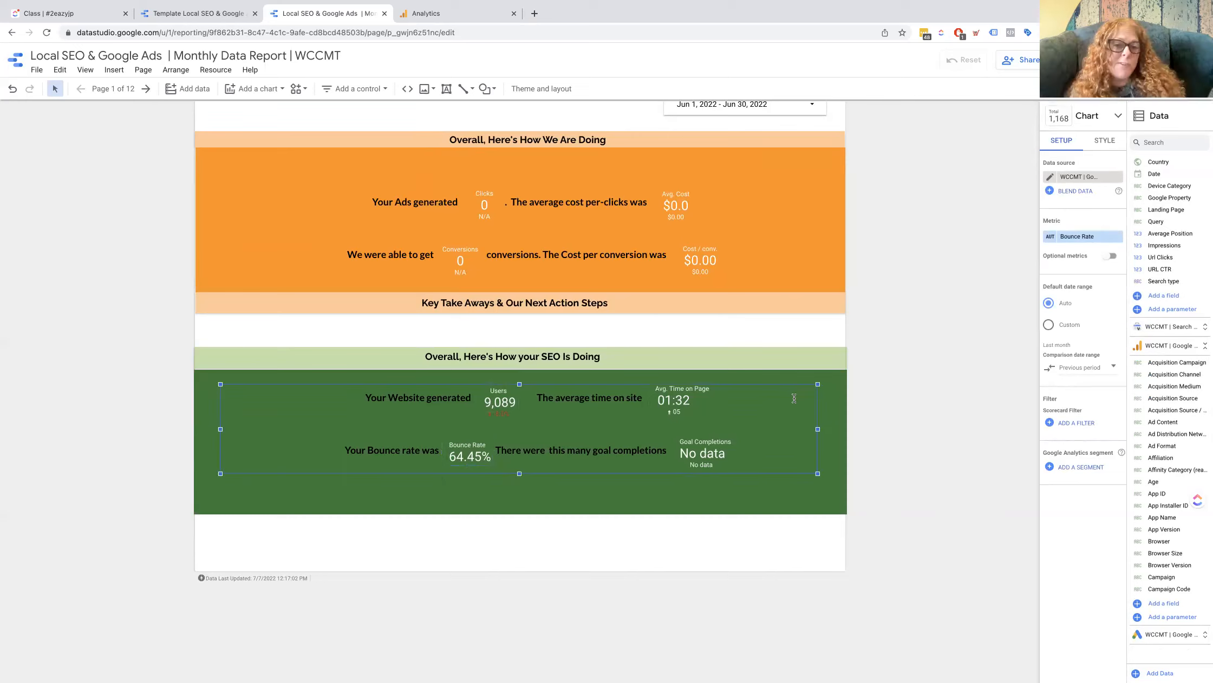
pyautogui.click(124, 305)
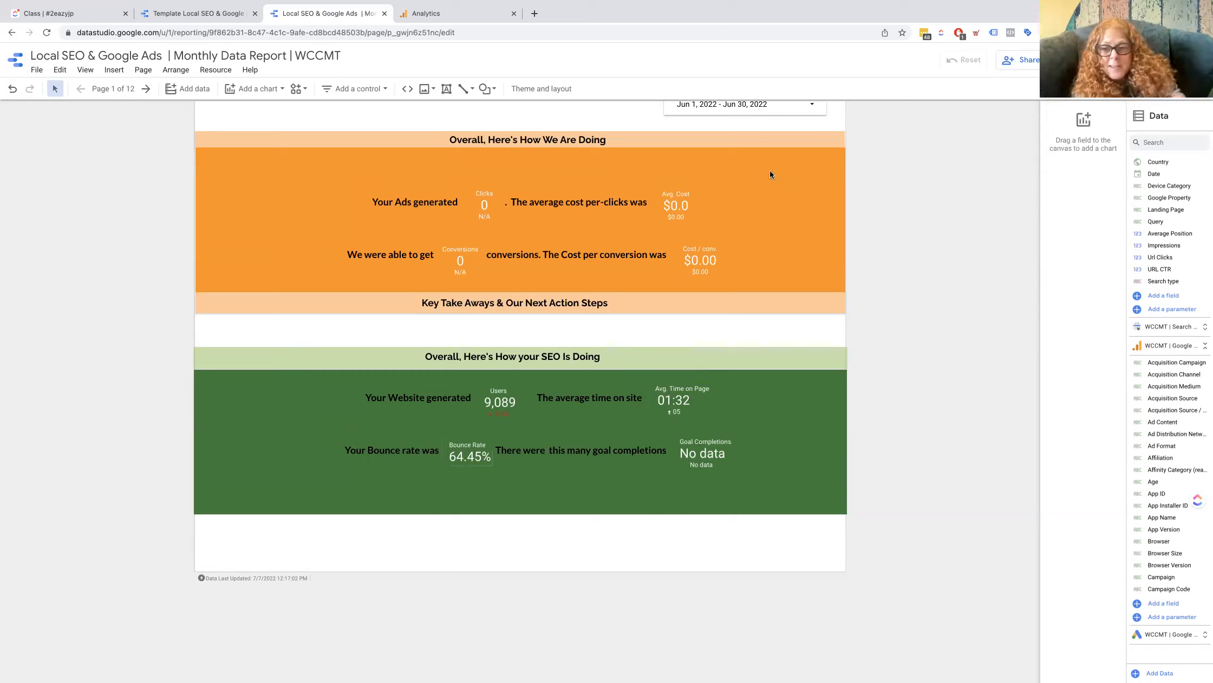
# Step: View the Keyword Report (2) | Paid Search page, and open the Google Search Console keyword report page
pyautogui.click(107, 92)
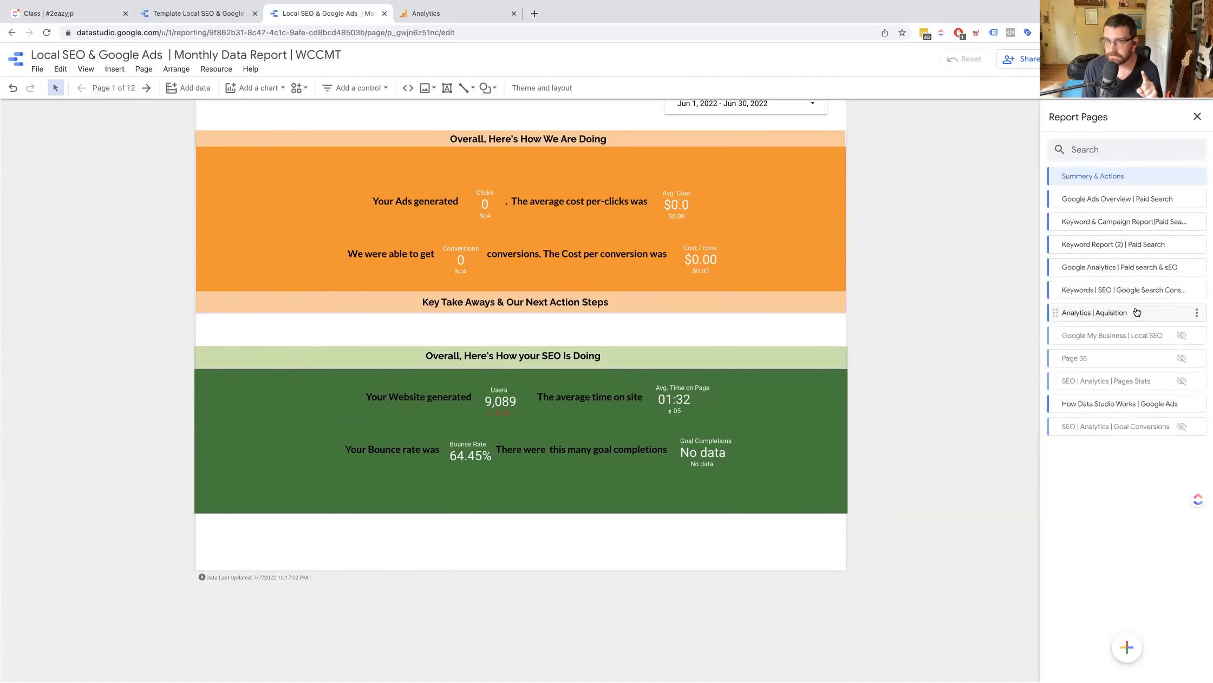
pyautogui.click(1139, 246)
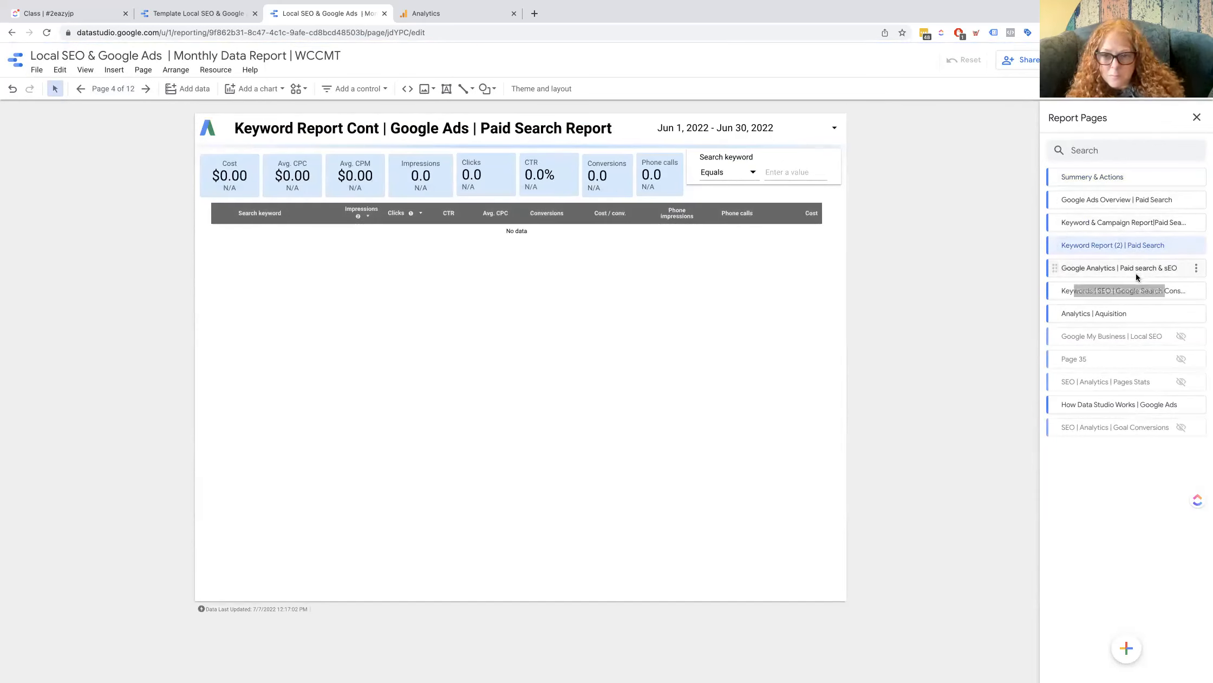
pyautogui.click(1132, 291)
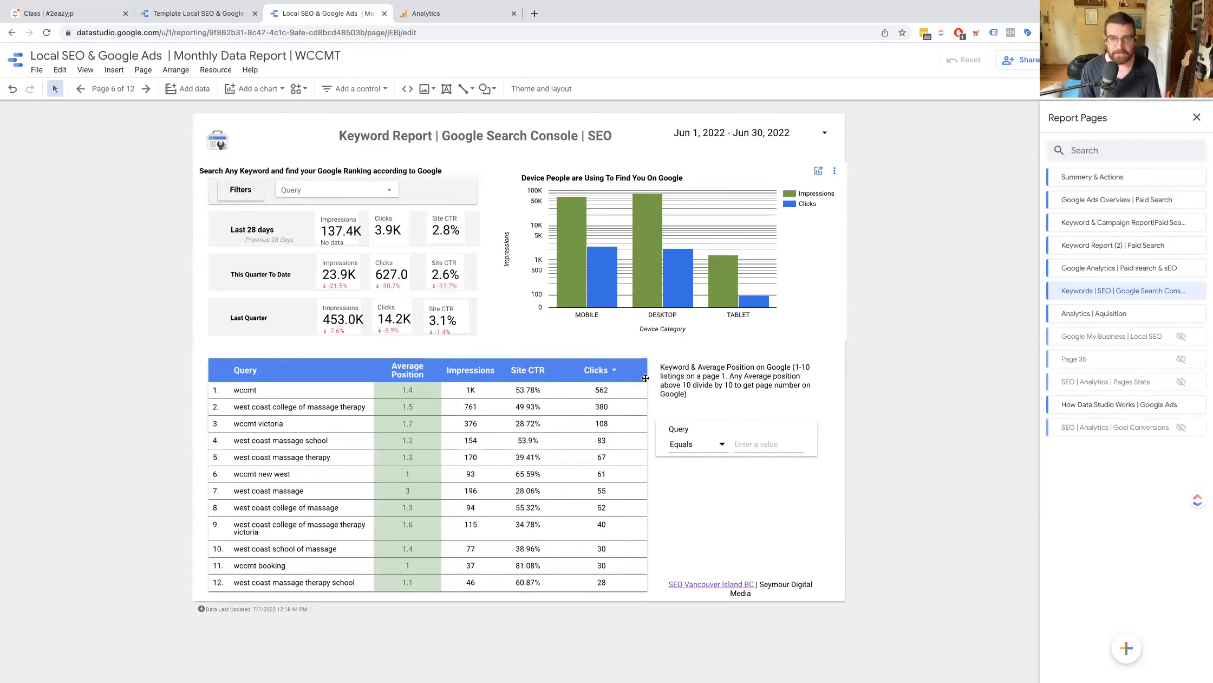
# Step: Filter the keyword report to queries that contain "massage college" and look through the filtered table and device chart
pyautogui.click(740, 444)
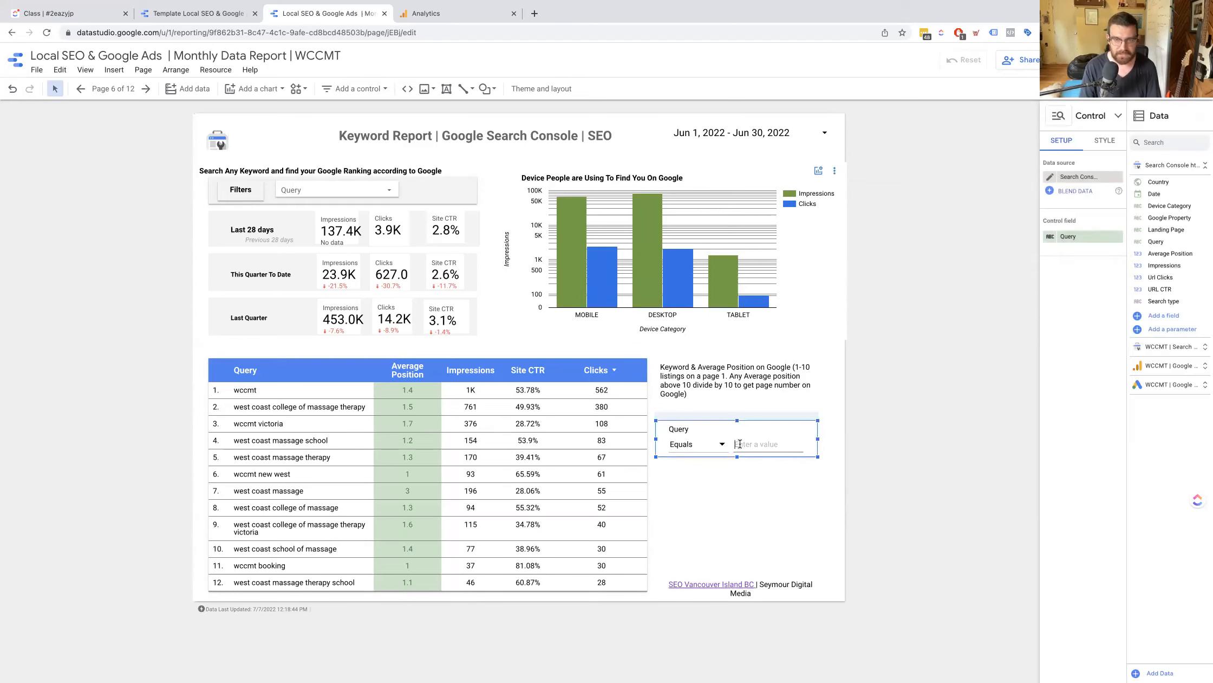
pyautogui.write('massa')
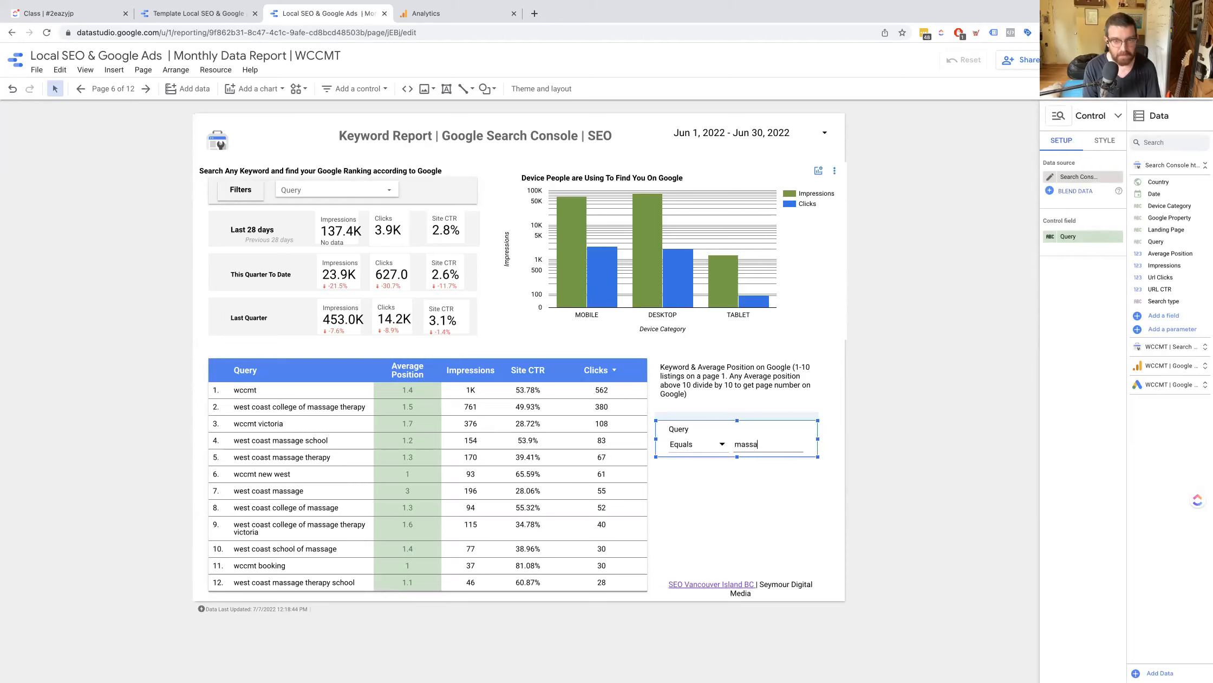
pyautogui.click(706, 445)
pyautogui.click(704, 474)
pyautogui.write('ge college')
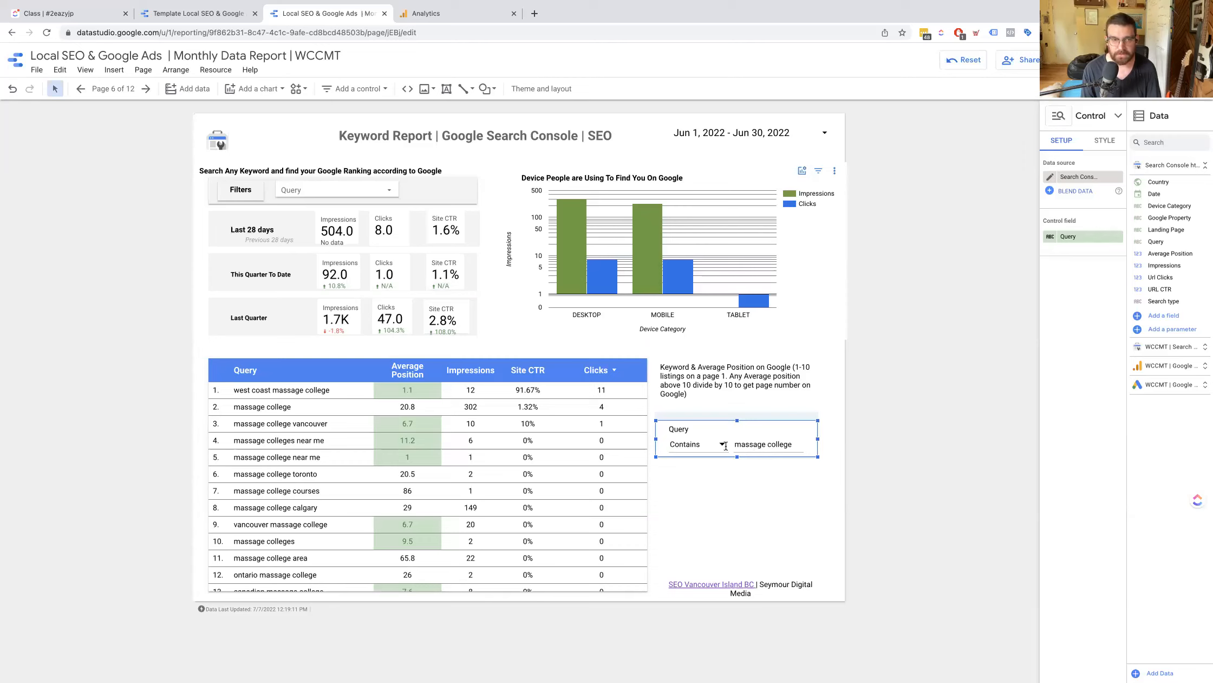
pyautogui.scroll(-1, 550, 550)
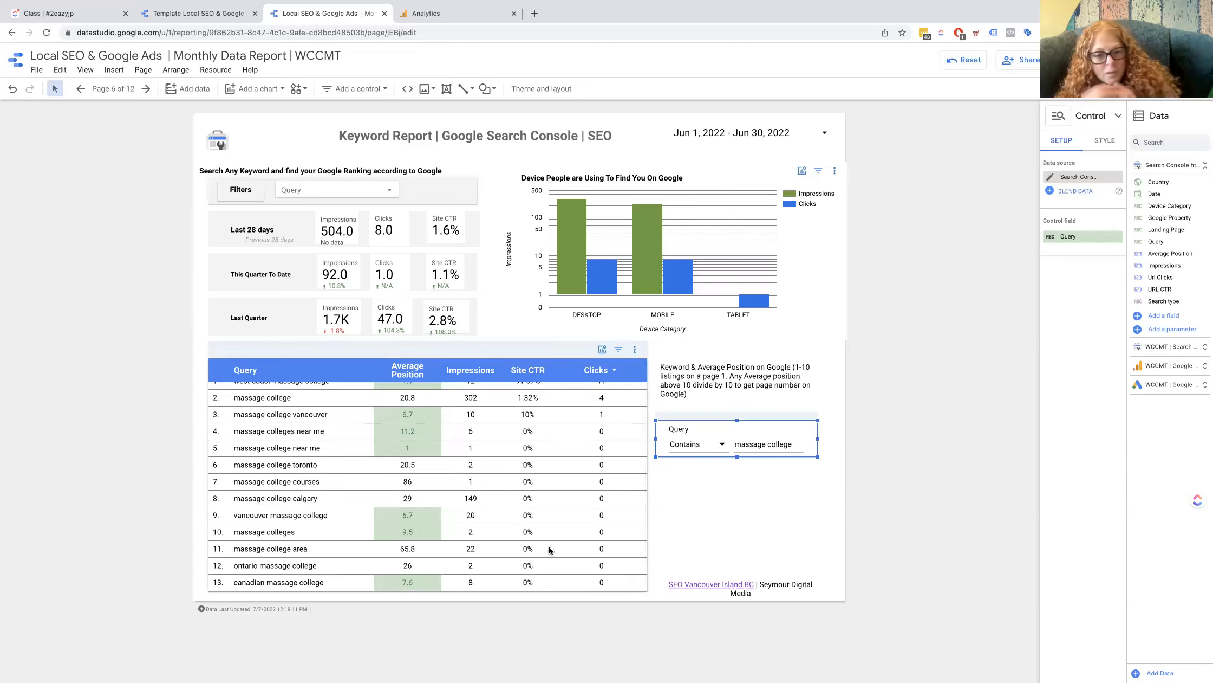
pyautogui.scroll(1, 418, 425)
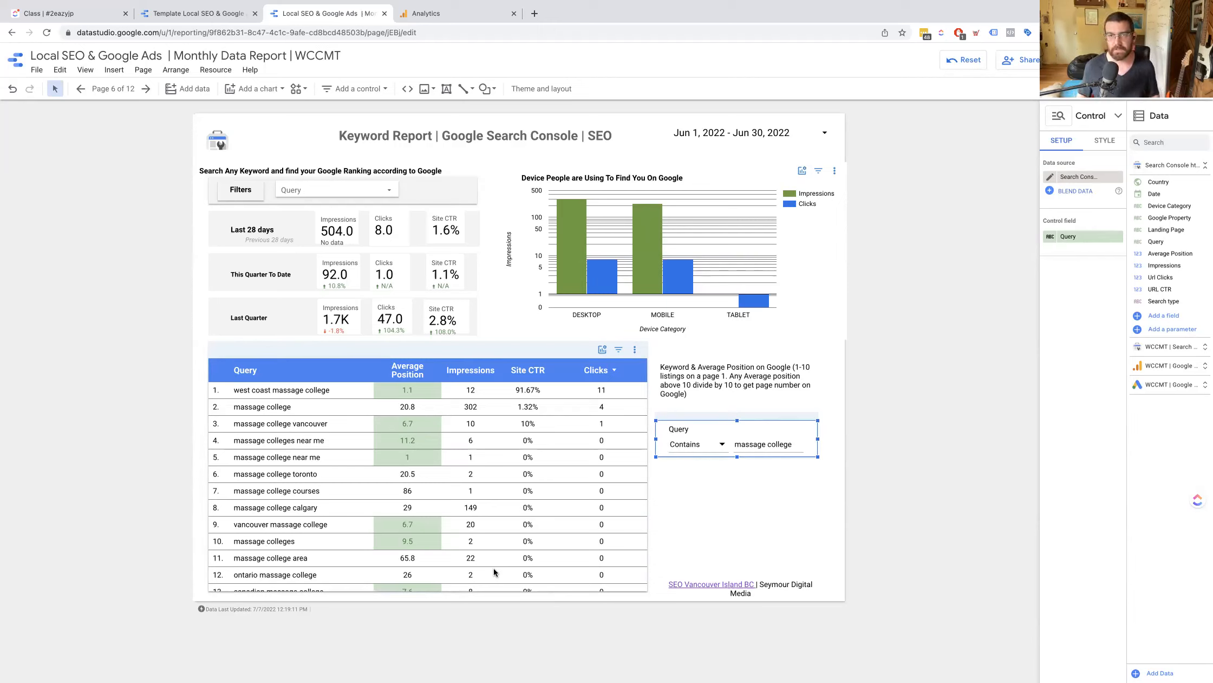
pyautogui.scroll(-1, 494, 568)
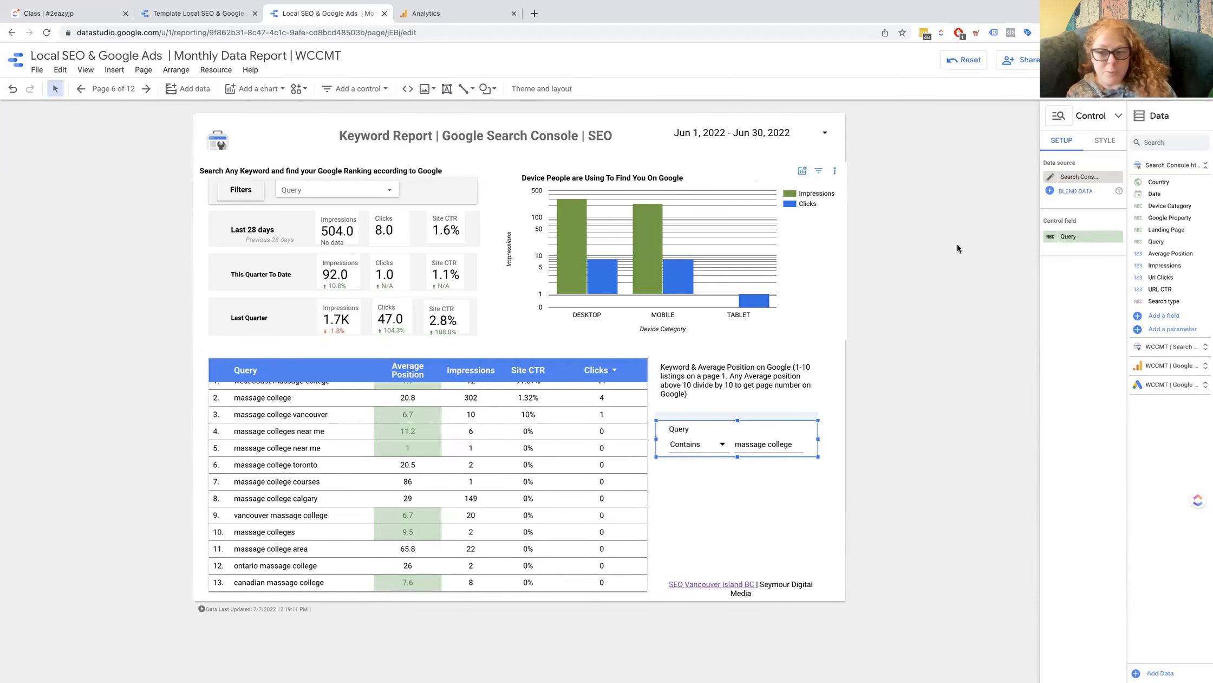
pyautogui.click(1026, 231)
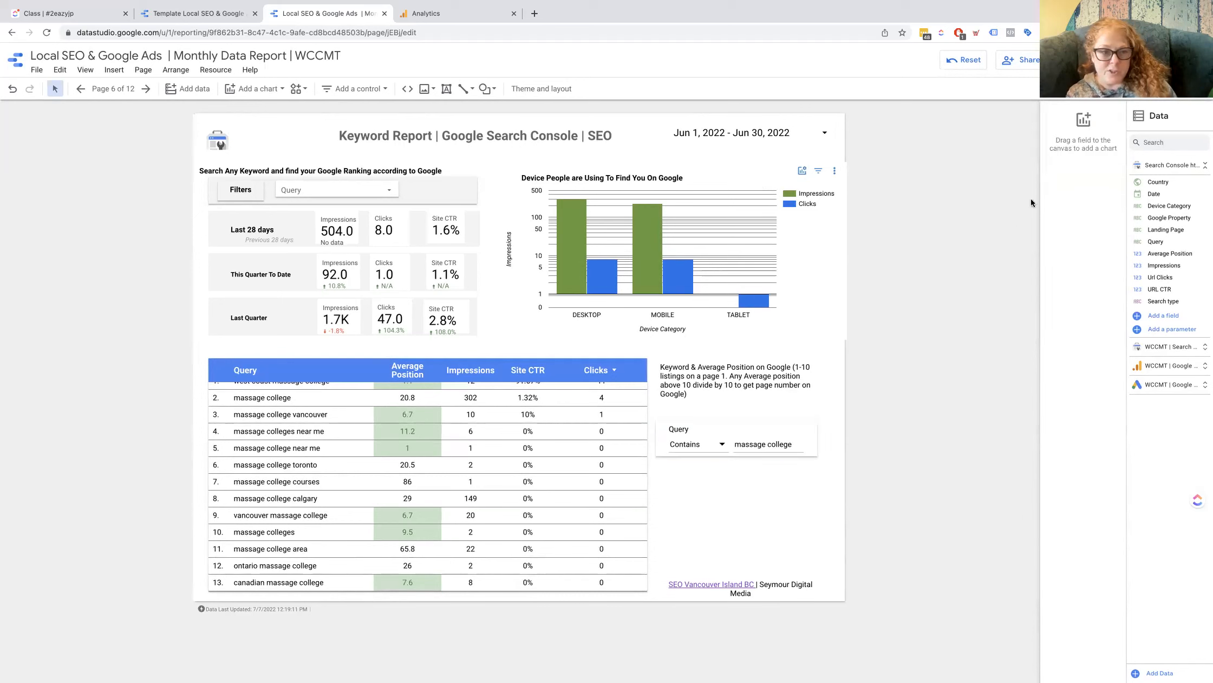
pyautogui.click(821, 297)
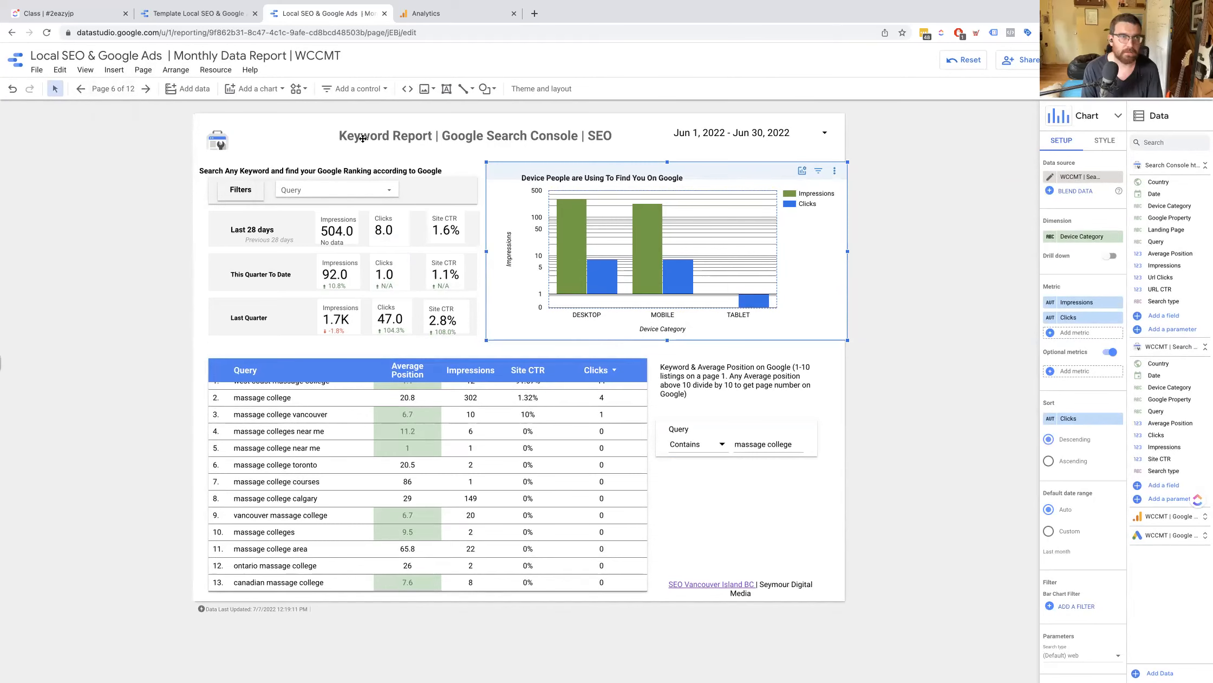
# Step: Move the Analytics | Aquisition page directly after Summery & Actions, ahead of Google Ads Overview, and open it
pyautogui.click(105, 89)
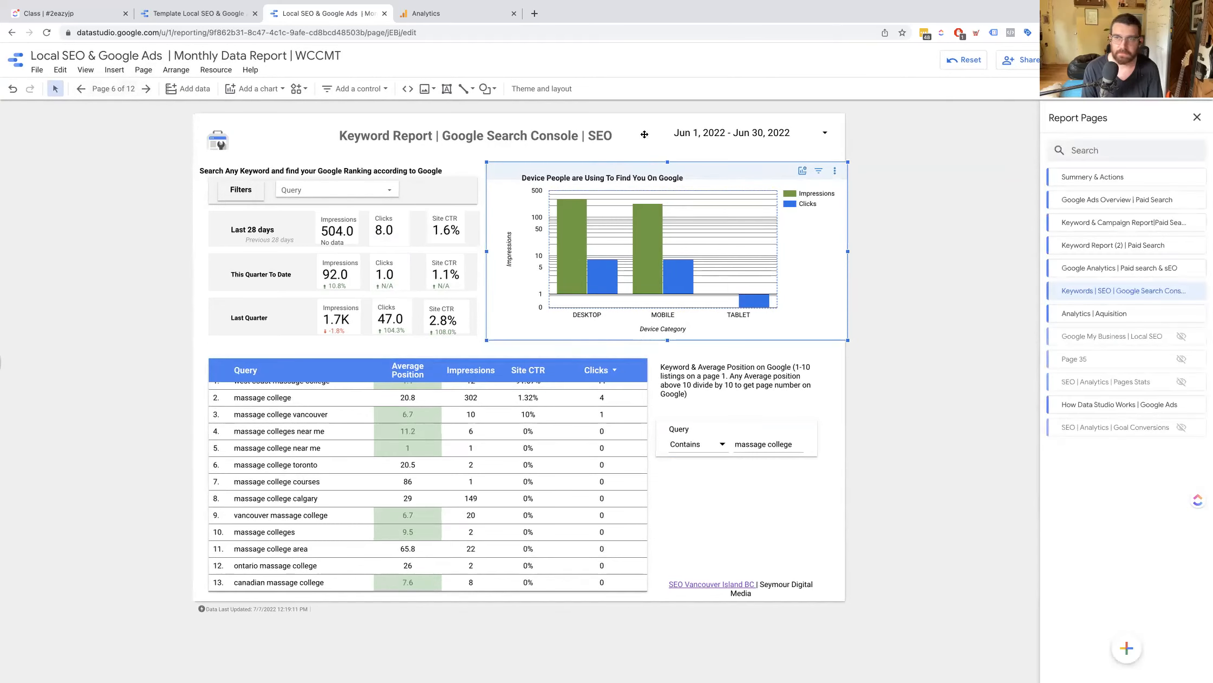
pyautogui.click(1177, 201)
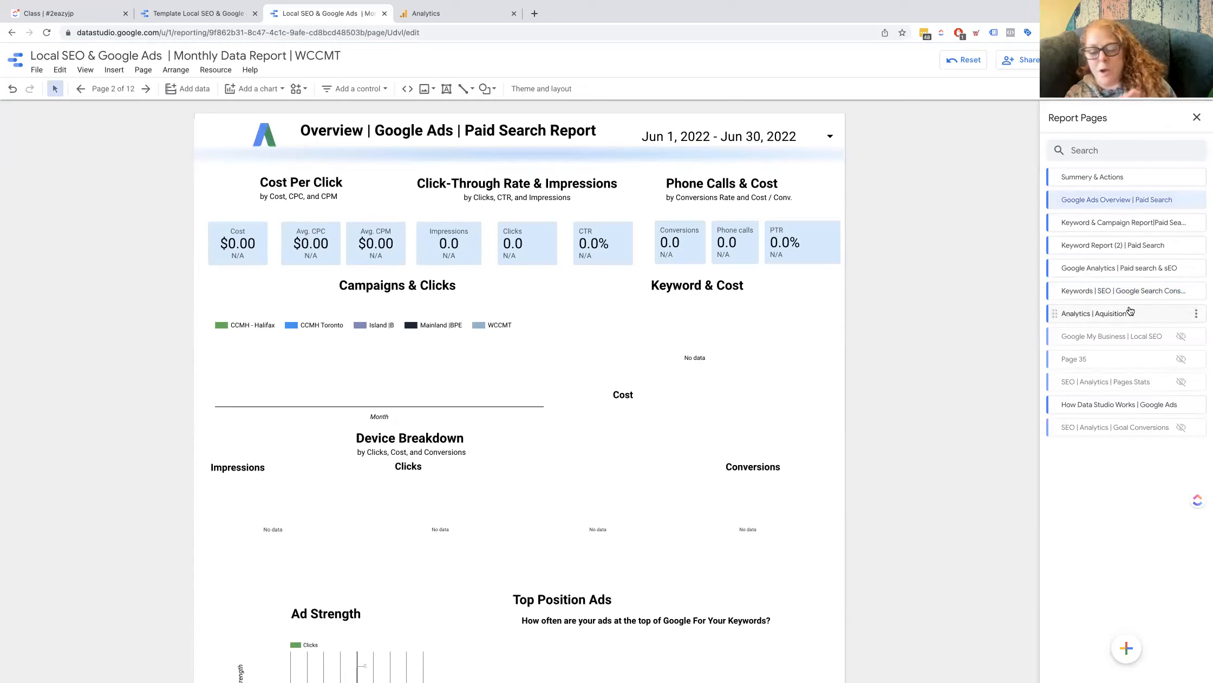
pyautogui.moveTo(1056, 312); pyautogui.dragTo(1055, 196)
pyautogui.click(1075, 200)
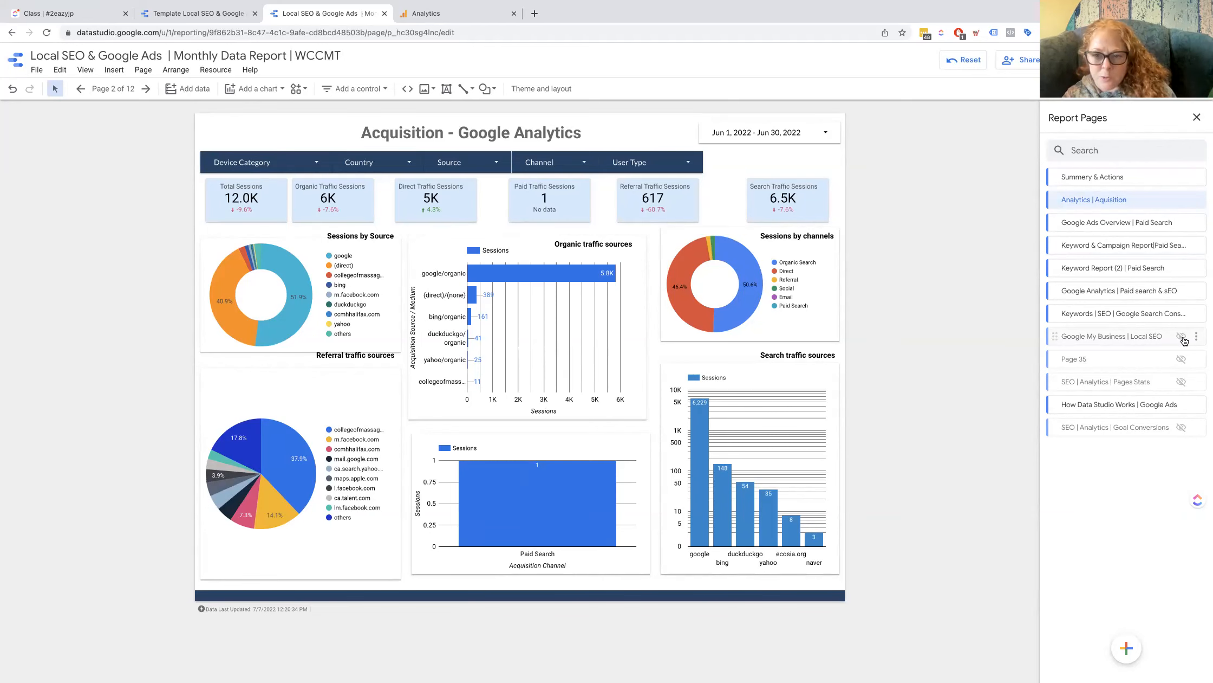
# Step: Open the Google Ads Overview | Paid Search page and hide it in view mode
pyautogui.click(1110, 223)
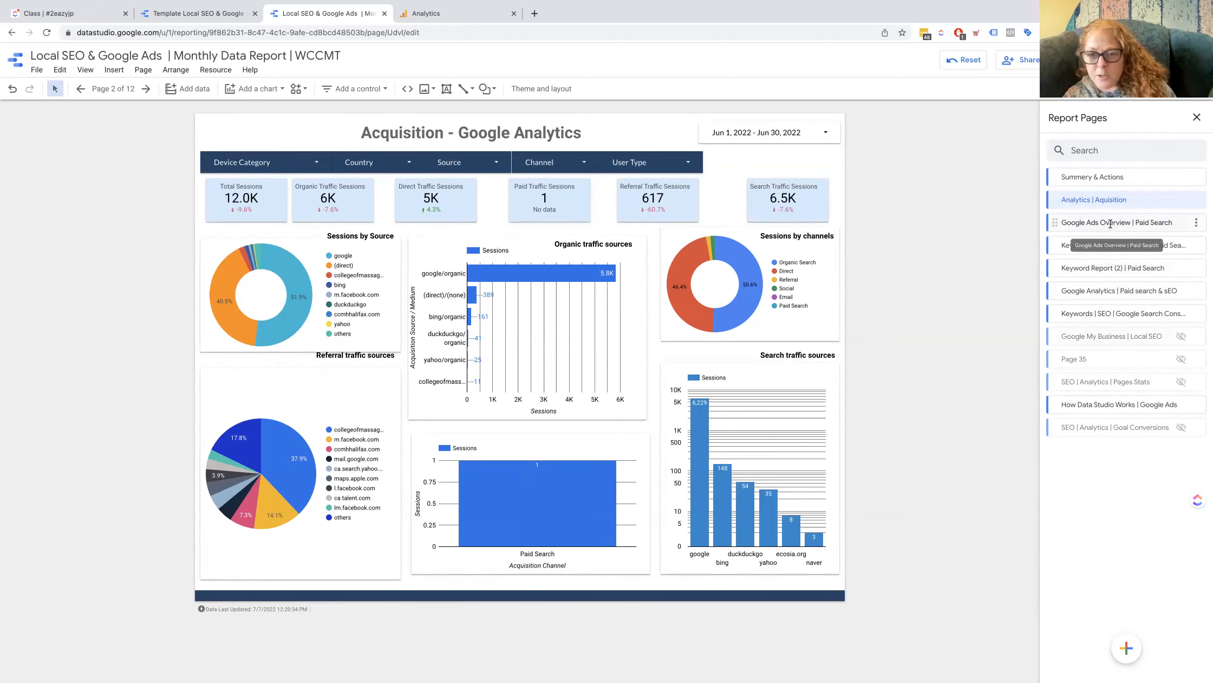
pyautogui.click(1196, 222)
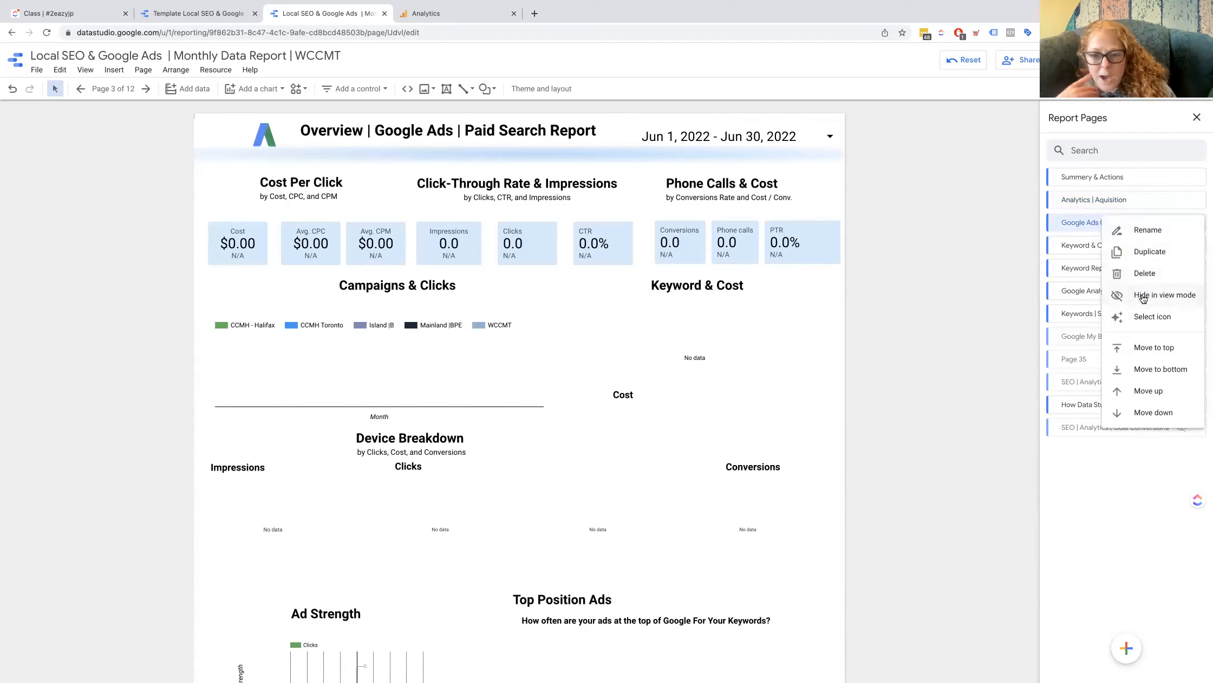
pyautogui.click(1164, 299)
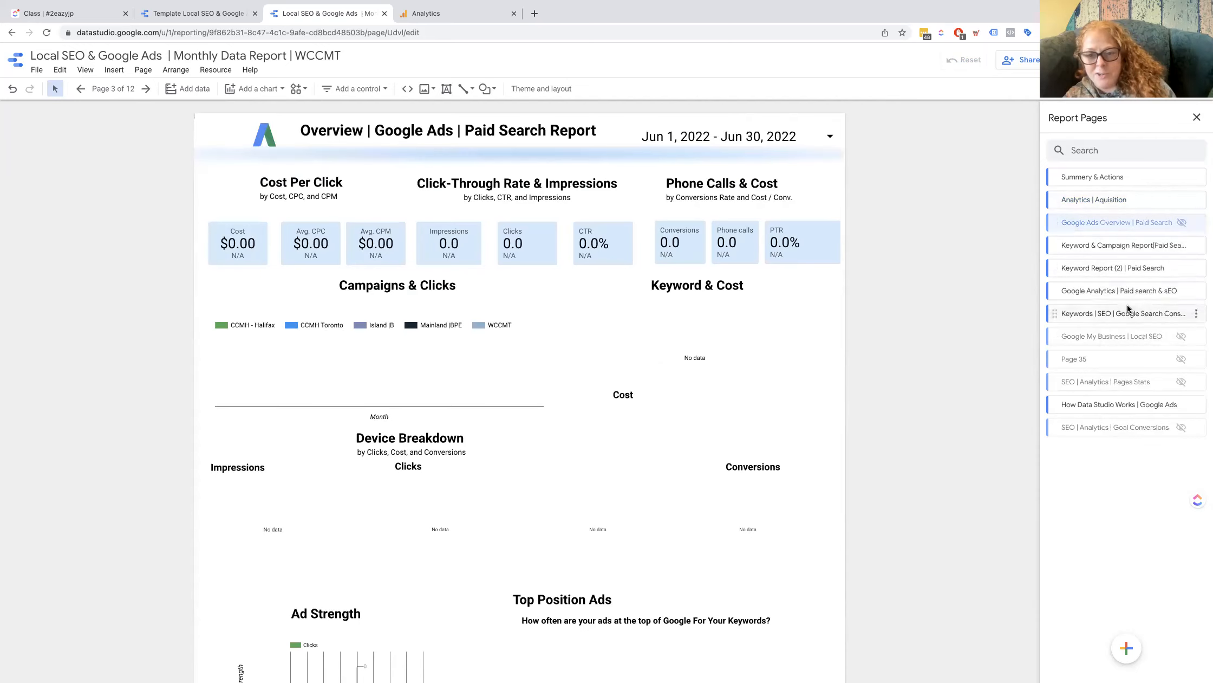
# Step: Assign the Trending Up icon to the Google Ads Overview | Paid Search page
pyautogui.click(1200, 225)
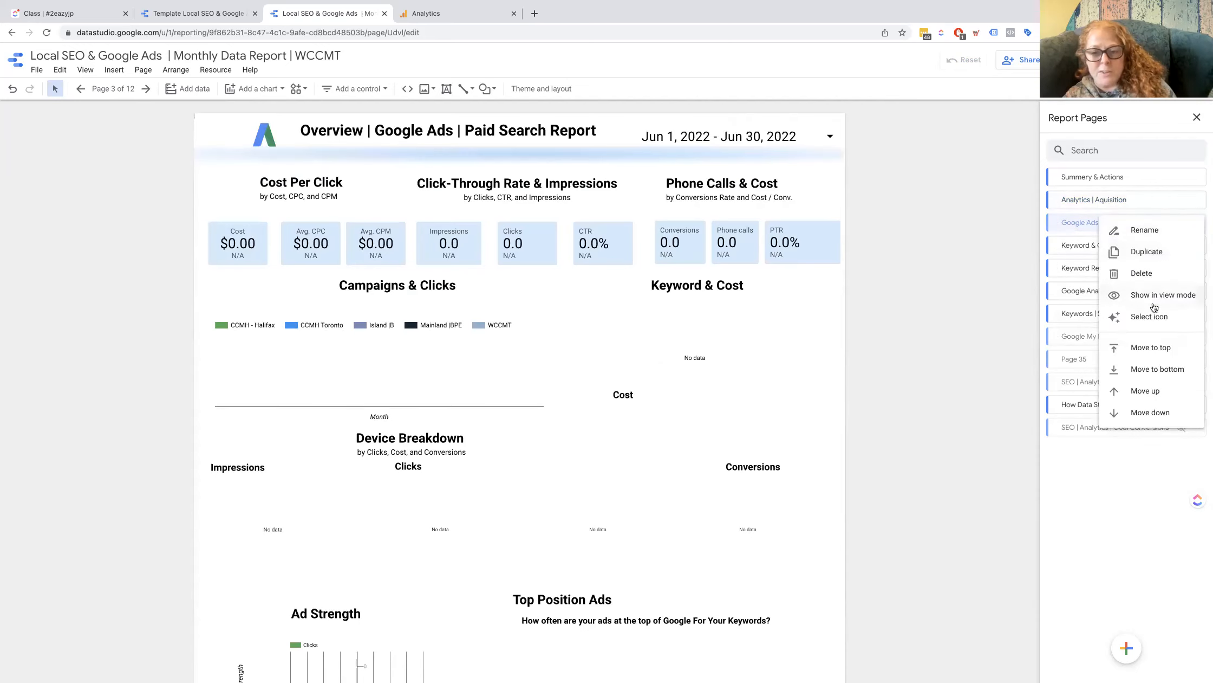
pyautogui.click(1129, 316)
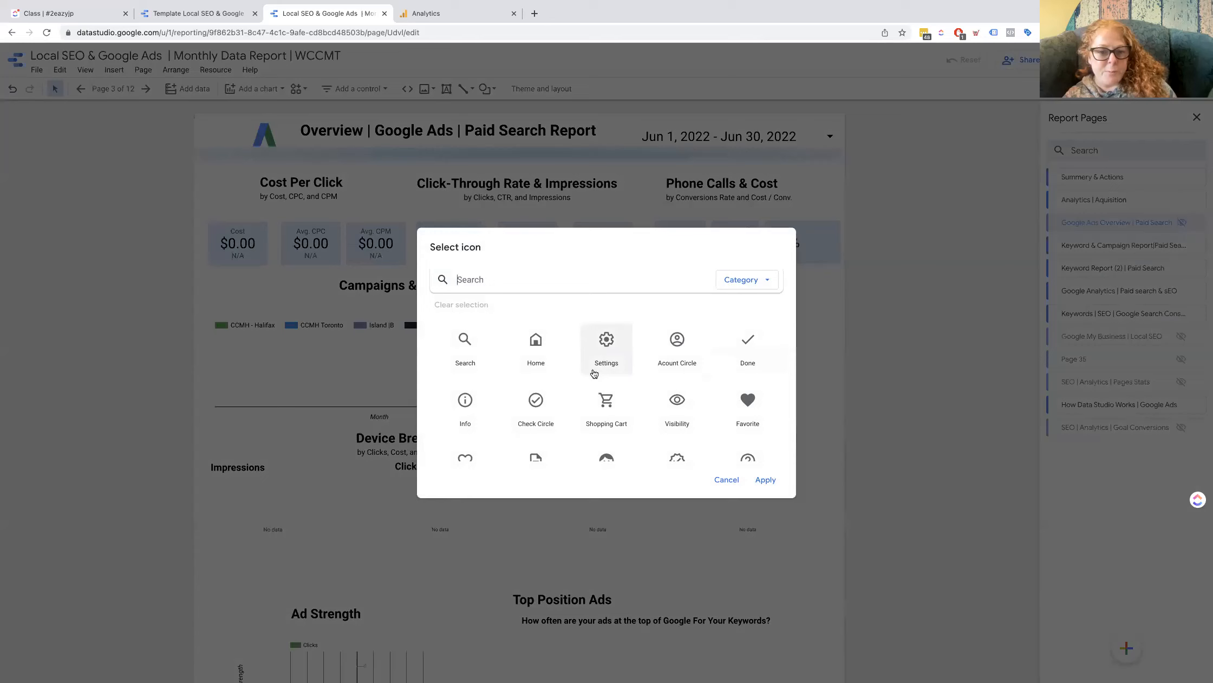
pyautogui.scroll(-2, 591, 415)
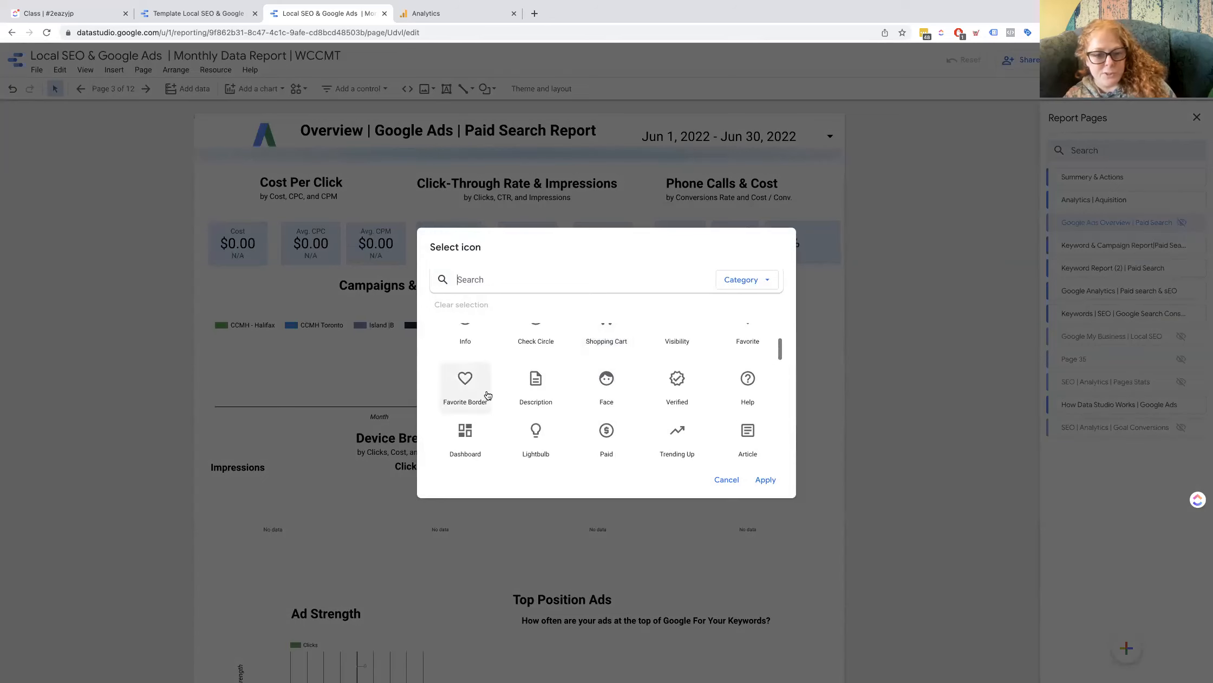
pyautogui.scroll(2, 607, 434)
pyautogui.scroll(-2, 609, 428)
pyautogui.click(669, 422)
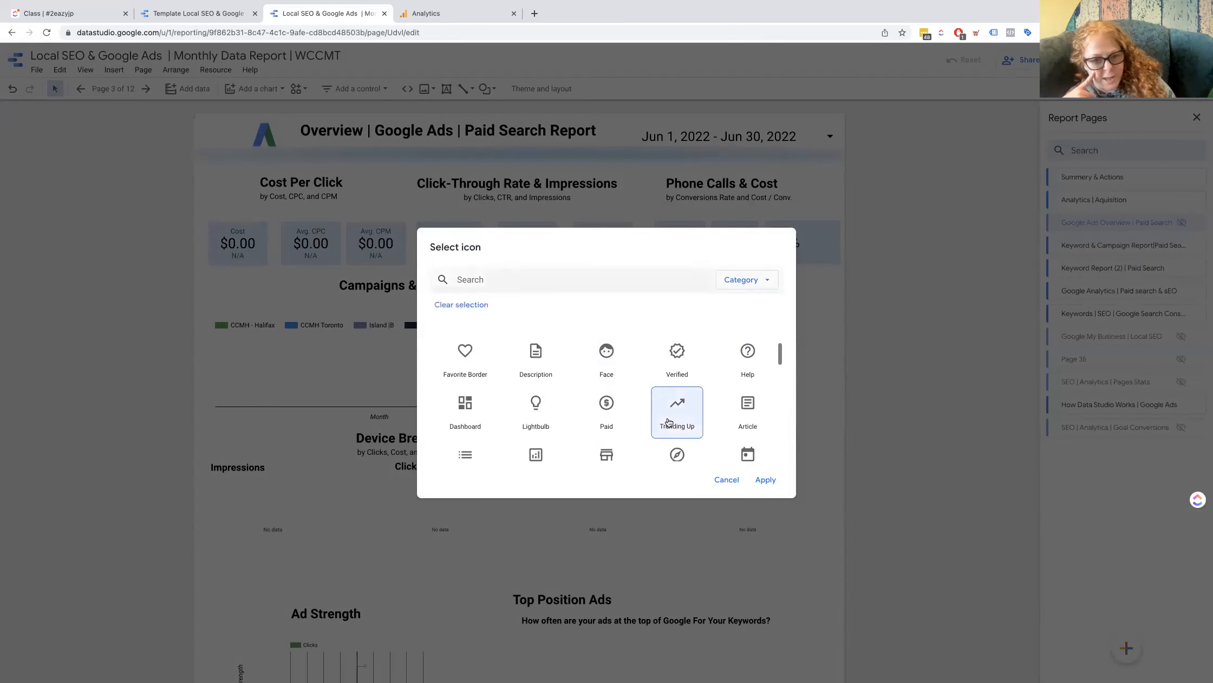
pyautogui.click(766, 479)
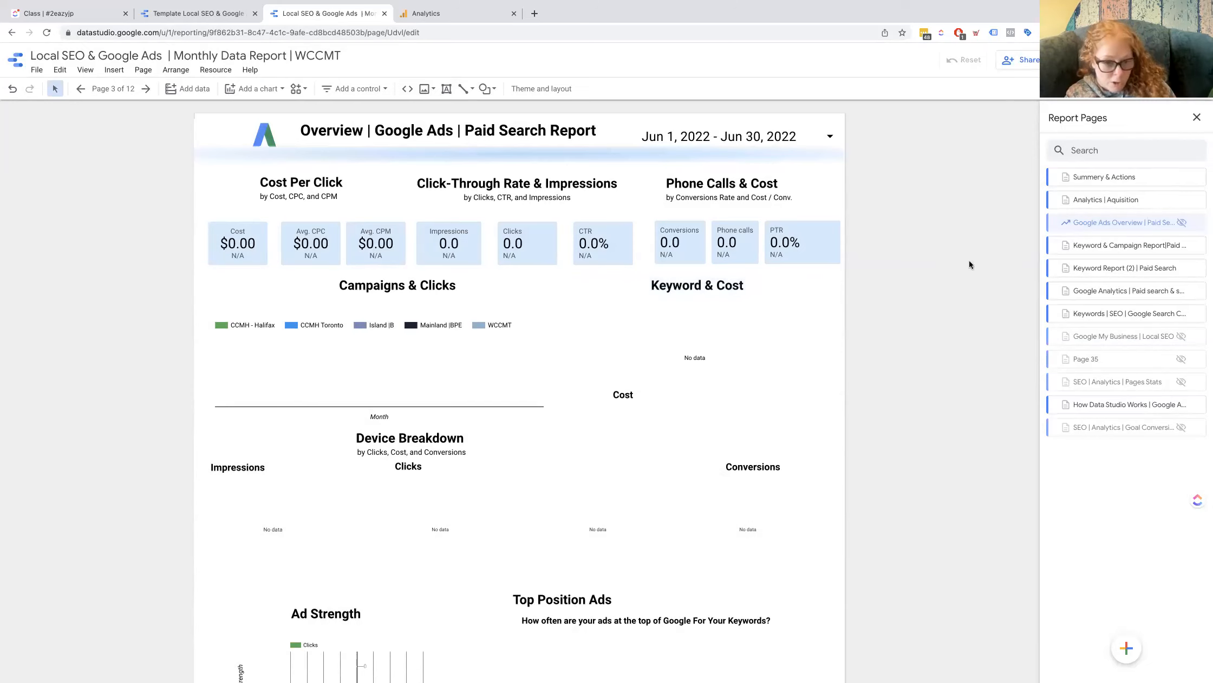
# Step: On the Analytics | Aquisition page, add a scorecard with total after the Referral Traffic Sessions scorecard
pyautogui.click(1120, 200)
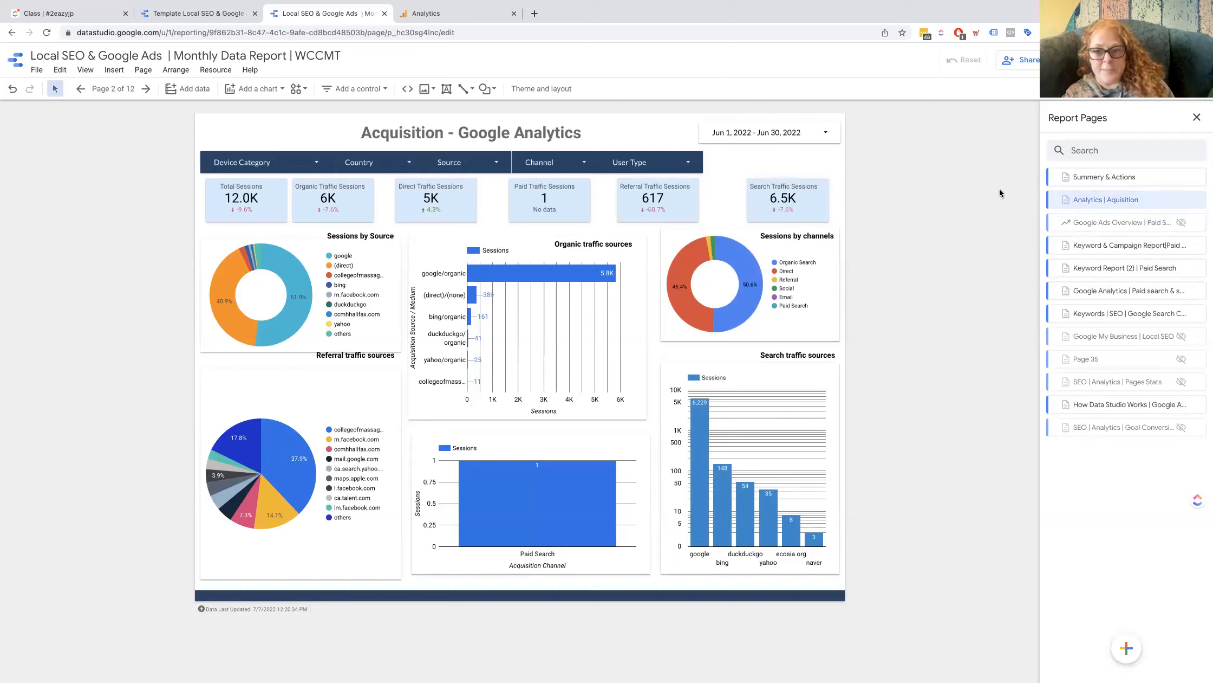
pyautogui.click(986, 203)
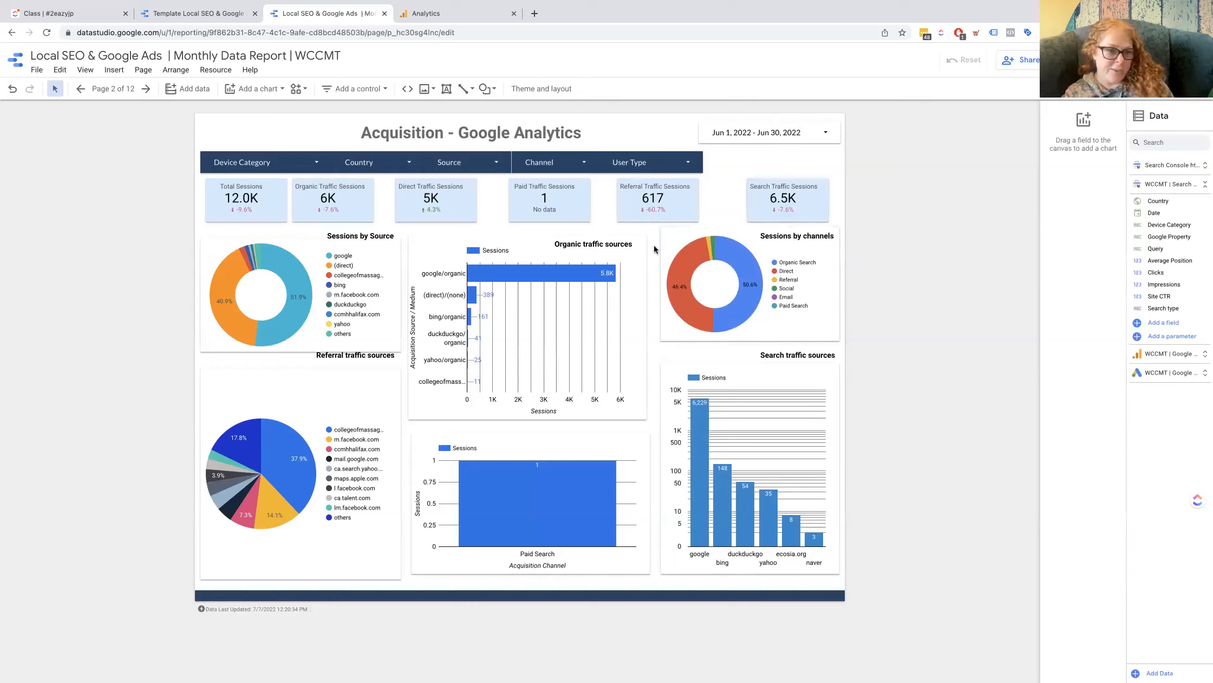
pyautogui.click(256, 89)
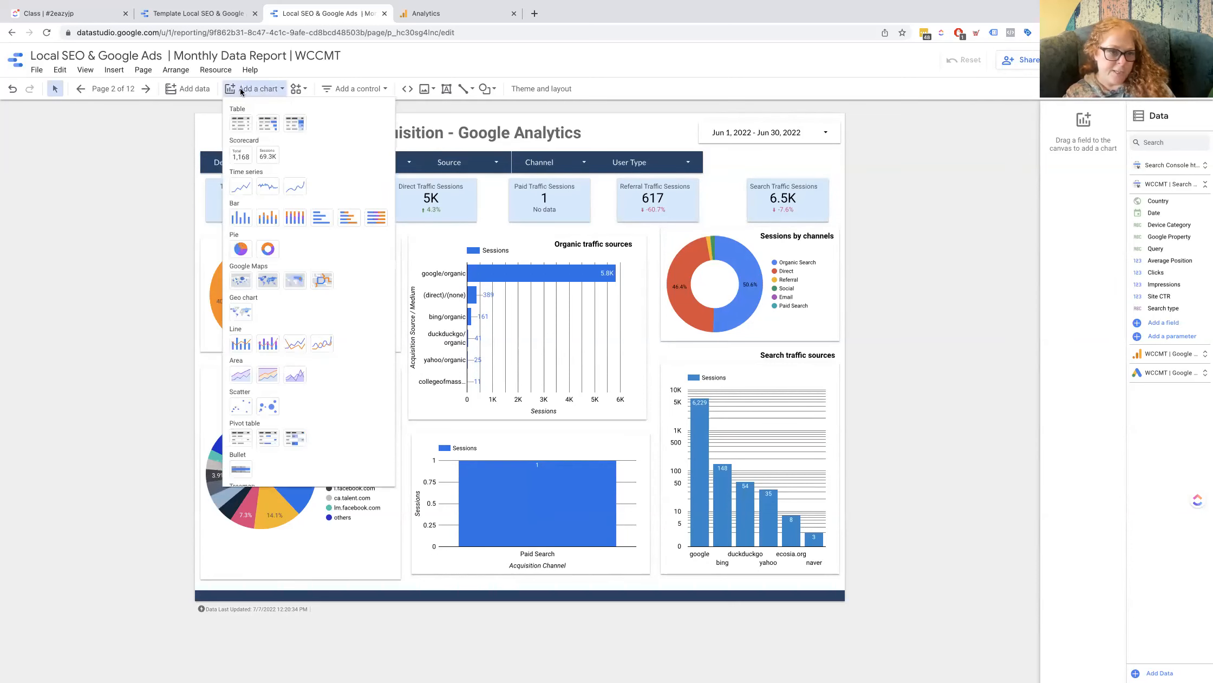
pyautogui.click(238, 158)
pyautogui.click(701, 174)
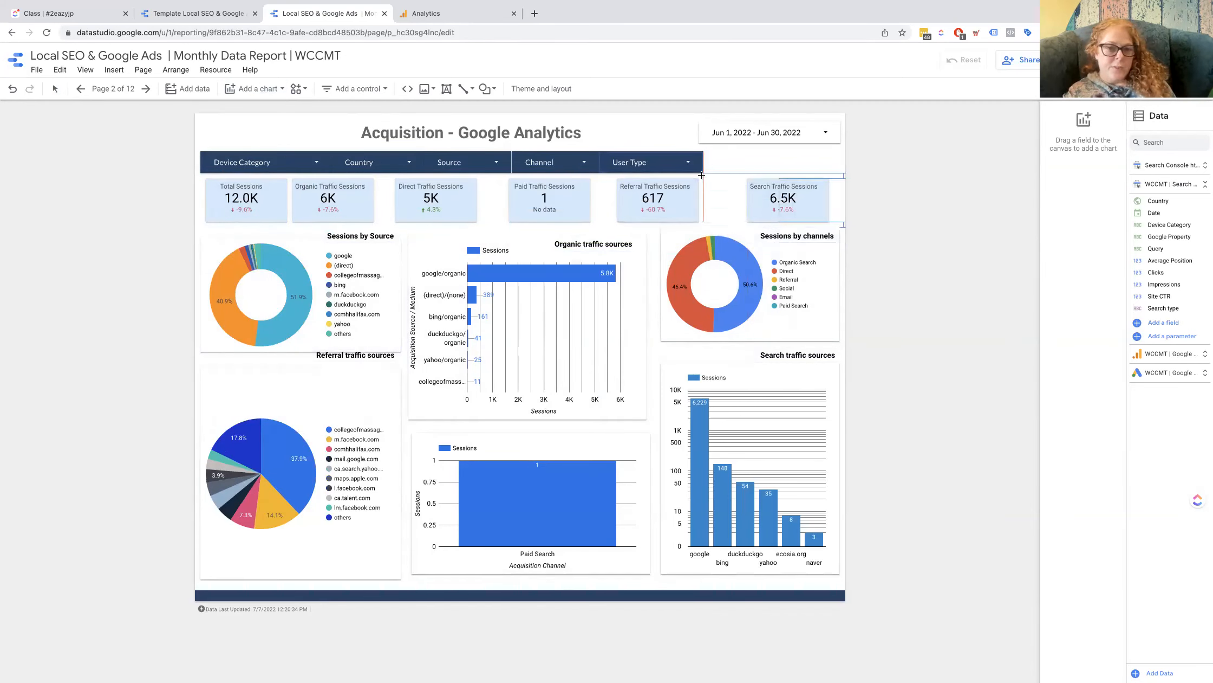
# Step: Shrink and shift the Search Traffic Sessions scorecard to make room, and place the new Clicks scorecard between it and Referral Traffic Sessions
pyautogui.click(817, 200)
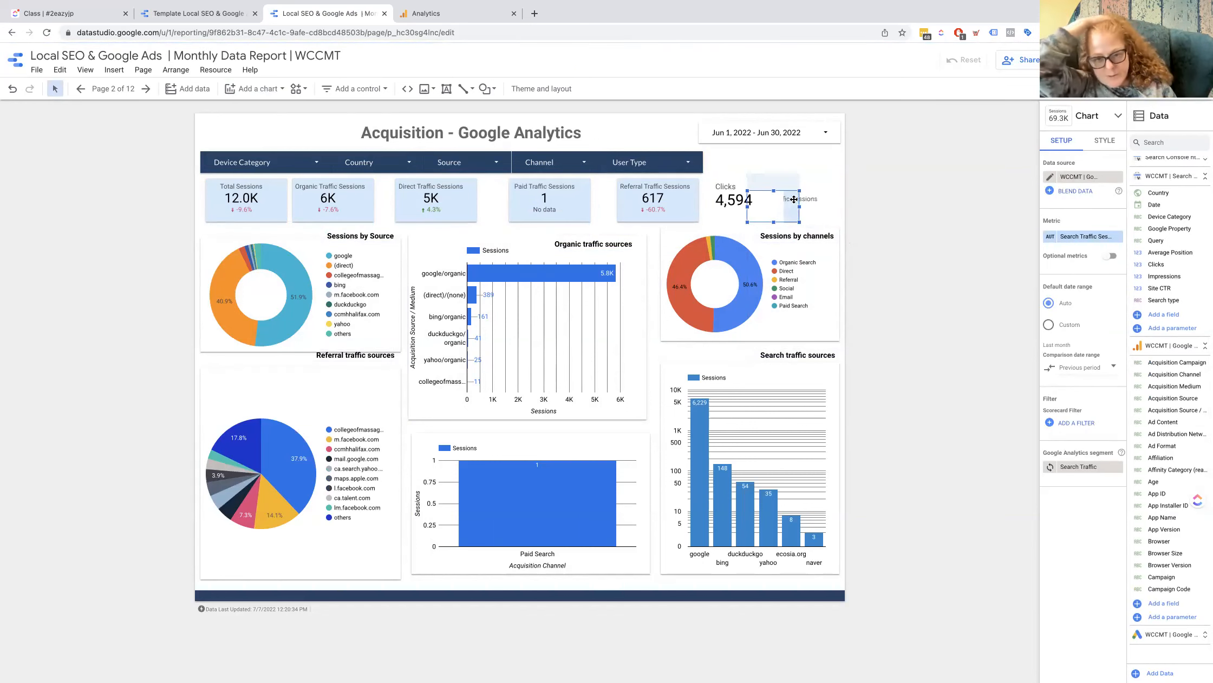
pyautogui.moveTo(786, 213); pyautogui.dragTo(753, 195)
pyautogui.click(759, 197)
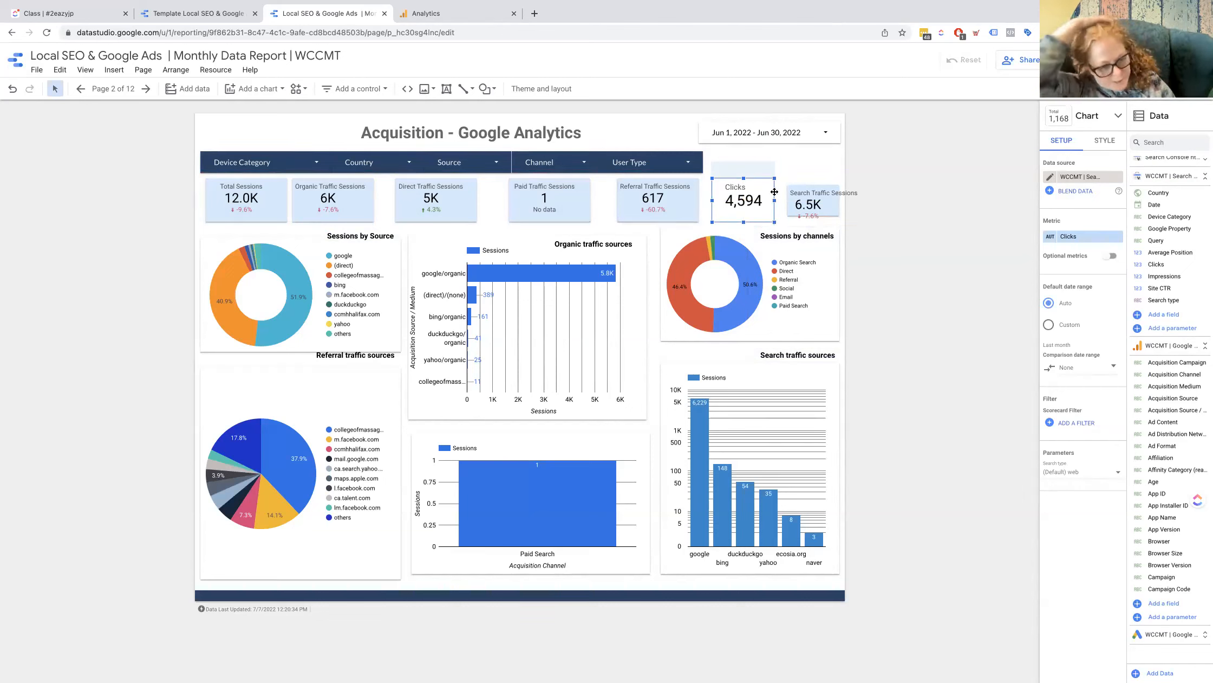
pyautogui.click(818, 206)
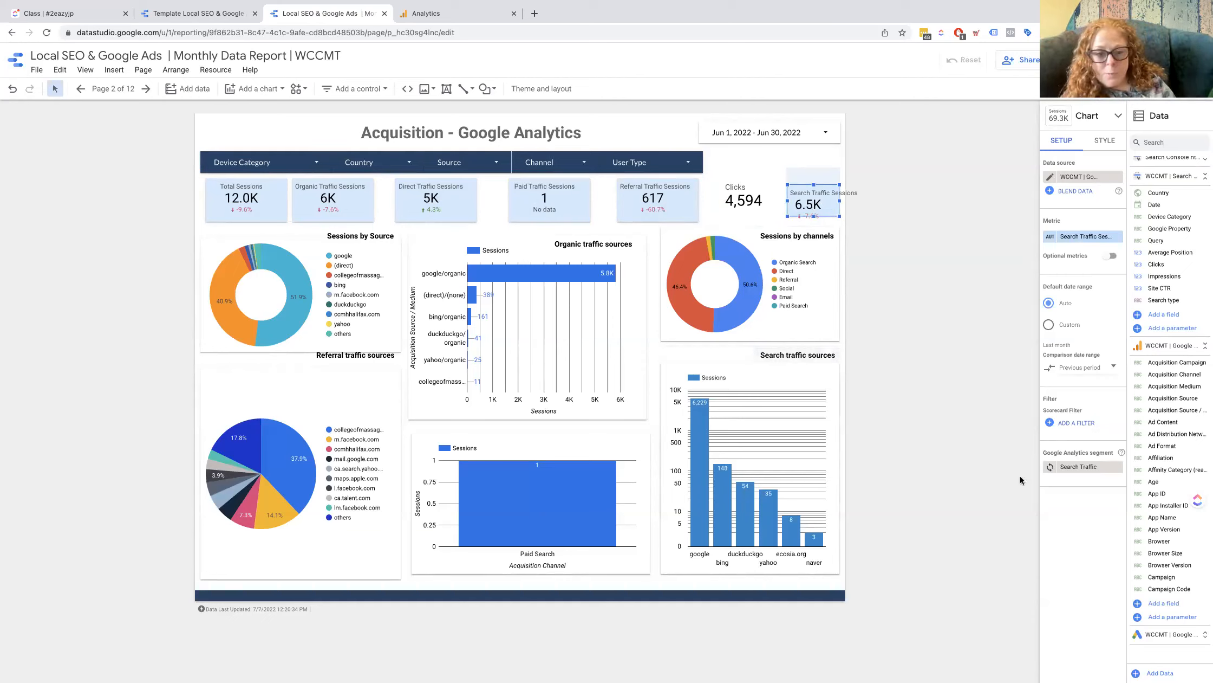
pyautogui.click(935, 477)
# Step: Look through the new Clicks scorecard's available metrics, data sources and style settings
pyautogui.click(755, 202)
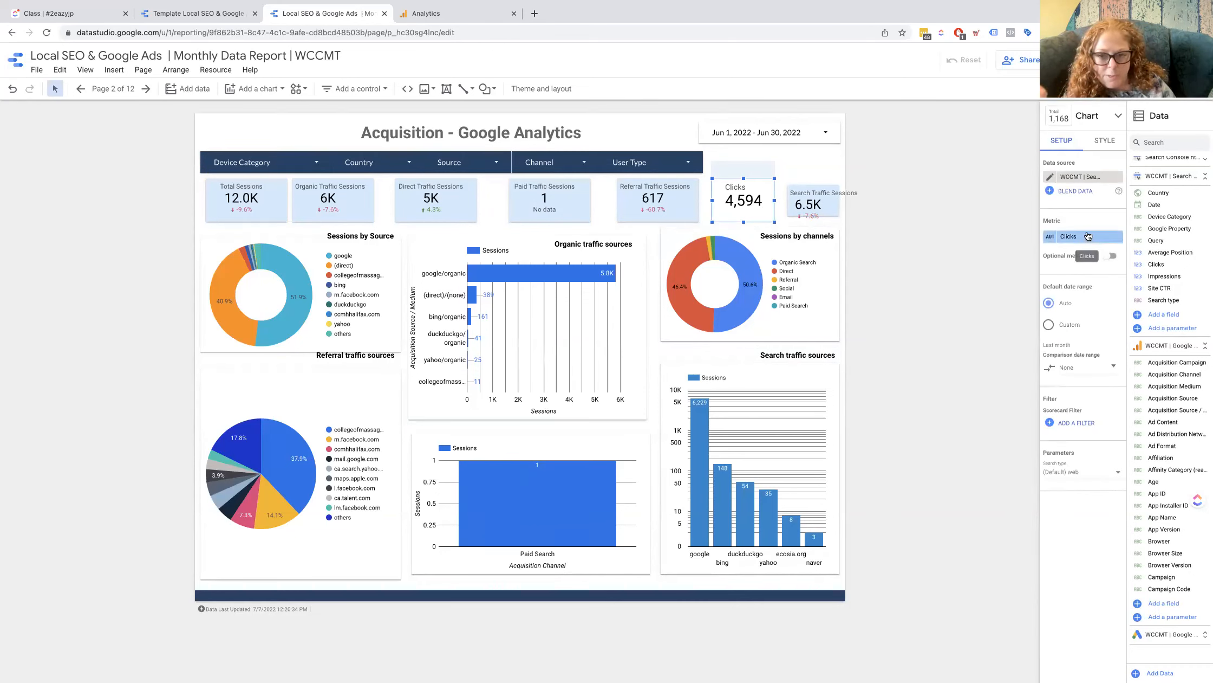
pyautogui.click(1070, 237)
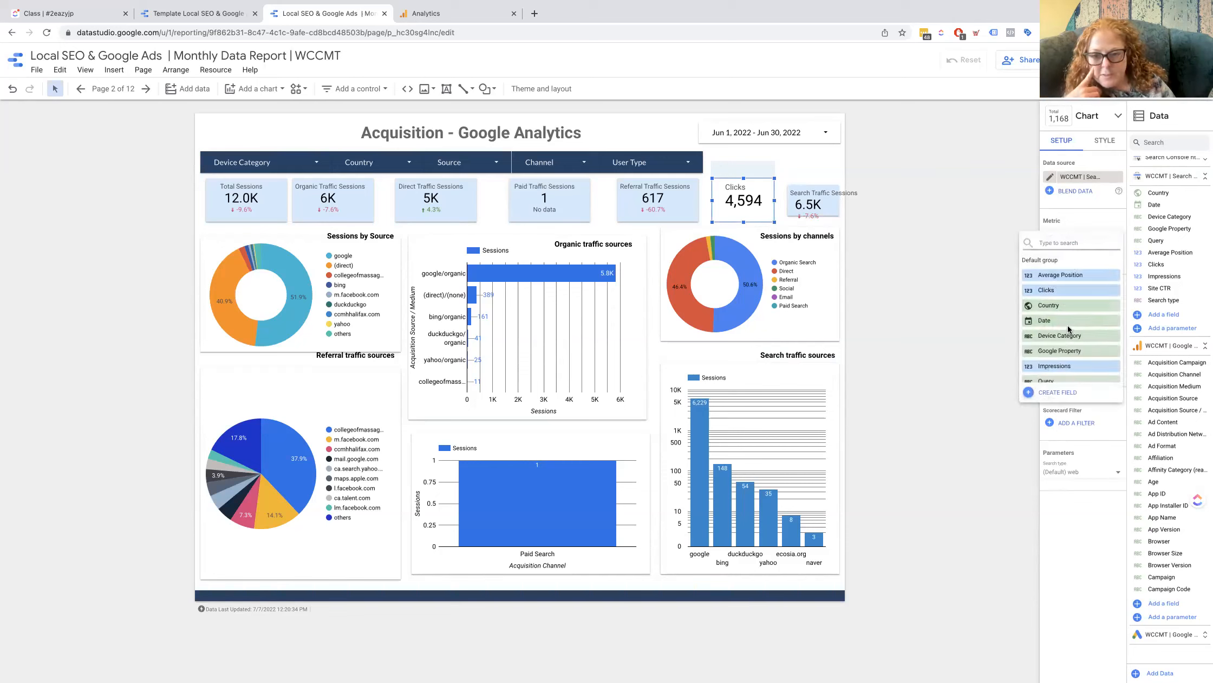
pyautogui.click(750, 196)
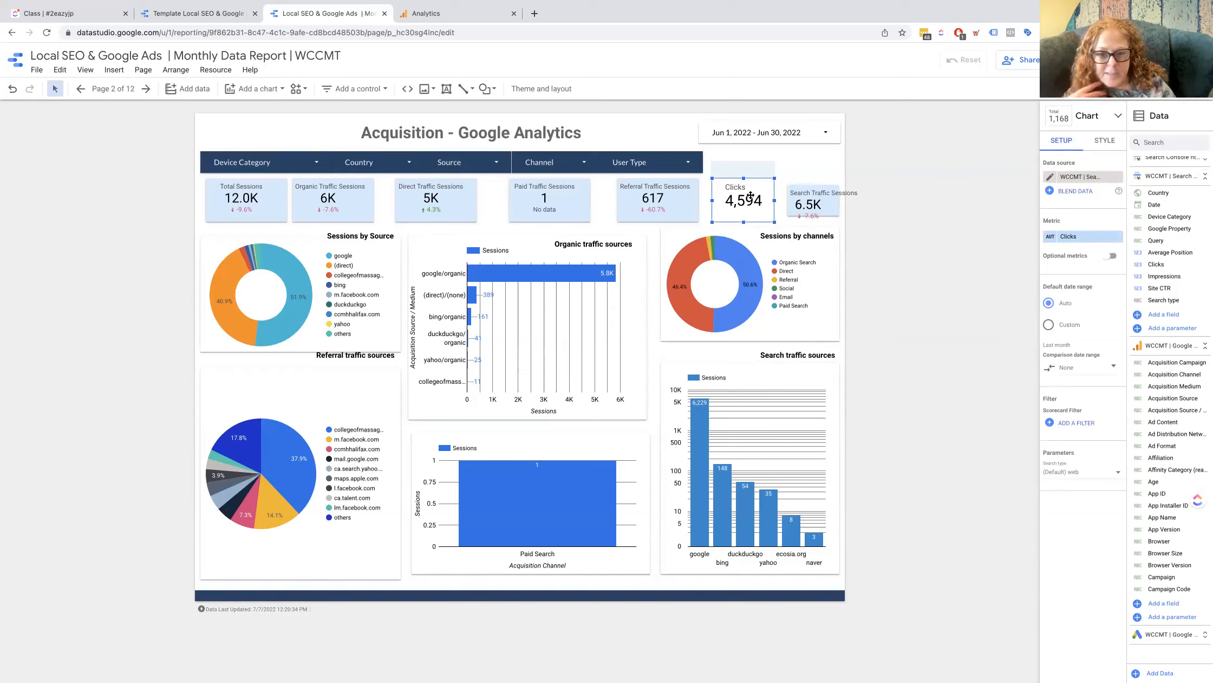
pyautogui.click(1083, 177)
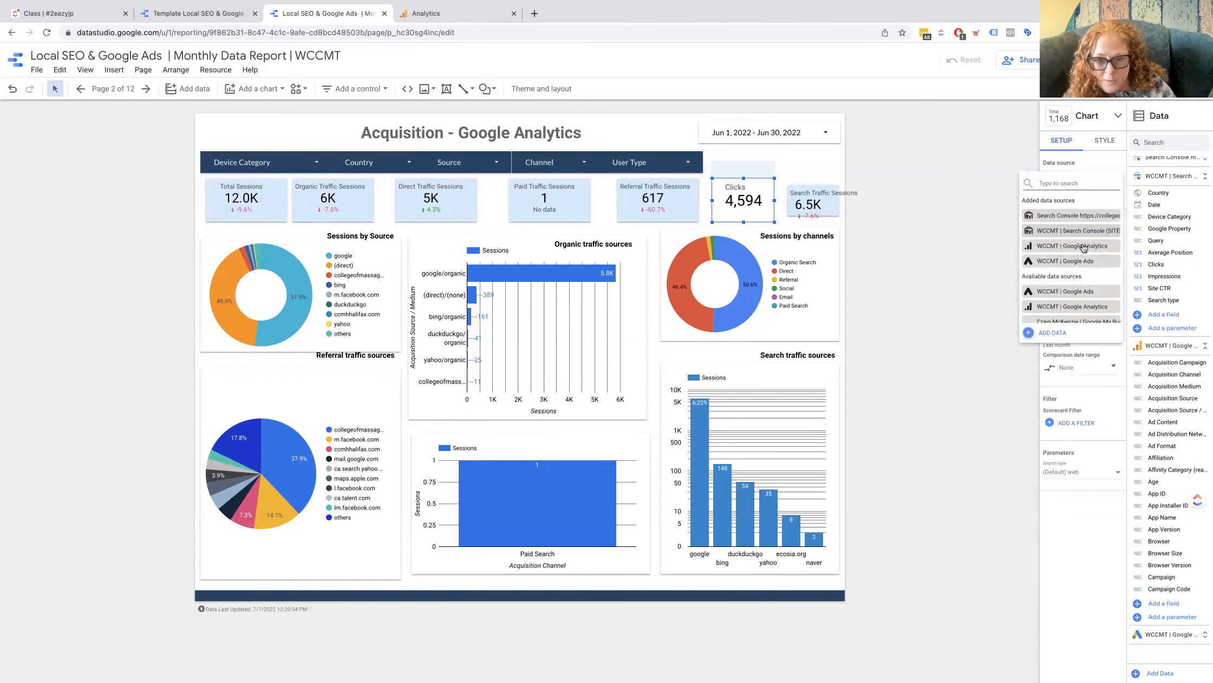
pyautogui.click(961, 167)
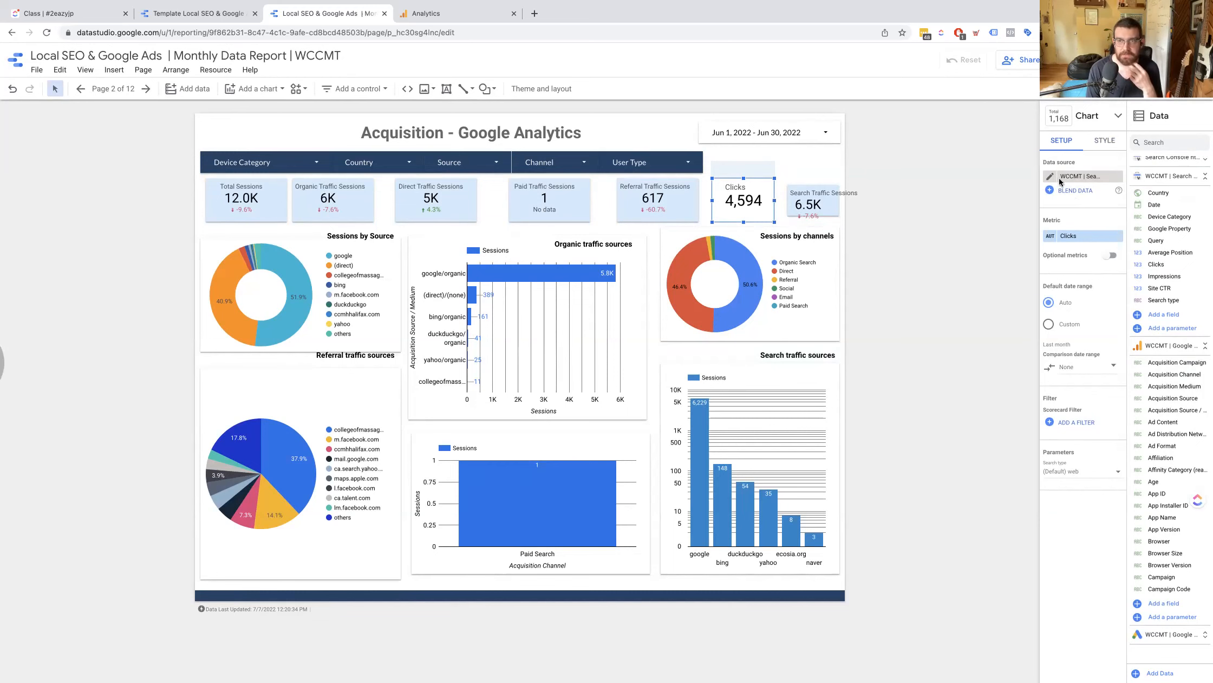
pyautogui.click(1111, 141)
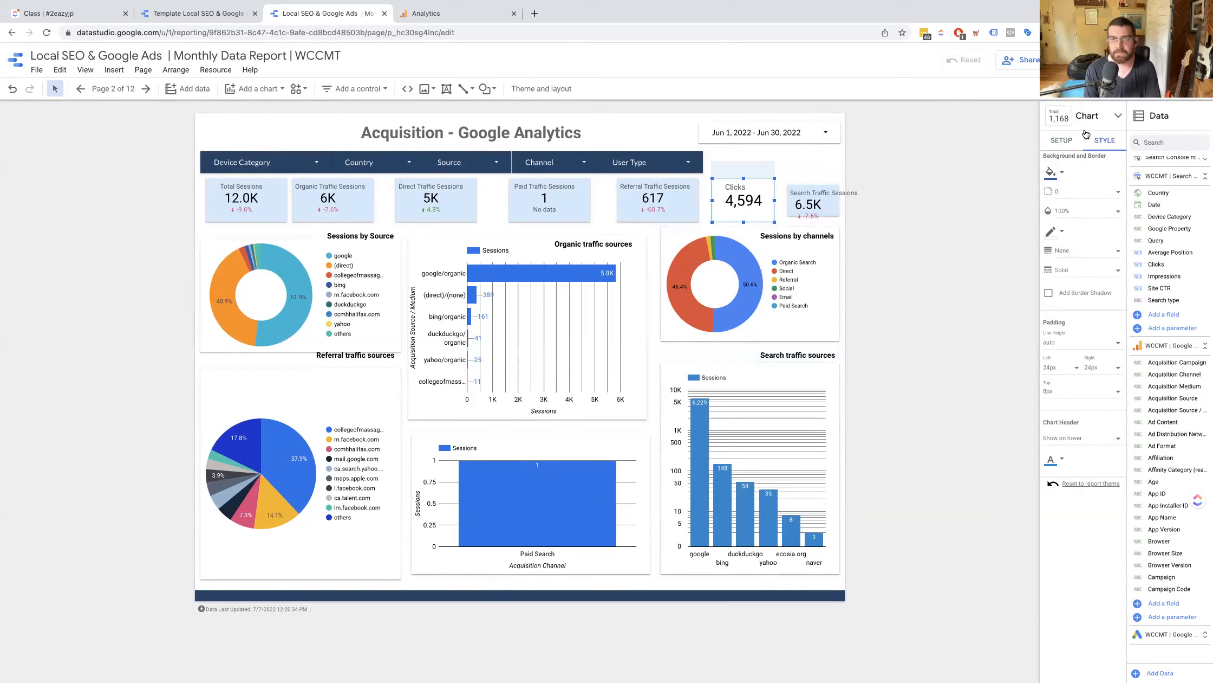
pyautogui.click(1062, 143)
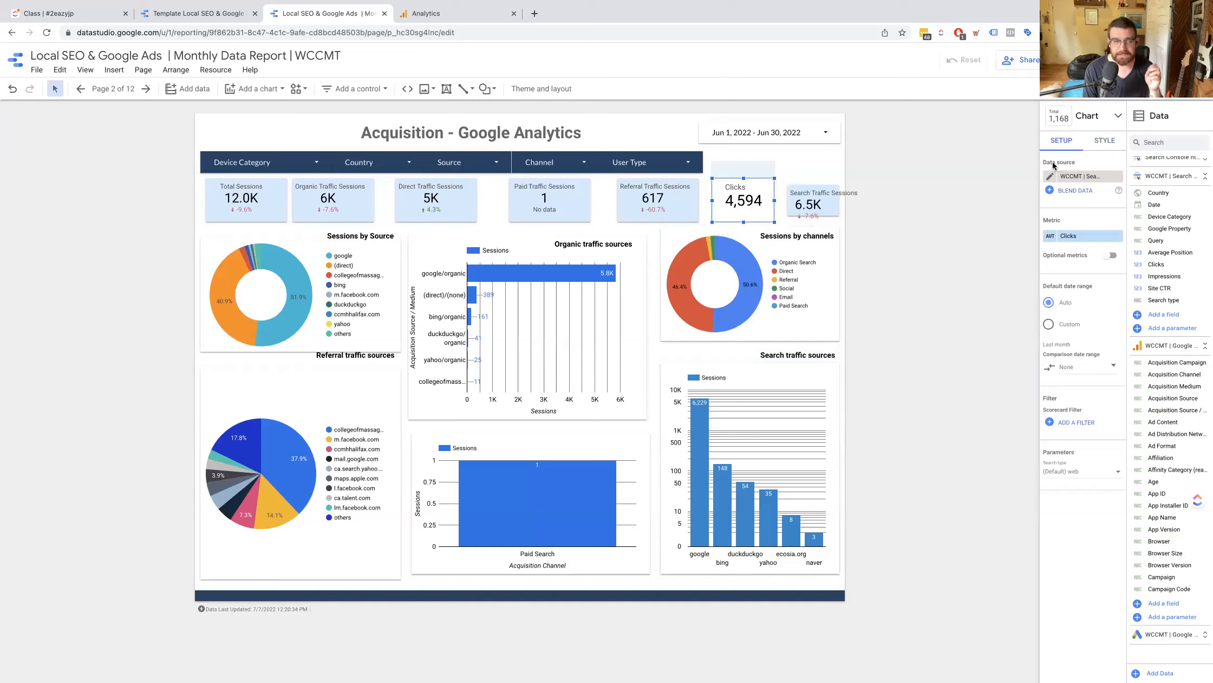
# Step: Switch the new scorecard's data source to WCCMT | Google Analytics
pyautogui.click(1078, 177)
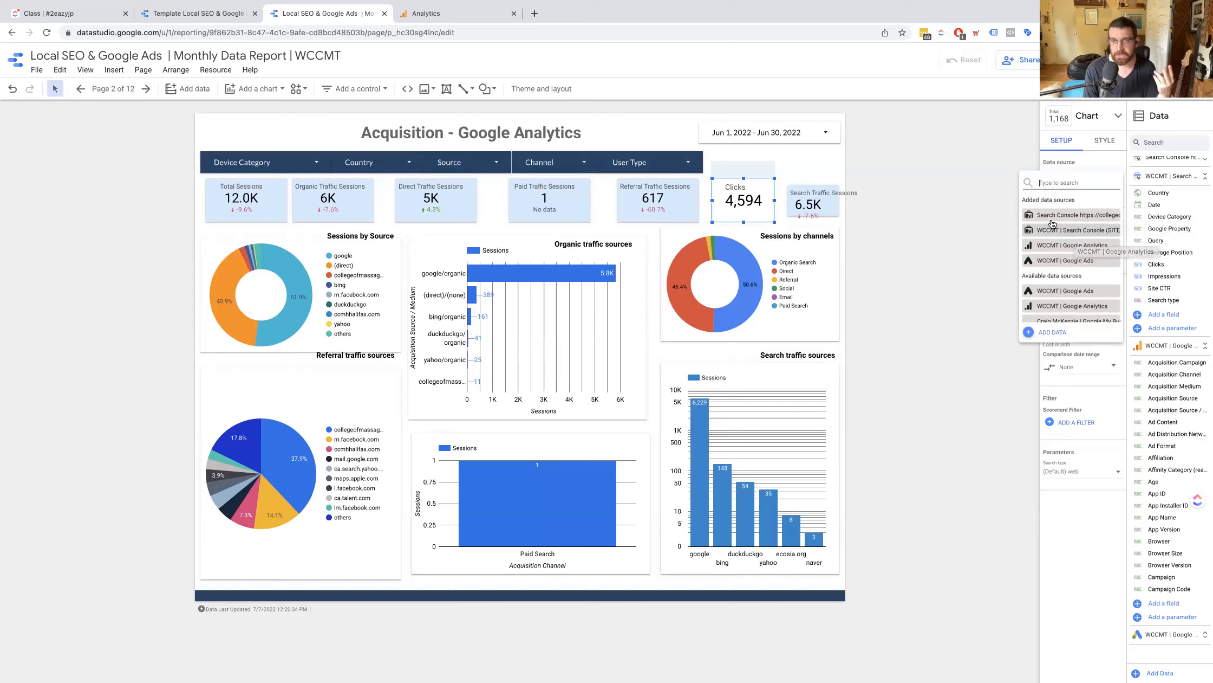
pyautogui.click(1065, 247)
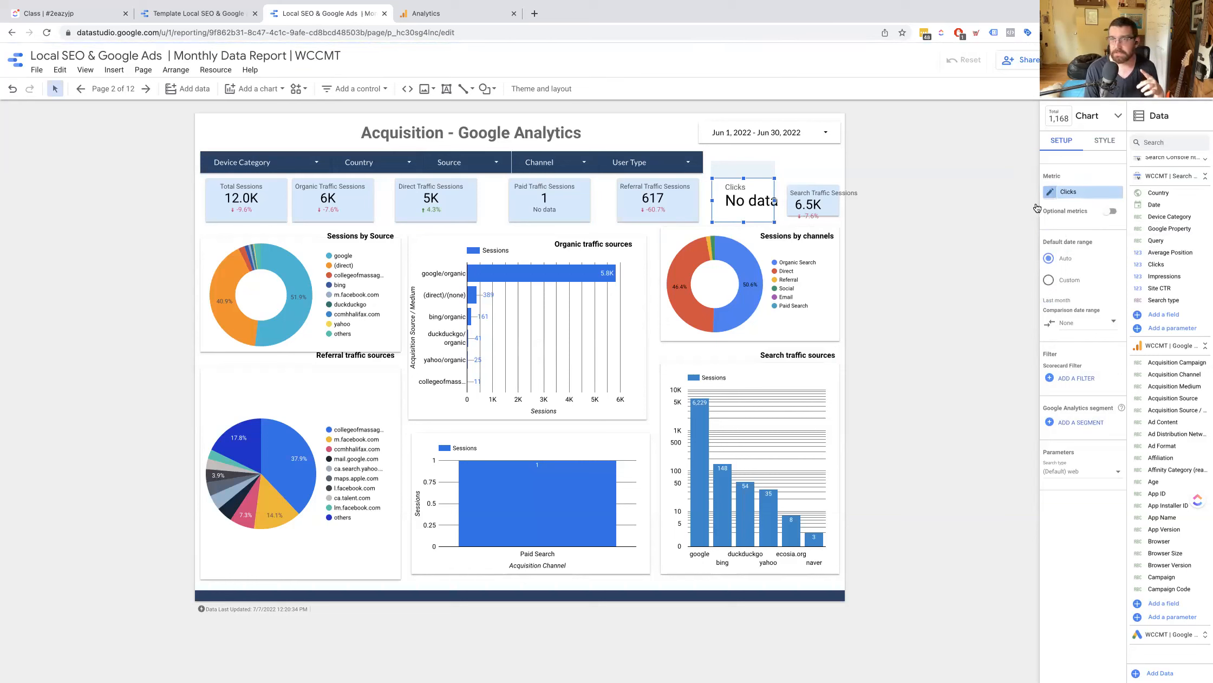
pyautogui.scroll(2, 1062, 179)
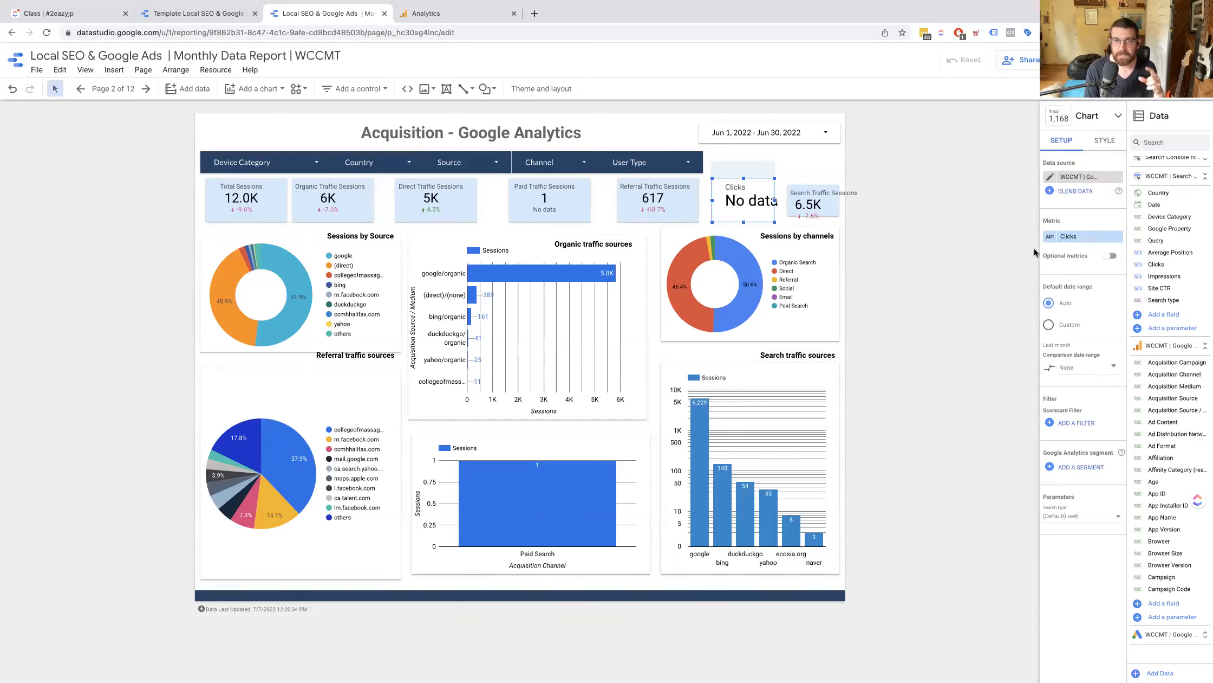
# Step: Set the new scorecard's metric to Total Events and check its comparison date range options
pyautogui.click(1067, 238)
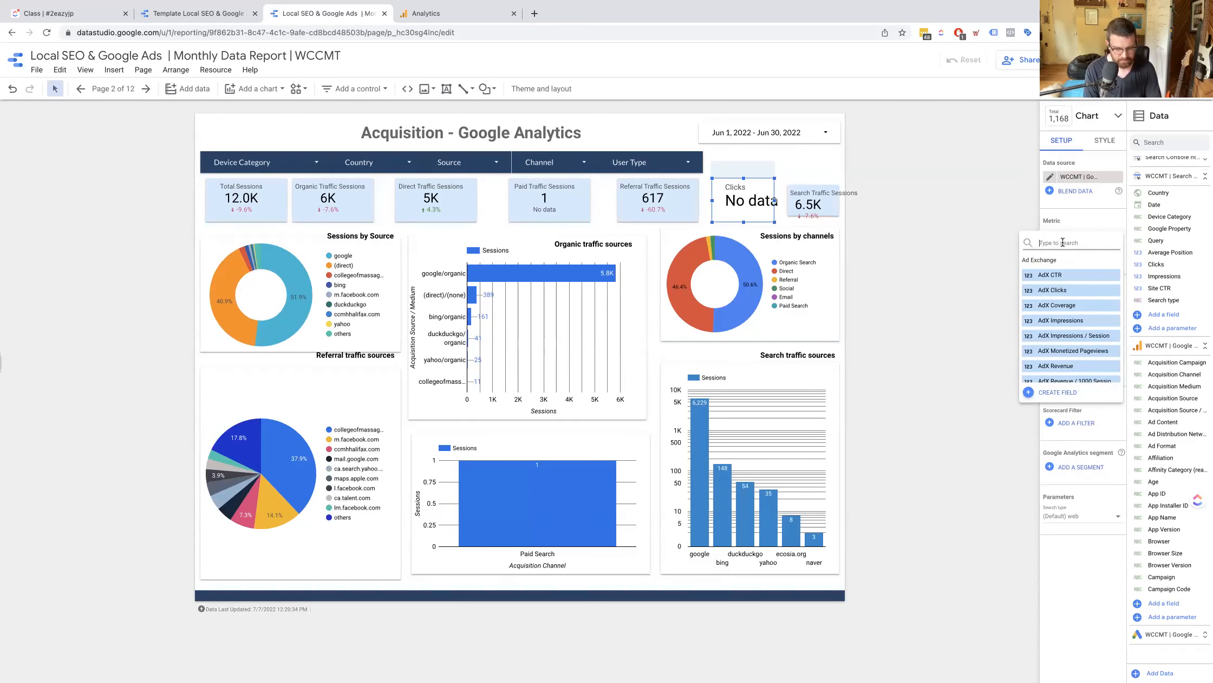
pyautogui.write('ev')
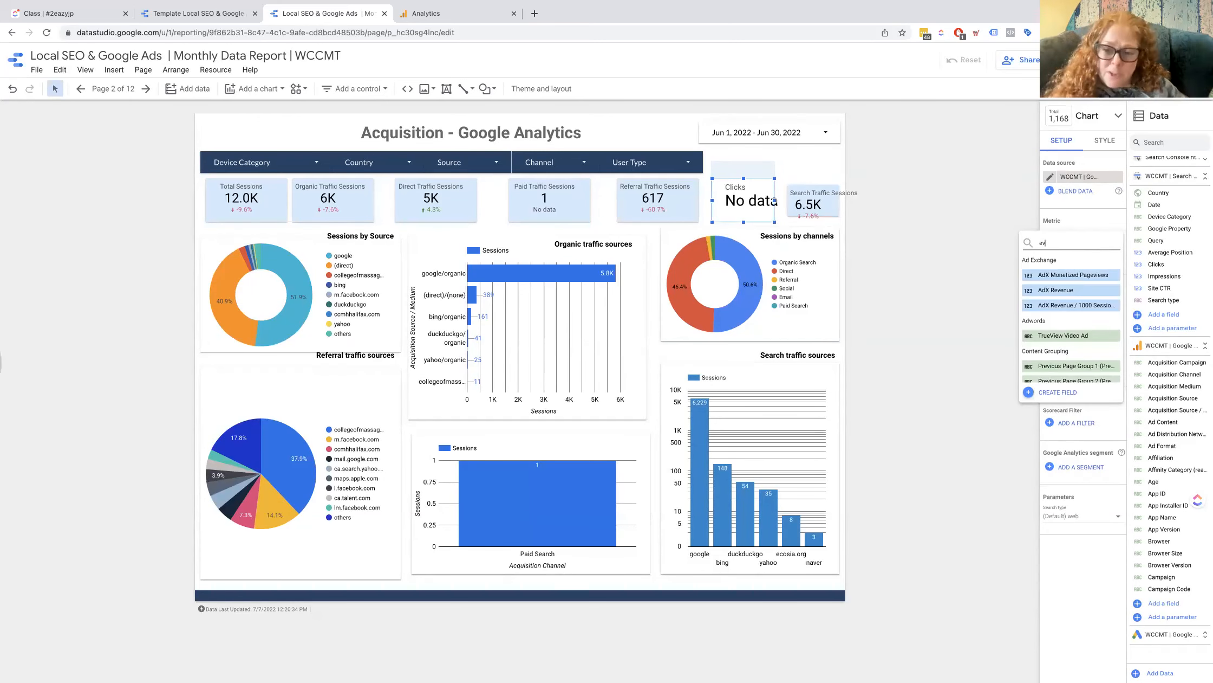
pyautogui.write('ent')
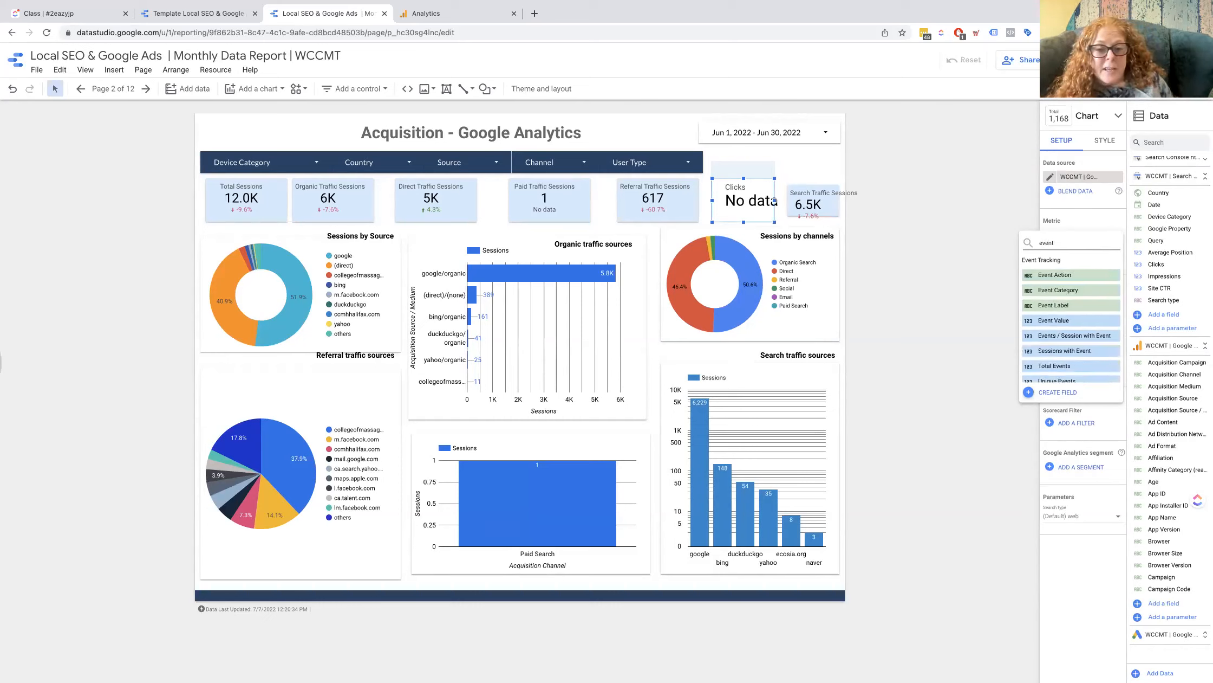
pyautogui.click(1078, 366)
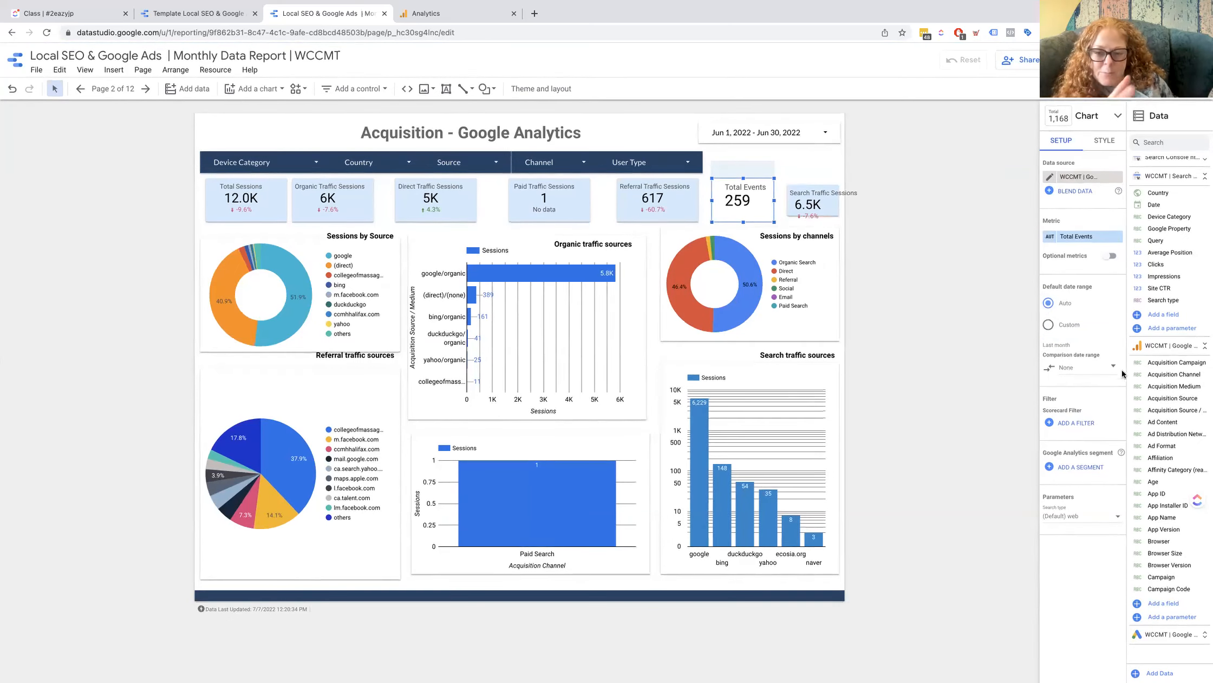
pyautogui.click(1085, 368)
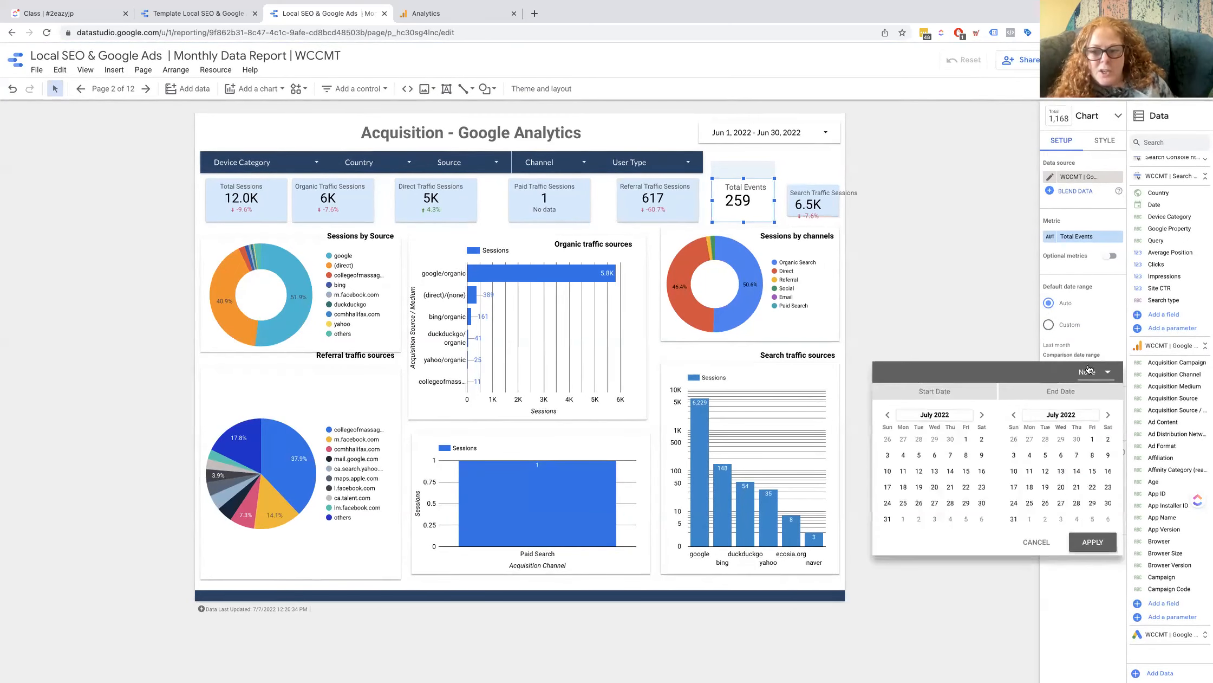
pyautogui.click(925, 232)
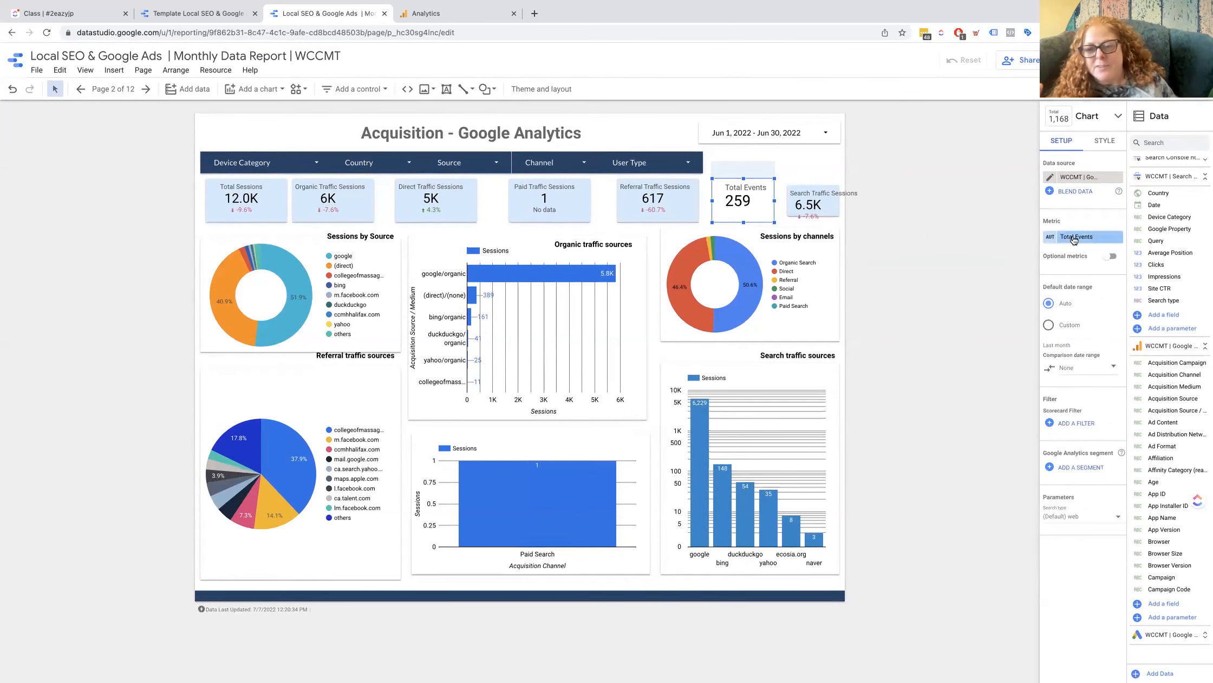
# Step: Set the new scorecard's metric to Goal Completions
pyautogui.click(1072, 236)
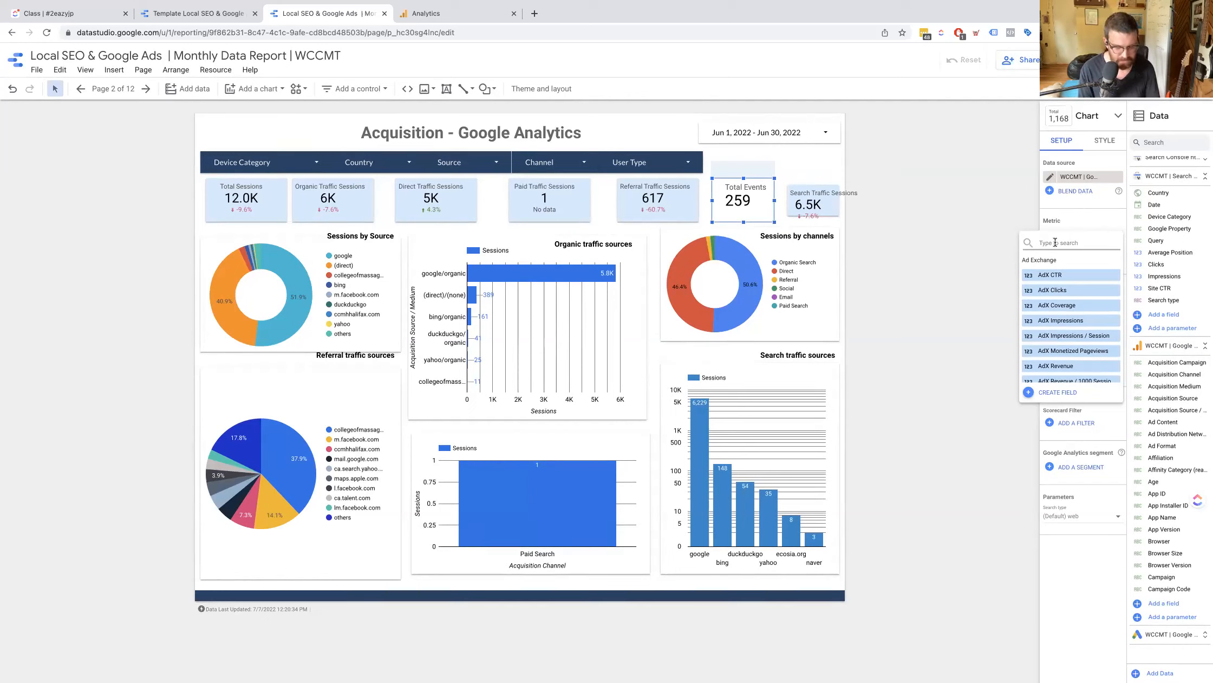
pyautogui.write('goal')
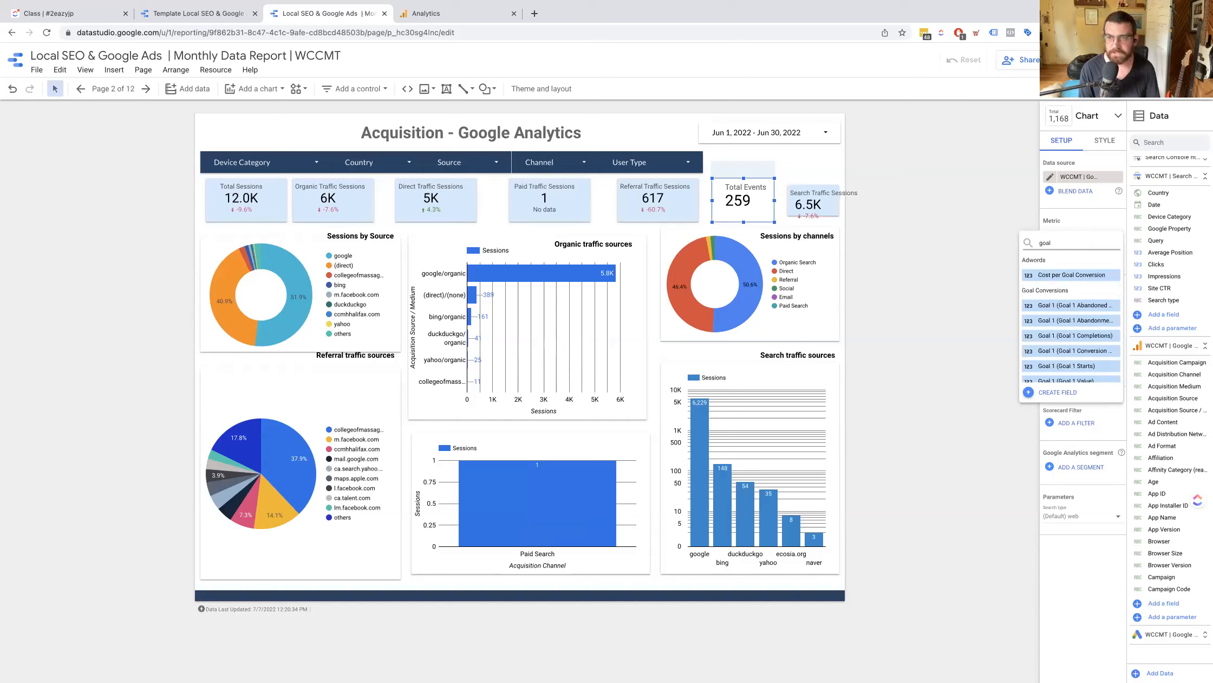
pyautogui.write(' completions')
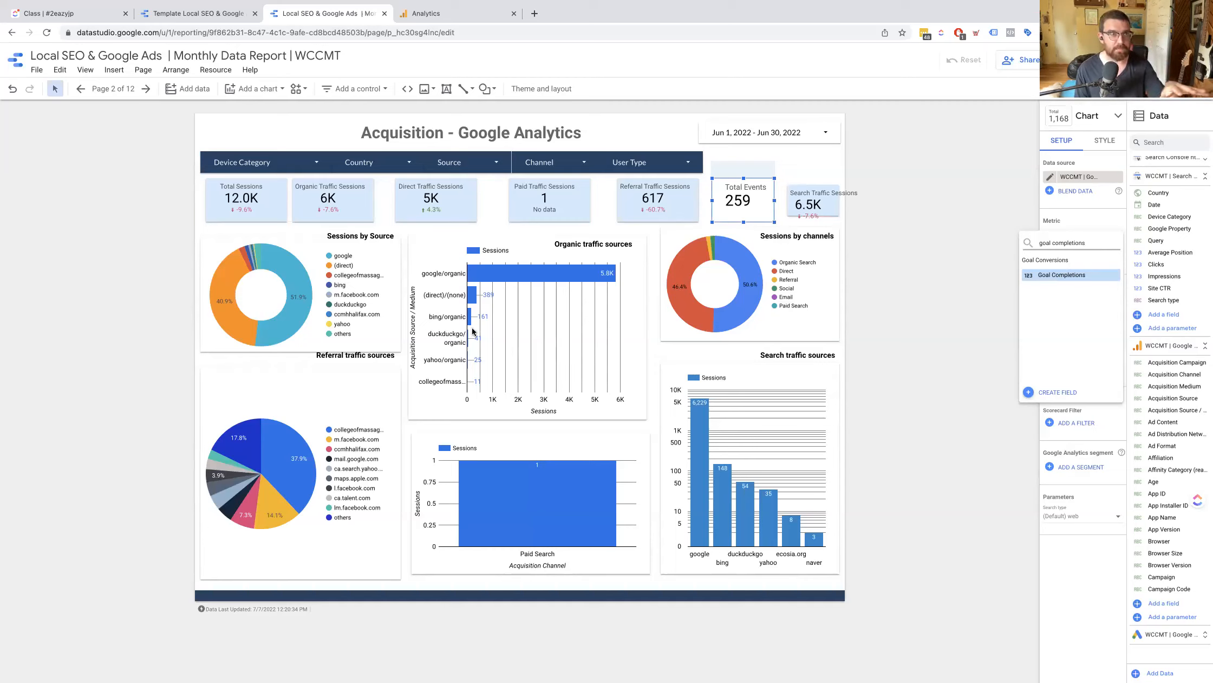
pyautogui.click(1082, 278)
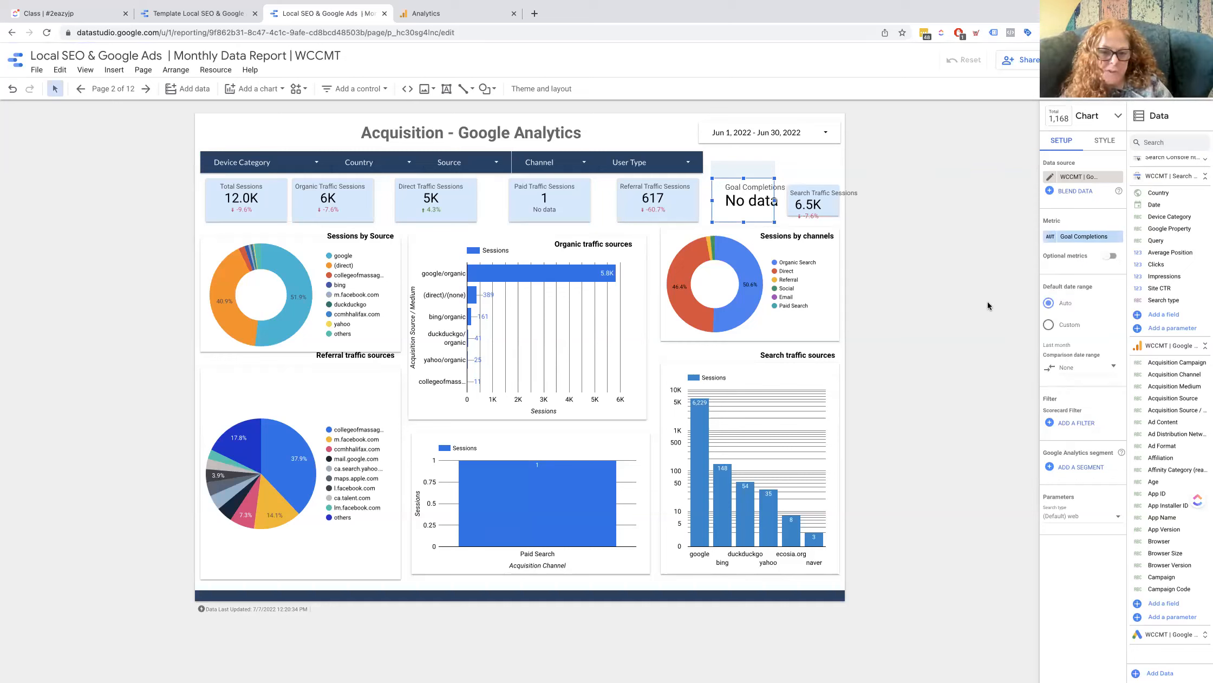
# Step: Convert the Sessions by channels donut chart on the Acquisition - Google Analytics page to a table
pyautogui.click(753, 302)
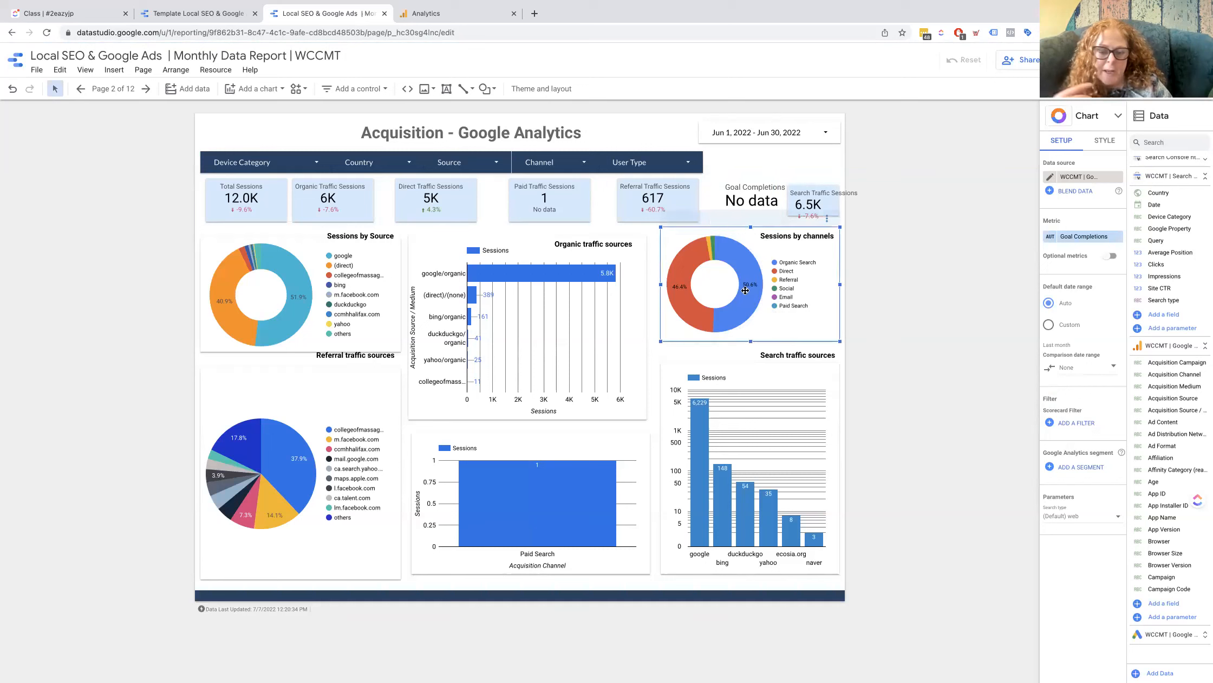
pyautogui.click(1072, 125)
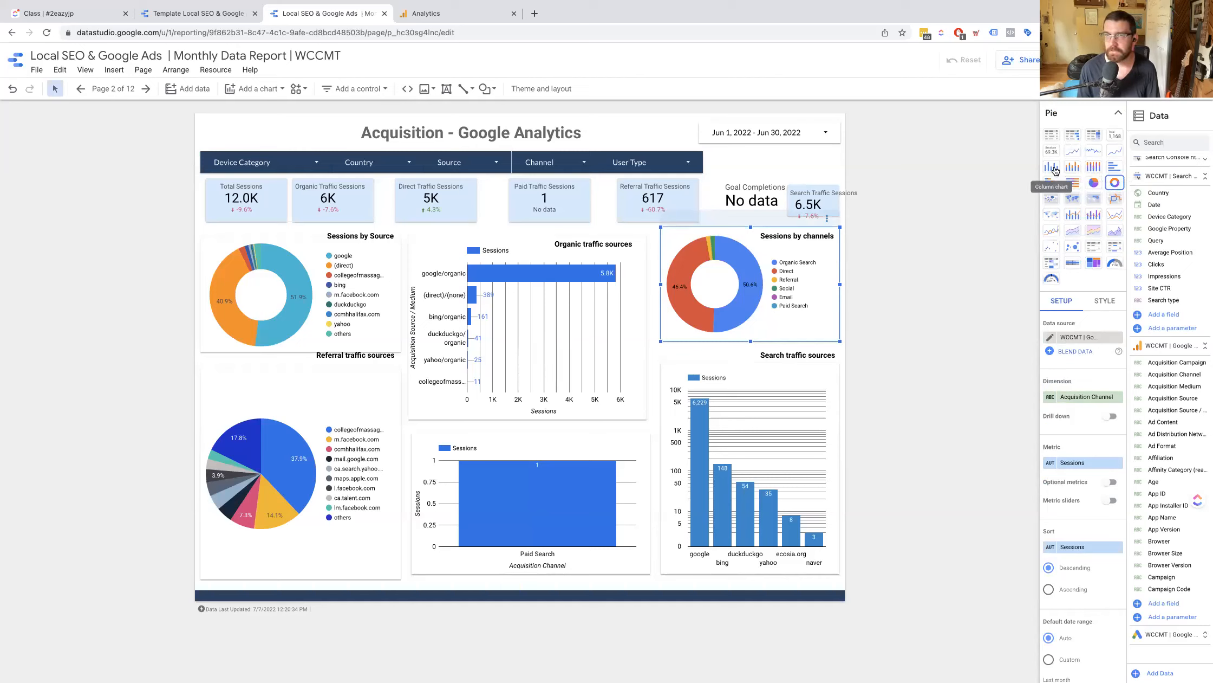
pyautogui.click(1092, 118)
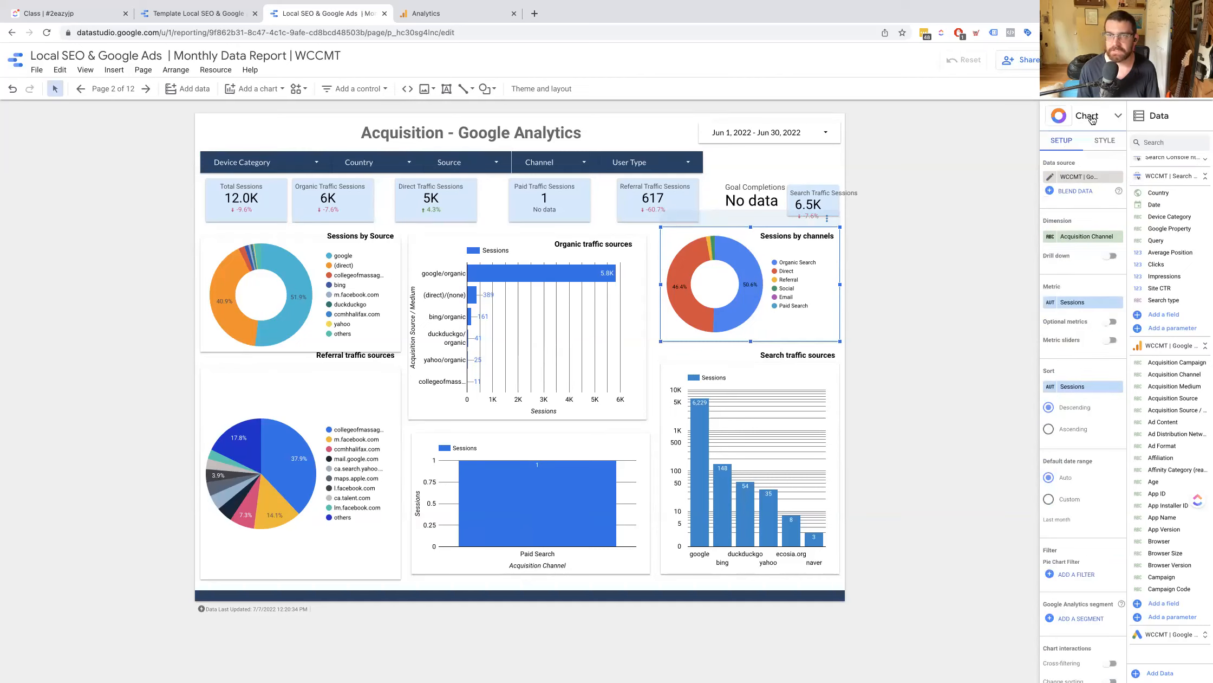
pyautogui.moveTo(728, 300)
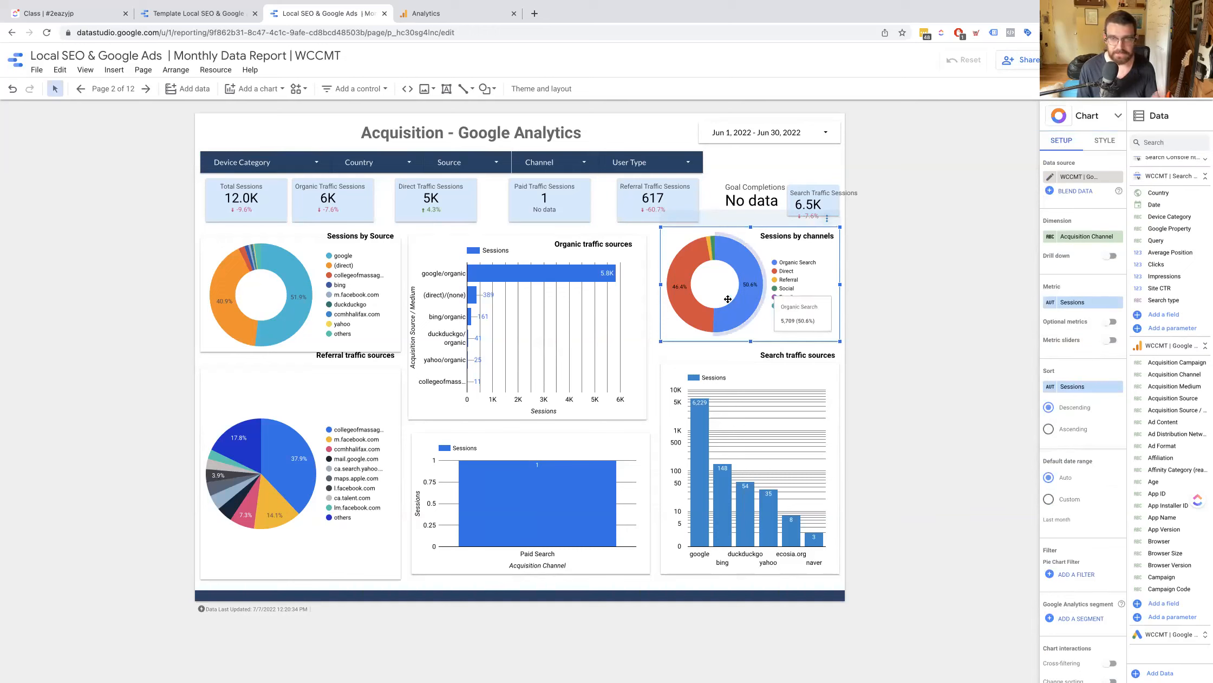
pyautogui.click(1059, 119)
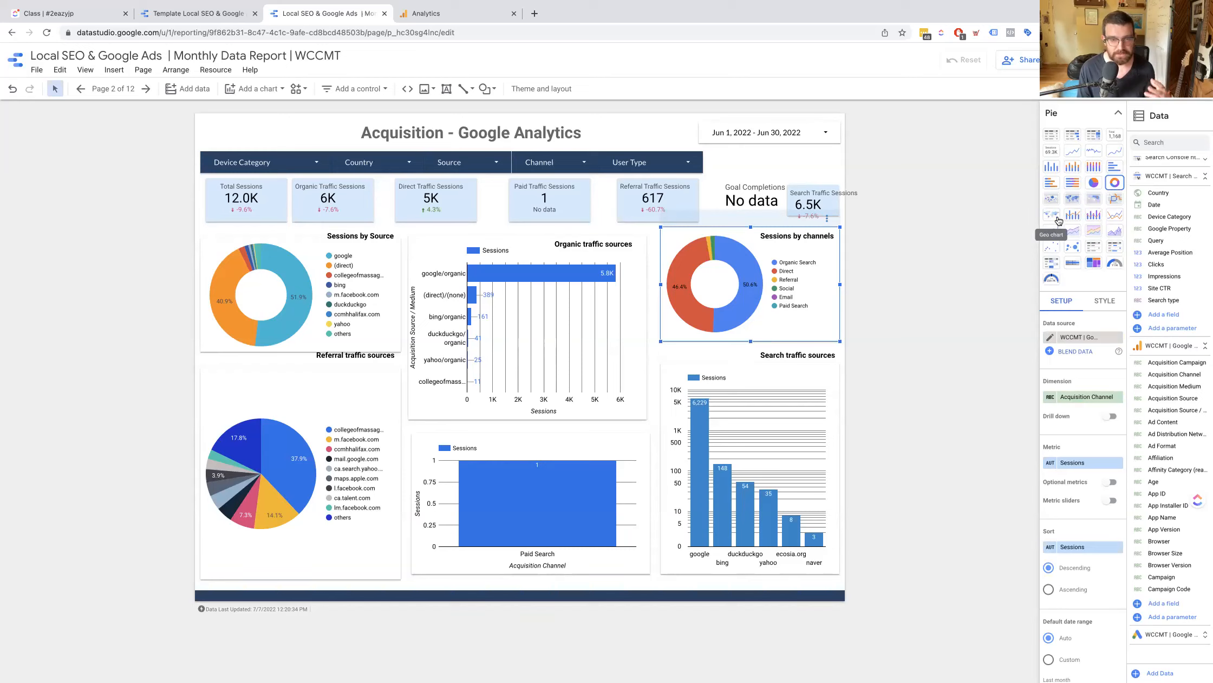
pyautogui.click(1052, 134)
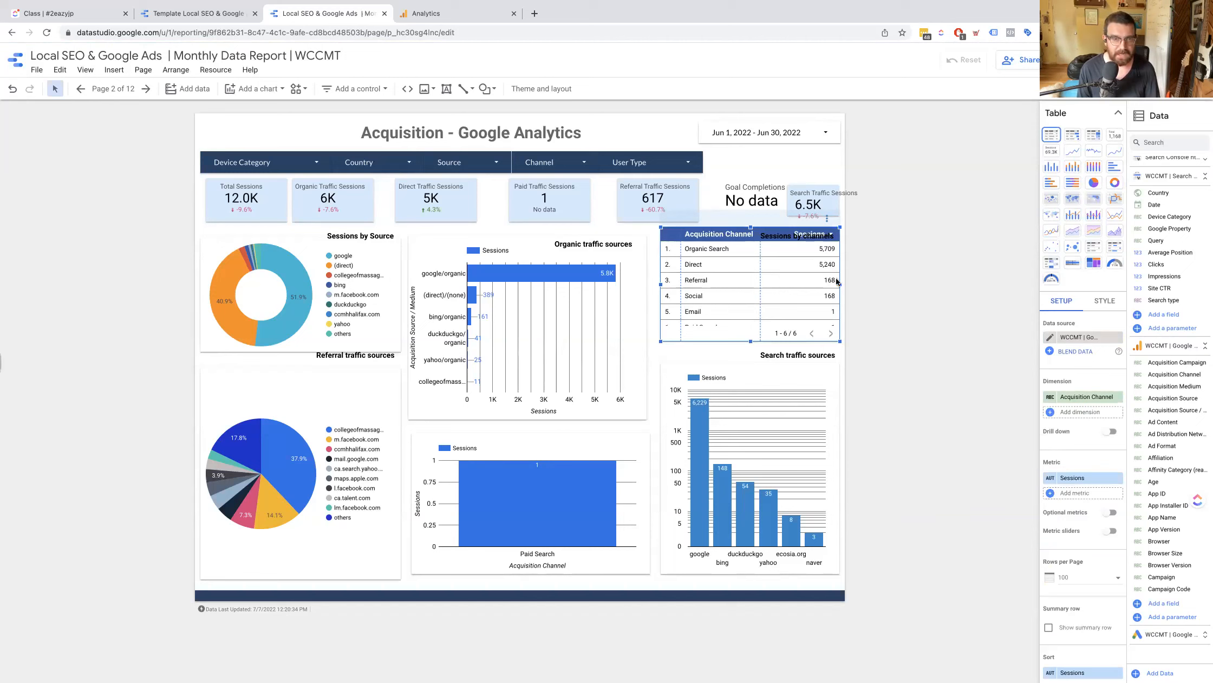
# Step: Set the dimension of the Organic traffic sources bar chart to Source / Medium
pyautogui.click(547, 331)
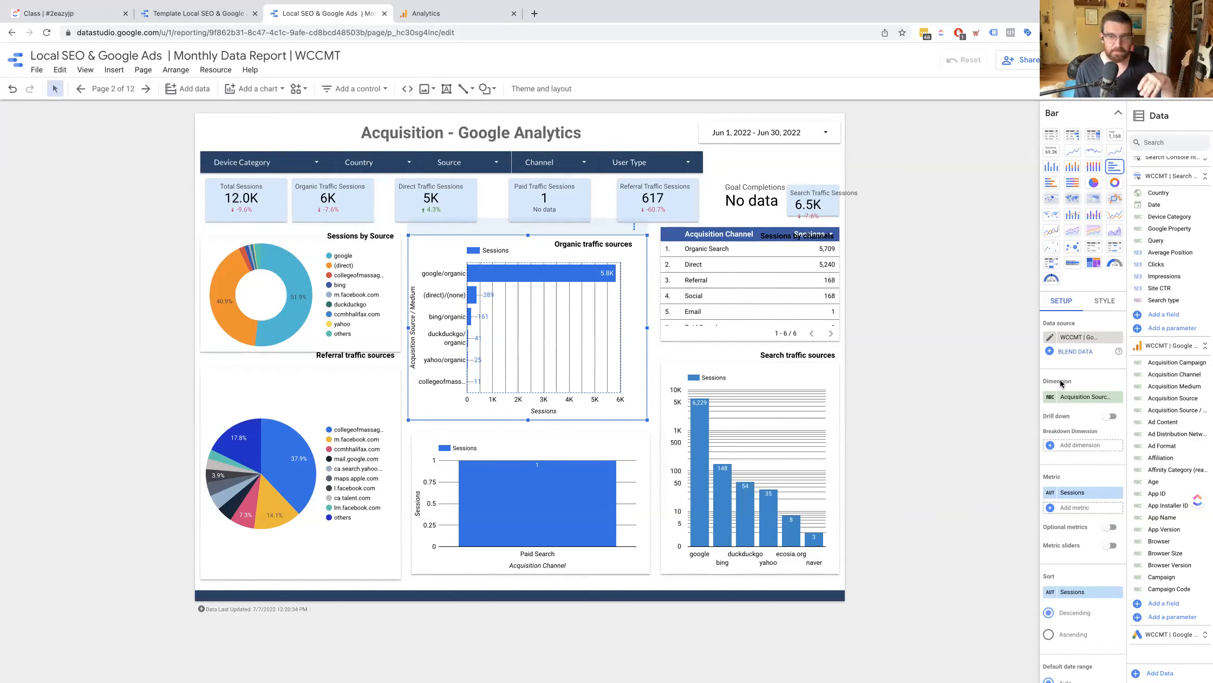
pyautogui.click(1083, 400)
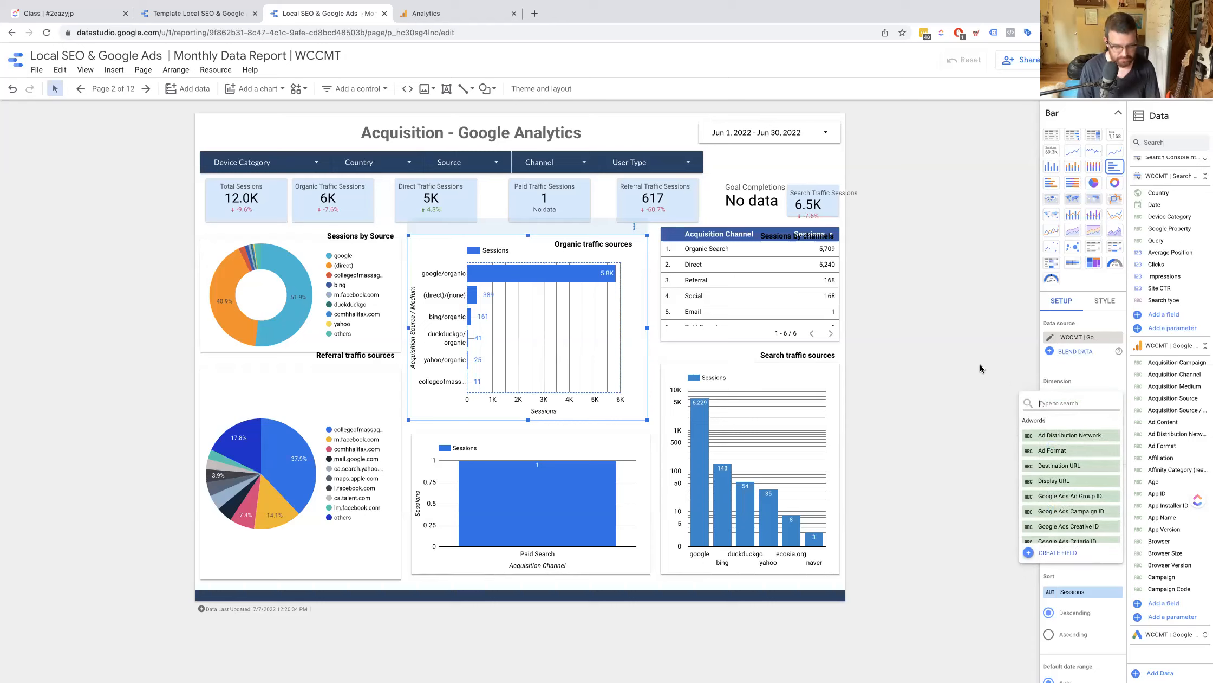
pyautogui.write('source')
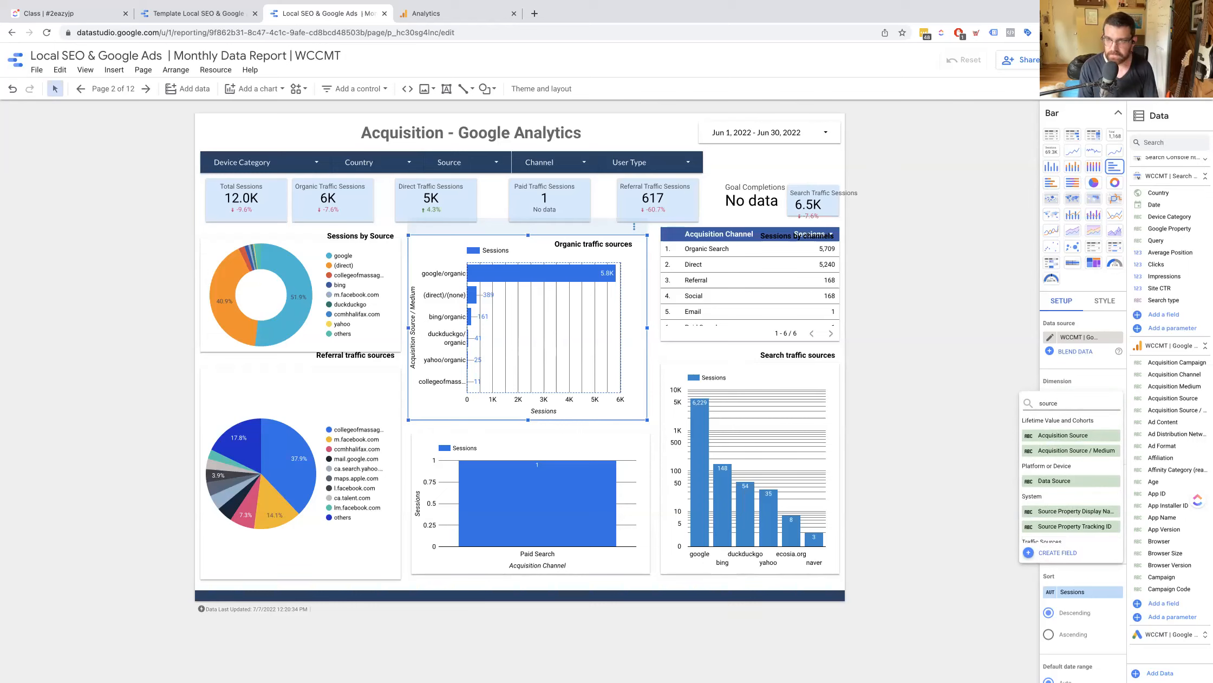
pyautogui.scroll(-2, 1068, 455)
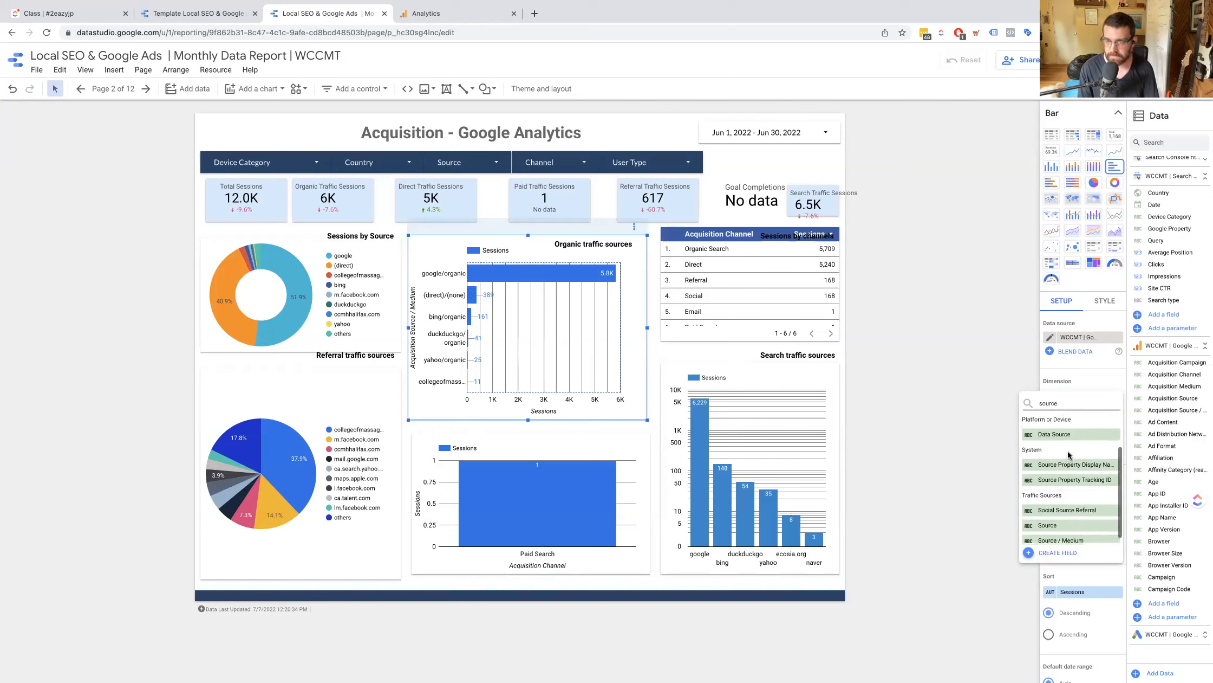
pyautogui.click(1053, 540)
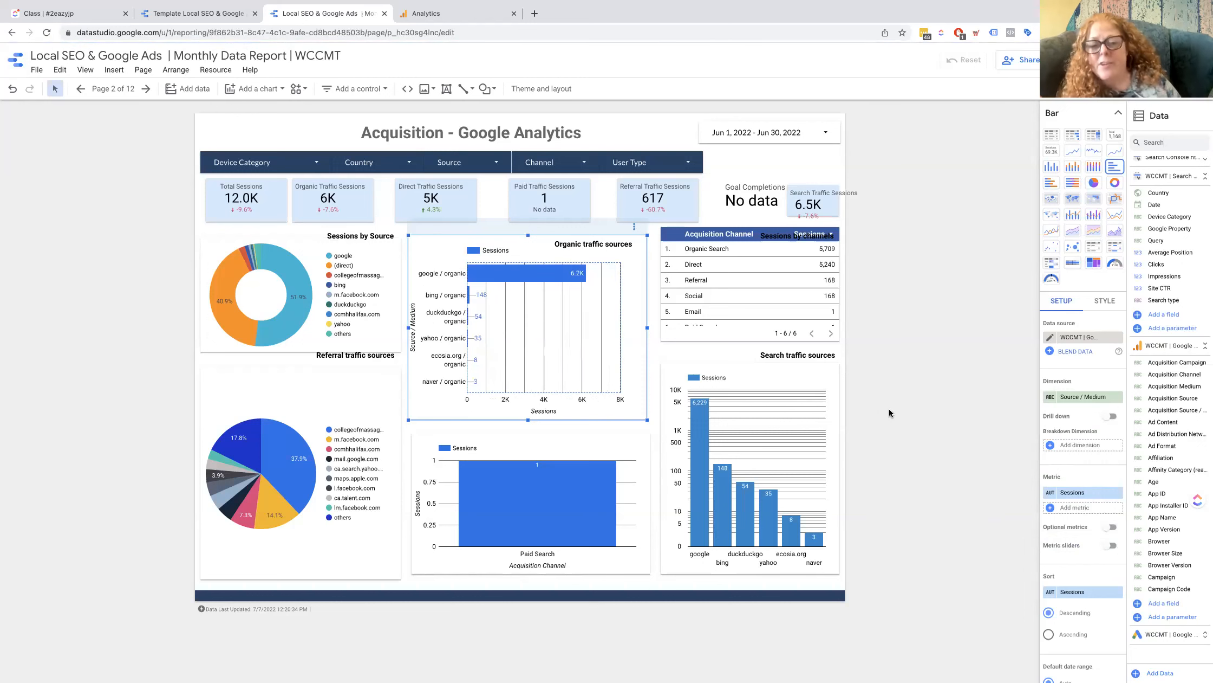
# Step: Set the dimension of the Sessions by channels table to Source / Medium
pyautogui.click(802, 320)
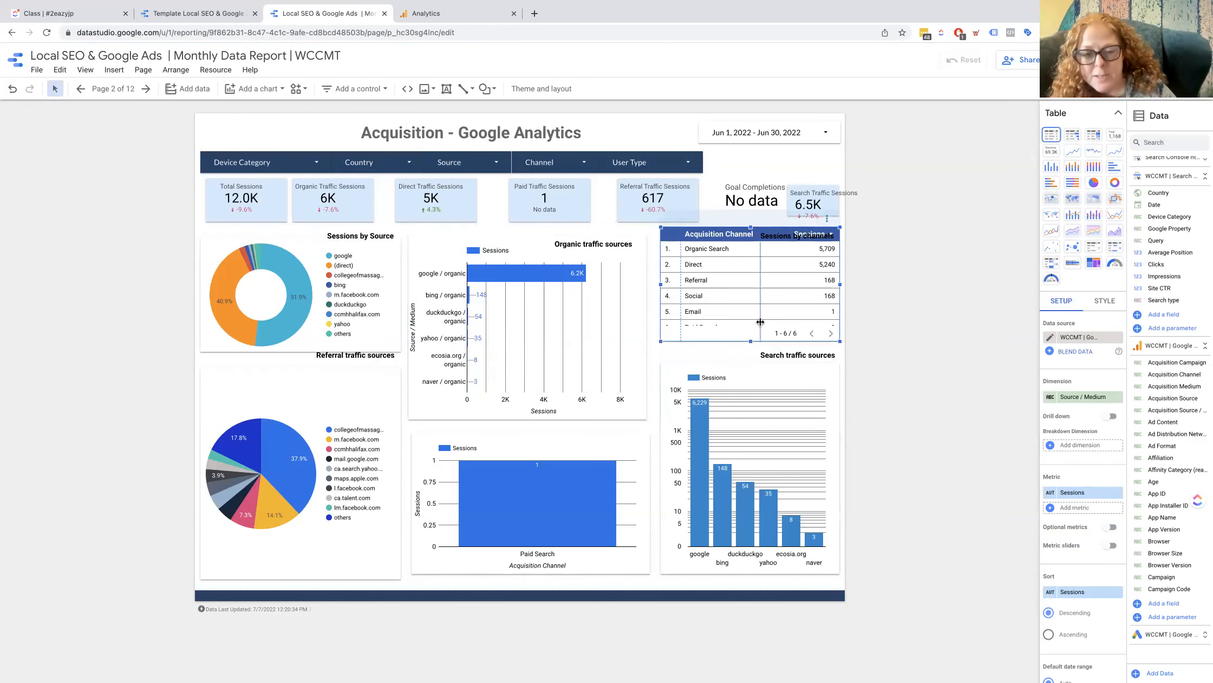
pyautogui.click(1087, 392)
pyautogui.write('source')
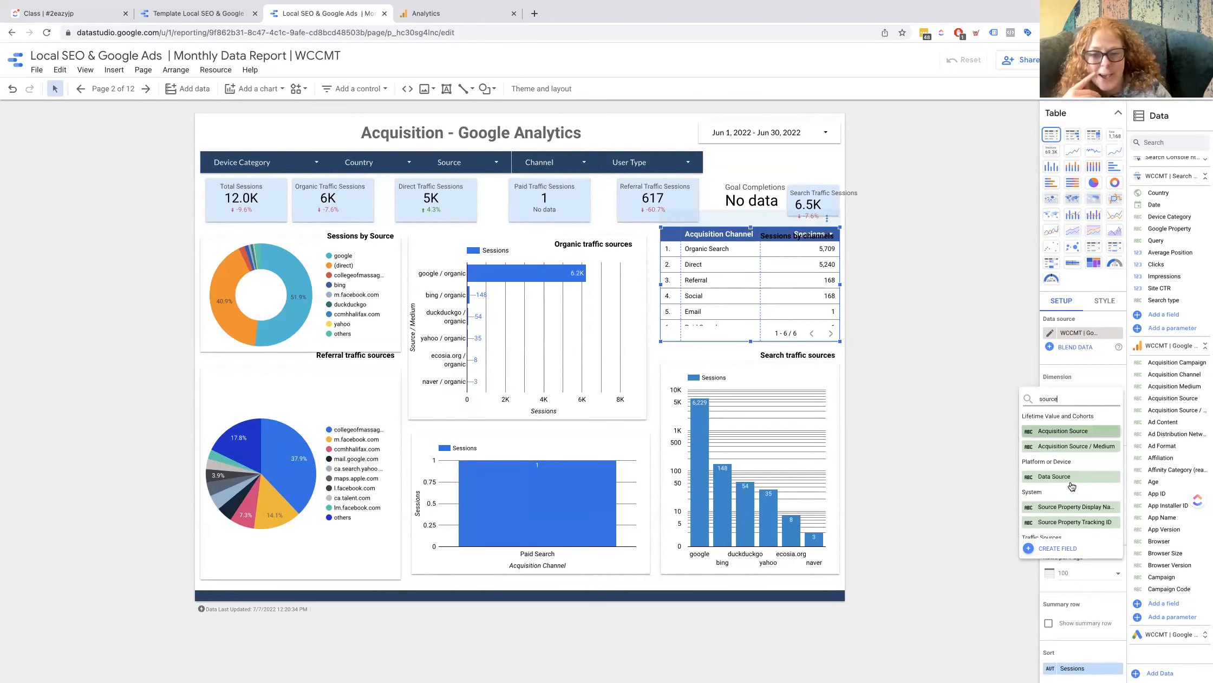
pyautogui.scroll(-2, 1068, 488)
pyautogui.click(1073, 529)
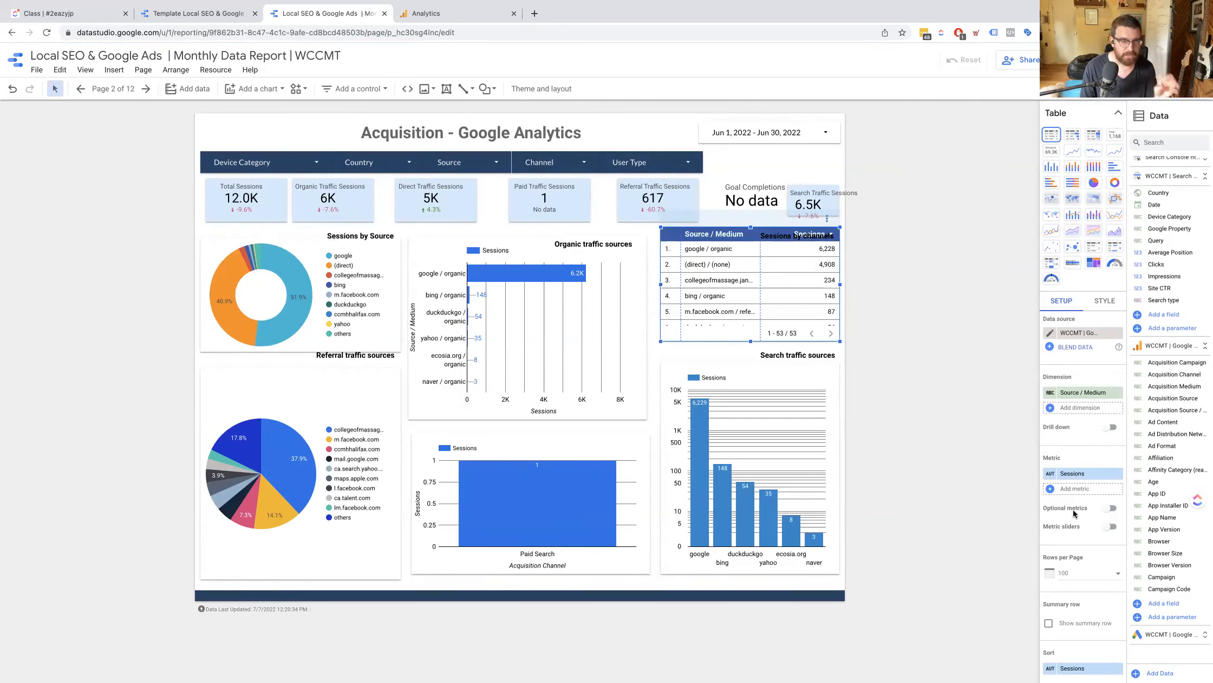
pyautogui.scroll(-1, 1073, 509)
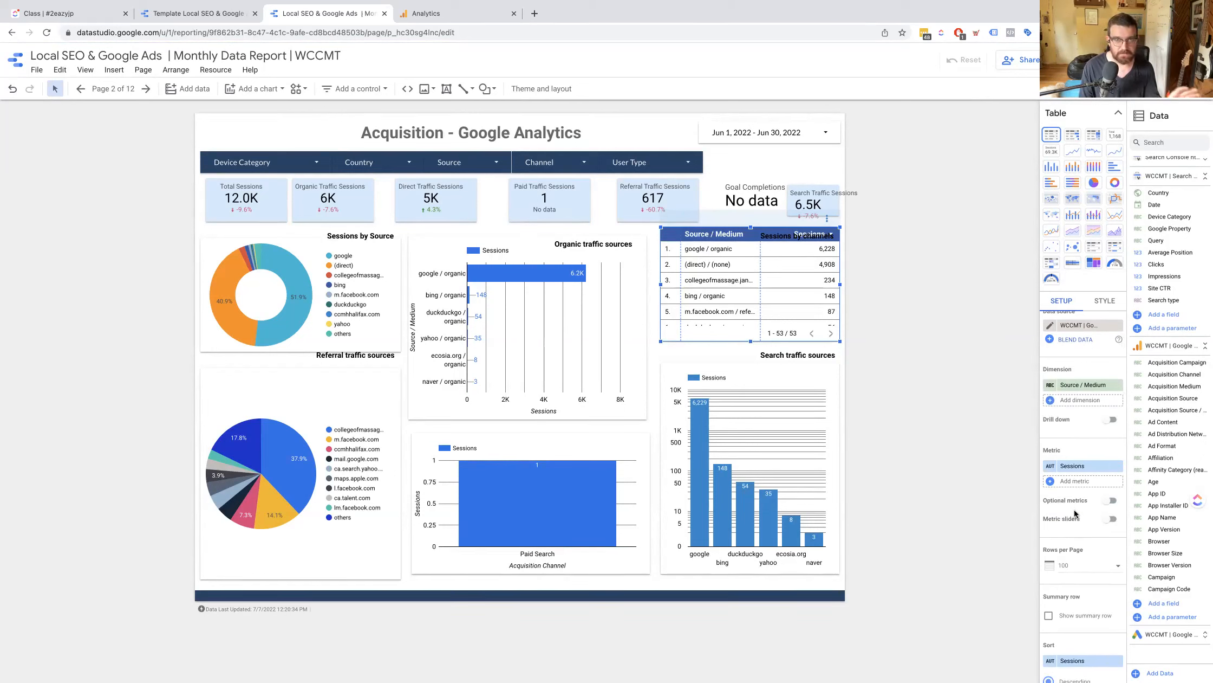
pyautogui.scroll(1, 1074, 510)
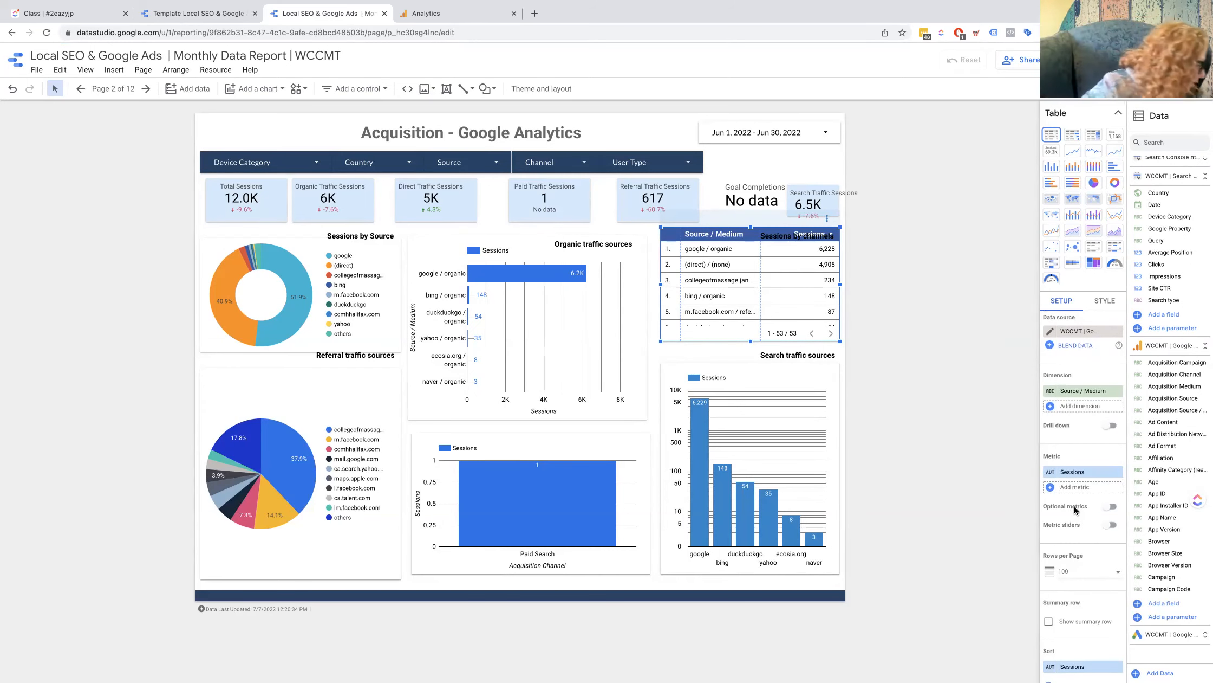
pyautogui.scroll(1, 1074, 508)
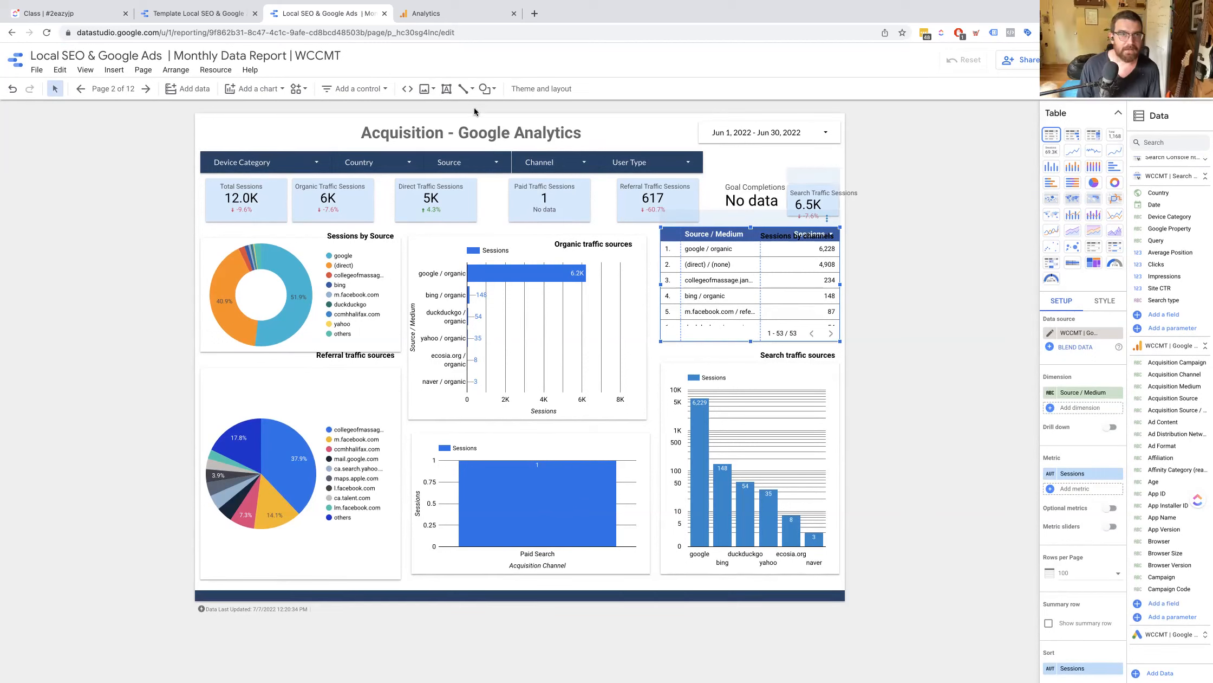
# Step: Look through the chart types available for adding to the report
pyautogui.click(252, 89)
pyautogui.scroll(-2, 278, 321)
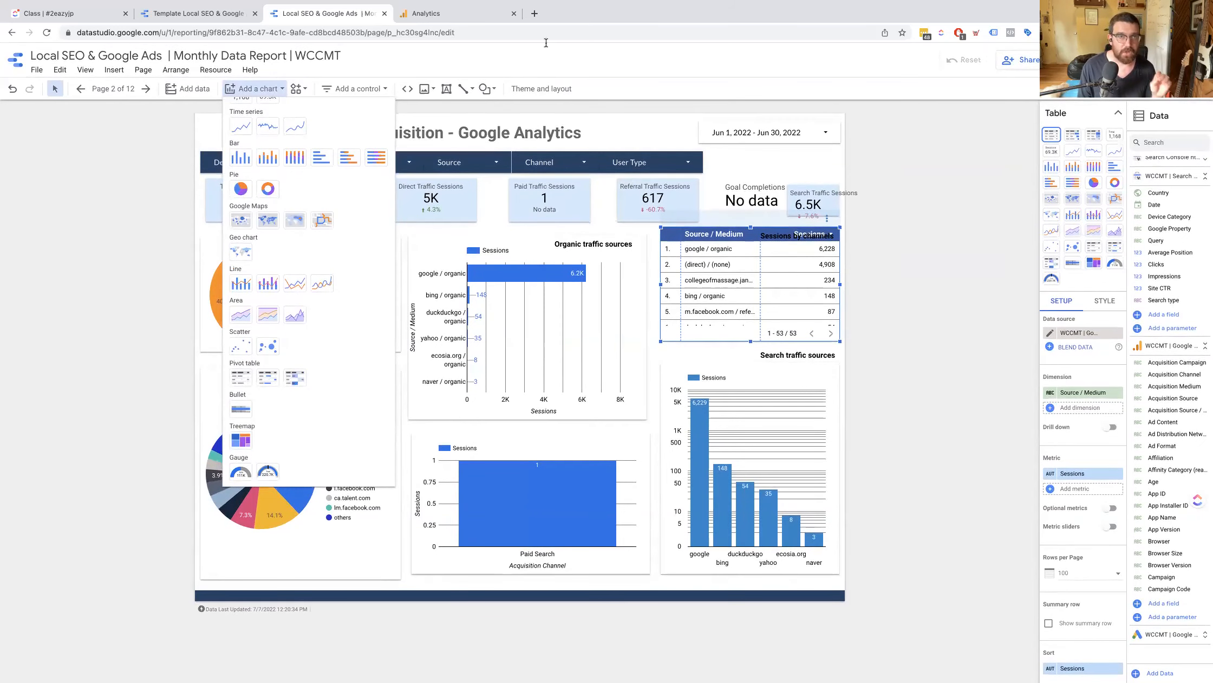
pyautogui.click(523, 64)
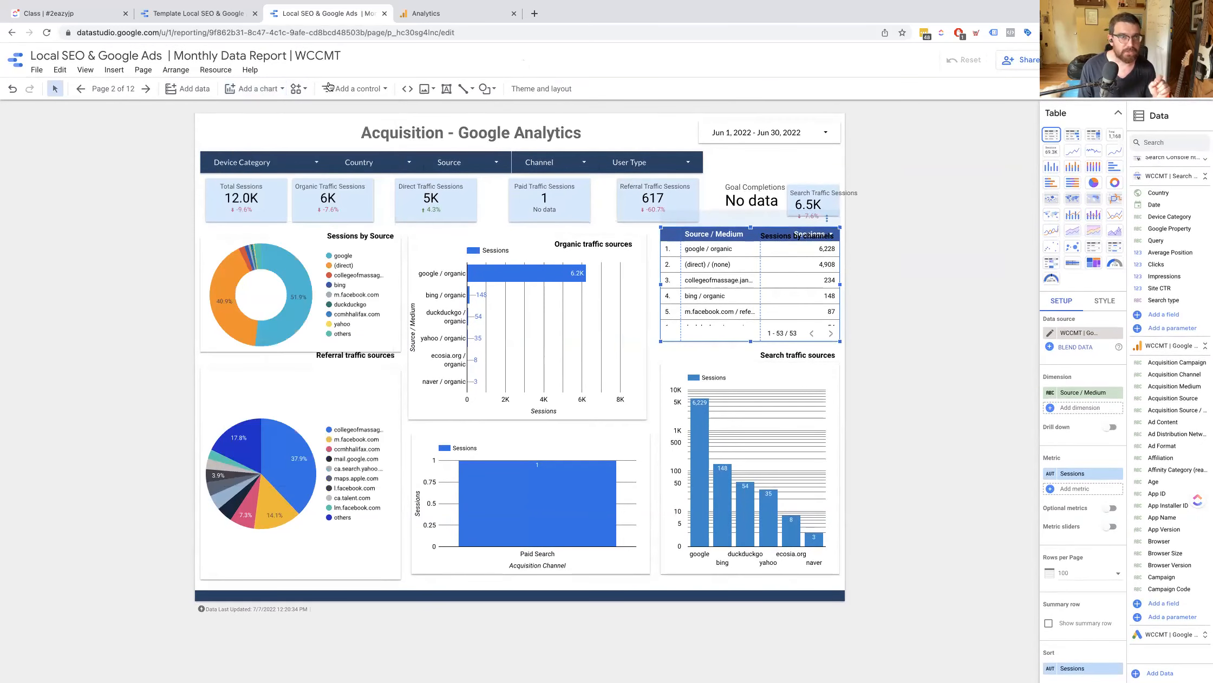
# Step: Browse the community visualizations and the Community Gallery's partner visualizations, and close the gallery
pyautogui.click(297, 91)
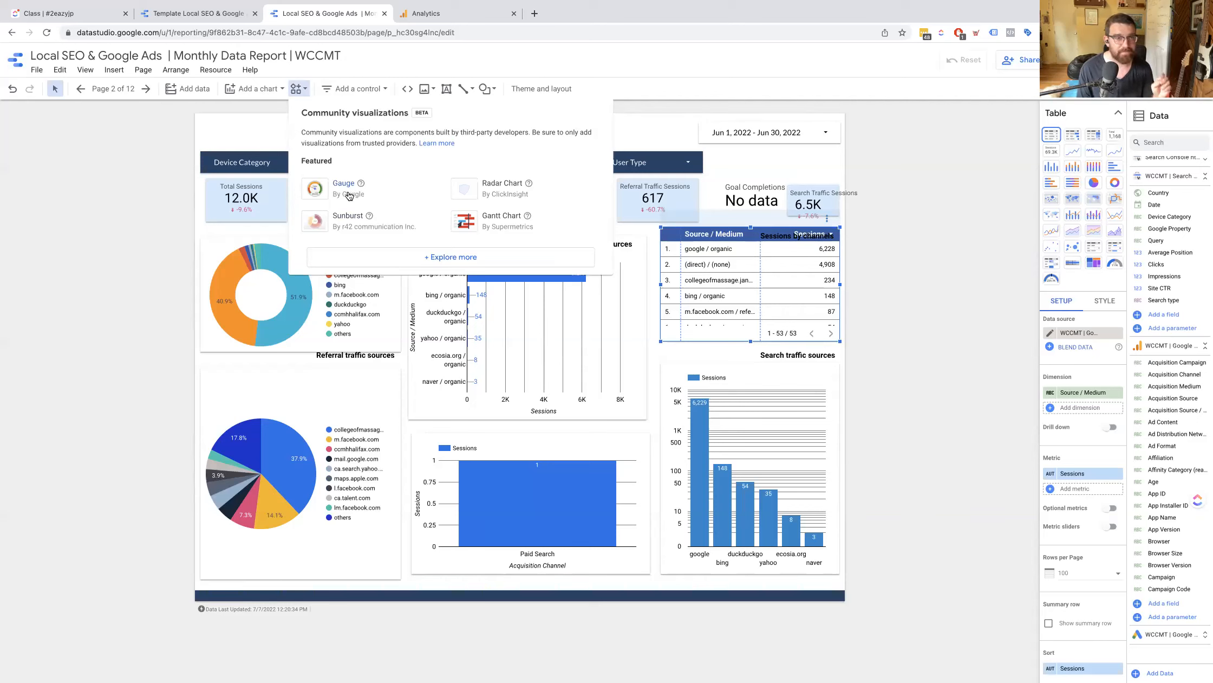
pyautogui.click(357, 253)
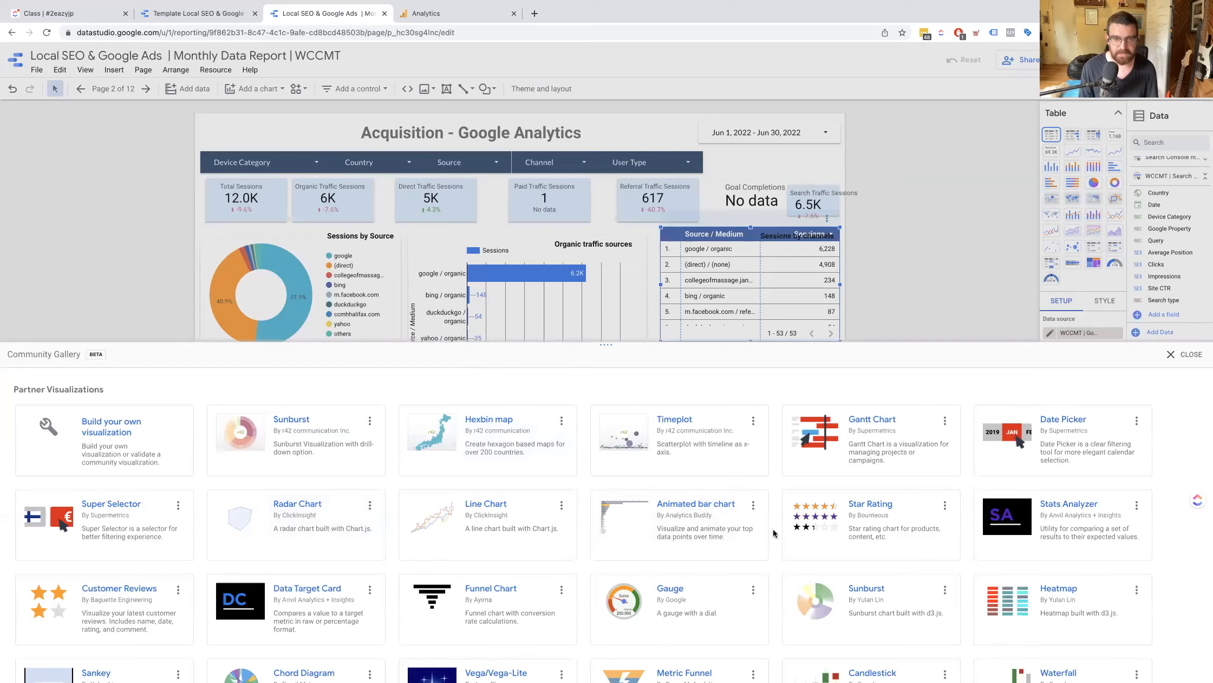
pyautogui.scroll(-2, 818, 547)
pyautogui.scroll(-2, 818, 548)
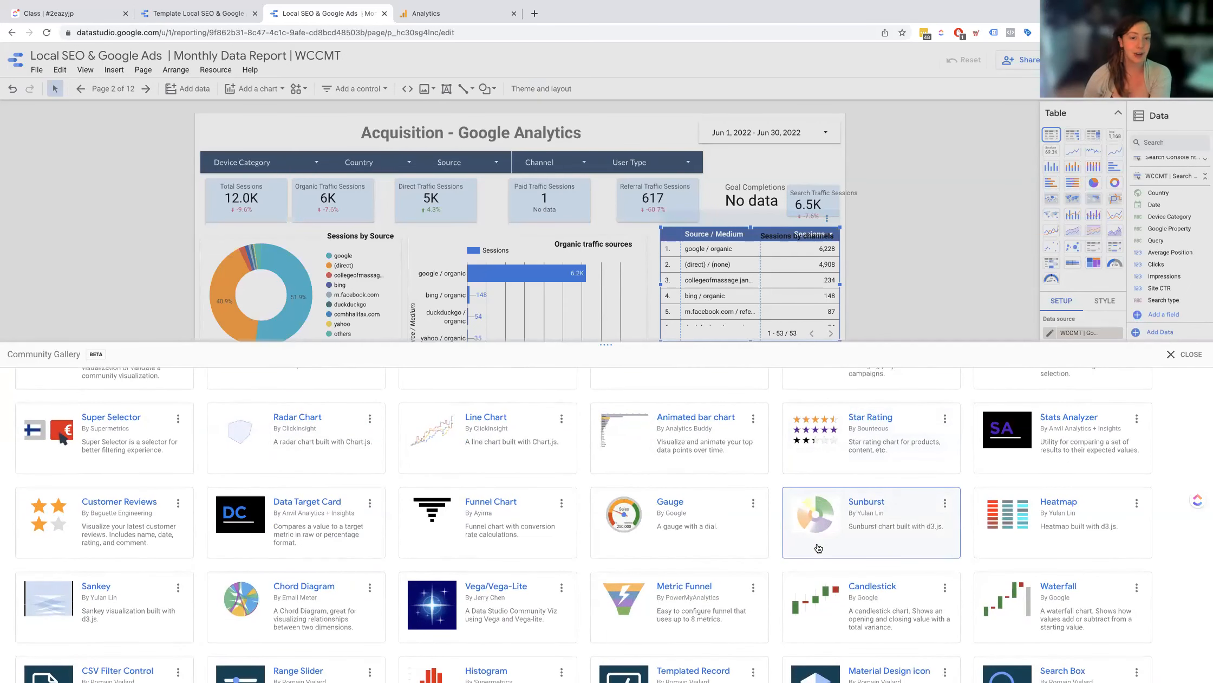
pyautogui.scroll(4, 818, 548)
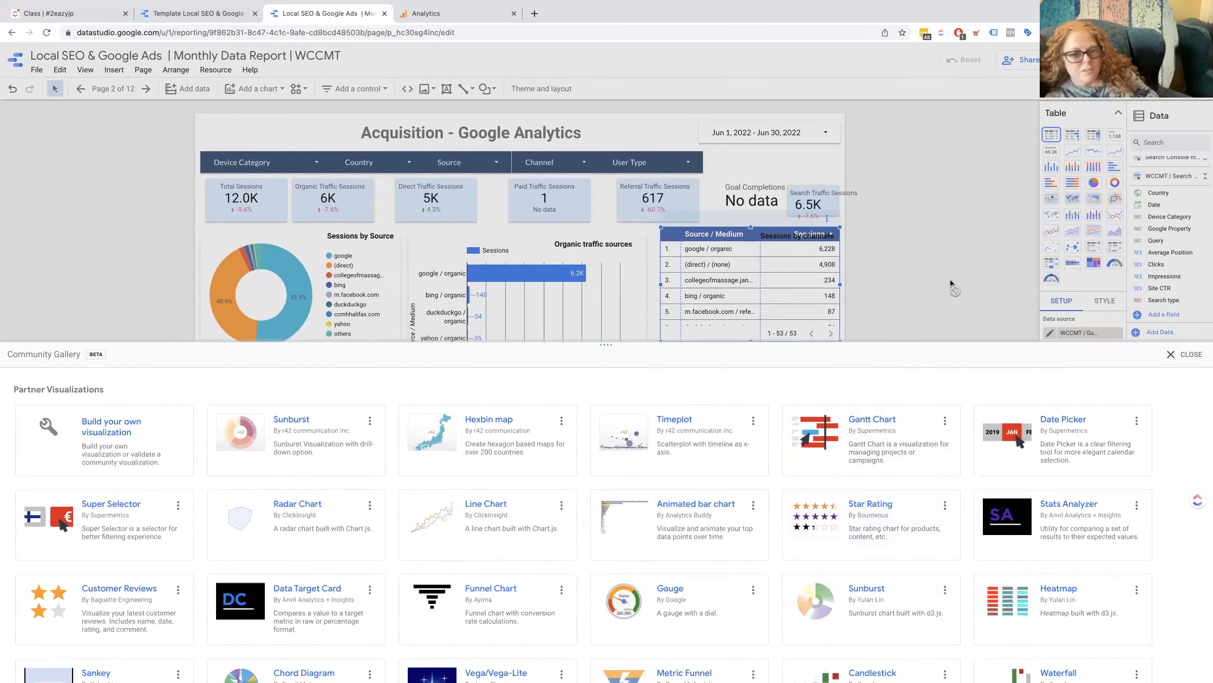
pyautogui.click(1181, 354)
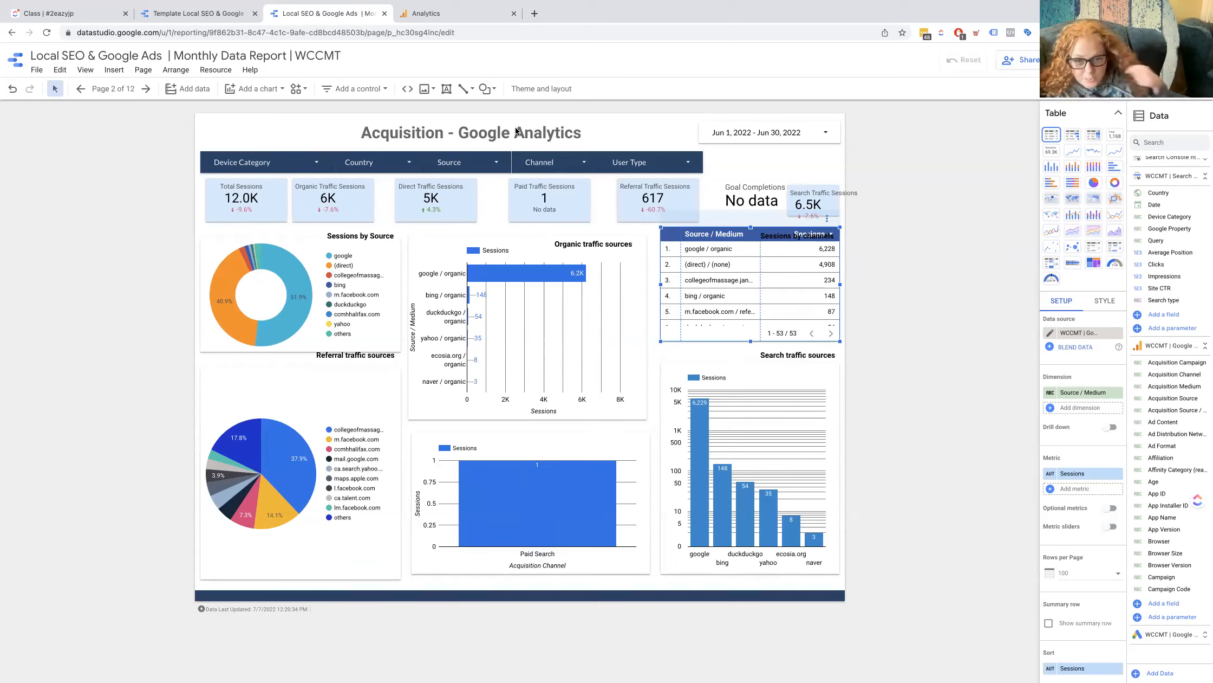
pyautogui.click(931, 180)
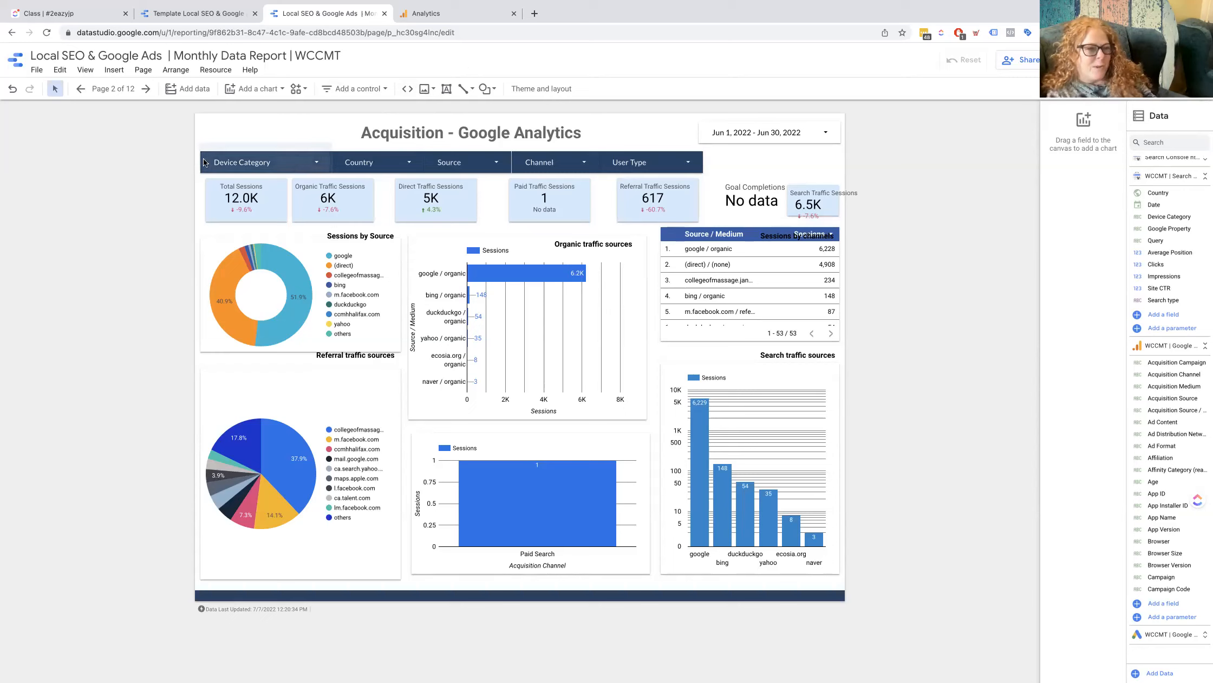
# Step: Leave the report for the Data Studio home page and look over the Template Gallery's Google Analytics and BigQuery templates
pyautogui.click(17, 63)
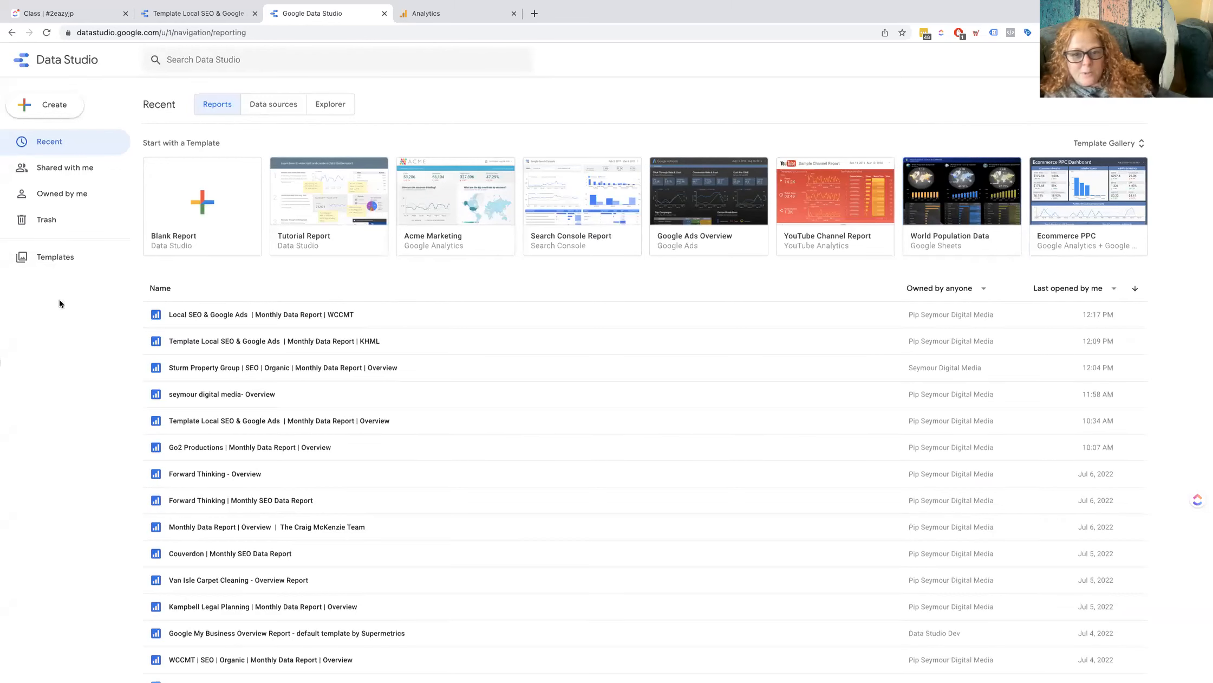
pyautogui.click(63, 259)
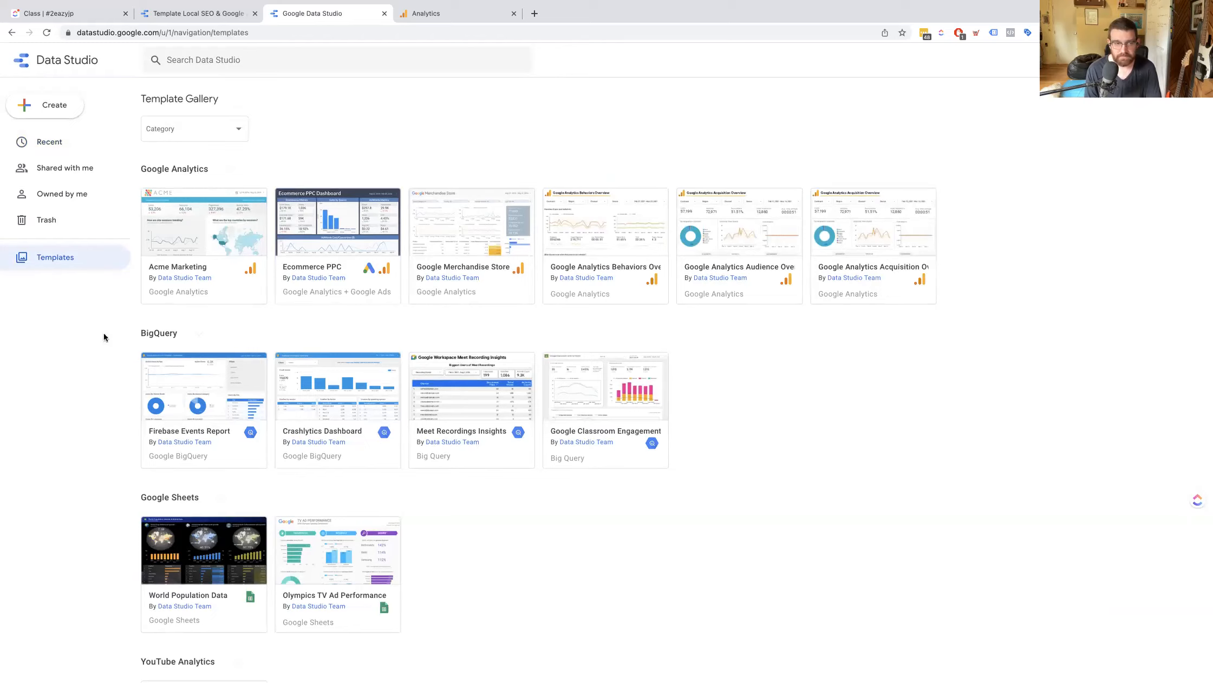
pyautogui.scroll(-2, 145, 341)
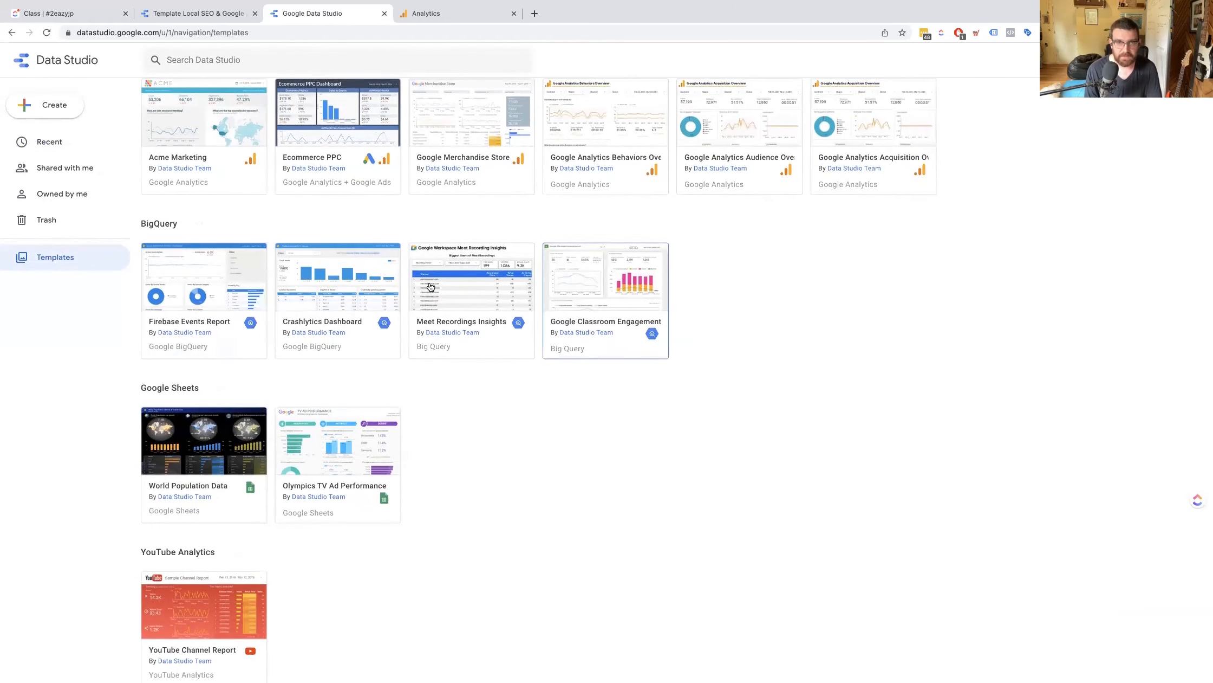
pyautogui.scroll(2, 446, 370)
pyautogui.scroll(1, 447, 369)
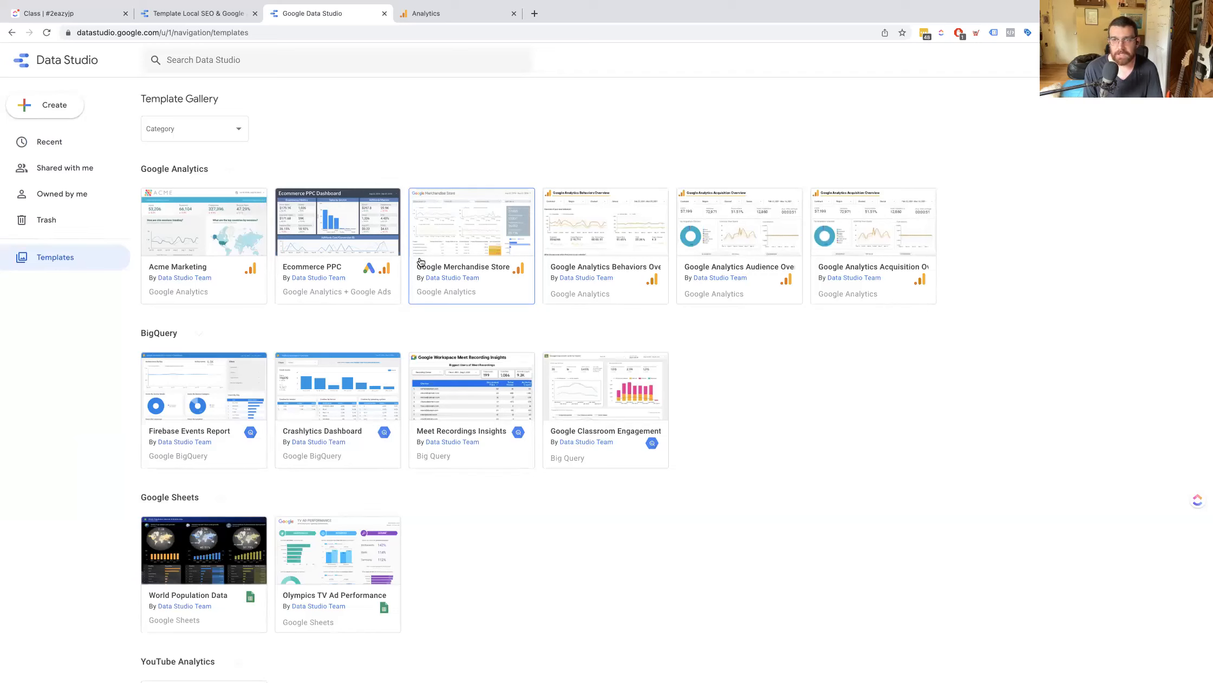
# Step: Check the Template Gallery's category filter options and examine the remaining templates down to Search Ads 360
pyautogui.click(157, 135)
pyautogui.scroll(-1, 179, 221)
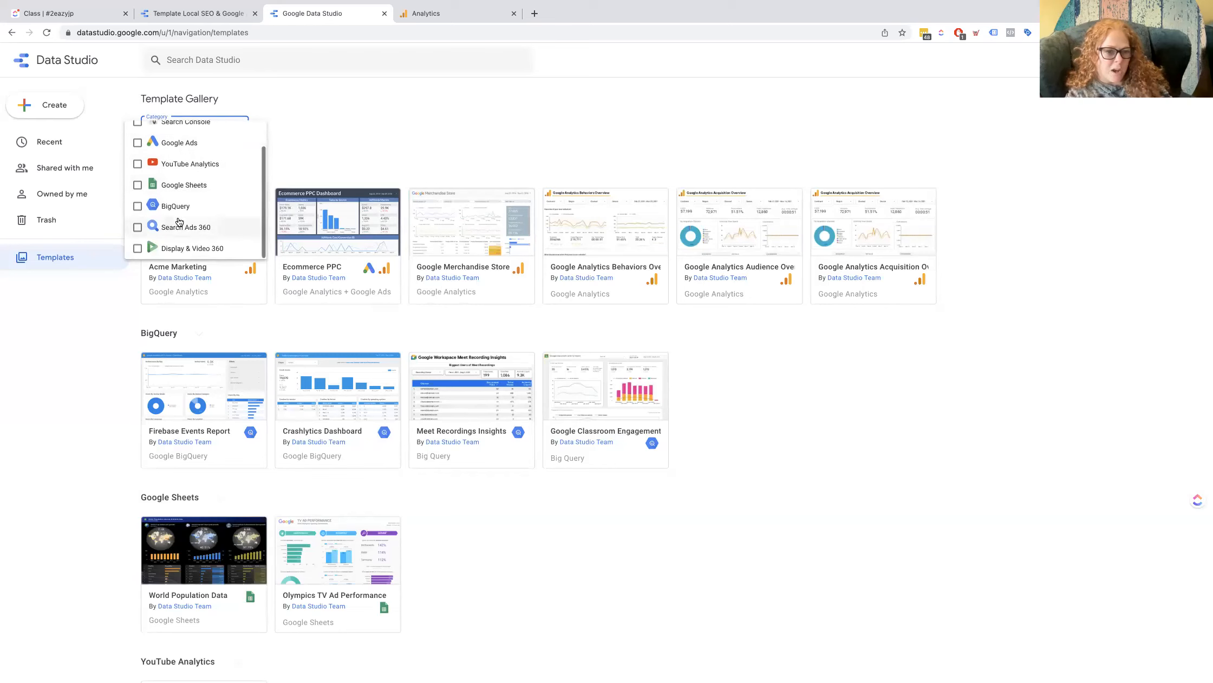
pyautogui.click(479, 474)
pyautogui.scroll(-1, 472, 466)
pyautogui.scroll(-6, 283, 385)
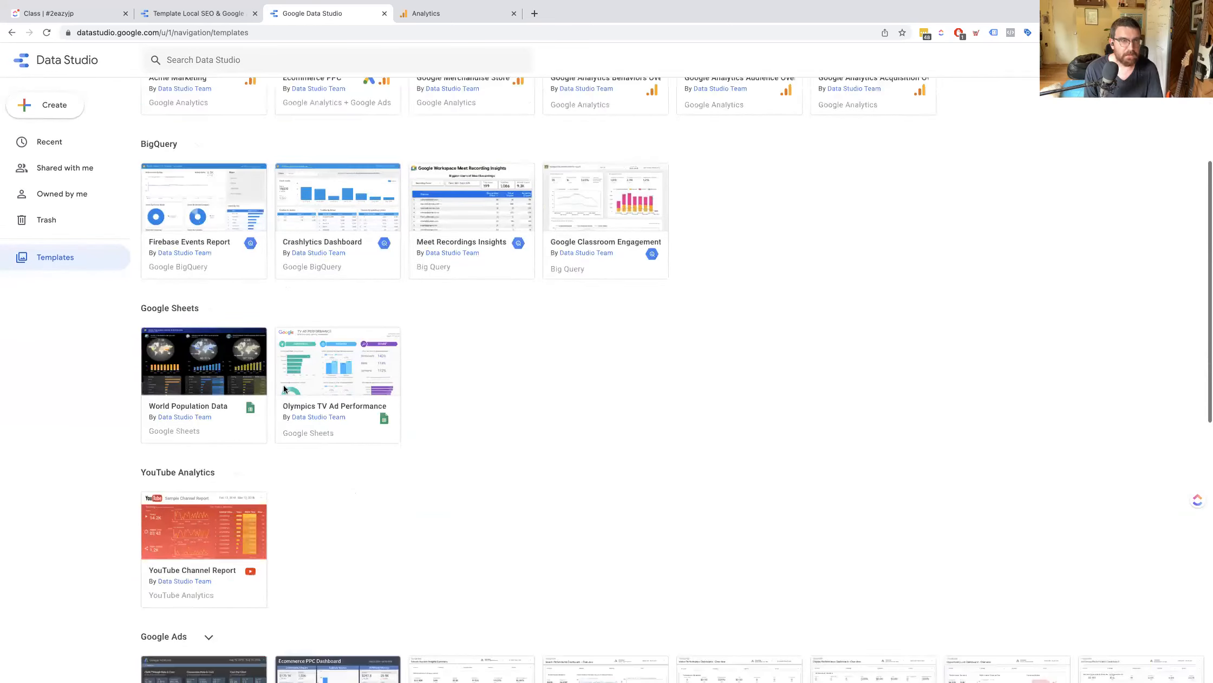
pyautogui.scroll(1, 239, 356)
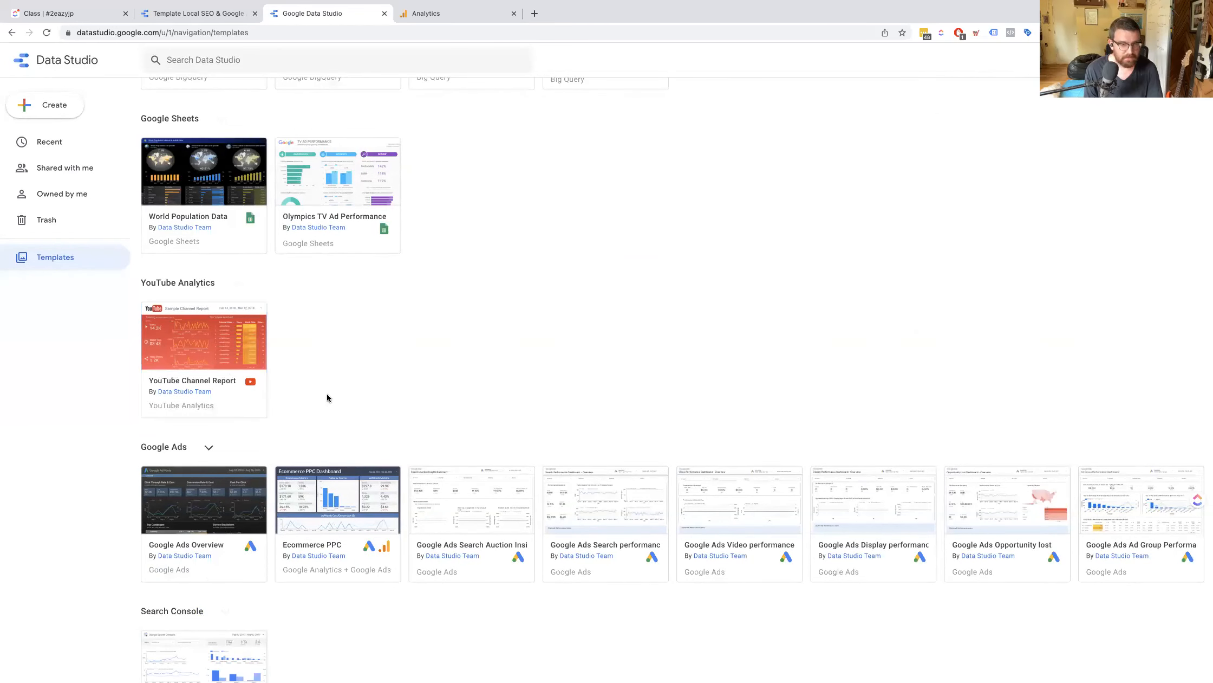
pyautogui.scroll(-4, 328, 394)
pyautogui.scroll(-3, 357, 407)
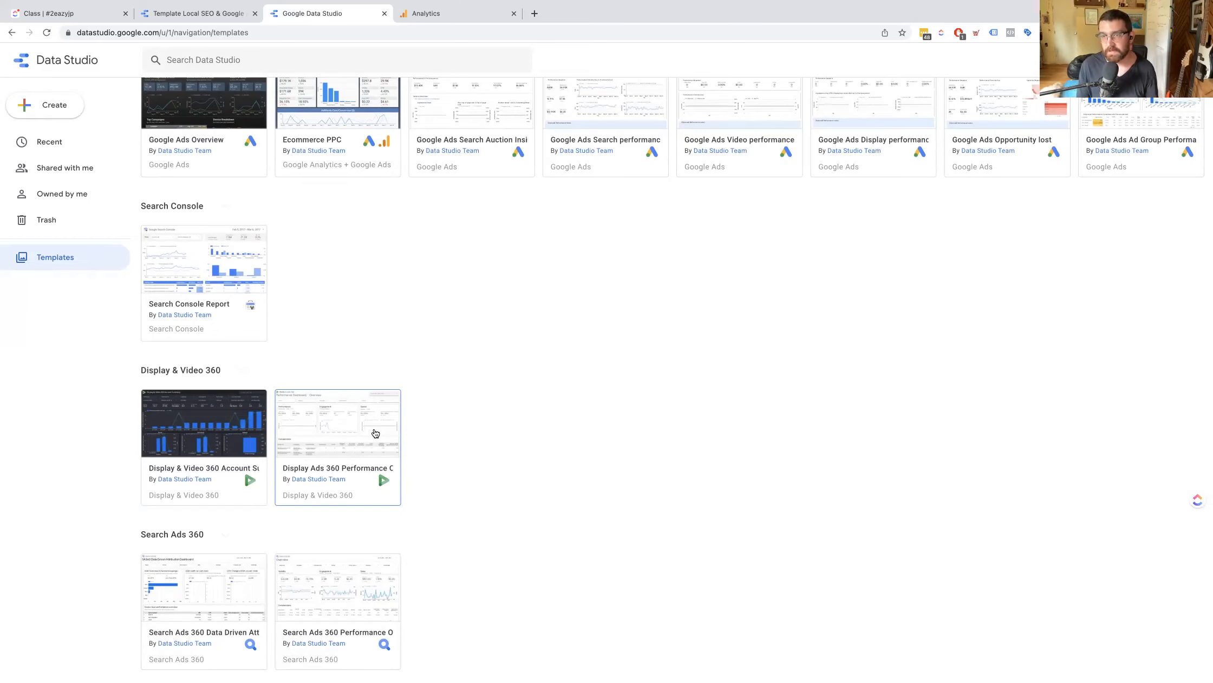
pyautogui.scroll(1, 375, 432)
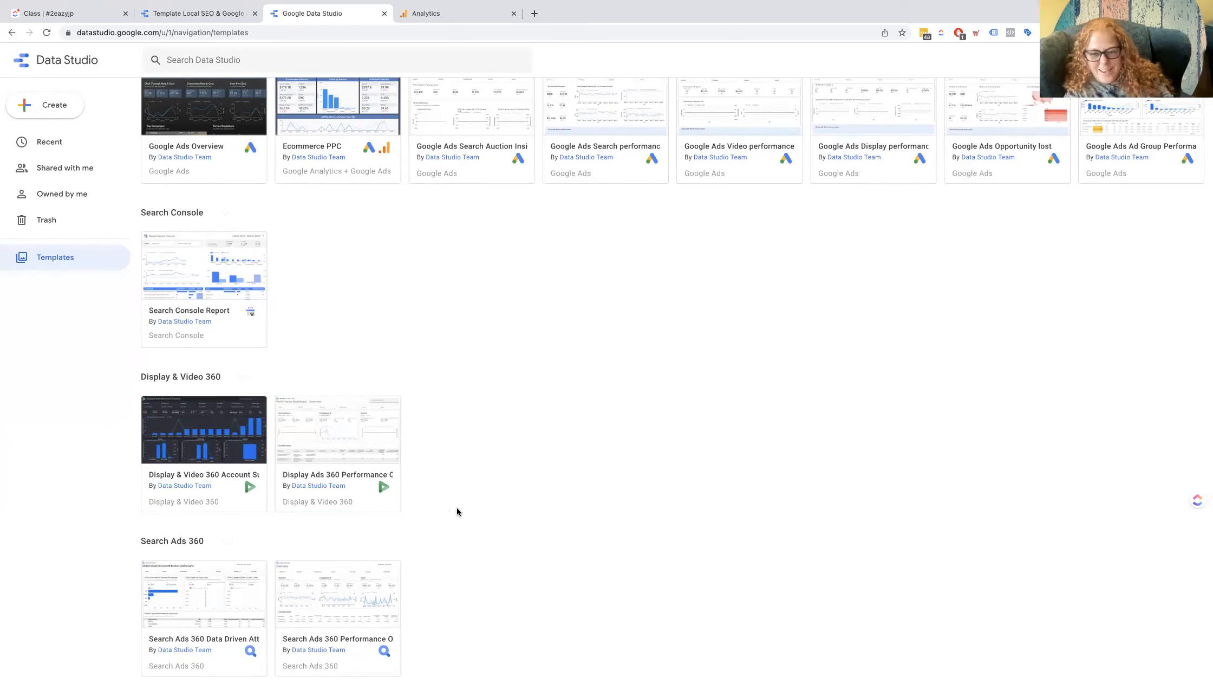
pyautogui.scroll(-1, 457, 509)
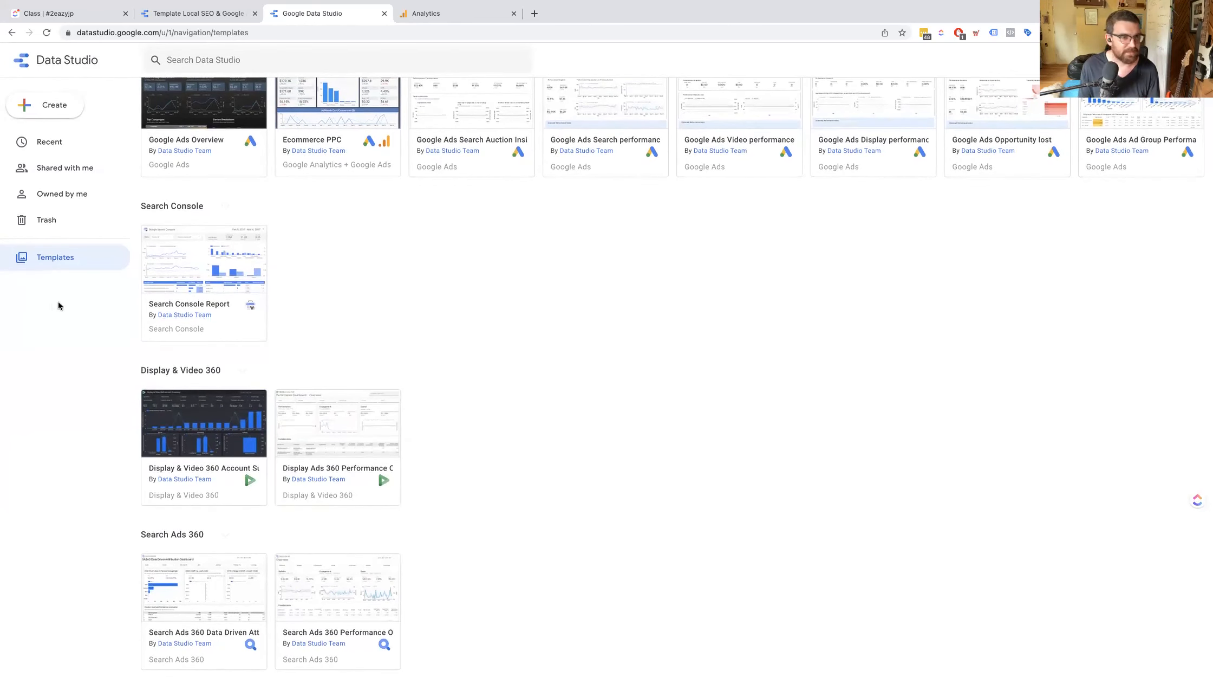
# Step: Leave the Template Gallery for the recent items, view the Explorer section and check which item types can be created
pyautogui.scroll(15, 211, 319)
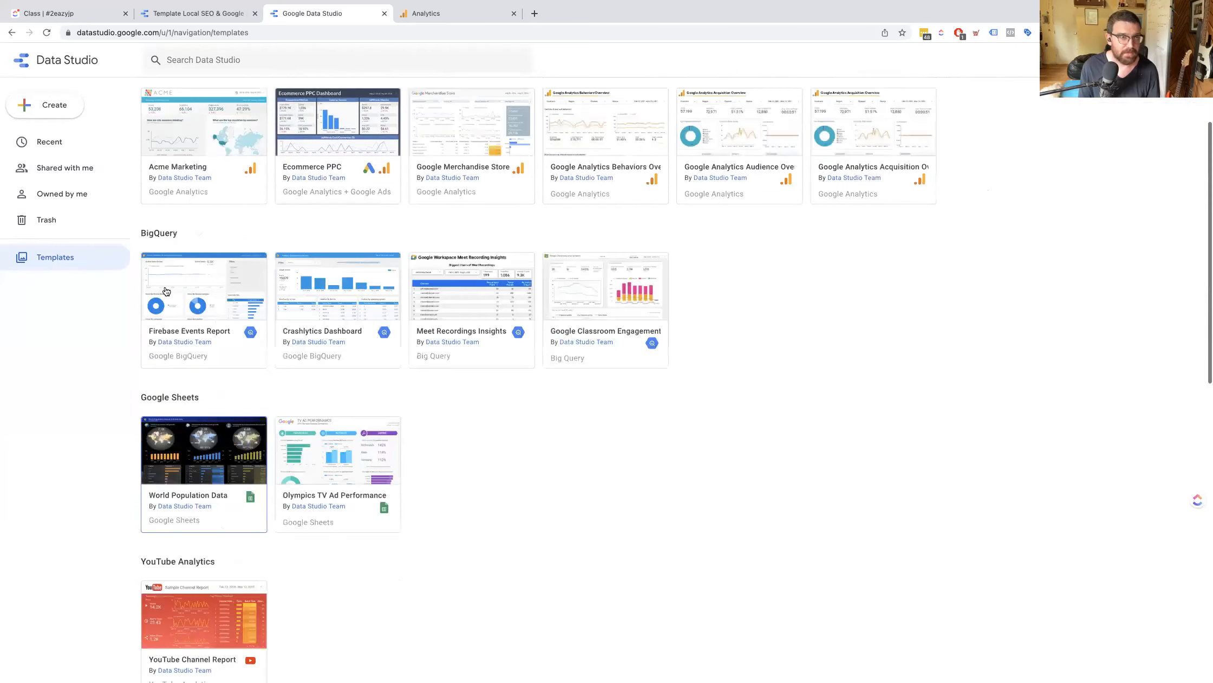
pyautogui.click(62, 151)
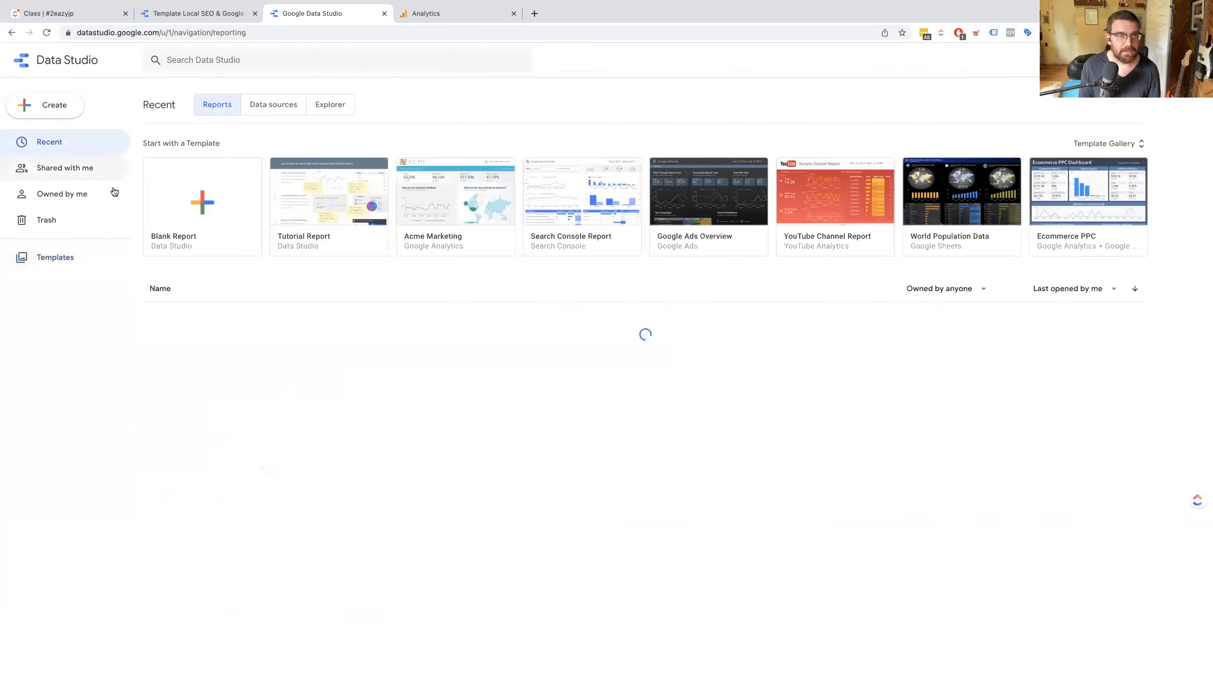
pyautogui.click(328, 106)
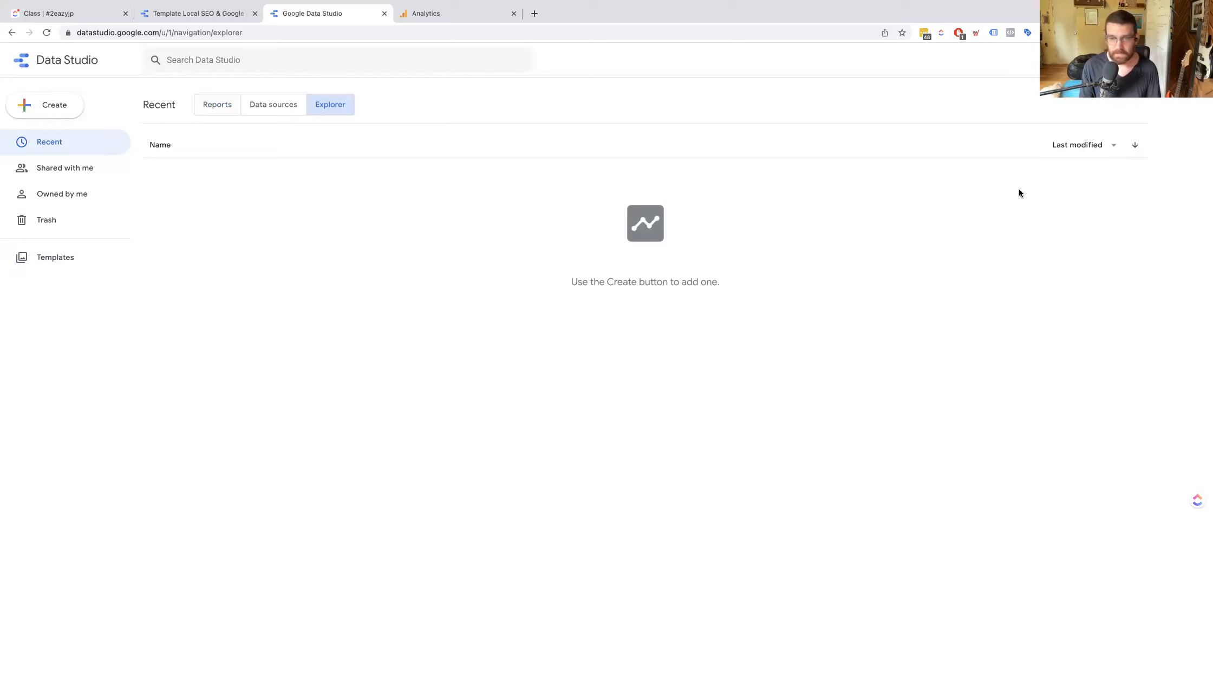
pyautogui.click(36, 100)
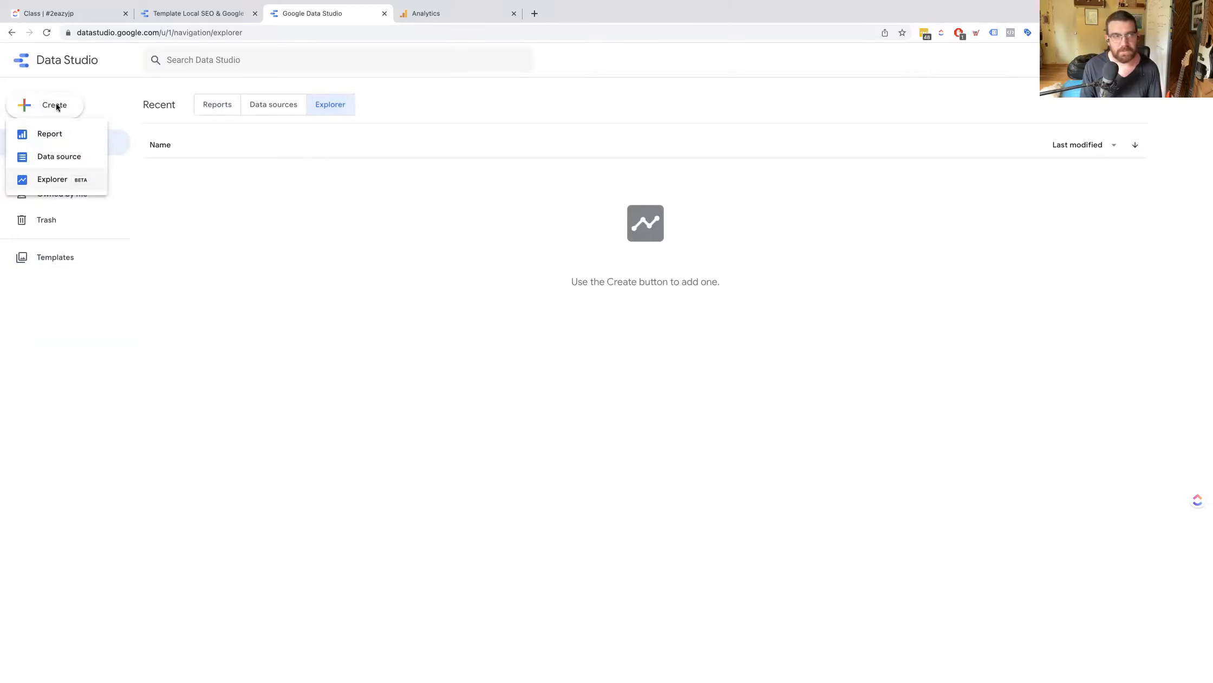
pyautogui.click(22, 103)
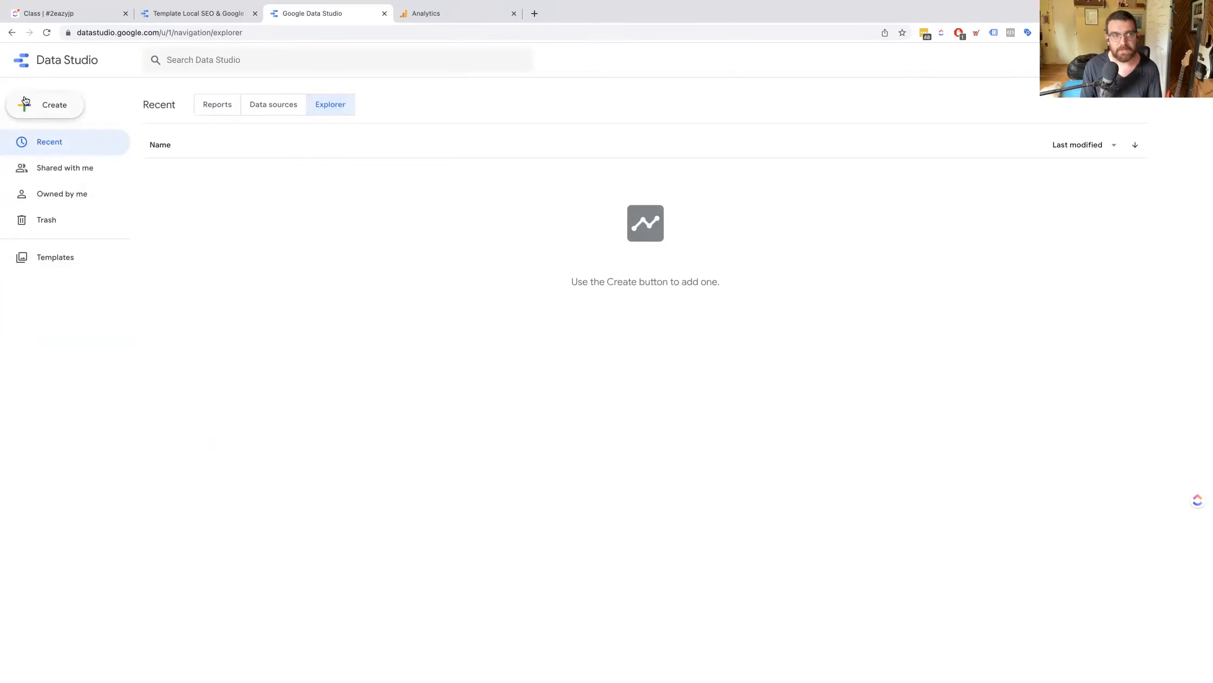
pyautogui.click(27, 107)
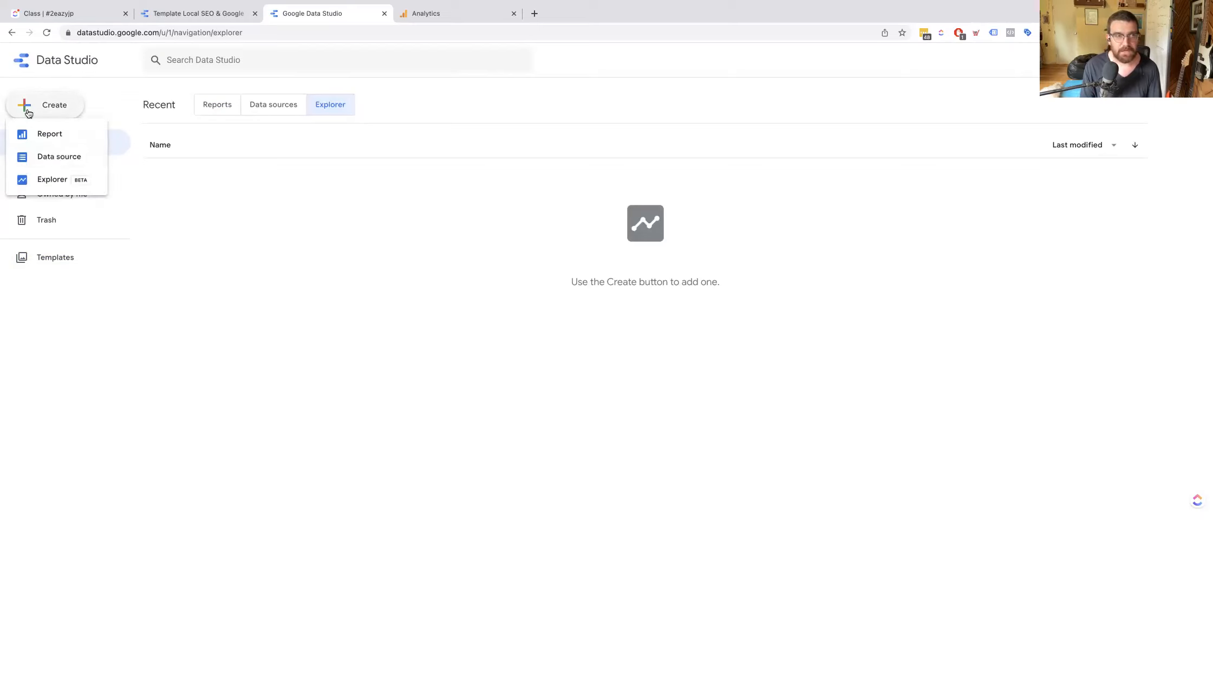
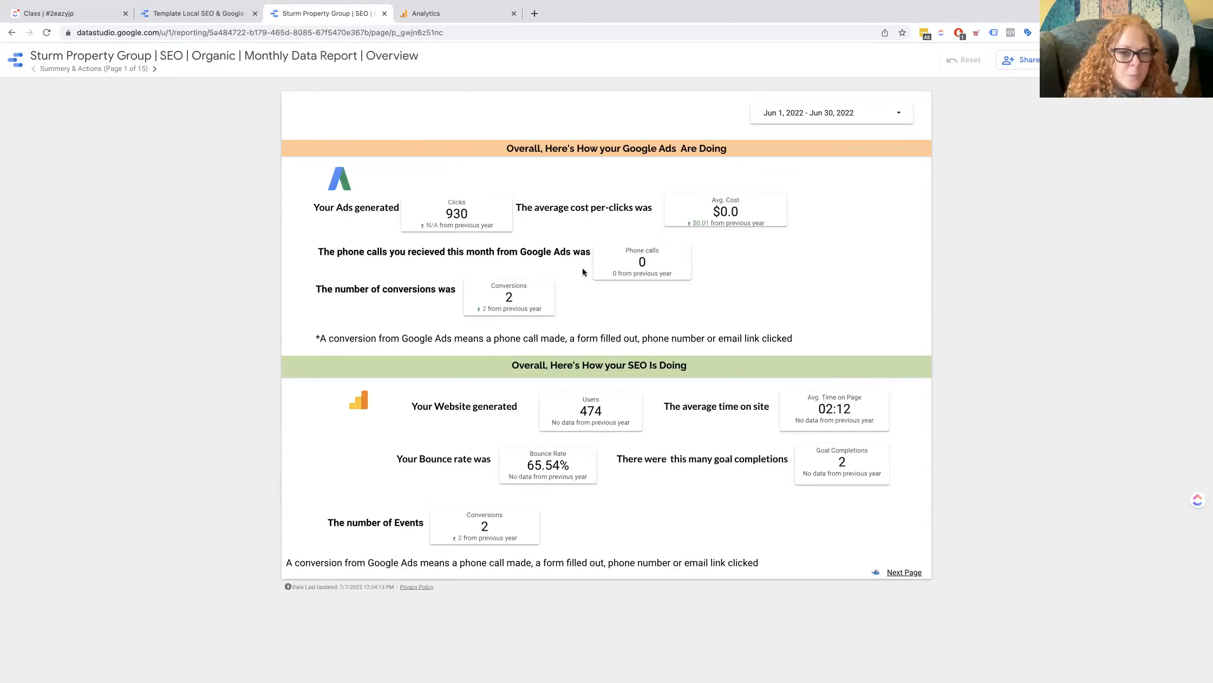
# Step: Set the date range on the Sturm Property Group report's summary page to This year
pyautogui.moveTo(145, 251); pyautogui.dragTo(677, 492)
pyautogui.click(205, 462)
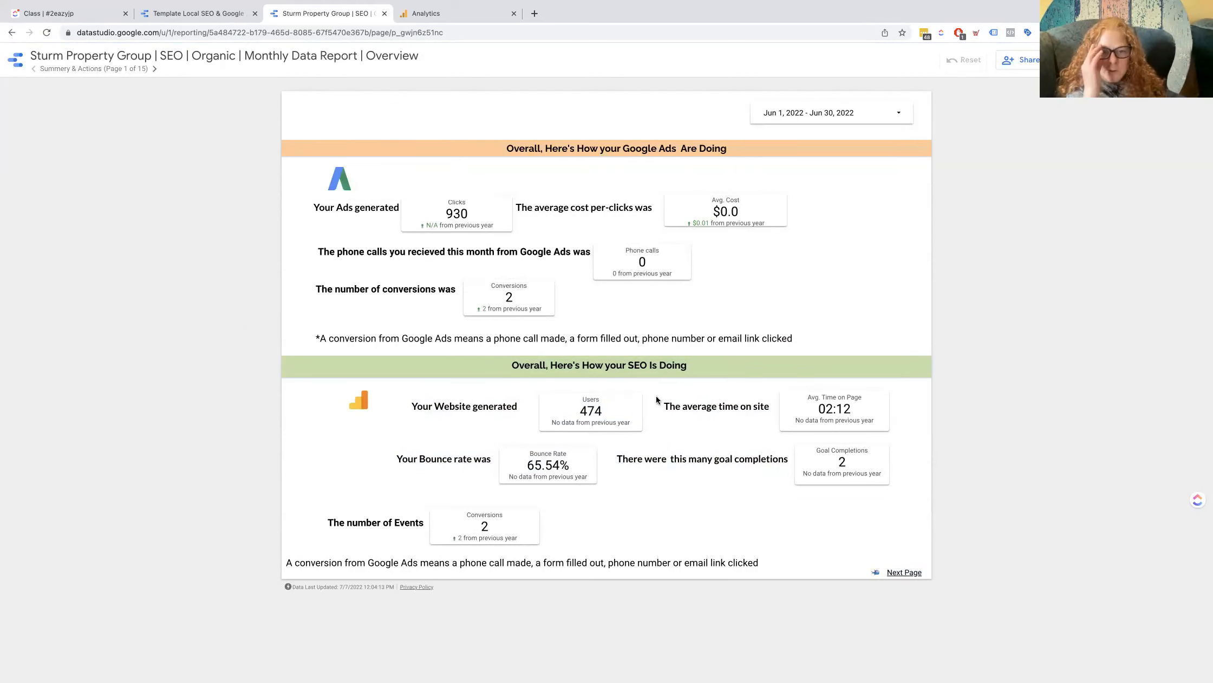
pyautogui.click(829, 114)
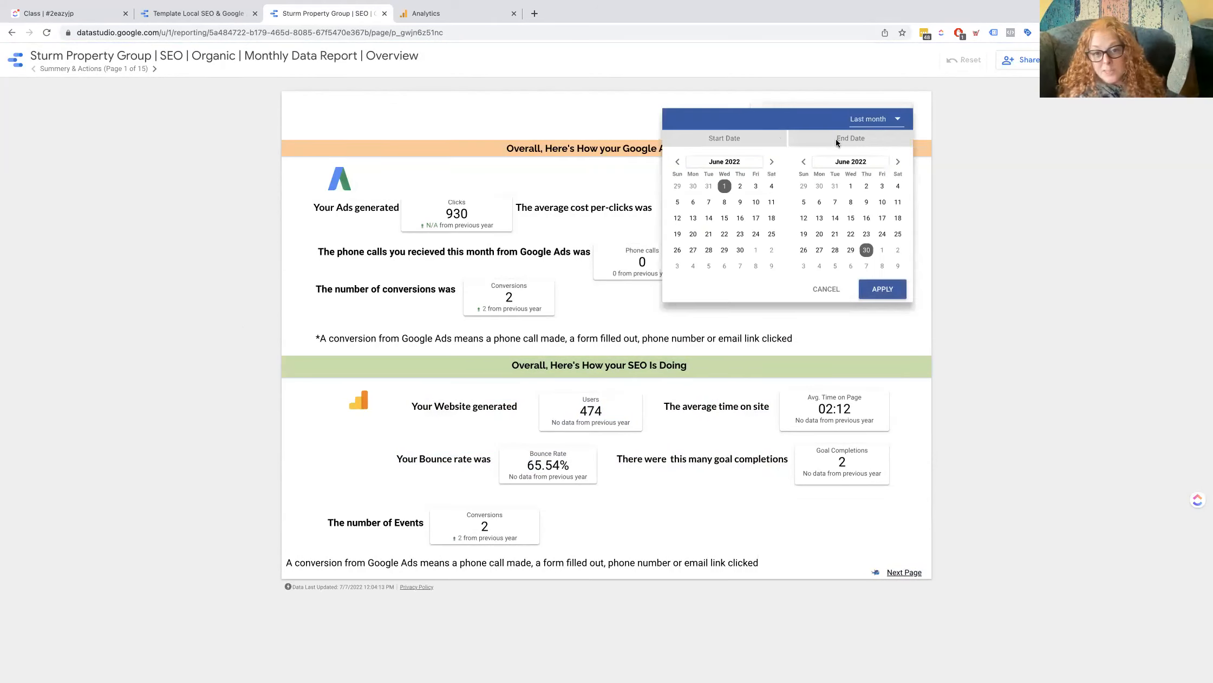
pyautogui.click(880, 120)
pyautogui.click(865, 222)
pyautogui.click(881, 289)
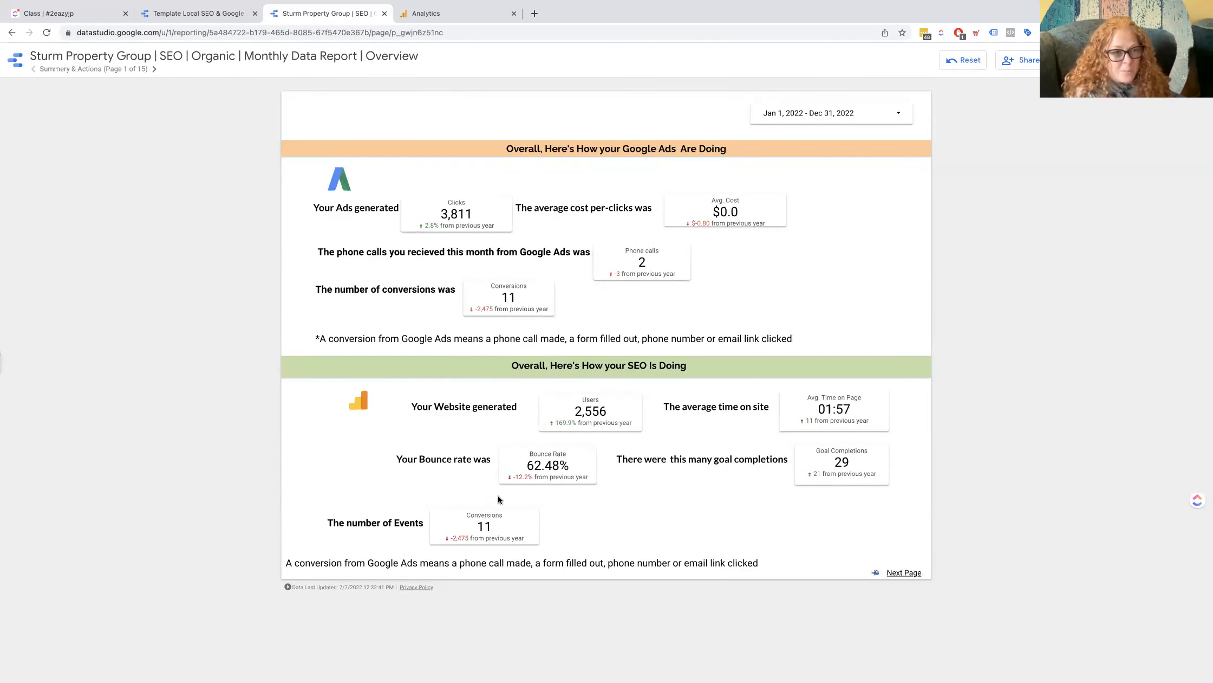
# Step: Set the summary page's date range to This quarter to date
pyautogui.click(889, 113)
pyautogui.click(878, 119)
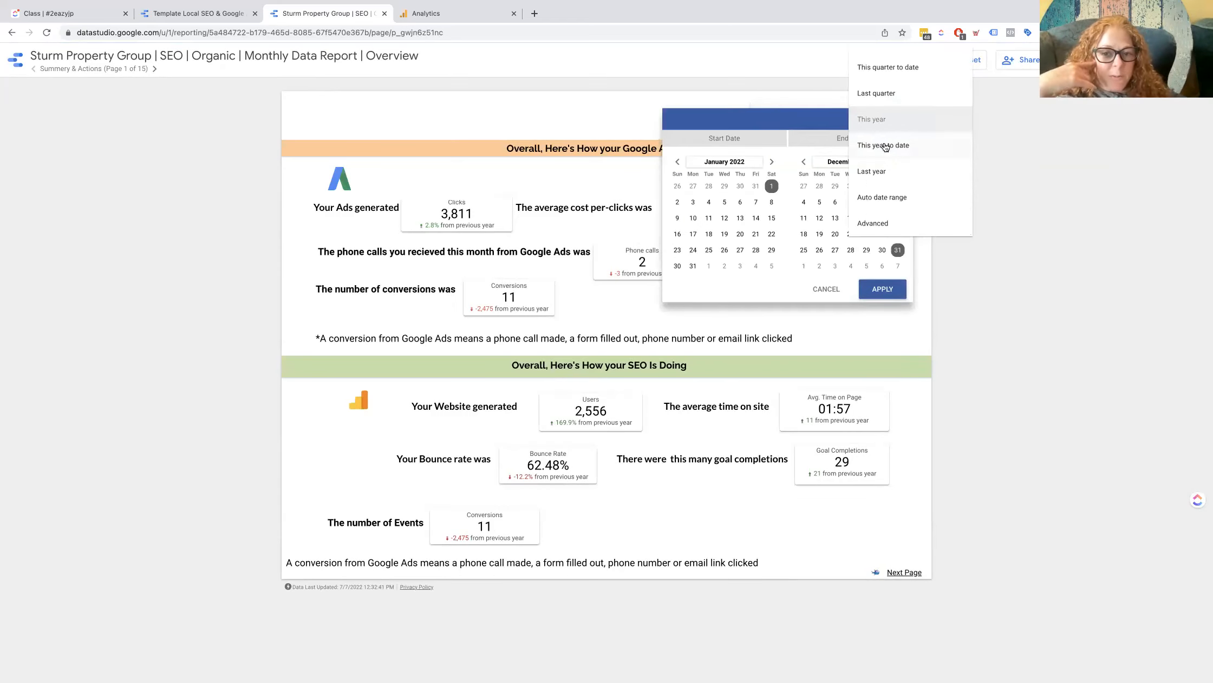
pyautogui.scroll(2, 896, 150)
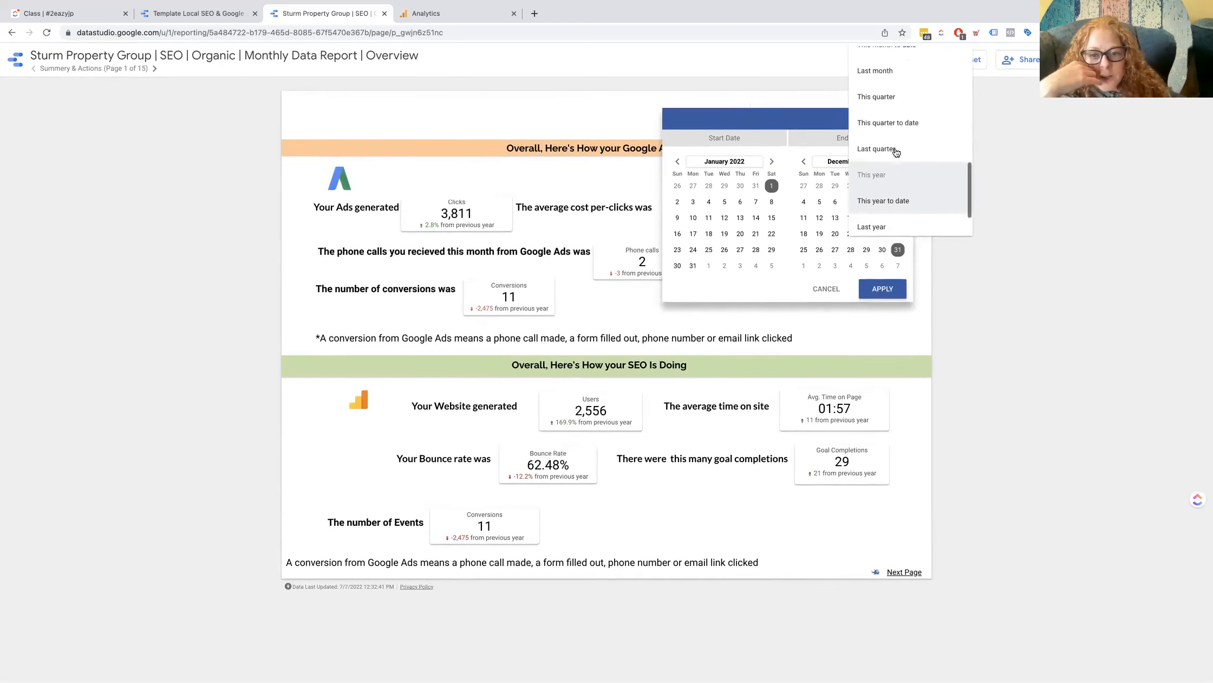
pyautogui.click(897, 139)
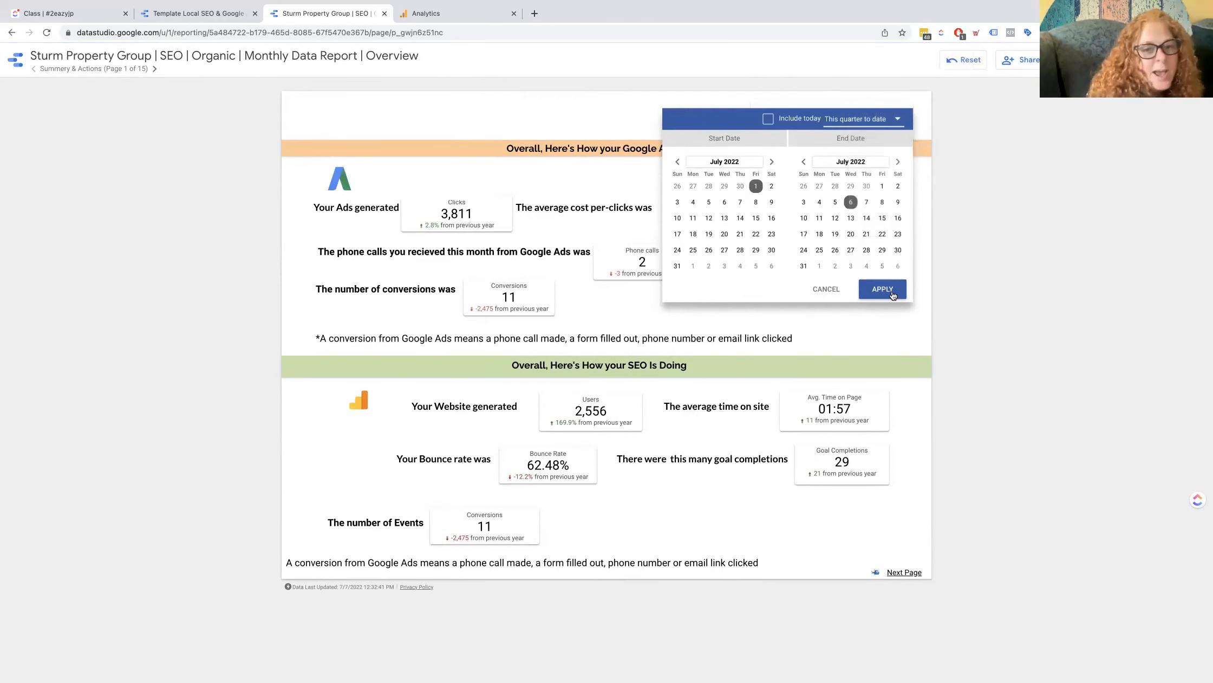
pyautogui.click(891, 288)
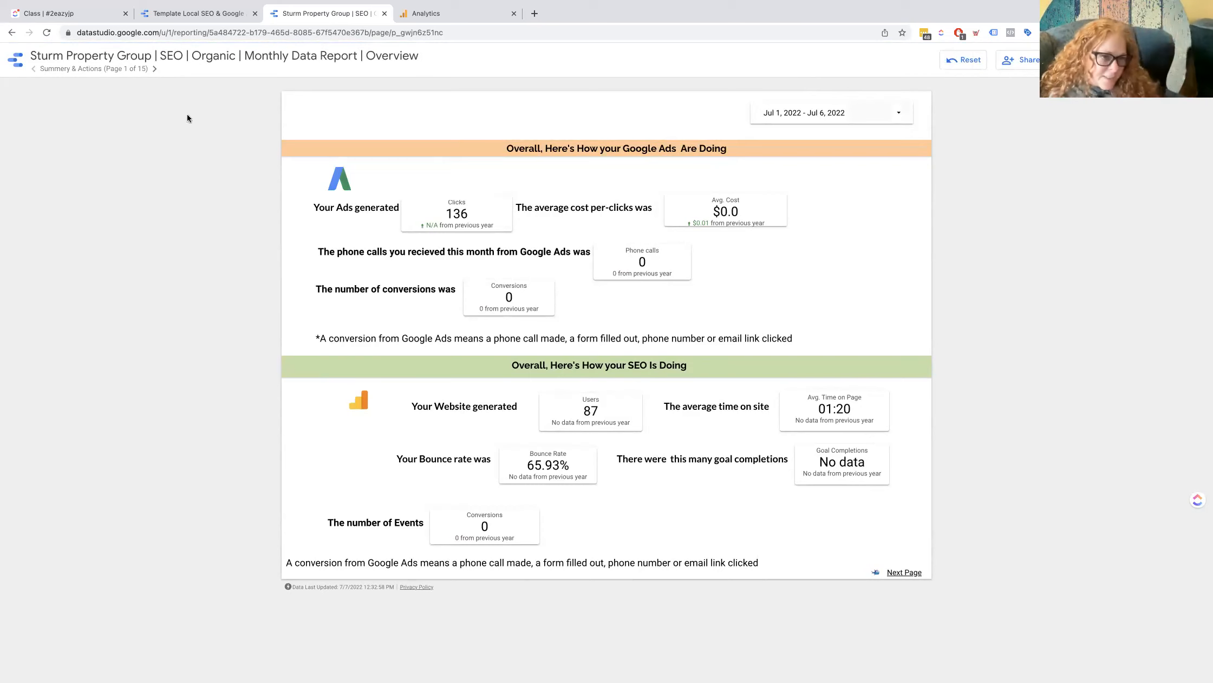
# Step: Open the report's Youtube Stats page and look over its video statistics and the list of report pages
pyautogui.click(126, 69)
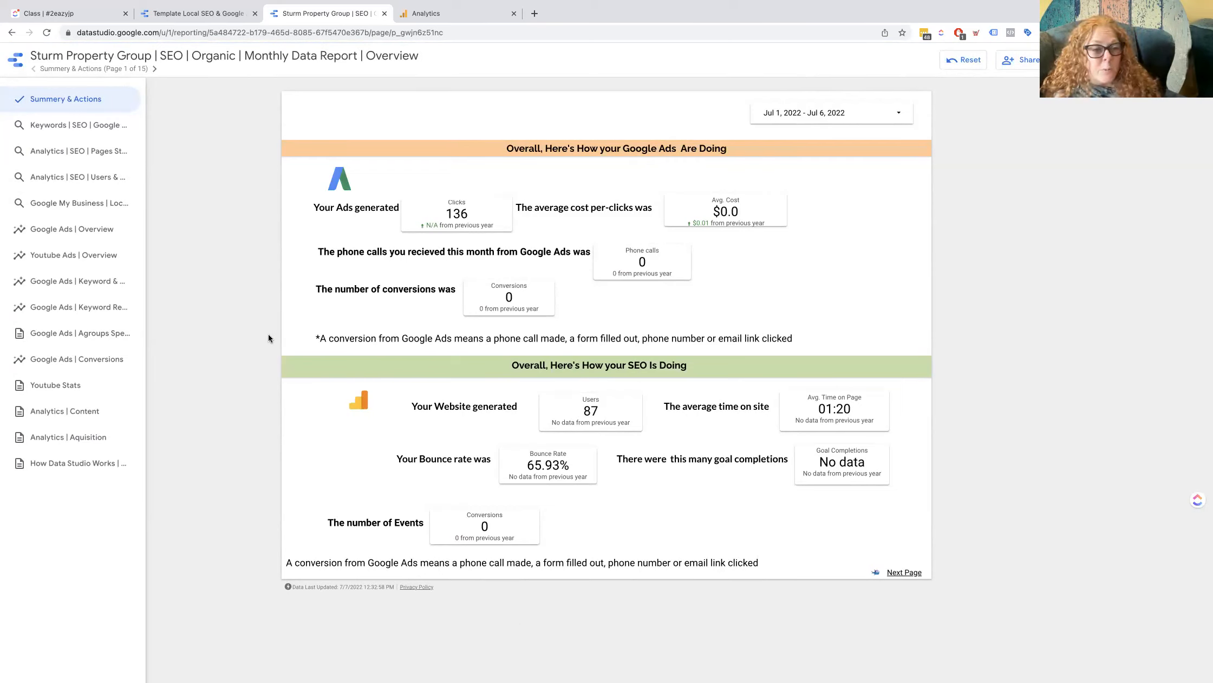
pyautogui.click(90, 380)
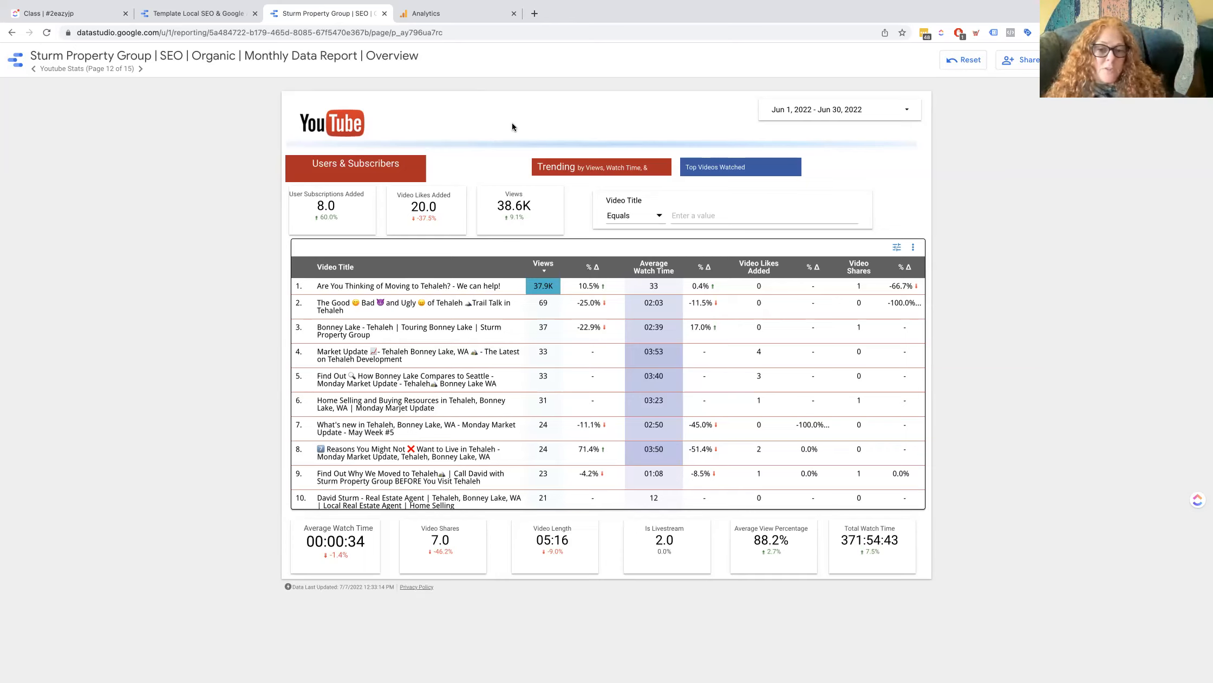
pyautogui.click(128, 69)
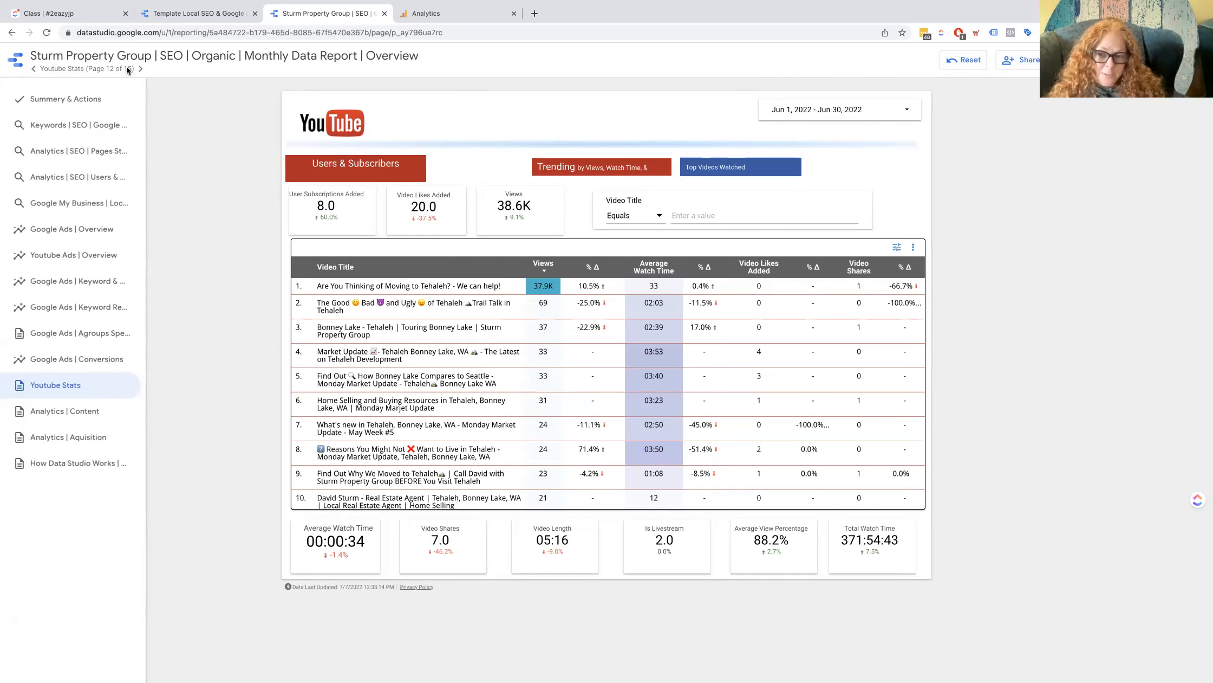
pyautogui.click(199, 135)
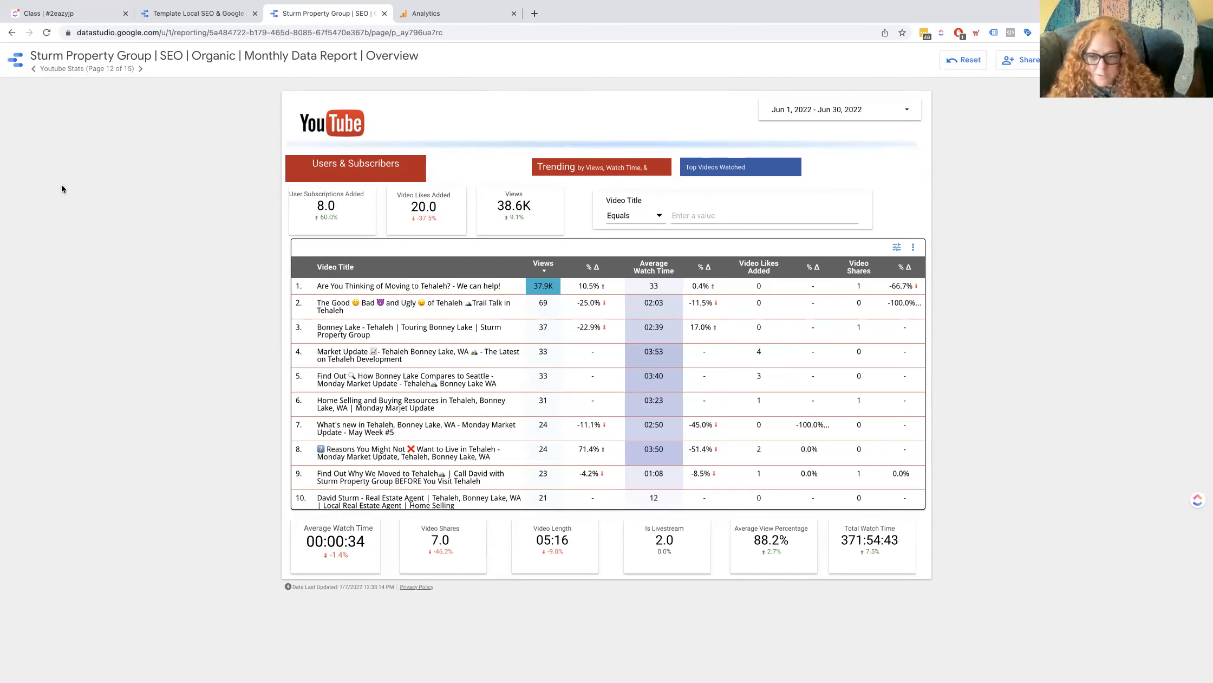
# Step: Return to the Data Studio home page, view the recent data sources and start creating a data source
pyautogui.click(10, 65)
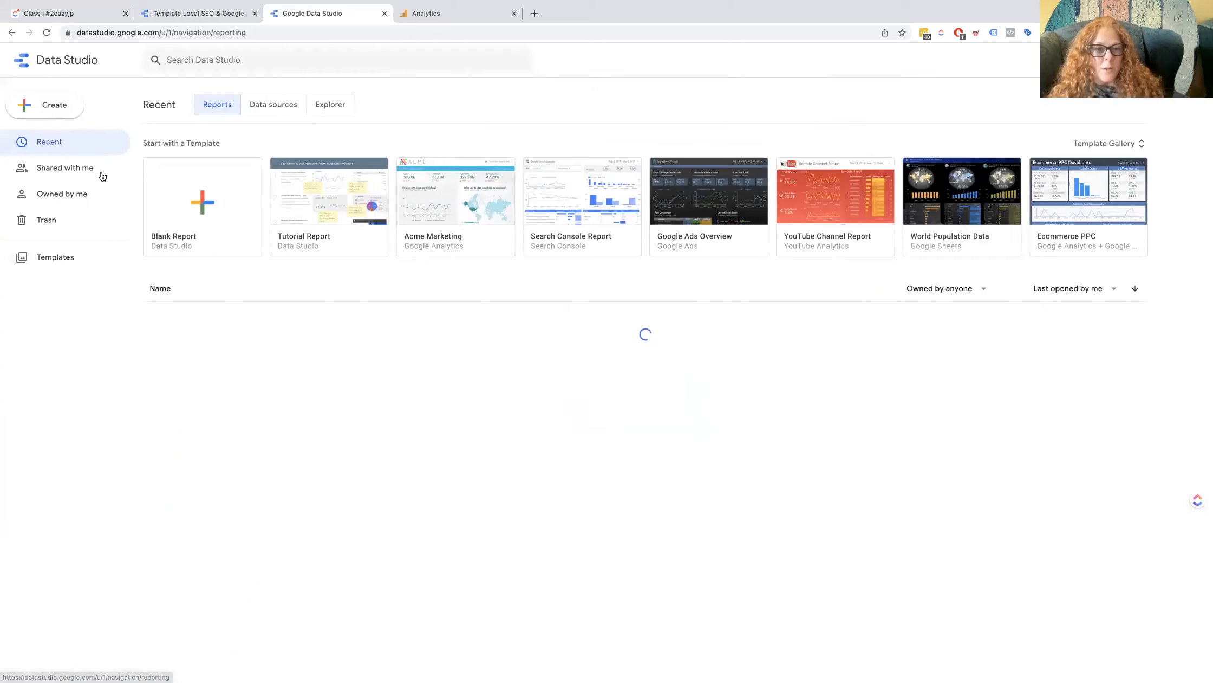
pyautogui.click(283, 104)
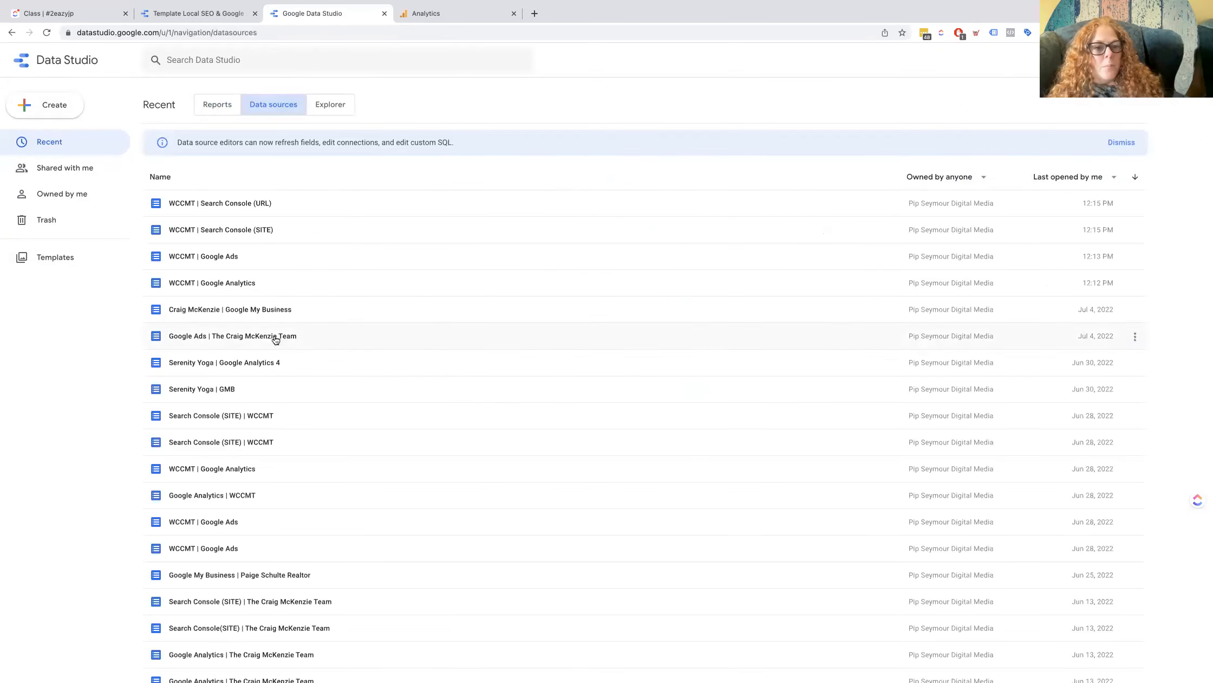
pyautogui.click(61, 114)
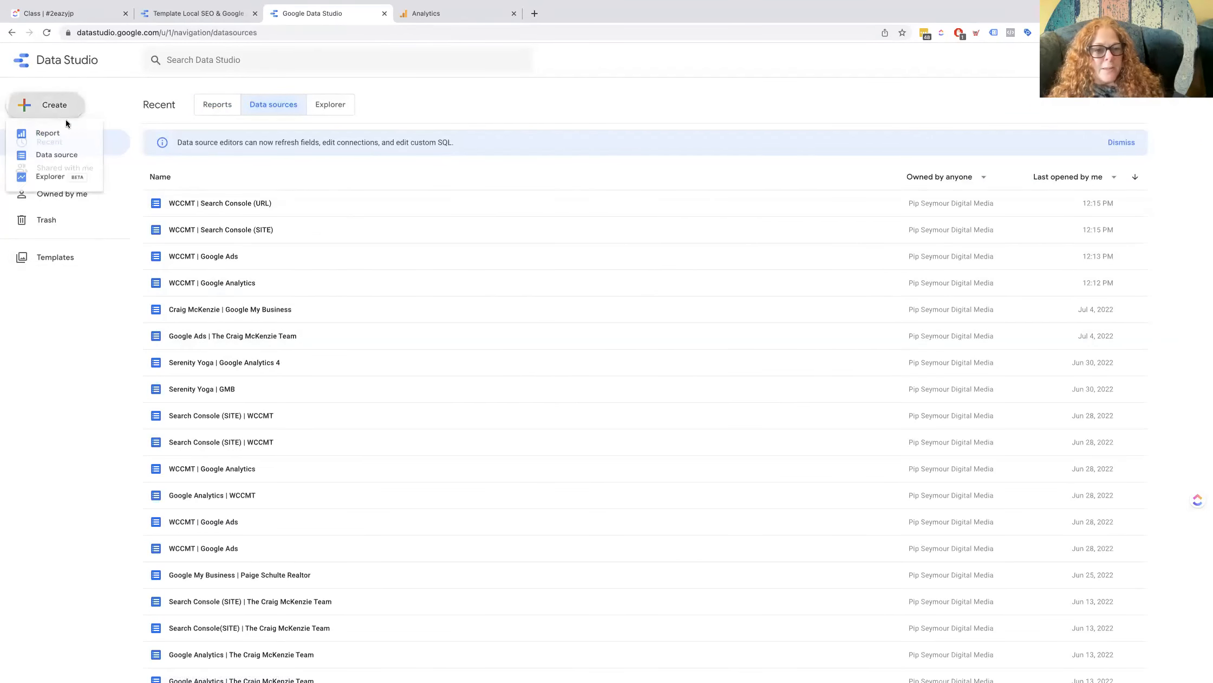
pyautogui.click(59, 156)
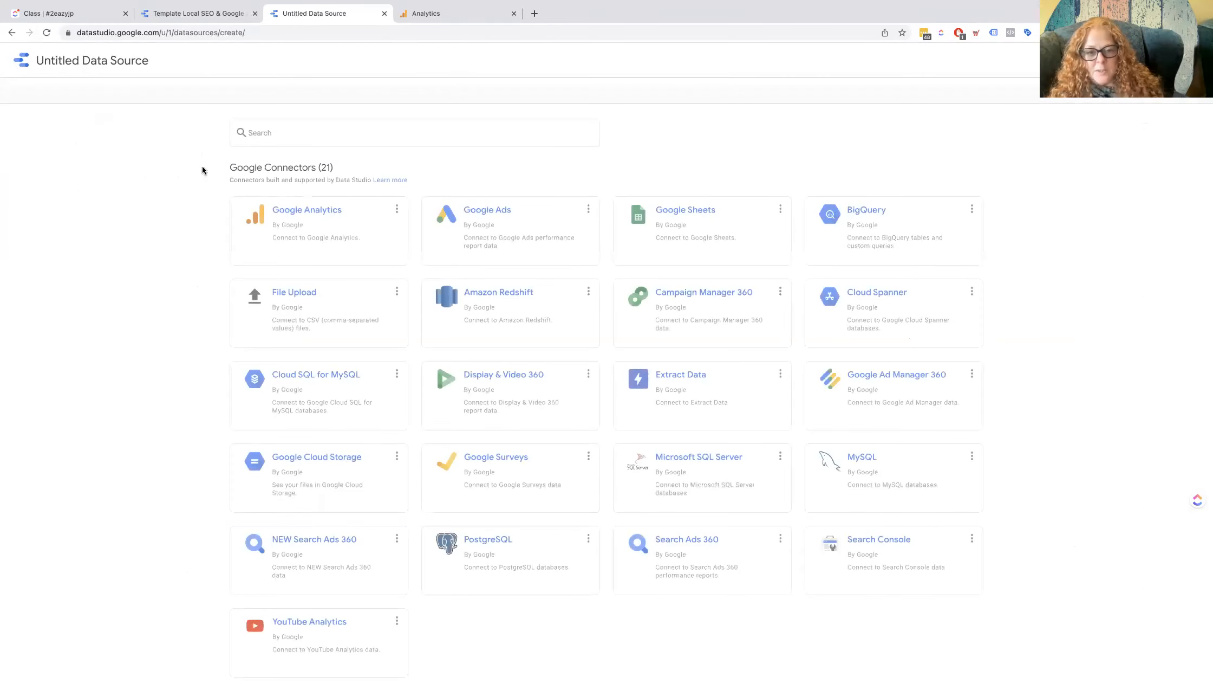
# Step: Search the data source connectors for "supermetrics"
pyautogui.click(326, 120)
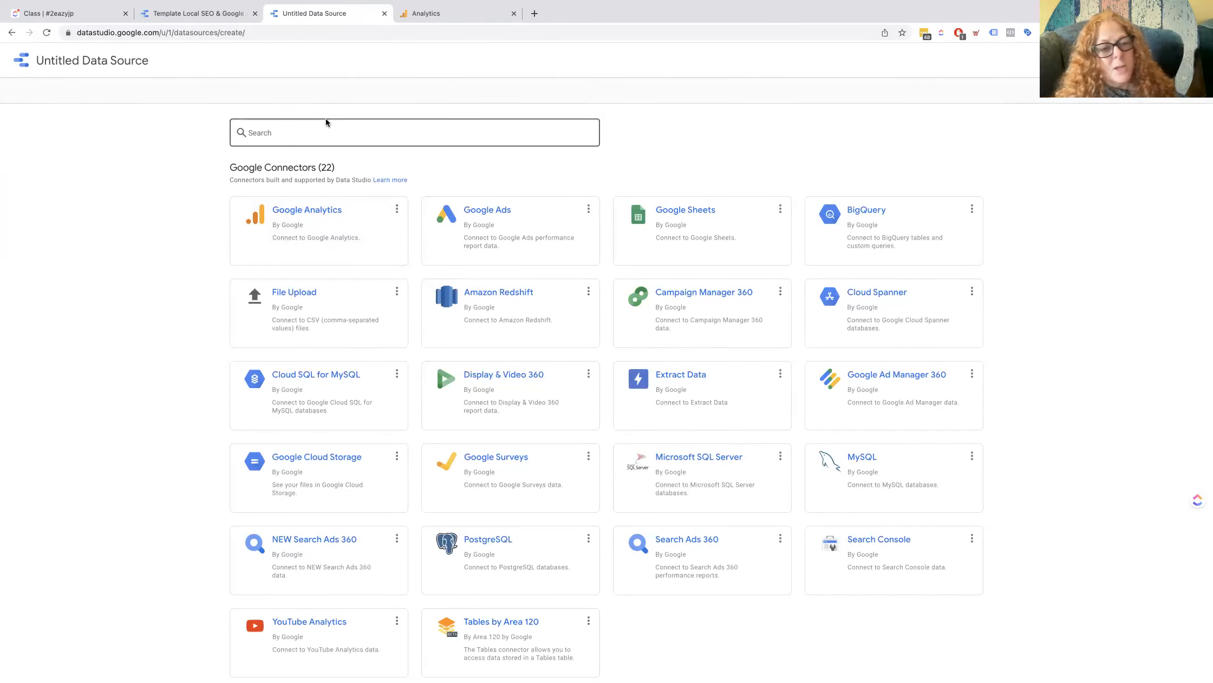
pyautogui.write('super')
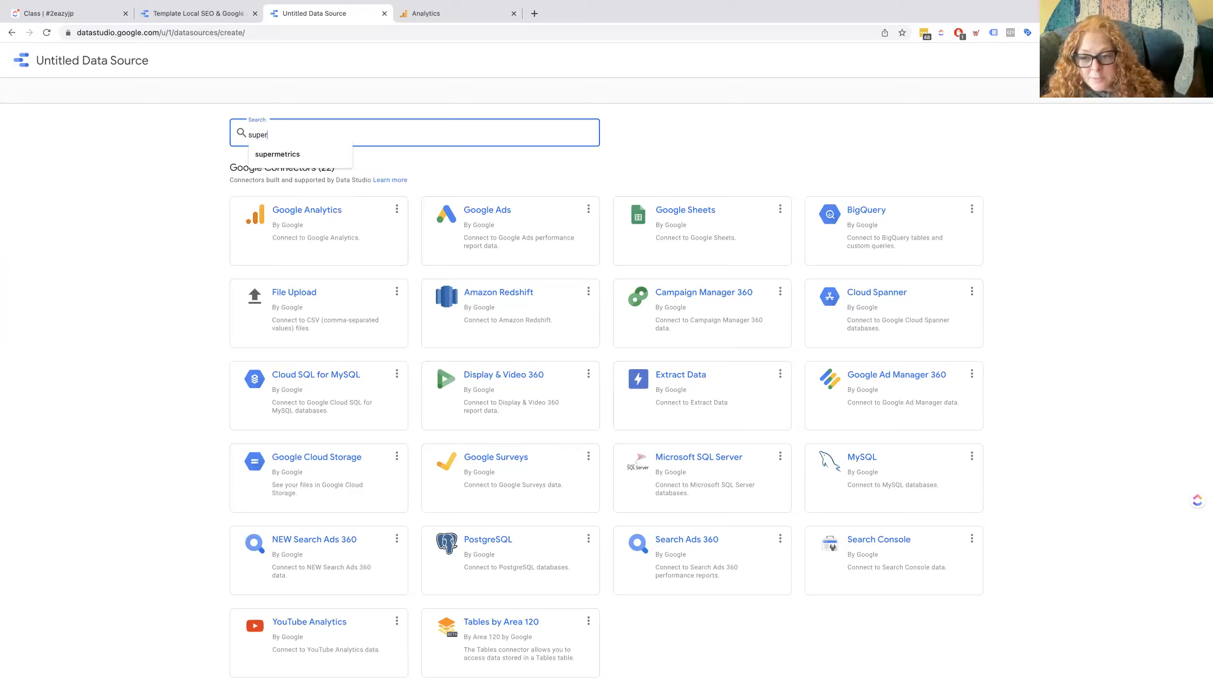
pyautogui.write('mteri')
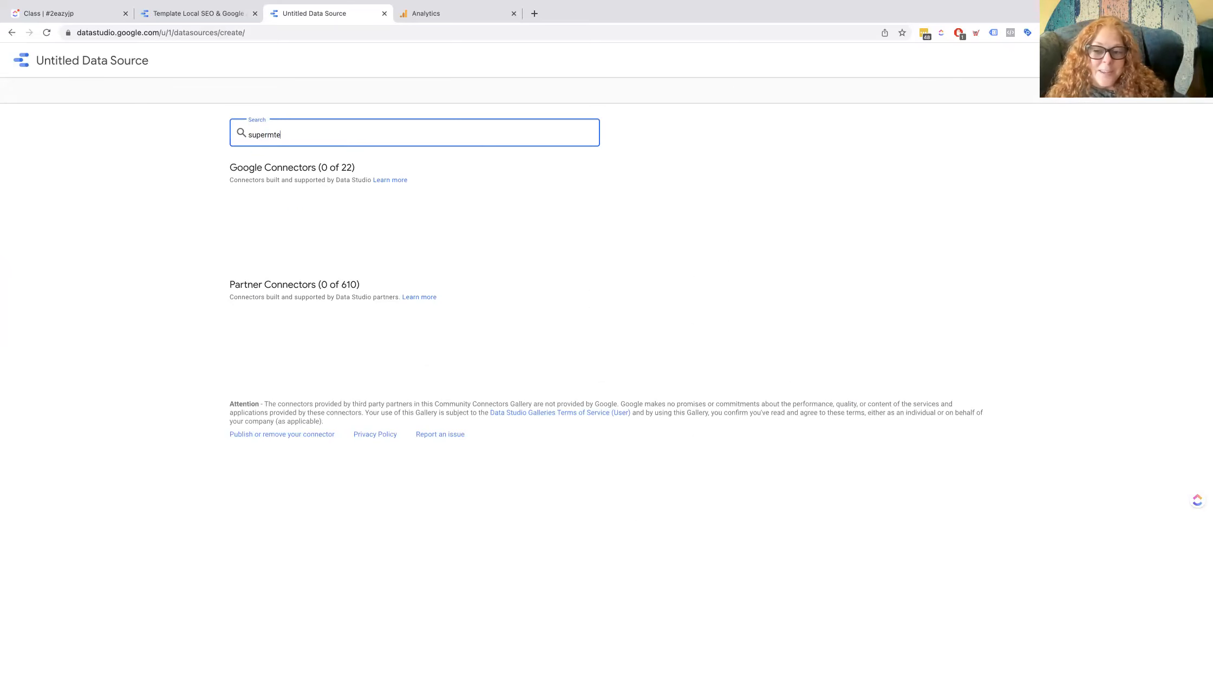
pyautogui.press('BackSpace')
pyautogui.write('e')
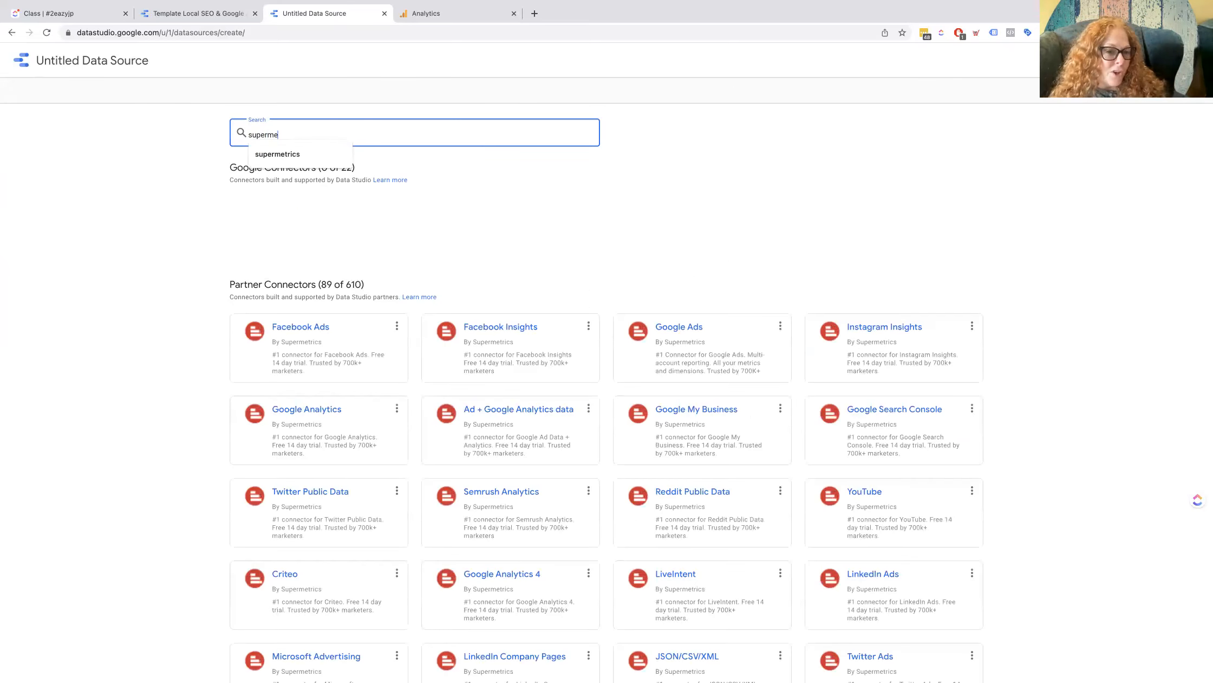
pyautogui.click(278, 153)
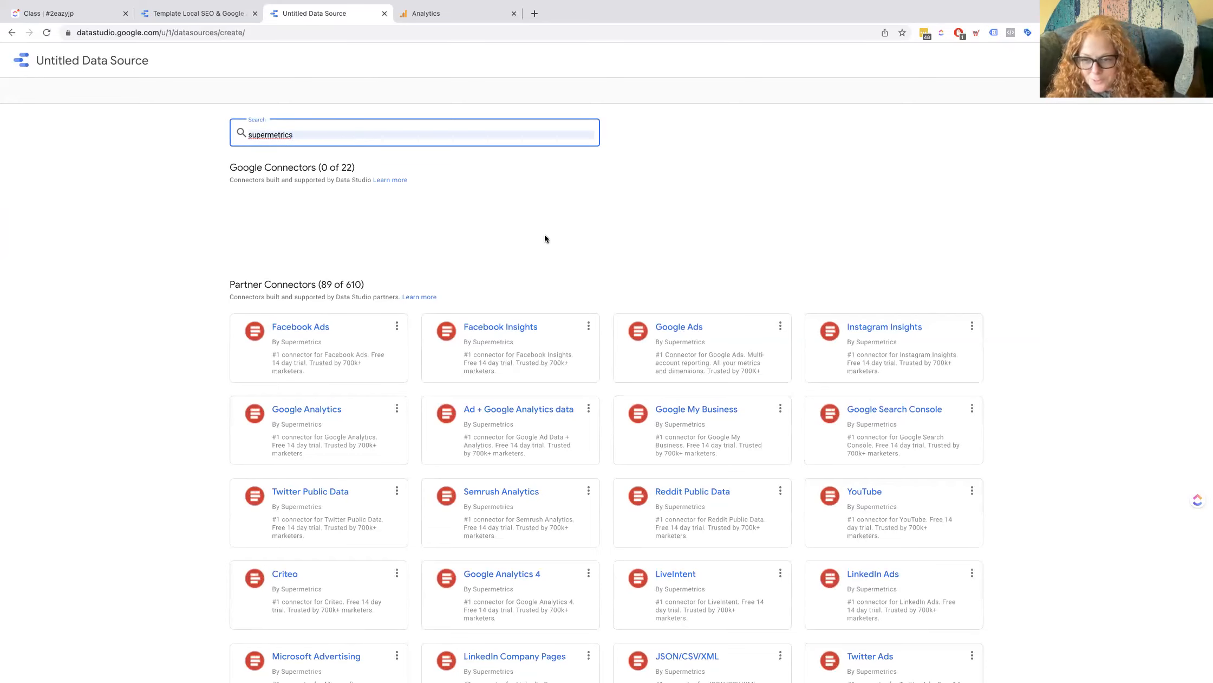
# Step: Look through the Supermetrics partner connectors from Facebook Ads down to Salesforce and Semrush Projects, and return to the start of the list
pyautogui.scroll(-5, 545, 239)
pyautogui.scroll(-1, 565, 245)
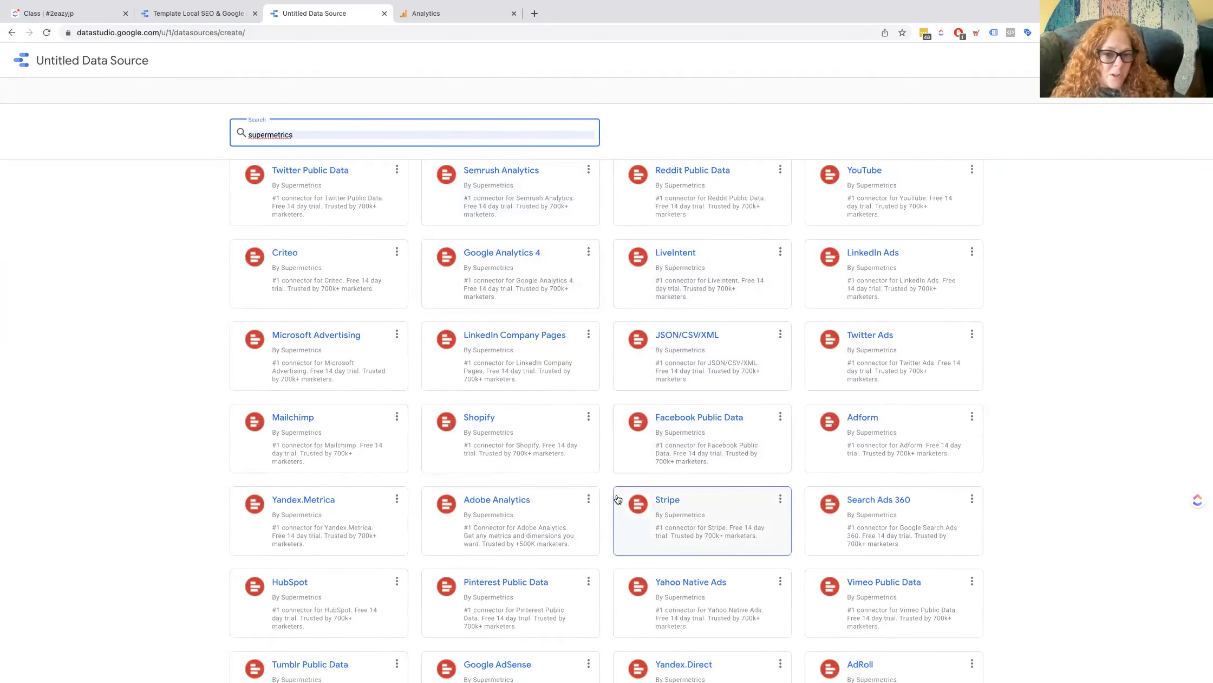
pyautogui.scroll(-3, 623, 496)
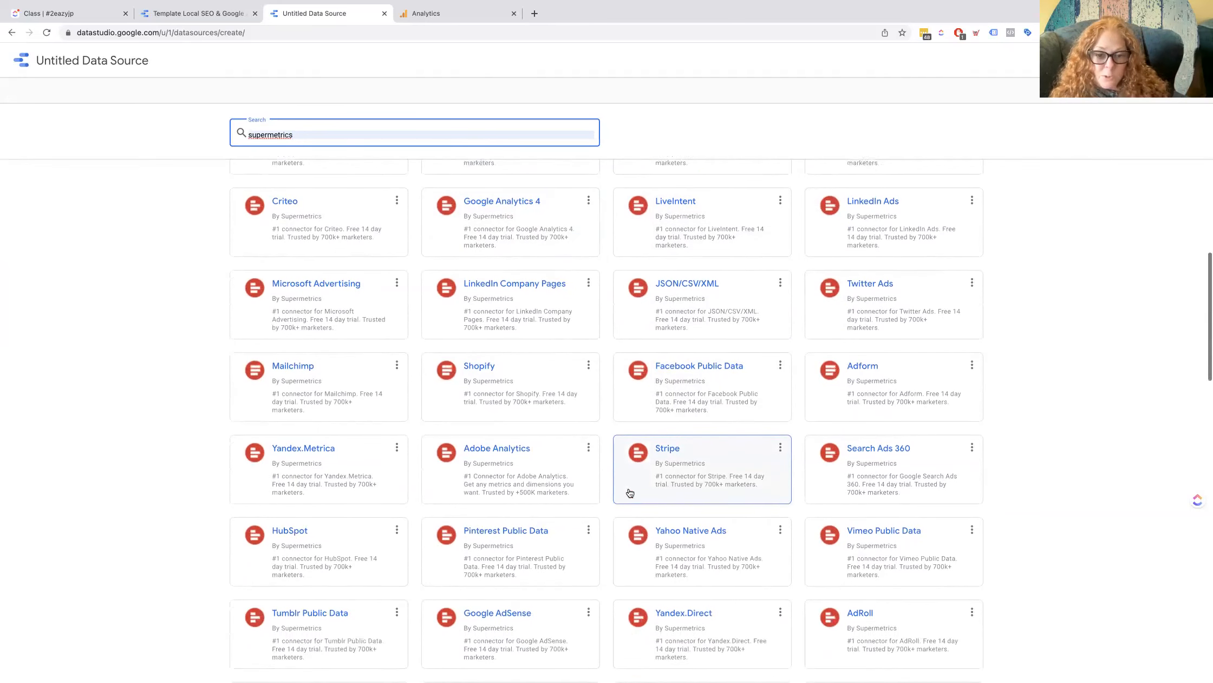
pyautogui.scroll(-2, 628, 490)
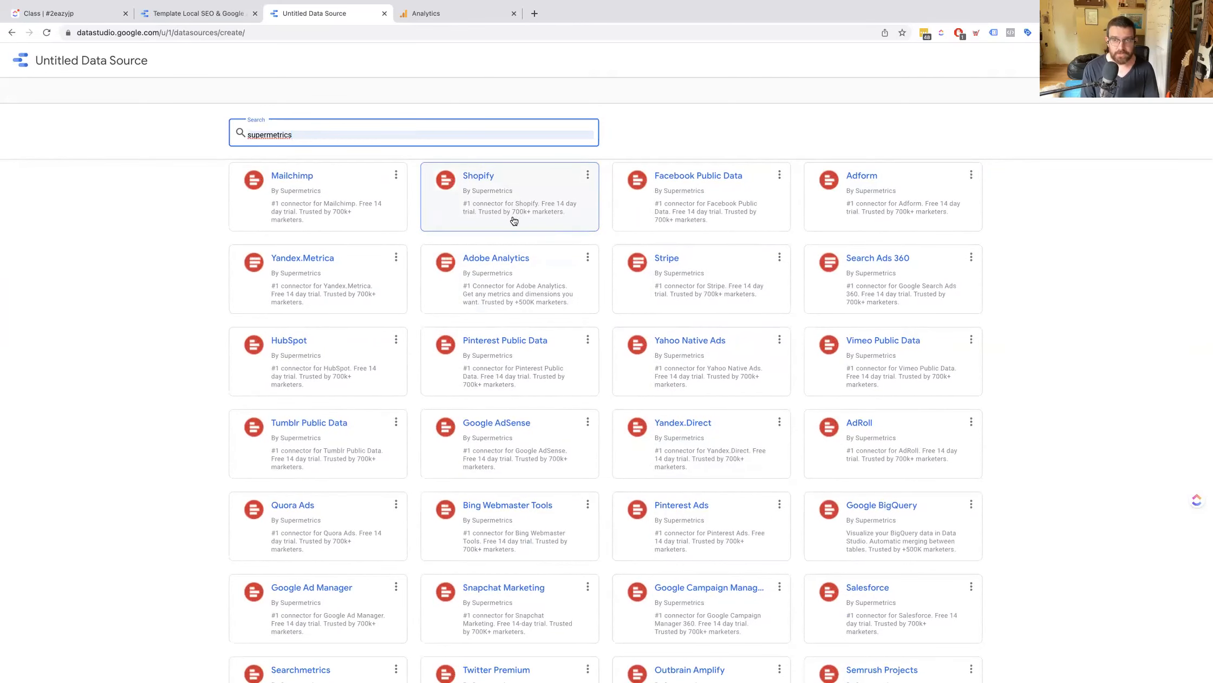
pyautogui.scroll(1, 513, 221)
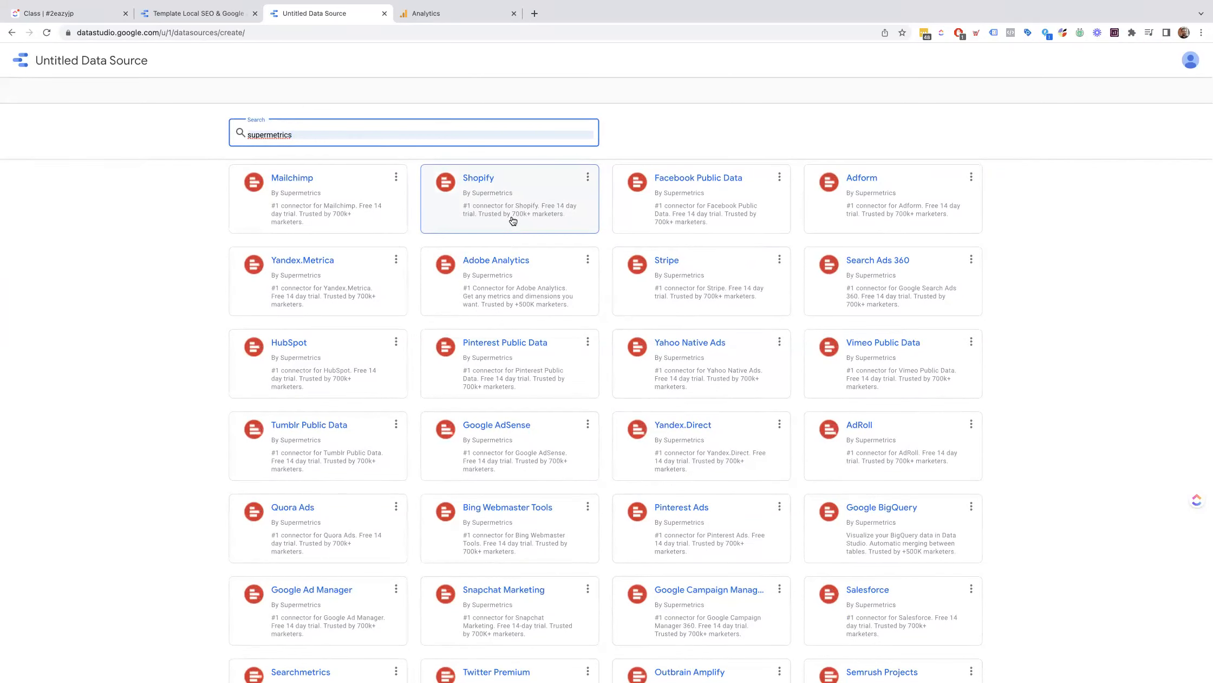
pyautogui.scroll(-1, 492, 247)
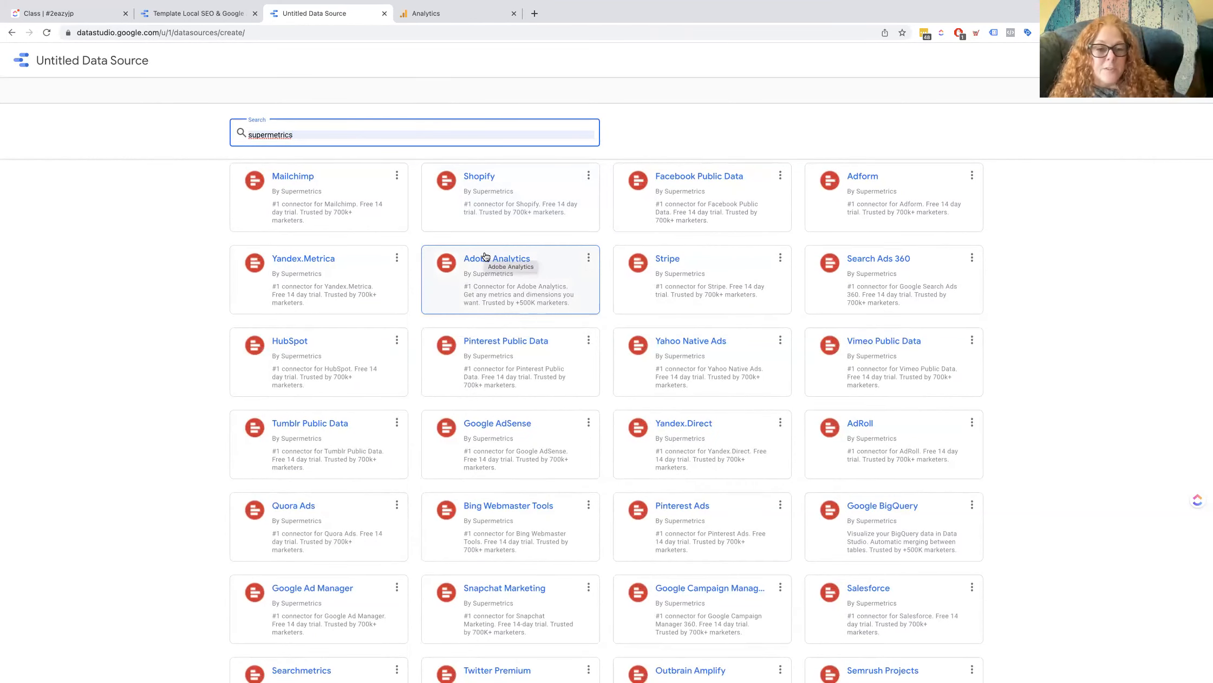
pyautogui.scroll(5, 480, 281)
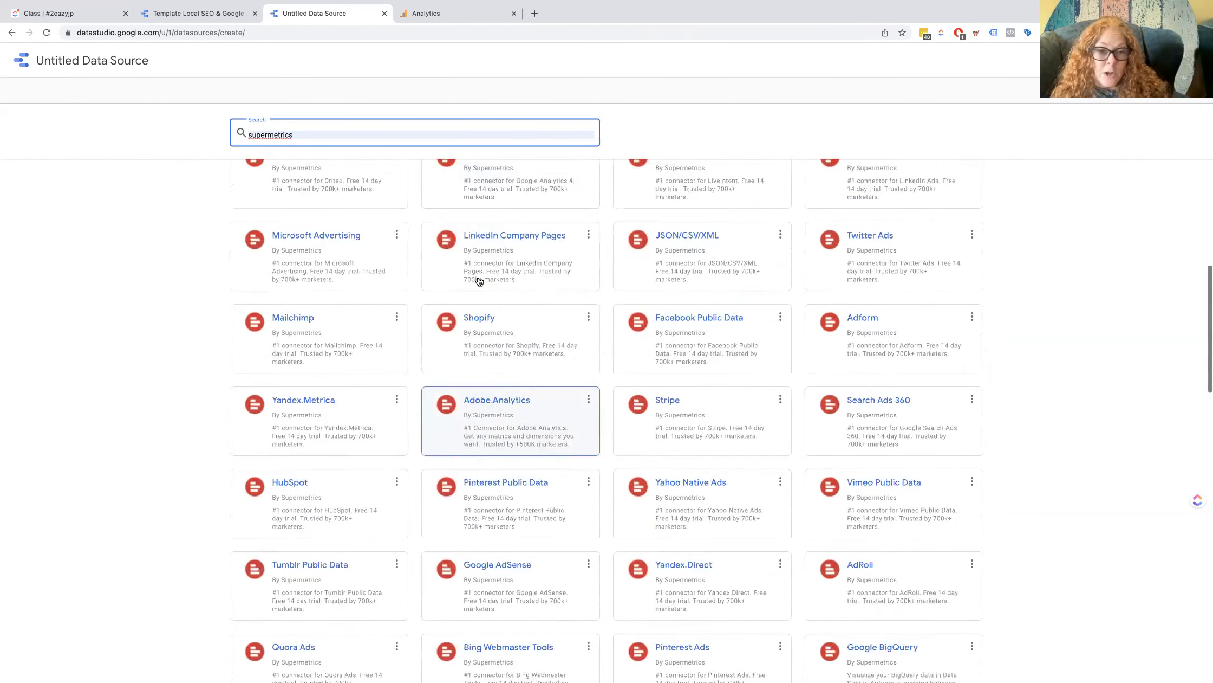
pyautogui.scroll(4, 480, 282)
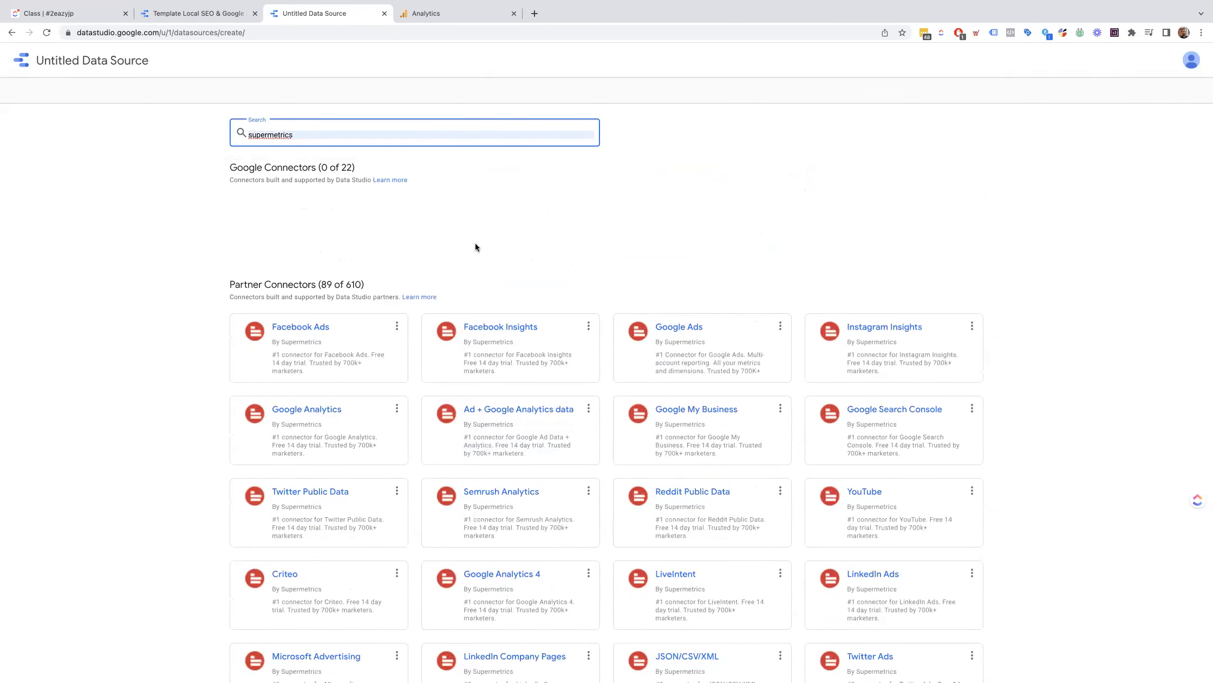
# Step: Replace the connector search term with "free" and look over the matching partner connectors
pyautogui.press('BackSpace')
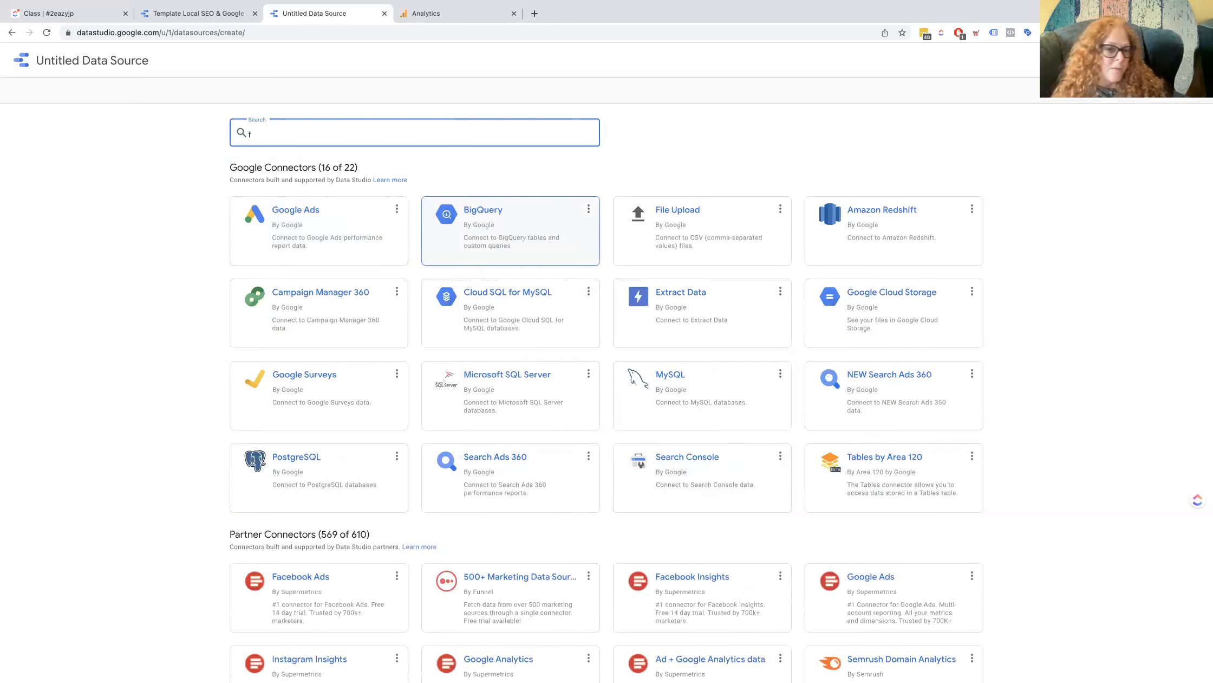
pyautogui.write('ree')
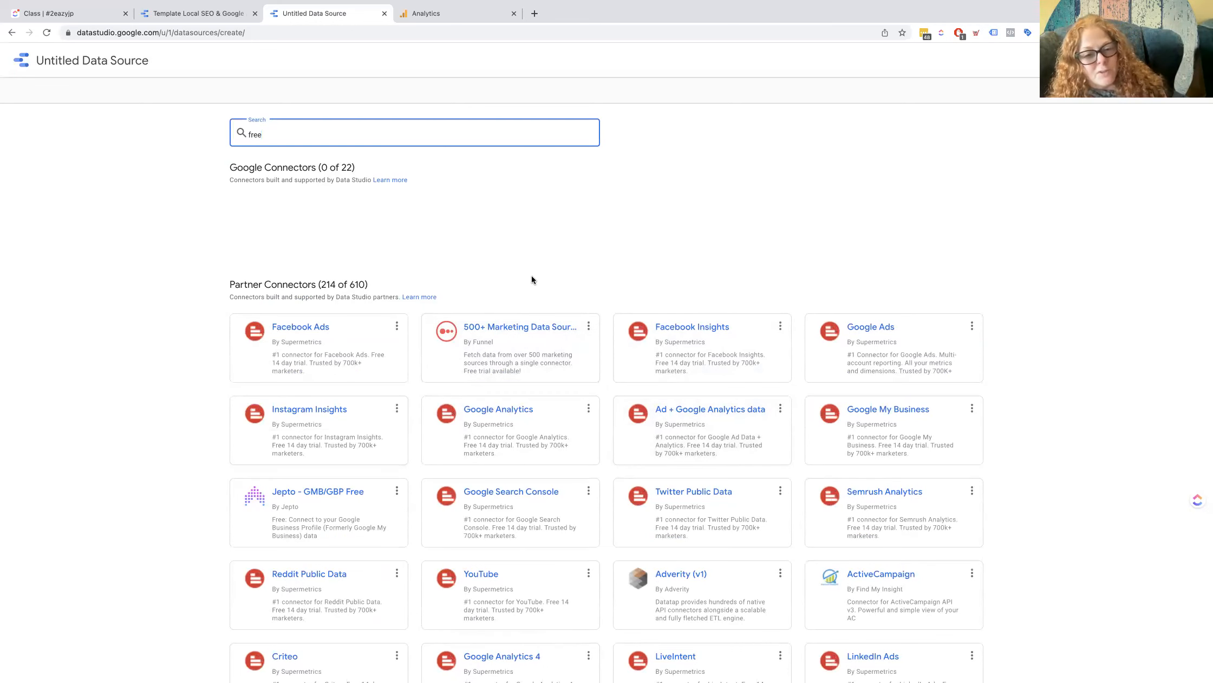
pyautogui.scroll(-2, 533, 282)
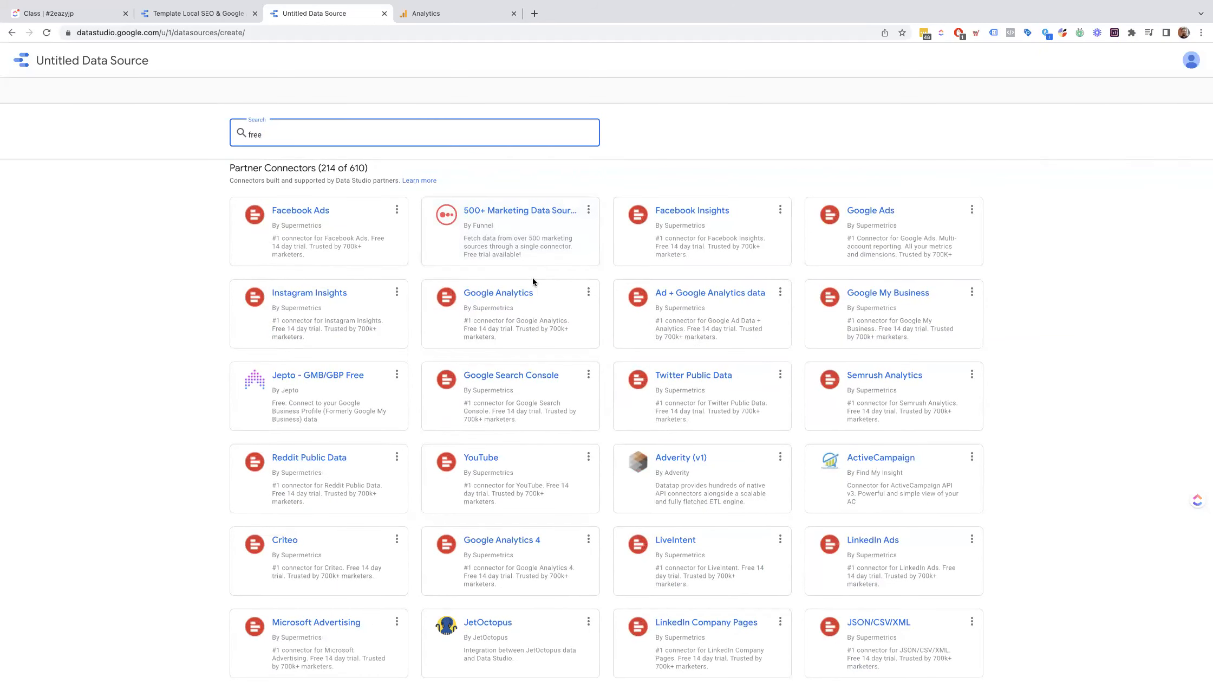
# Step: Clear the connector search and look over the Google connectors from Google Analytics down to Tables by Area 120
pyautogui.scroll(1, 533, 281)
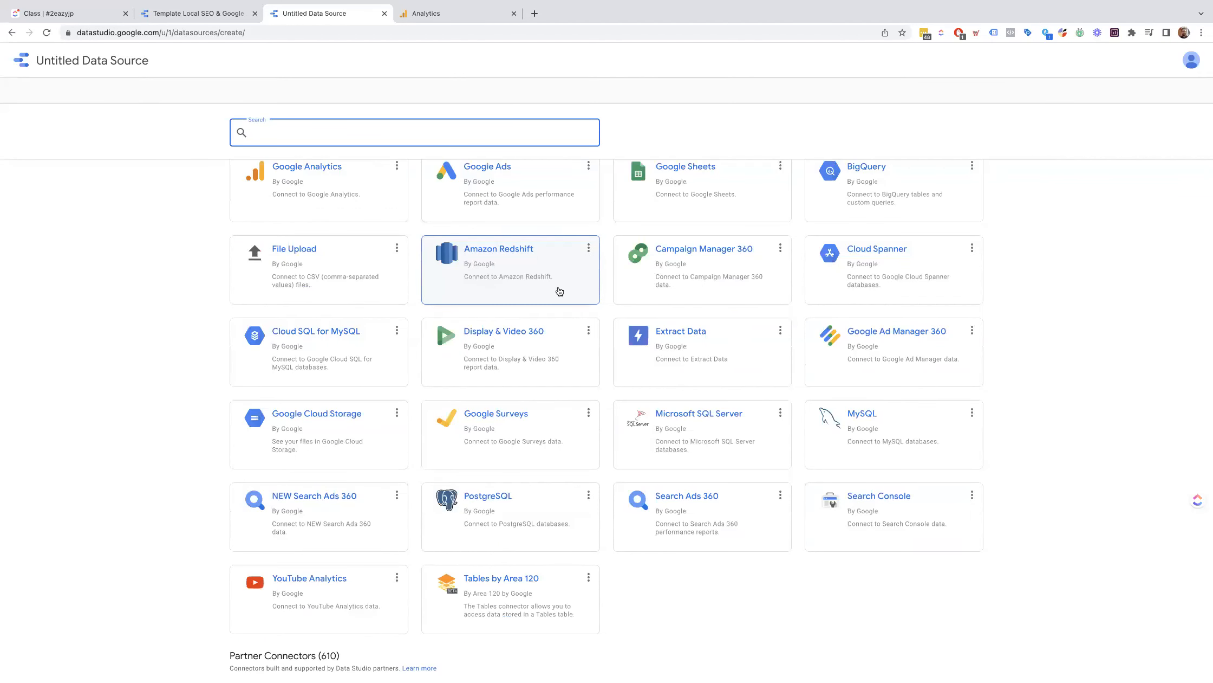
pyautogui.scroll(1, 560, 292)
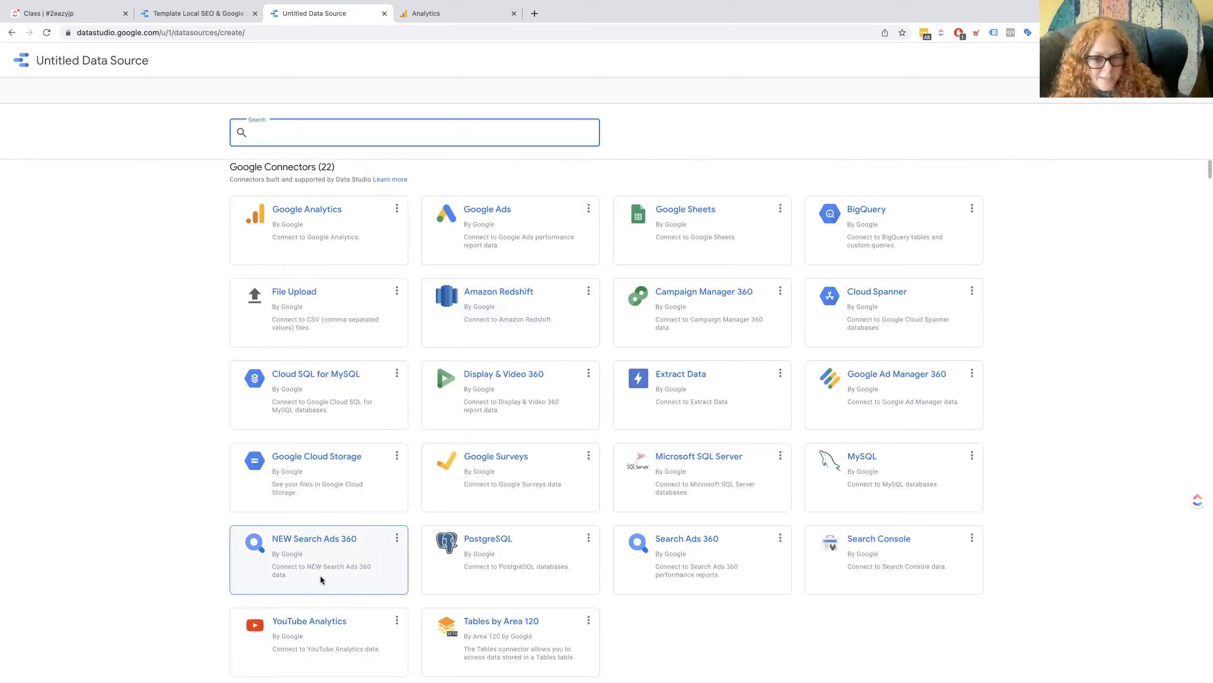
pyautogui.scroll(-1, 486, 536)
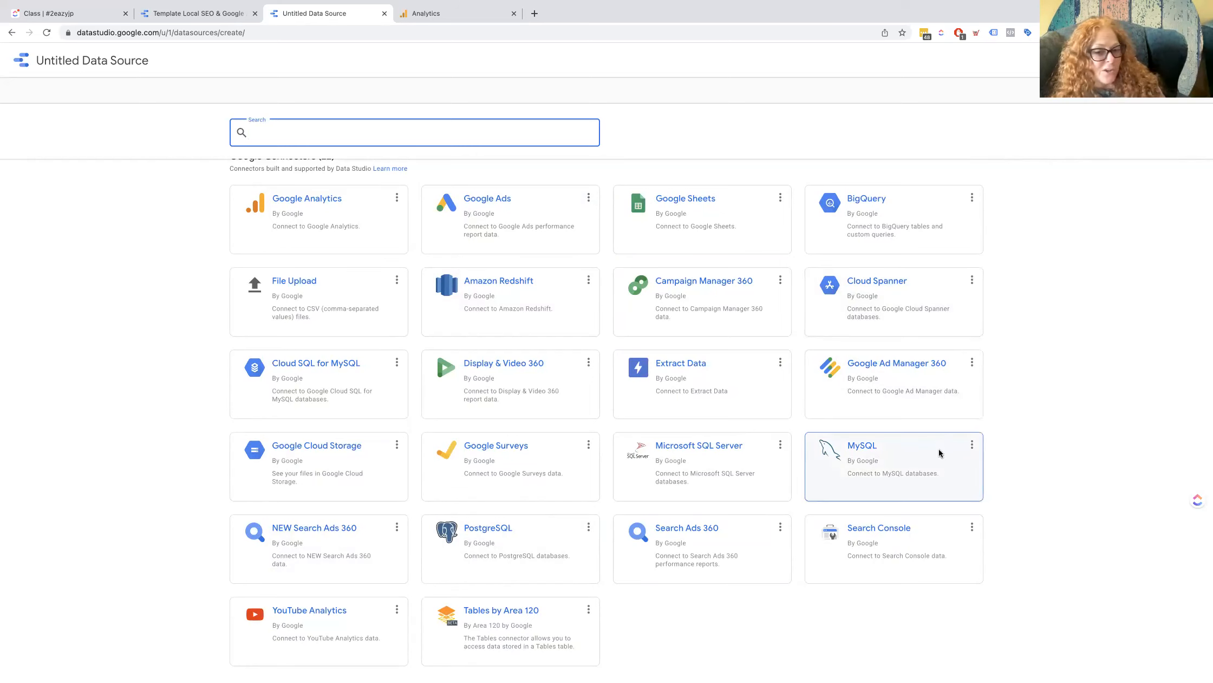
pyautogui.scroll(-2, 664, 601)
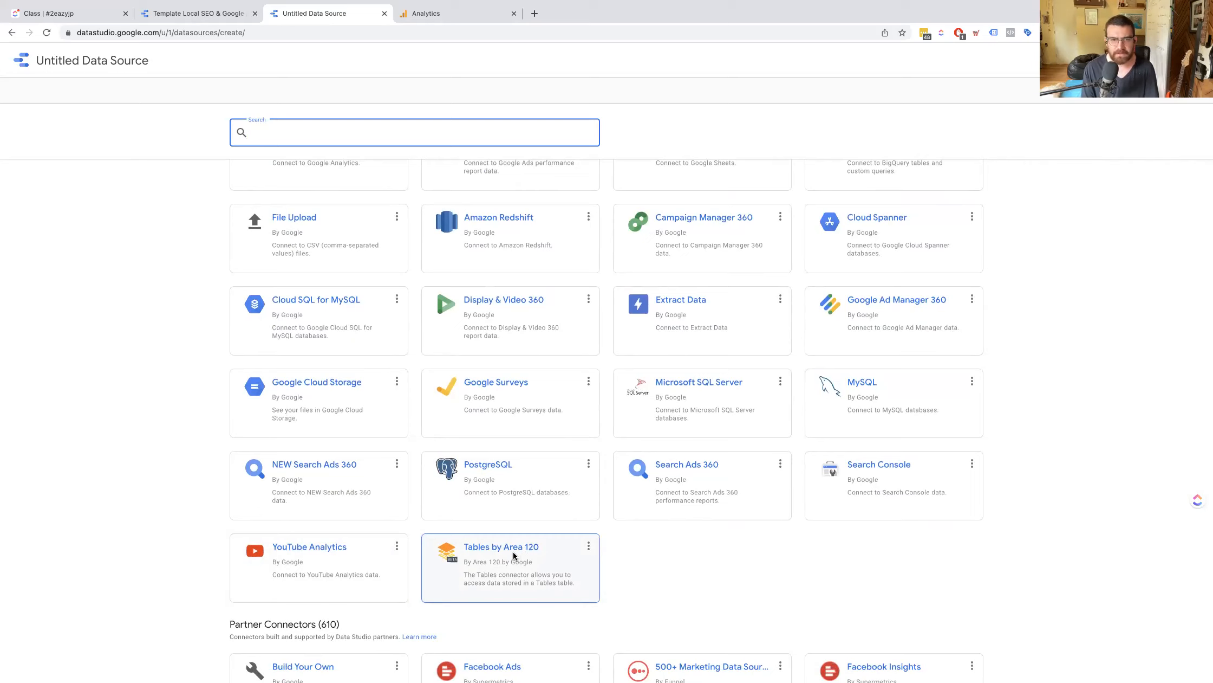
pyautogui.scroll(2, 482, 552)
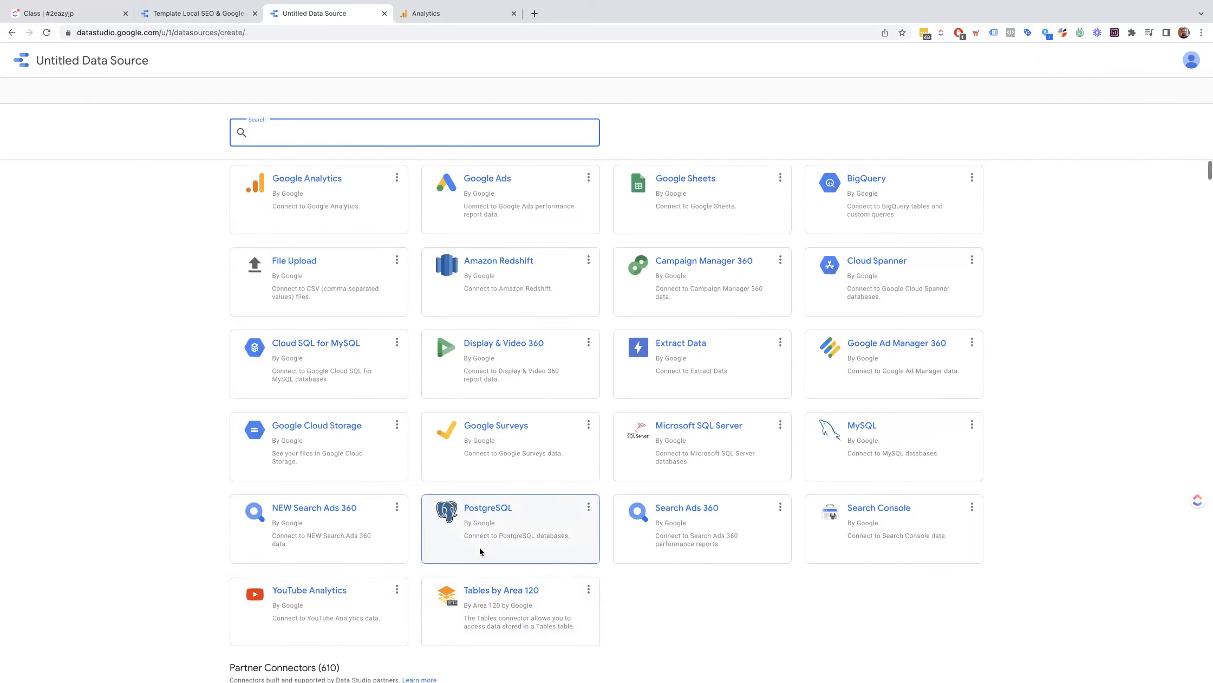
# Step: Look through the unfiltered partner connectors from Build Your Own down to Analytics Canvas and Ad, Analytics, Social Data
pyautogui.scroll(-3, 484, 552)
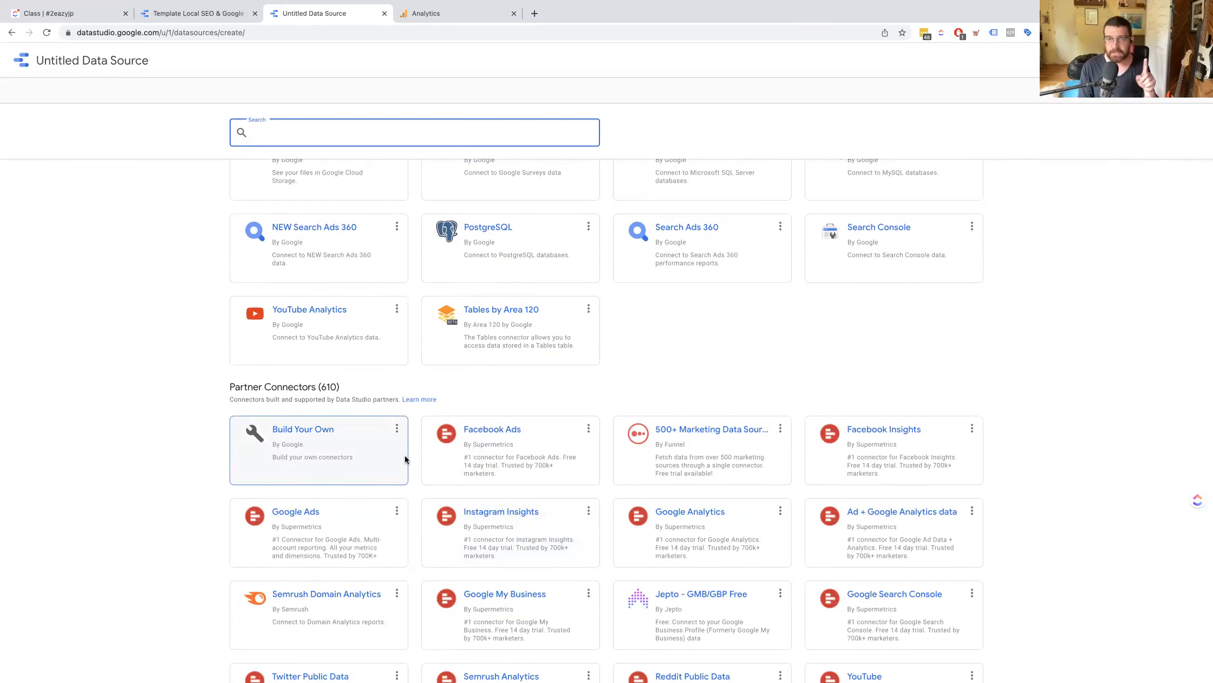
pyautogui.scroll(-3, 466, 464)
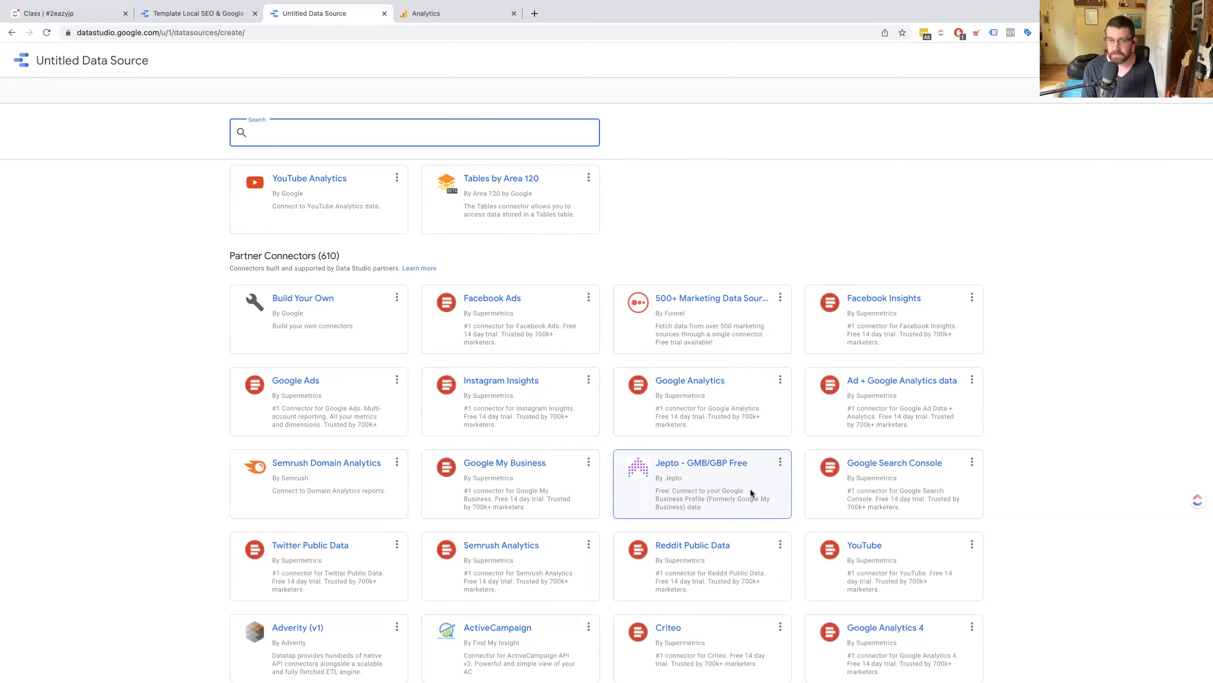
pyautogui.scroll(-1, 752, 490)
pyautogui.scroll(-3, 752, 490)
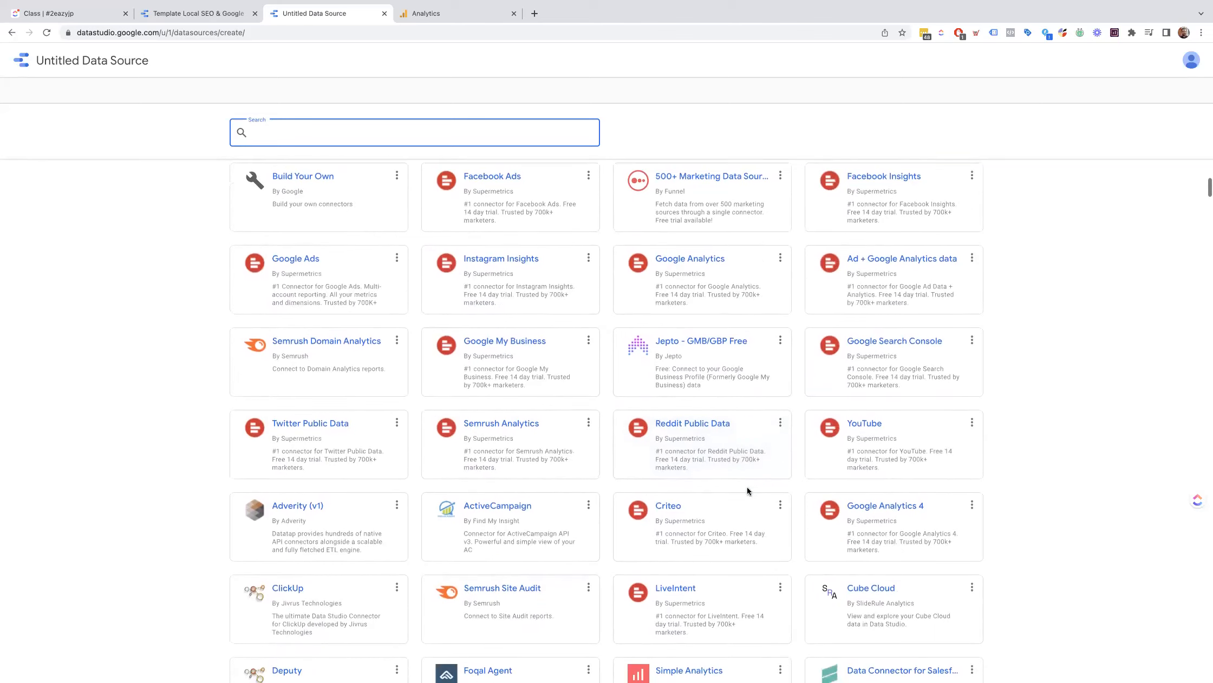
pyautogui.scroll(-6, 707, 488)
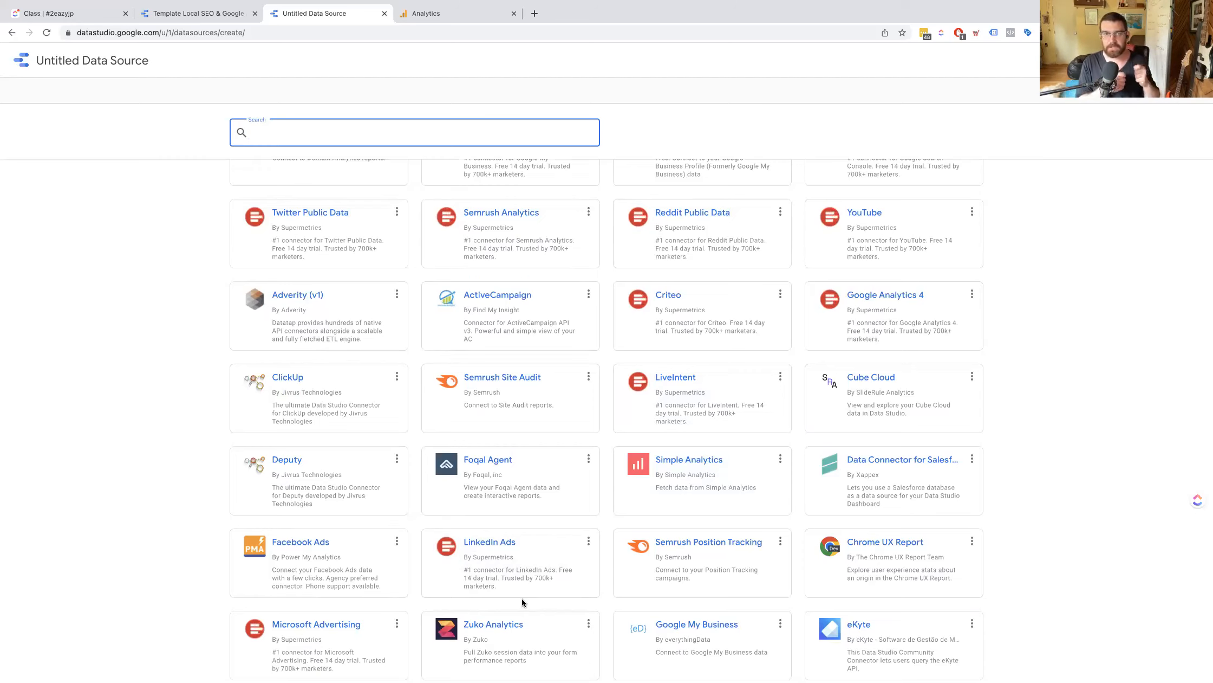
pyautogui.scroll(-5, 521, 598)
pyautogui.scroll(4, 525, 598)
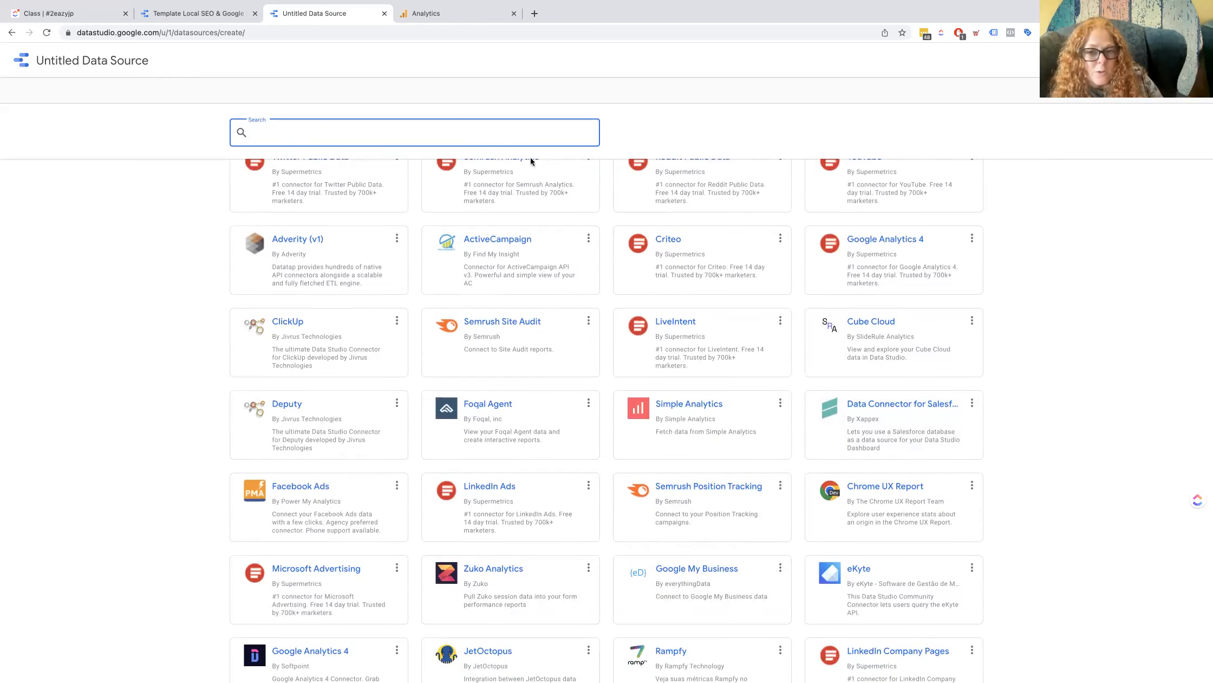
pyautogui.scroll(-2, 648, 363)
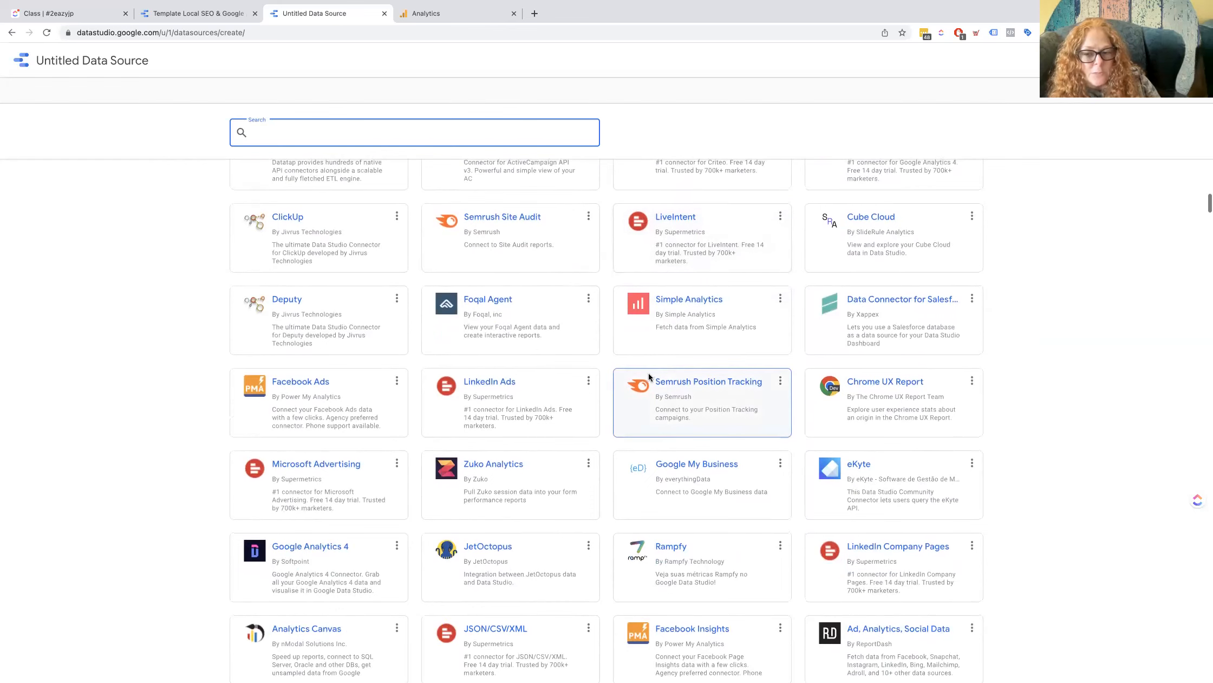
pyautogui.scroll(-1, 669, 421)
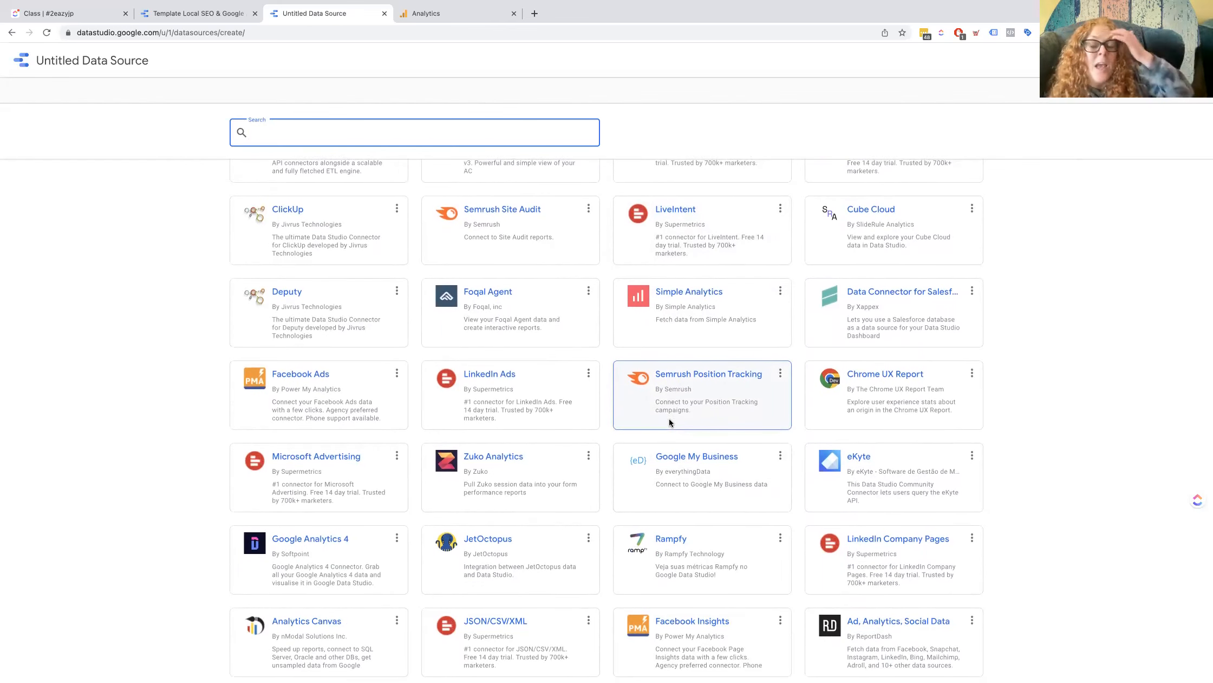
pyautogui.scroll(-1, 670, 420)
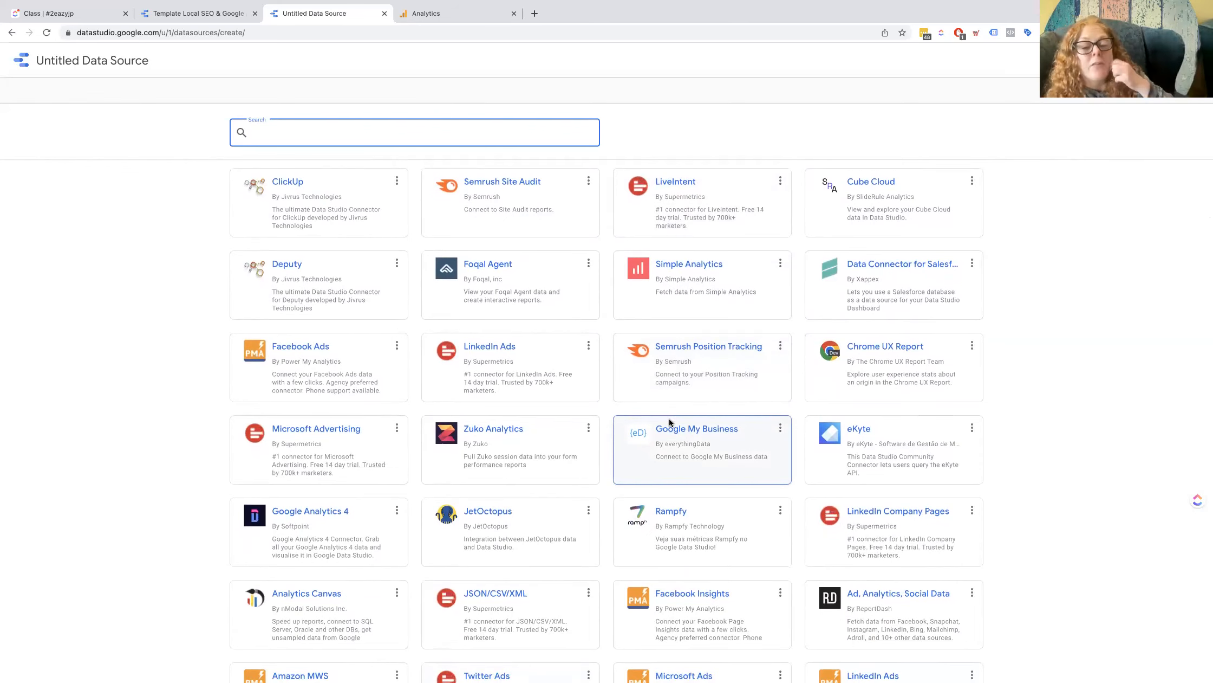
# Step: Go back up through the partner connectors to the Google connectors section and leave the search field
pyautogui.scroll(1, 669, 423)
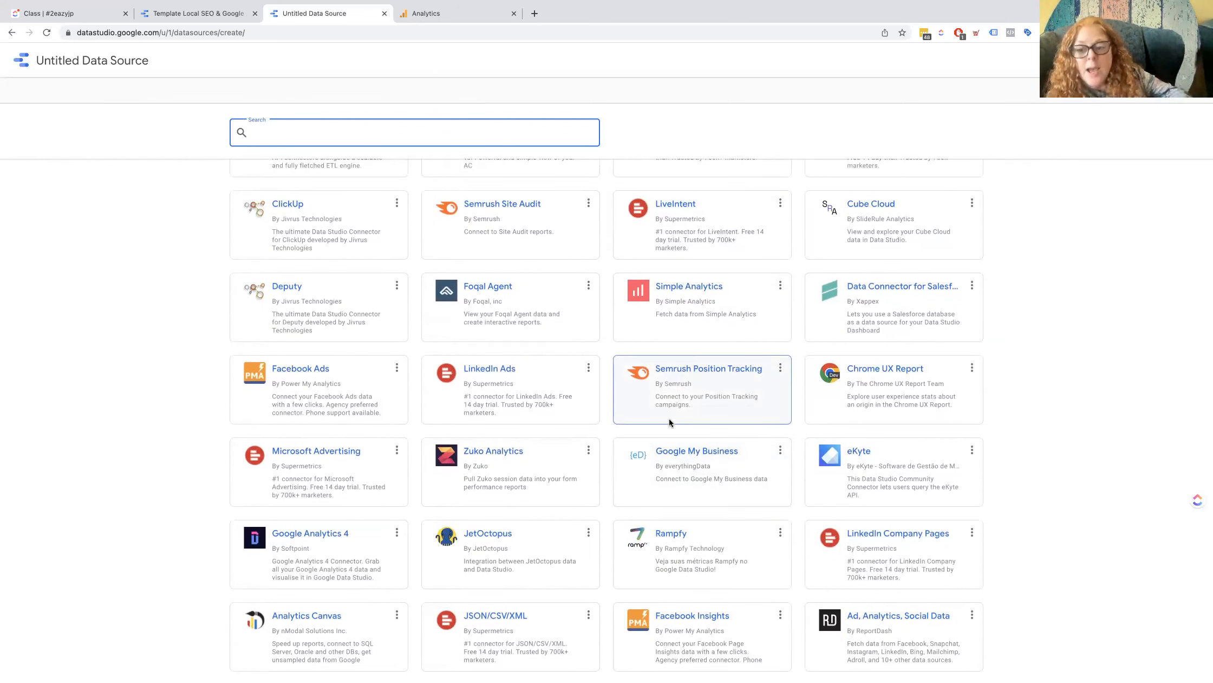
pyautogui.scroll(4, 685, 405)
pyautogui.scroll(6, 685, 410)
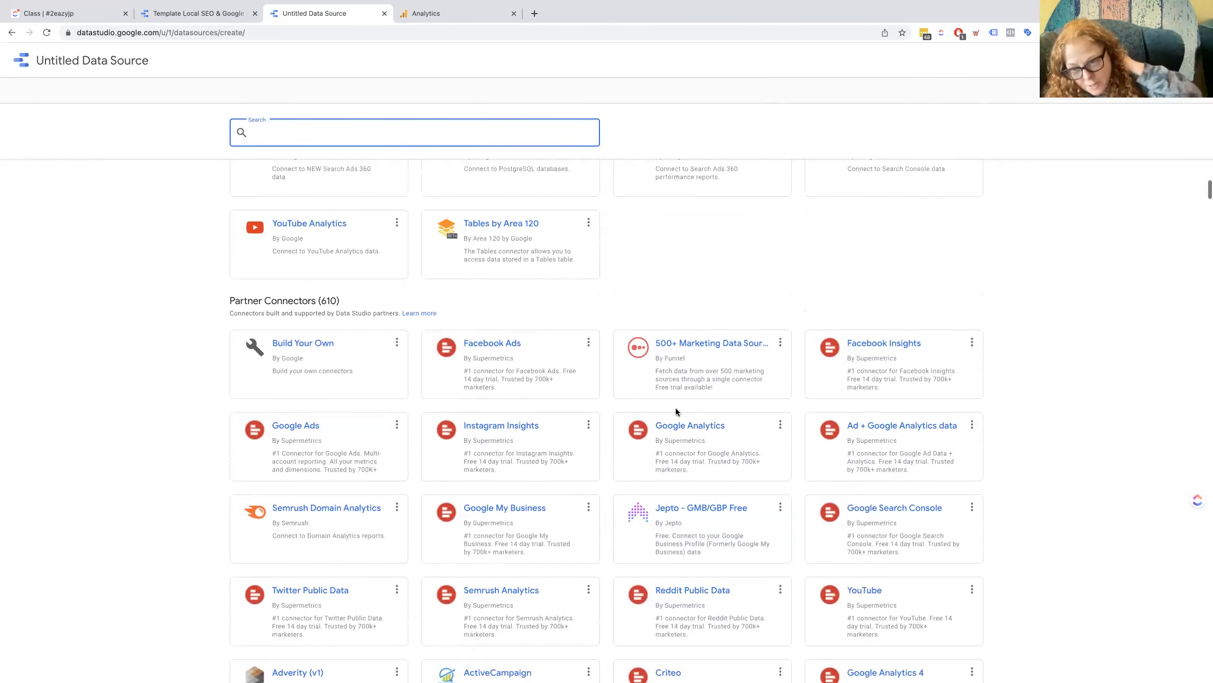
pyautogui.scroll(6, 680, 409)
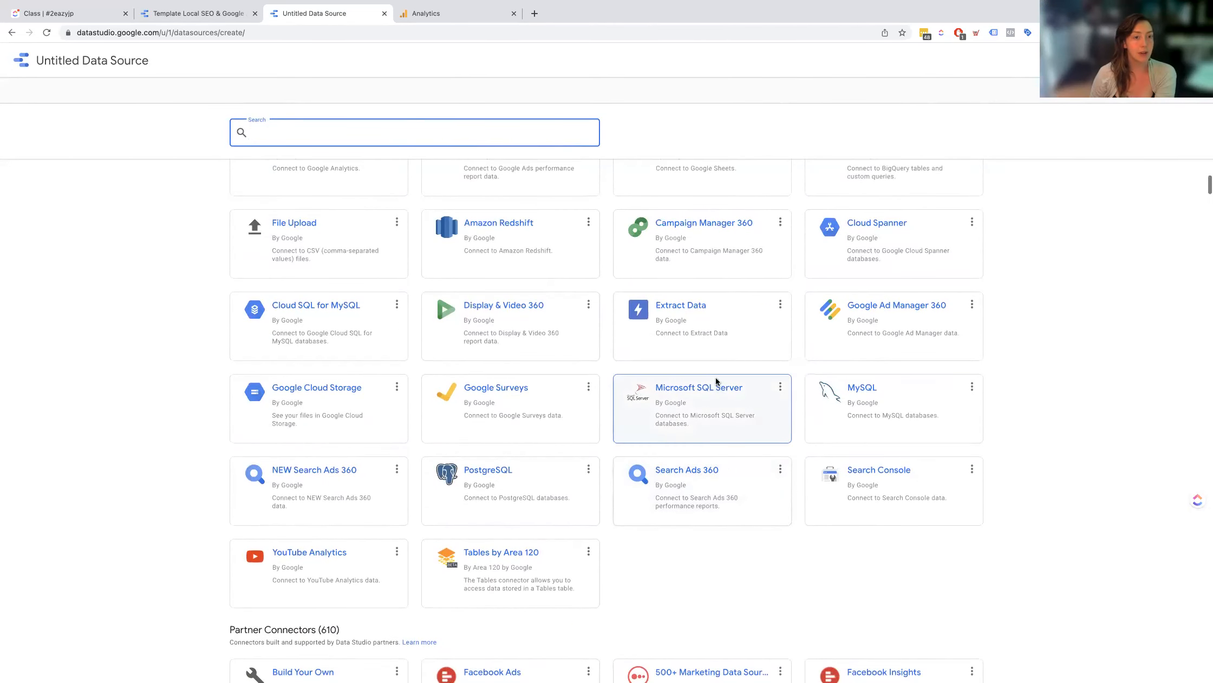
pyautogui.scroll(2, 715, 380)
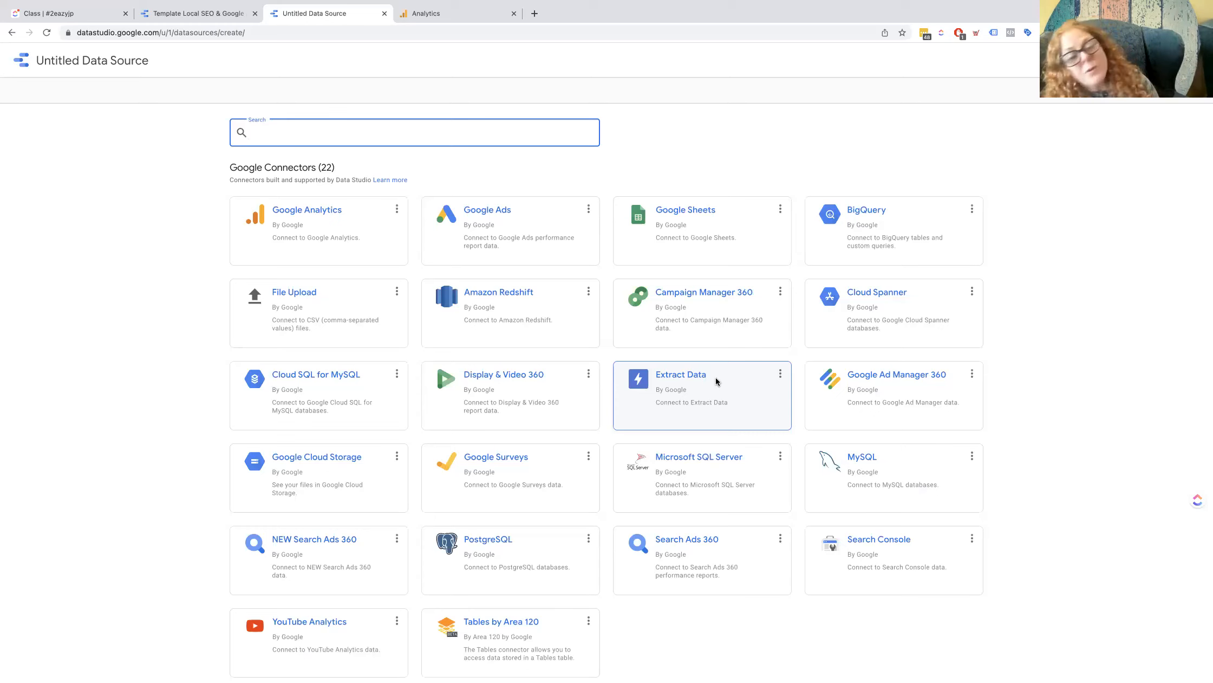
pyautogui.scroll(-1, 783, 373)
pyautogui.click(148, 127)
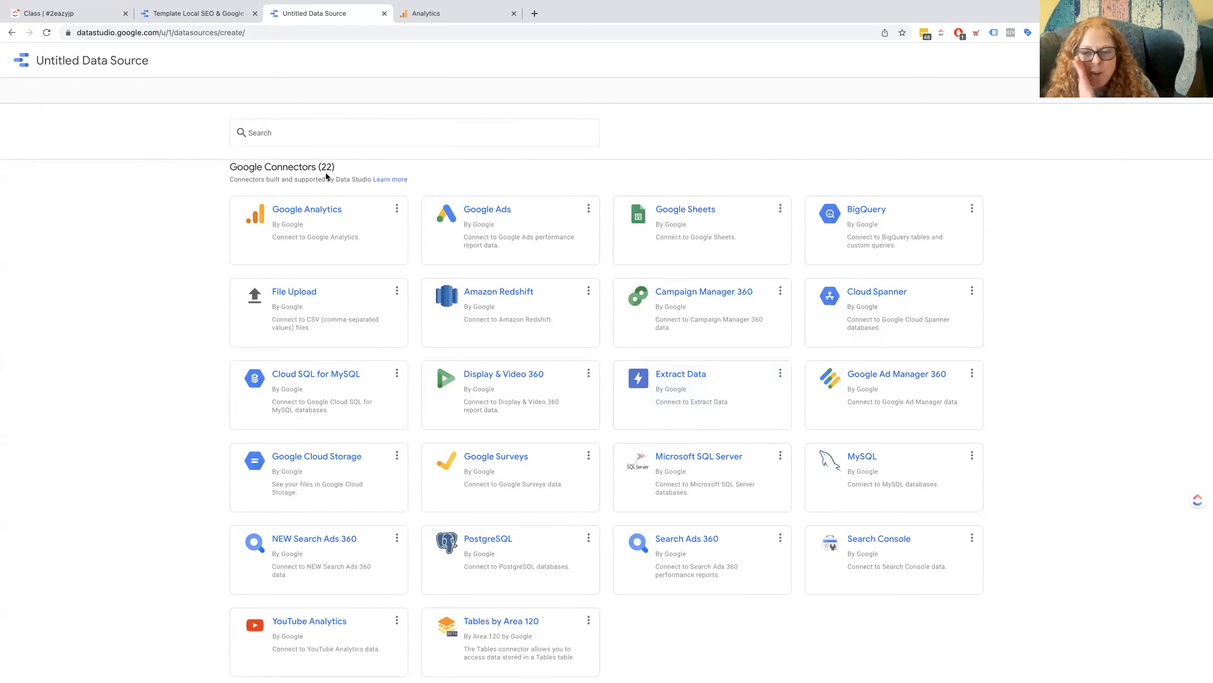
# Step: Leave the connector gallery and open the recent report "Sturm Property Group | SEO | Organic | Monthly Data Report | Overview"
pyautogui.scroll(-3, 724, 238)
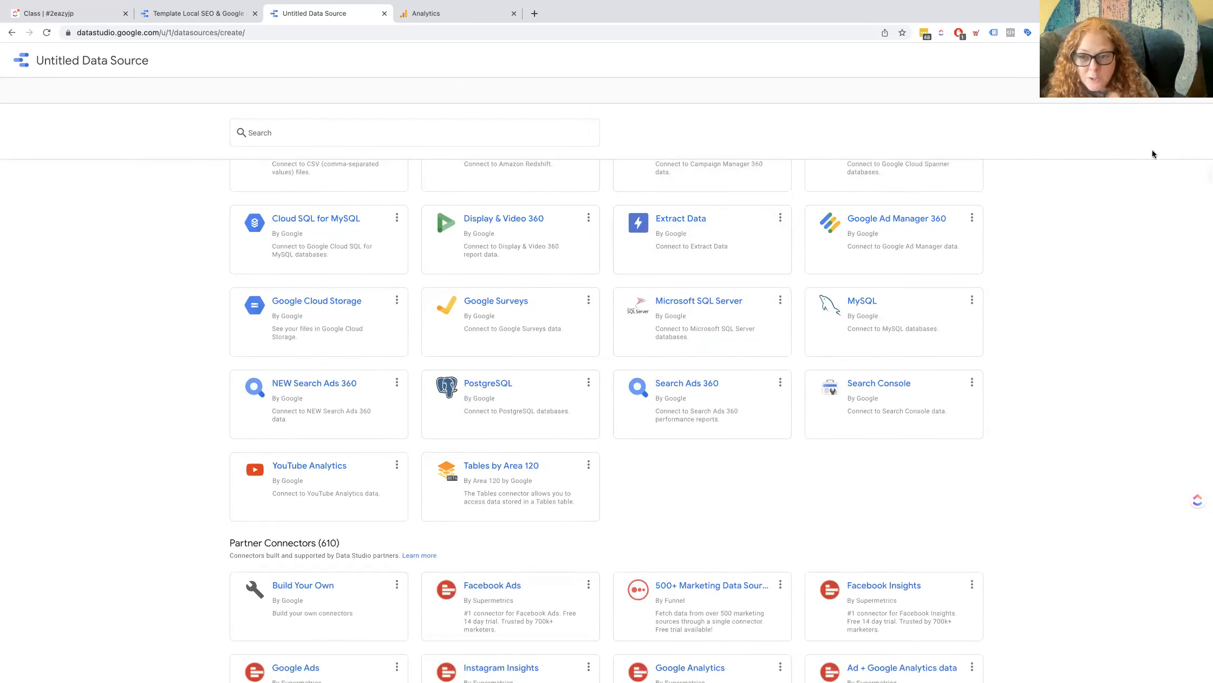
pyautogui.scroll(1, 607, 213)
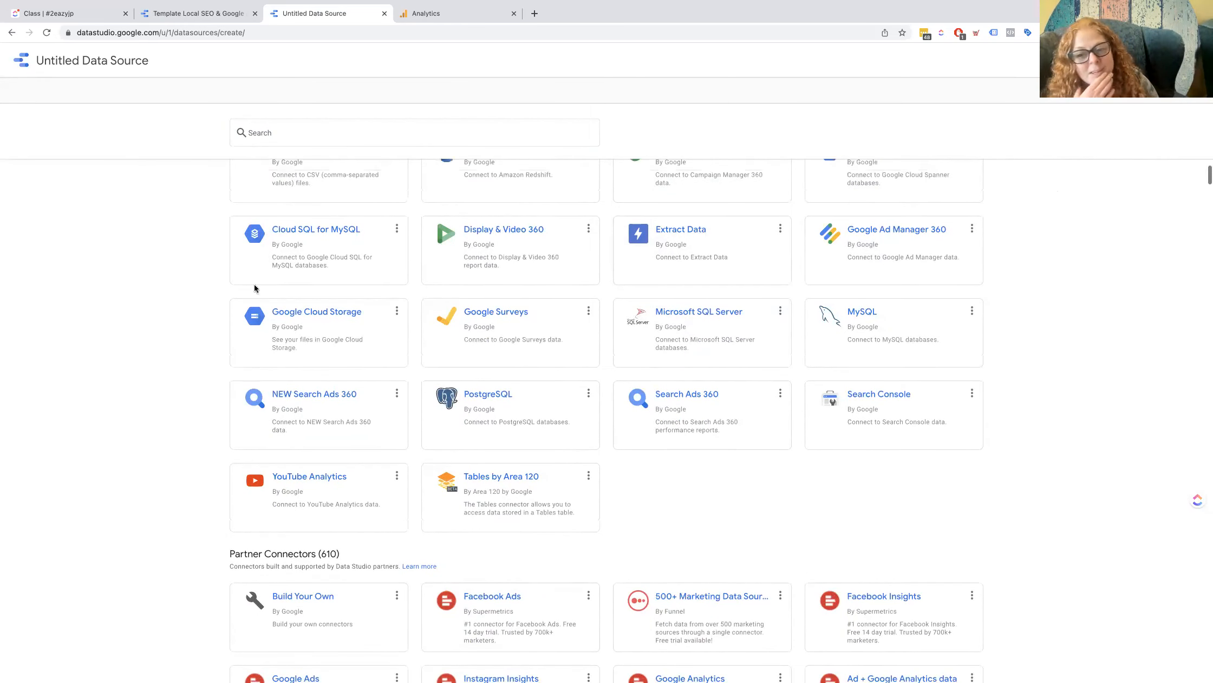
pyautogui.click(17, 59)
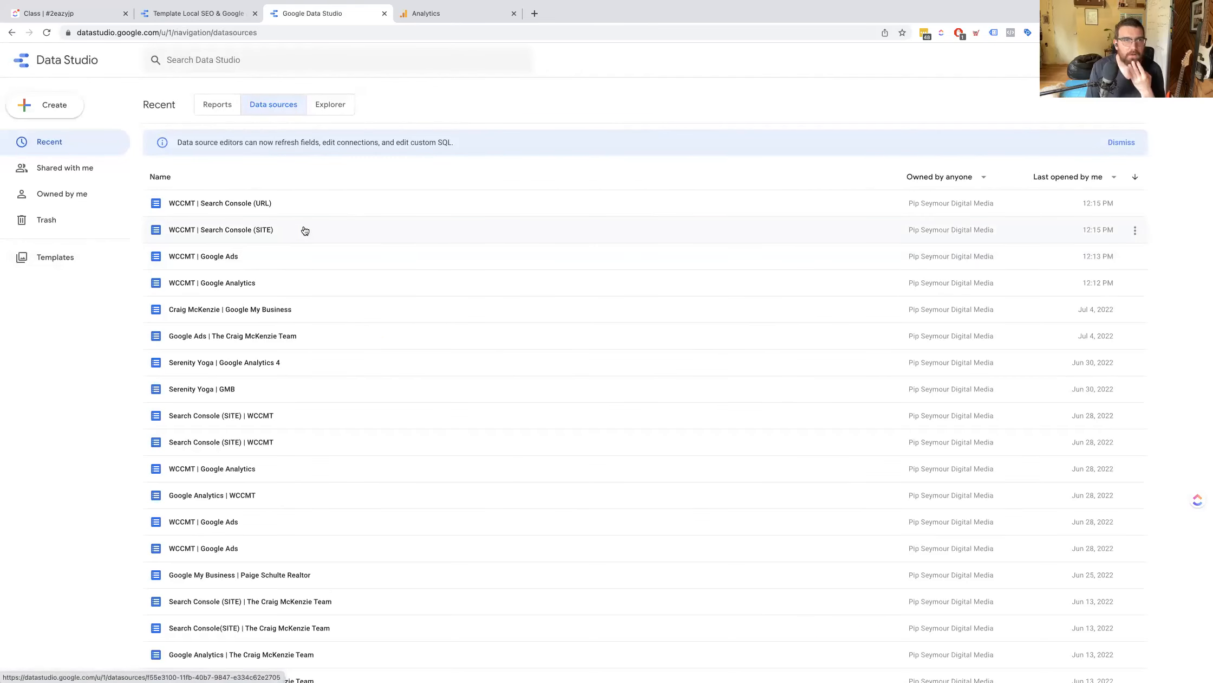
pyautogui.scroll(-1, 303, 231)
pyautogui.scroll(1, 259, 213)
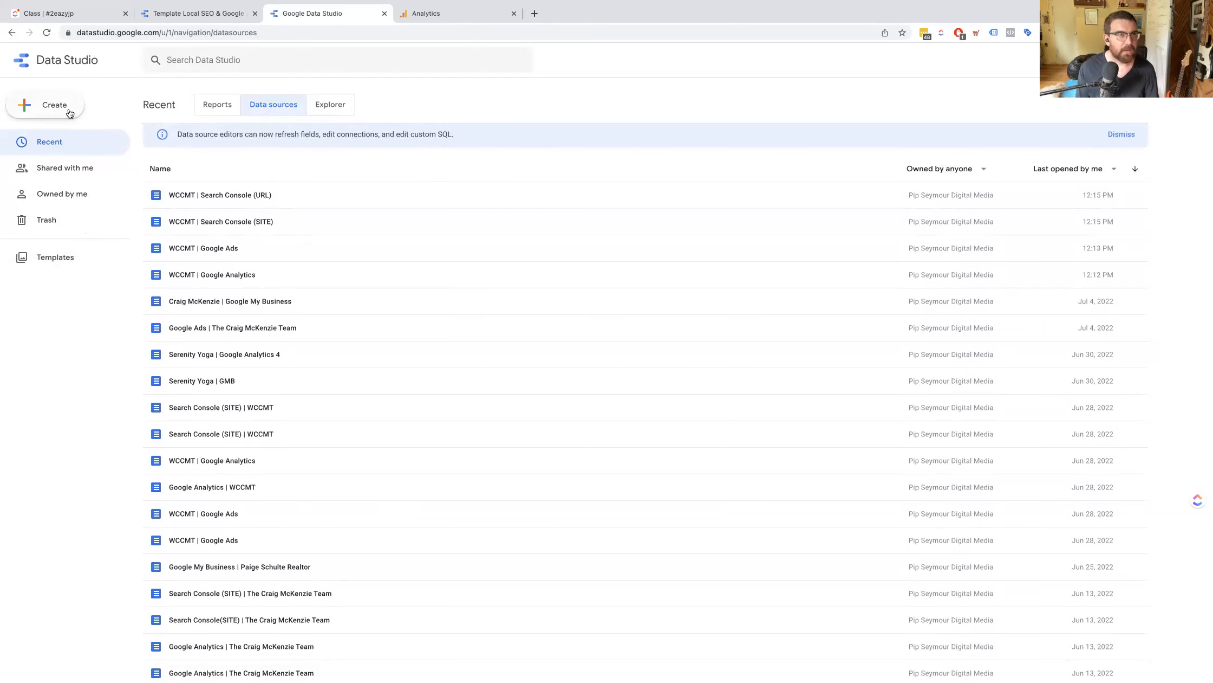
pyautogui.click(212, 109)
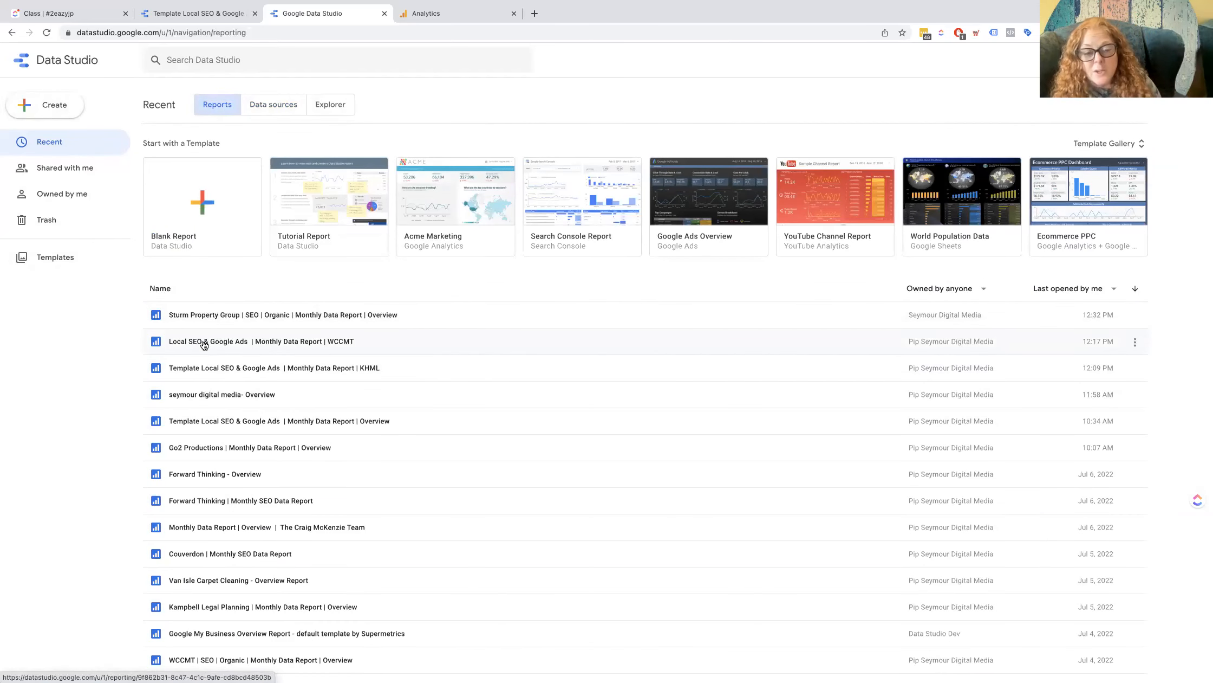
pyautogui.click(230, 315)
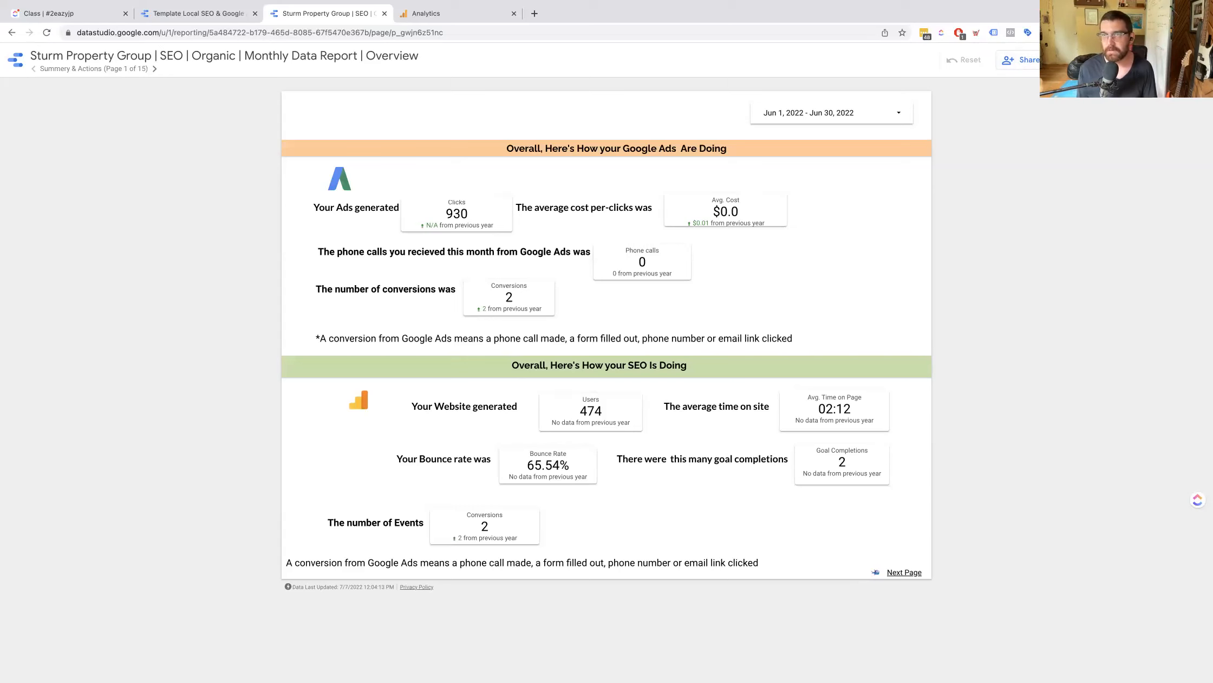
# Step: Edit the report's scheduled email delivery, removing the recipient listed by Gmail address and enabling a customized email subject and message
pyautogui.click(1050, 60)
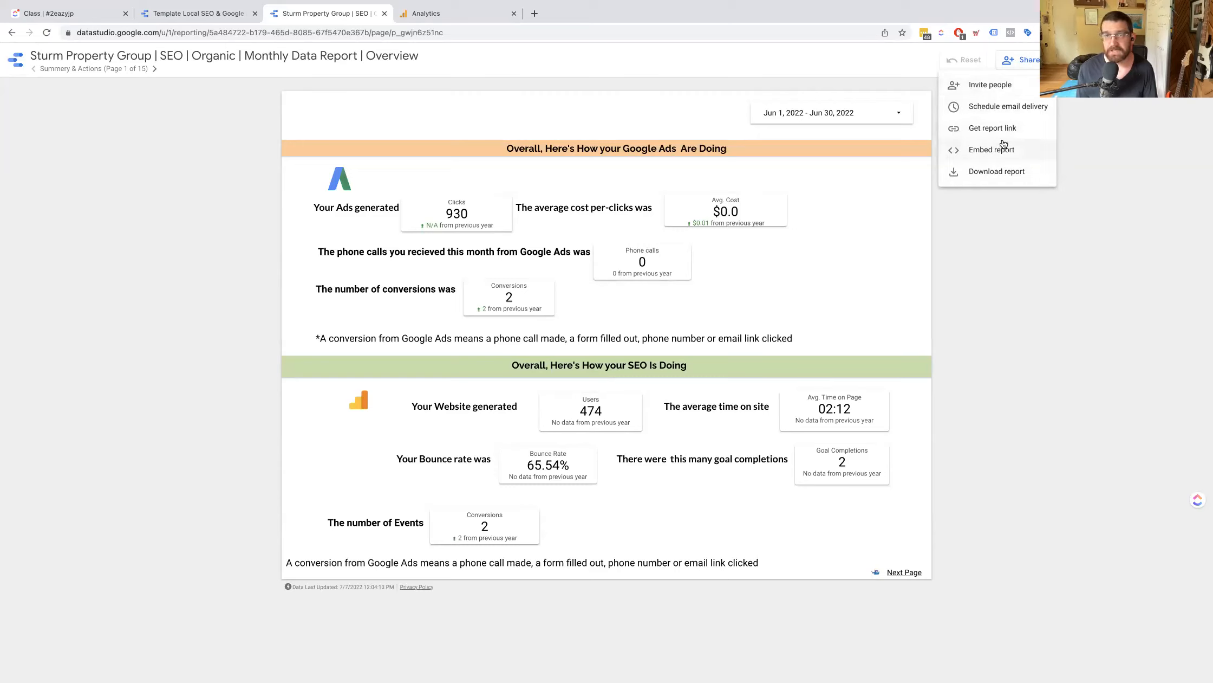
pyautogui.click(973, 108)
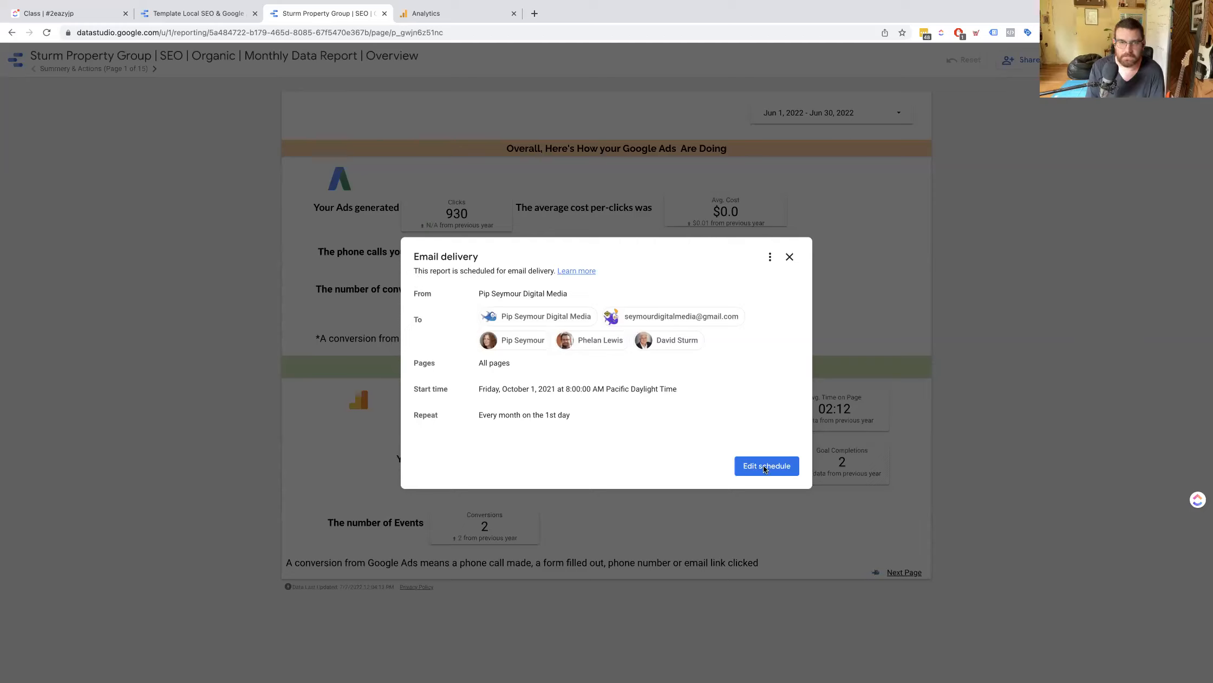
pyautogui.click(778, 461)
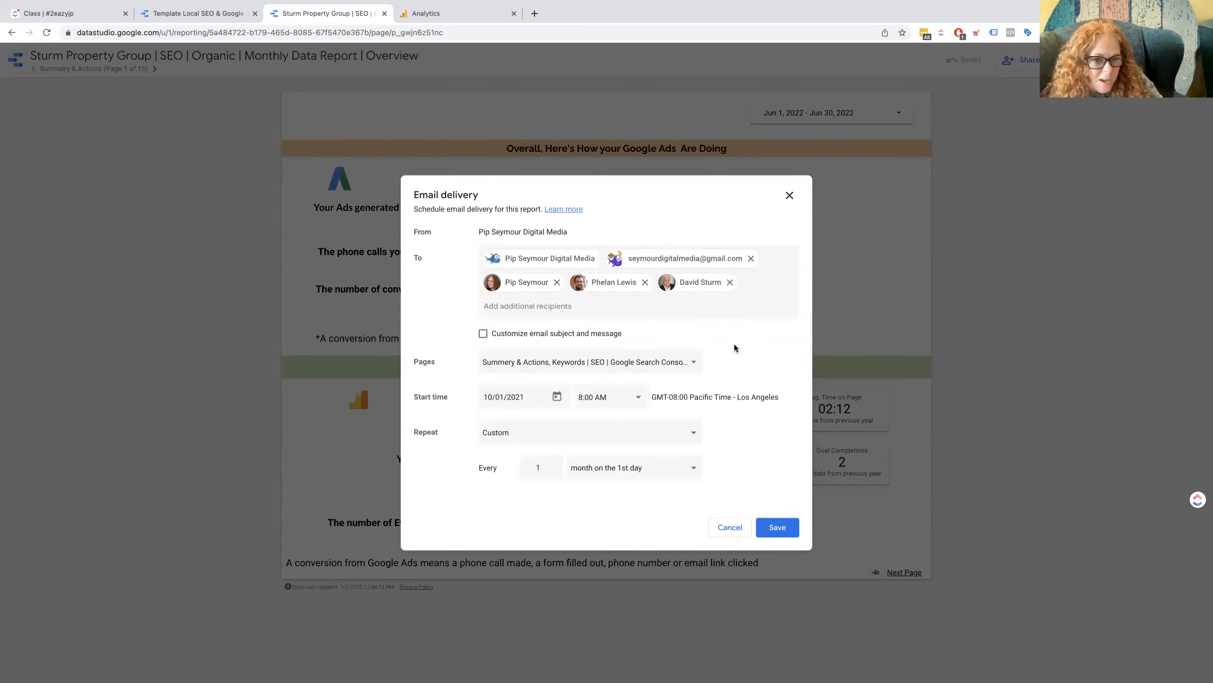
pyautogui.click(751, 258)
pyautogui.click(535, 324)
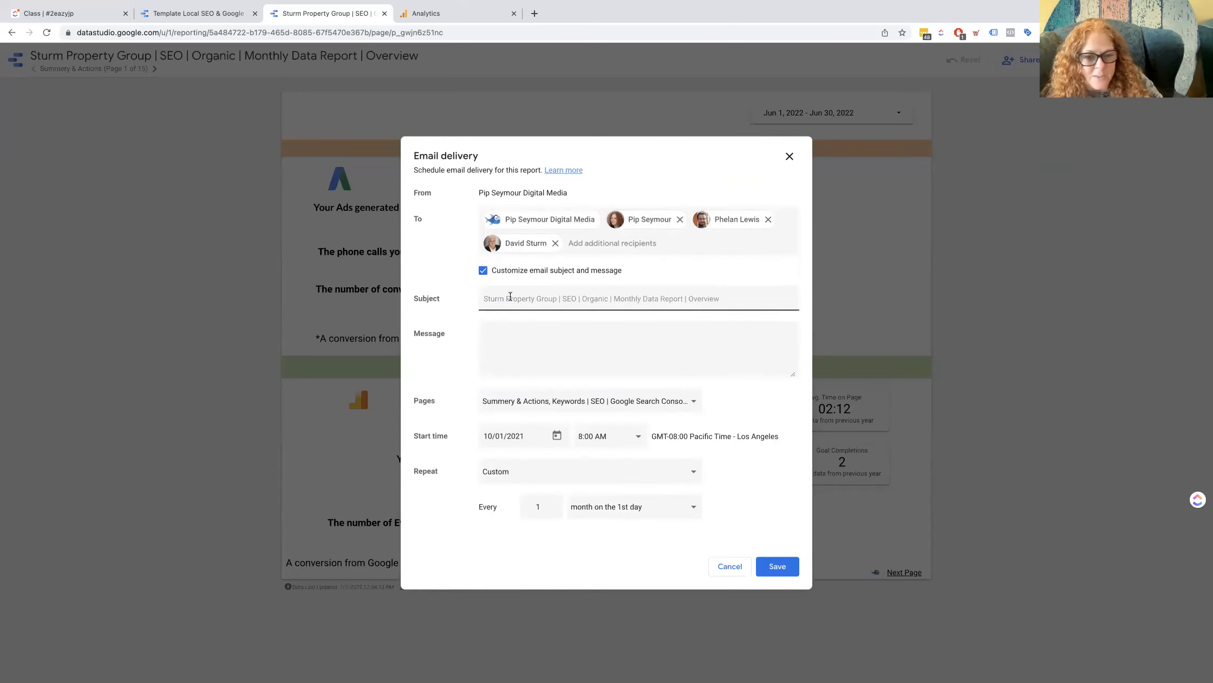
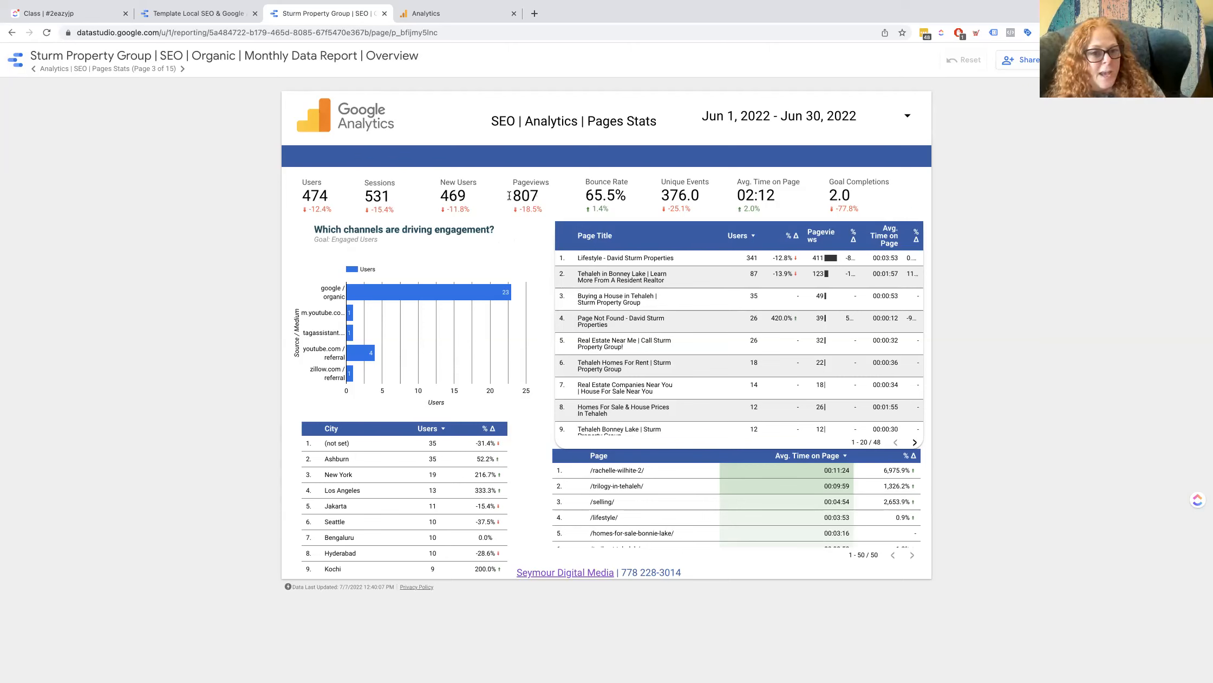
# Step: In edit mode, change the Unique Events scorecard's metric to Goal Conversion Rate and shift the scorecard slightly toward Bounce Rate
pyautogui.click(1094, 60)
pyautogui.click(368, 217)
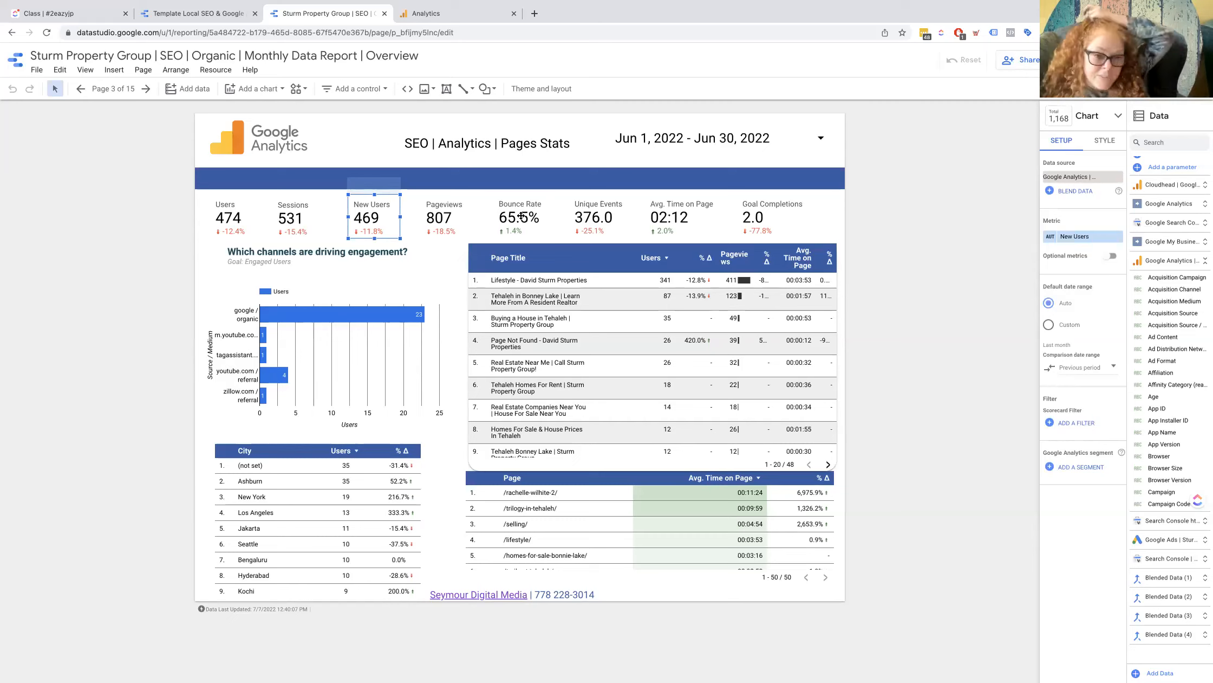
pyautogui.click(588, 220)
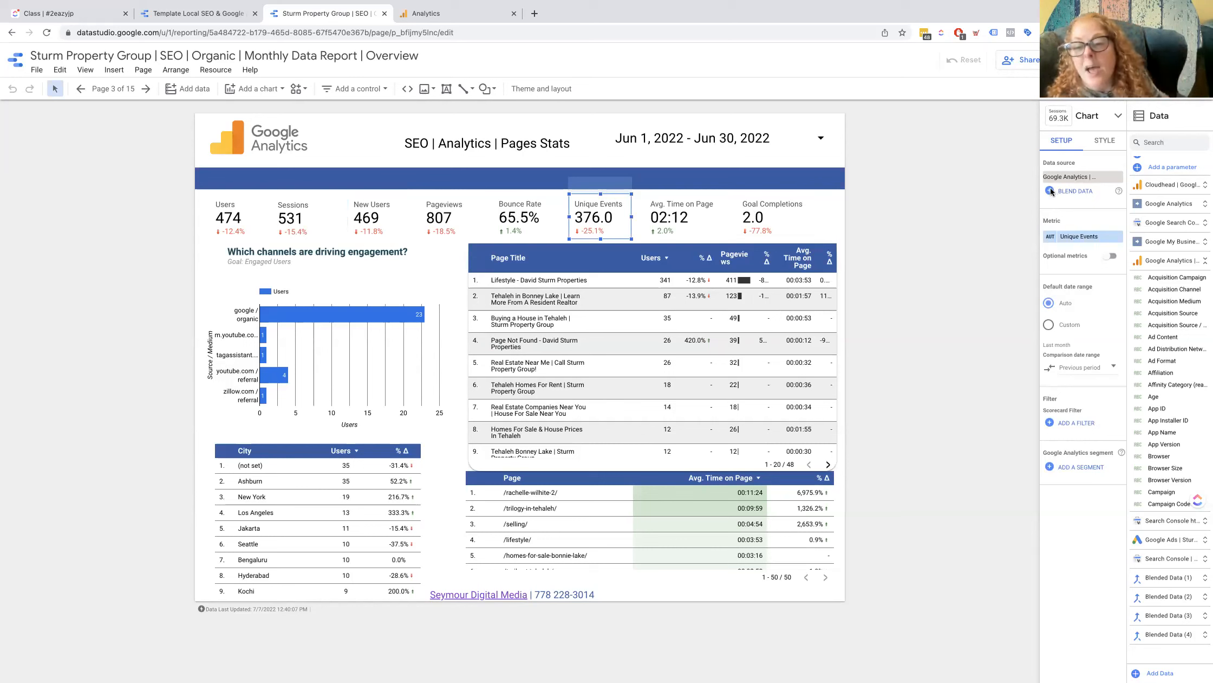
pyautogui.click(1080, 238)
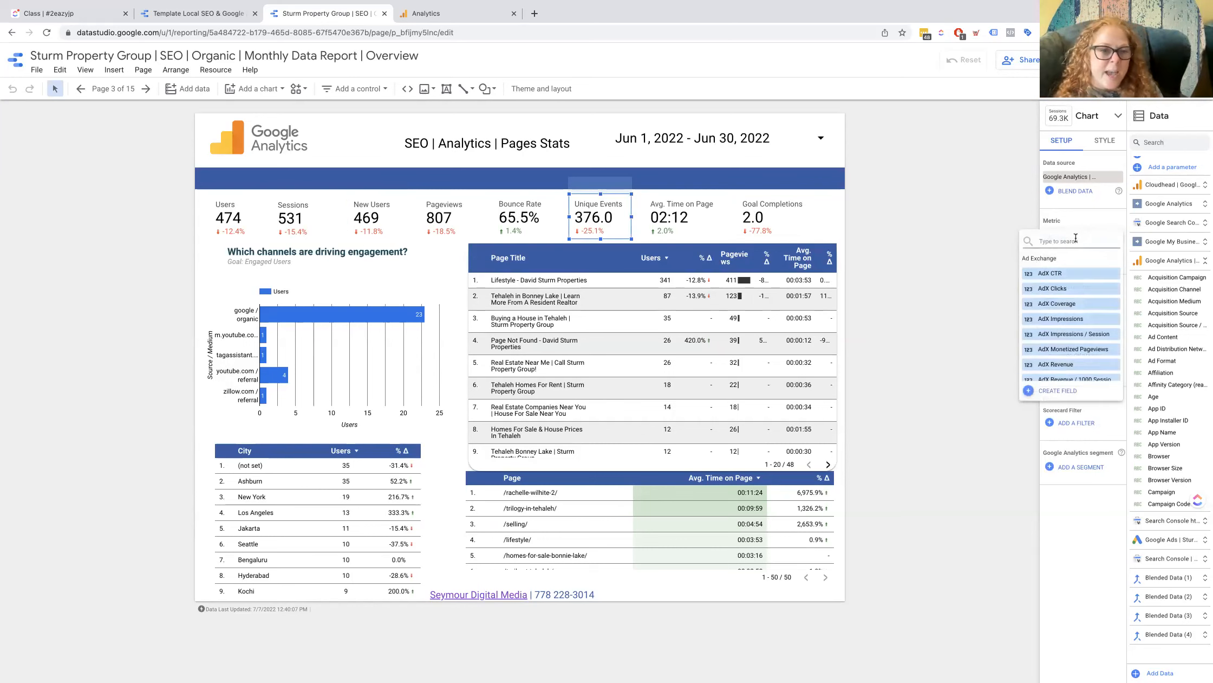
pyautogui.write('conver')
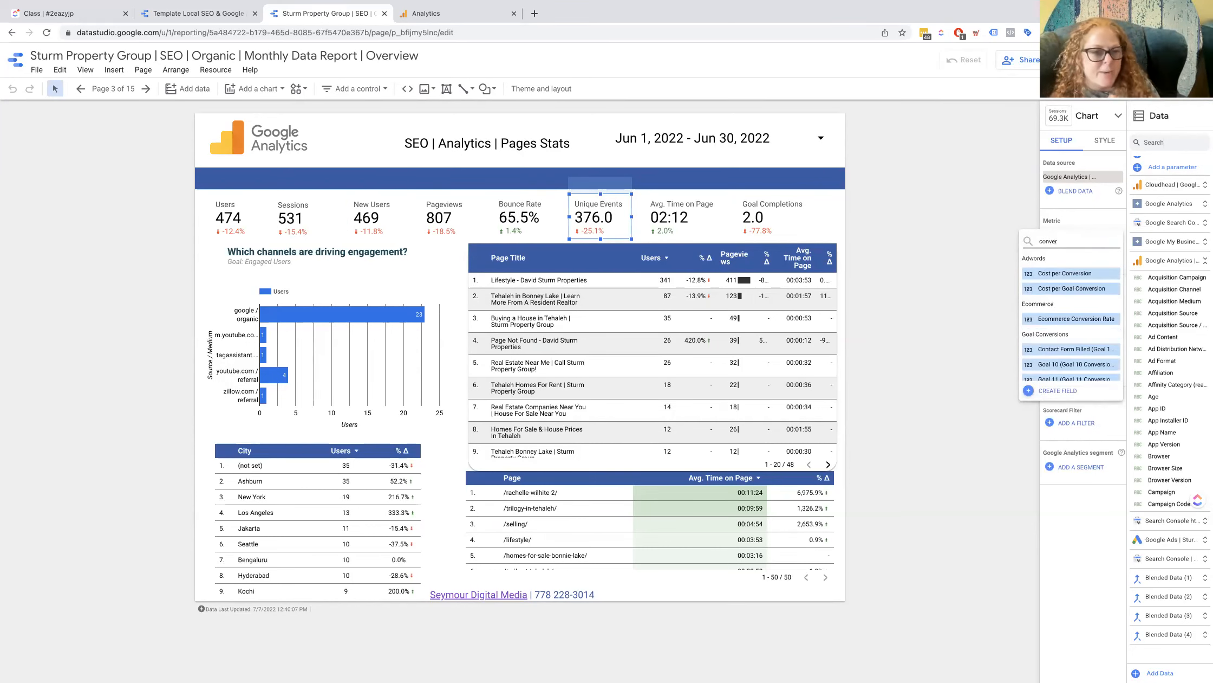
pyautogui.write('sion rate')
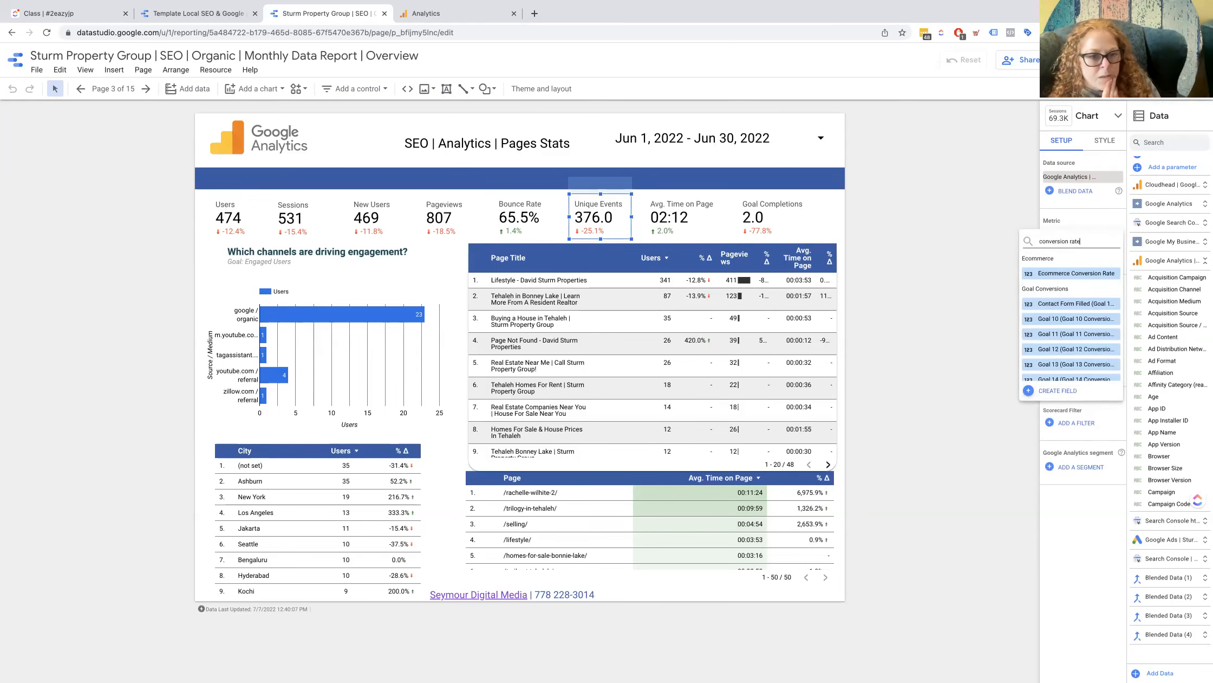
pyautogui.scroll(-3, 1071, 291)
pyautogui.scroll(-4, 1071, 290)
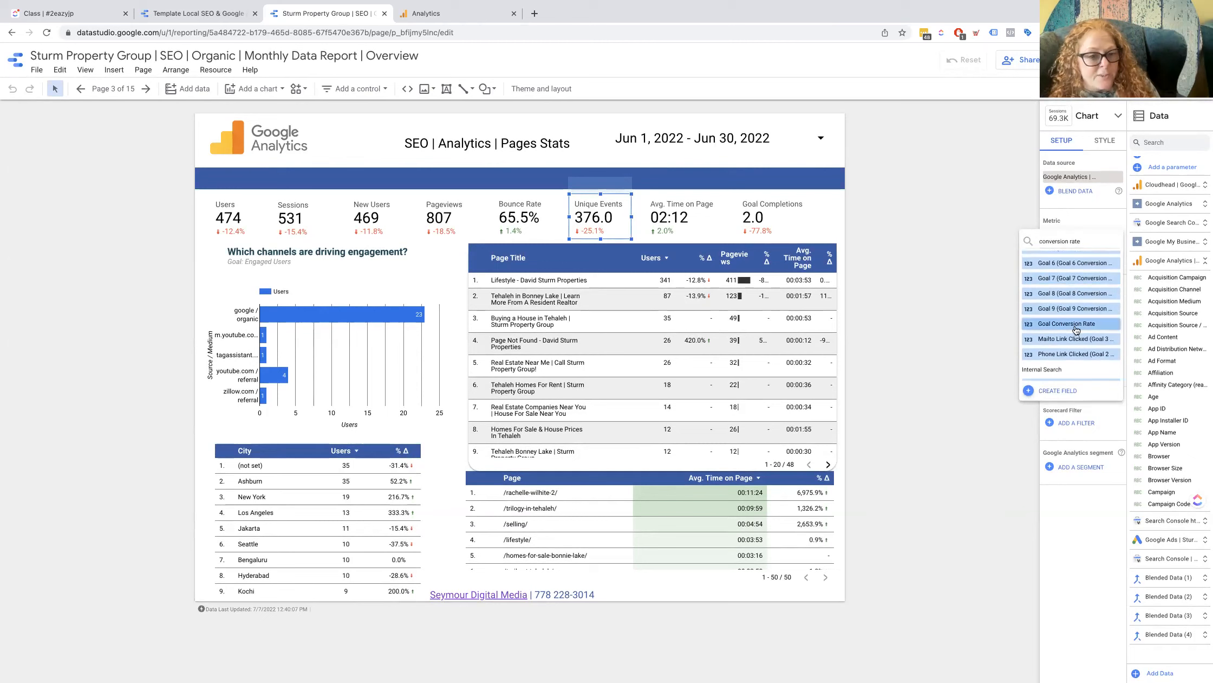
pyautogui.click(1075, 328)
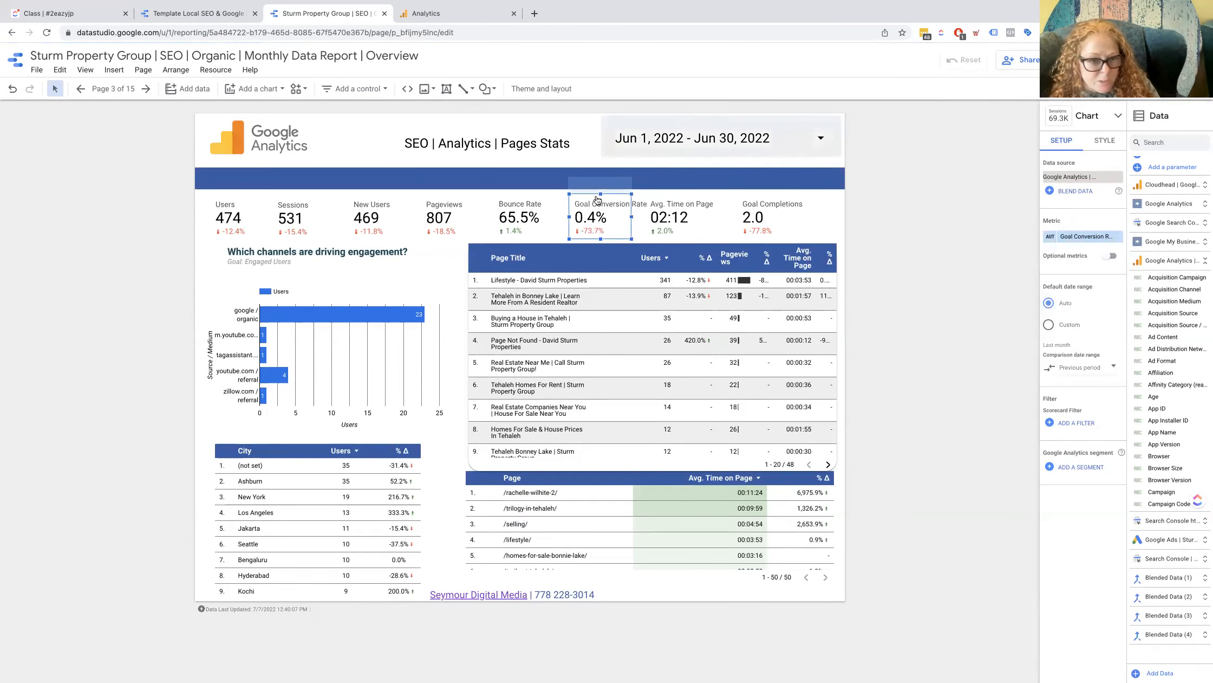
pyautogui.moveTo(613, 214)
pyautogui.mouseDown()
pyautogui.moveTo(594, 214)
pyautogui.moveTo(607, 215)
pyautogui.mouseUp()
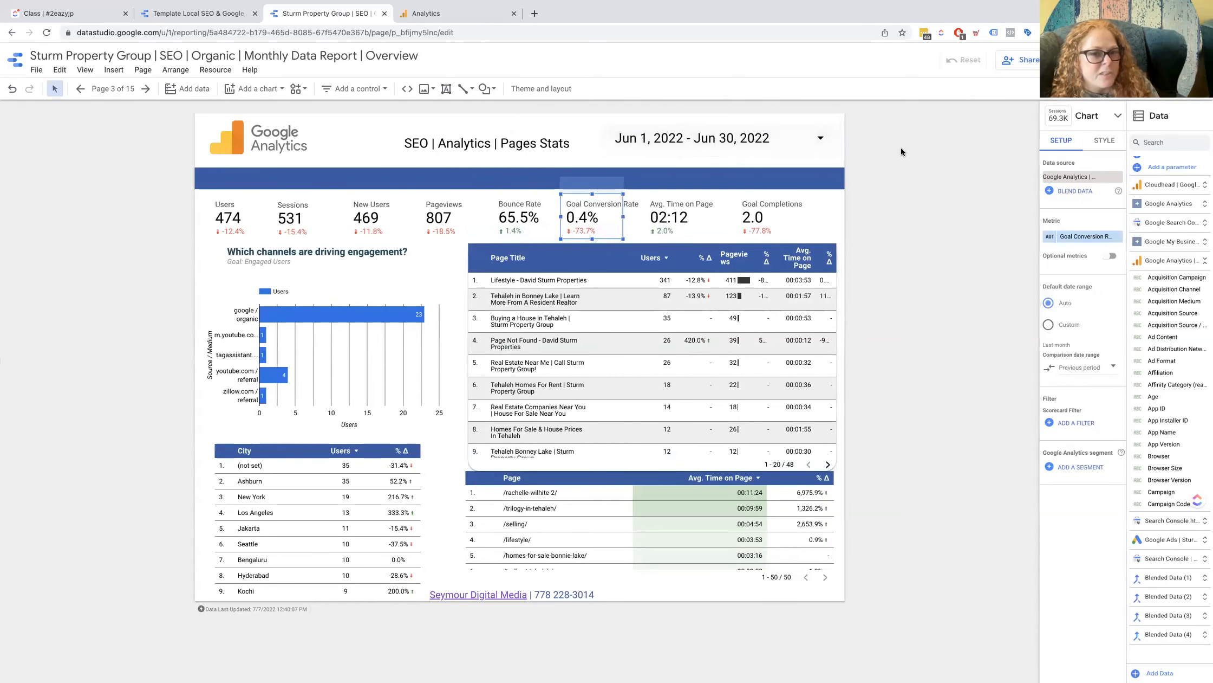
pyautogui.click(901, 148)
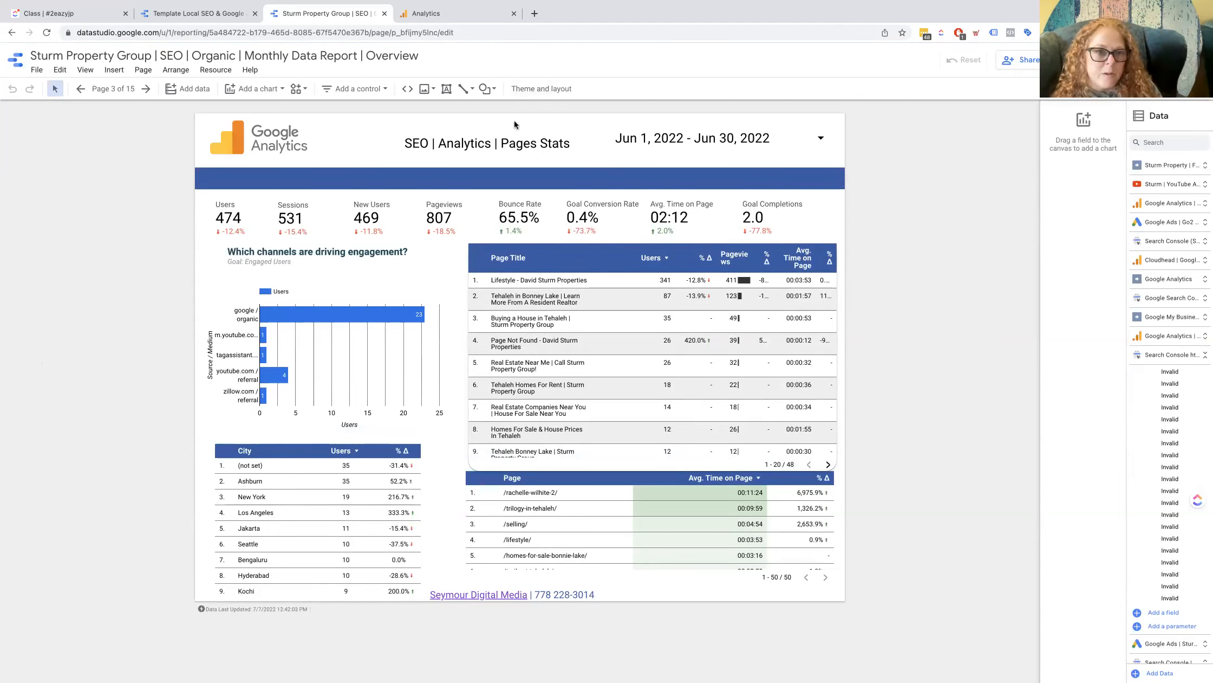
# Step: Set the comparison date range of all eight scorecards, from Users to Goal Completions, to Previous year
pyautogui.click(214, 230)
pyautogui.keyDown('shift'); pyautogui.click(297, 218); pyautogui.keyUp('shift')
pyautogui.keyDown('shift'); pyautogui.click(373, 214); pyautogui.keyUp('shift')
pyautogui.keyDown('shift'); pyautogui.click(444, 215); pyautogui.keyUp('shift')
pyautogui.keyDown('shift'); pyautogui.click(521, 212); pyautogui.keyUp('shift')
pyautogui.keyDown('shift'); pyautogui.click(591, 217); pyautogui.keyUp('shift')
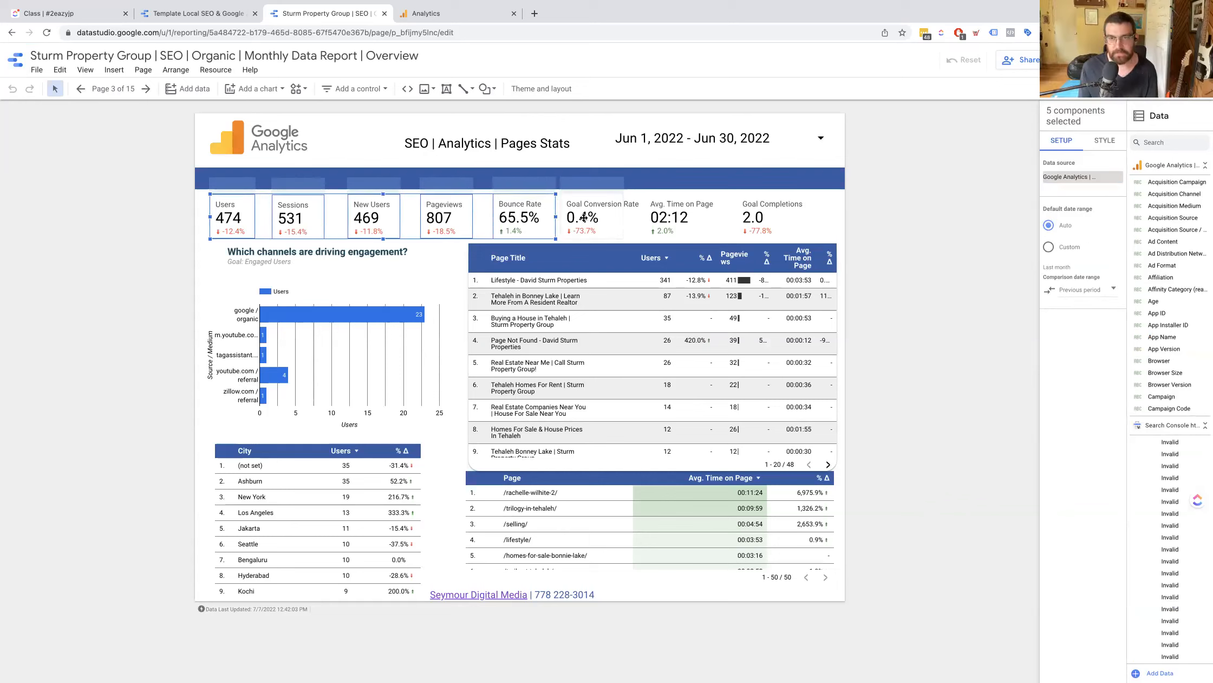
pyautogui.keyDown('shift'); pyautogui.click(653, 222); pyautogui.keyUp('shift')
pyautogui.keyDown('shift'); pyautogui.click(766, 224); pyautogui.keyUp('shift')
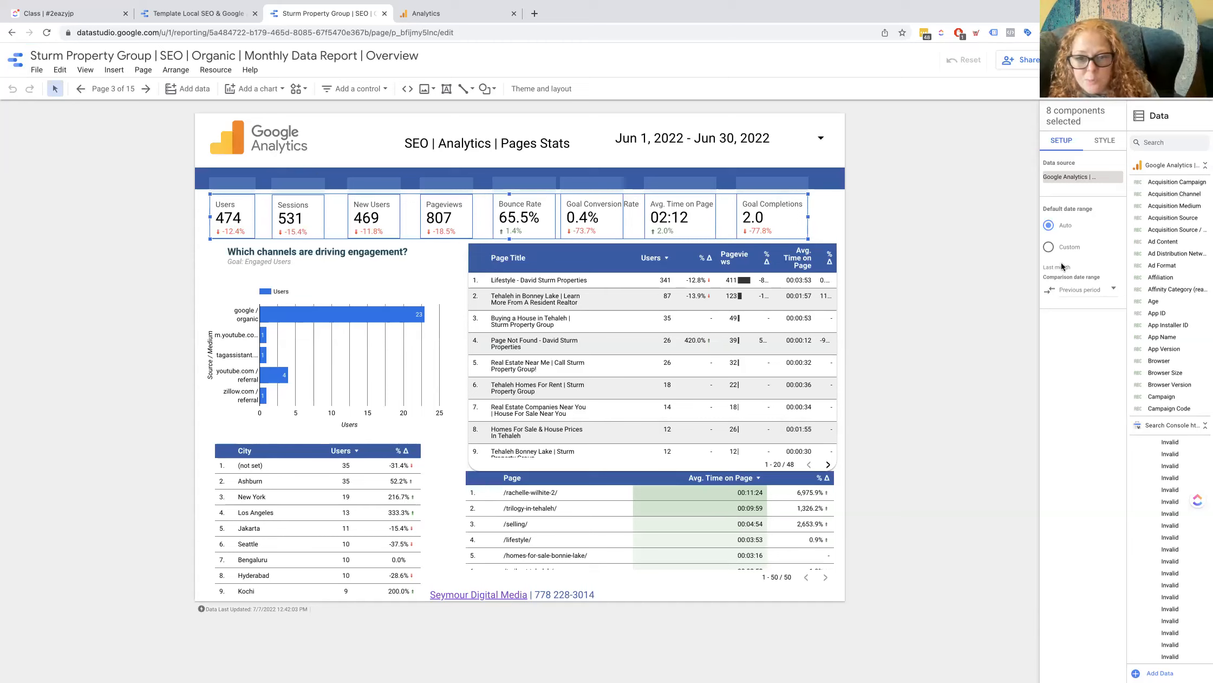
pyautogui.click(1074, 289)
pyautogui.click(1080, 299)
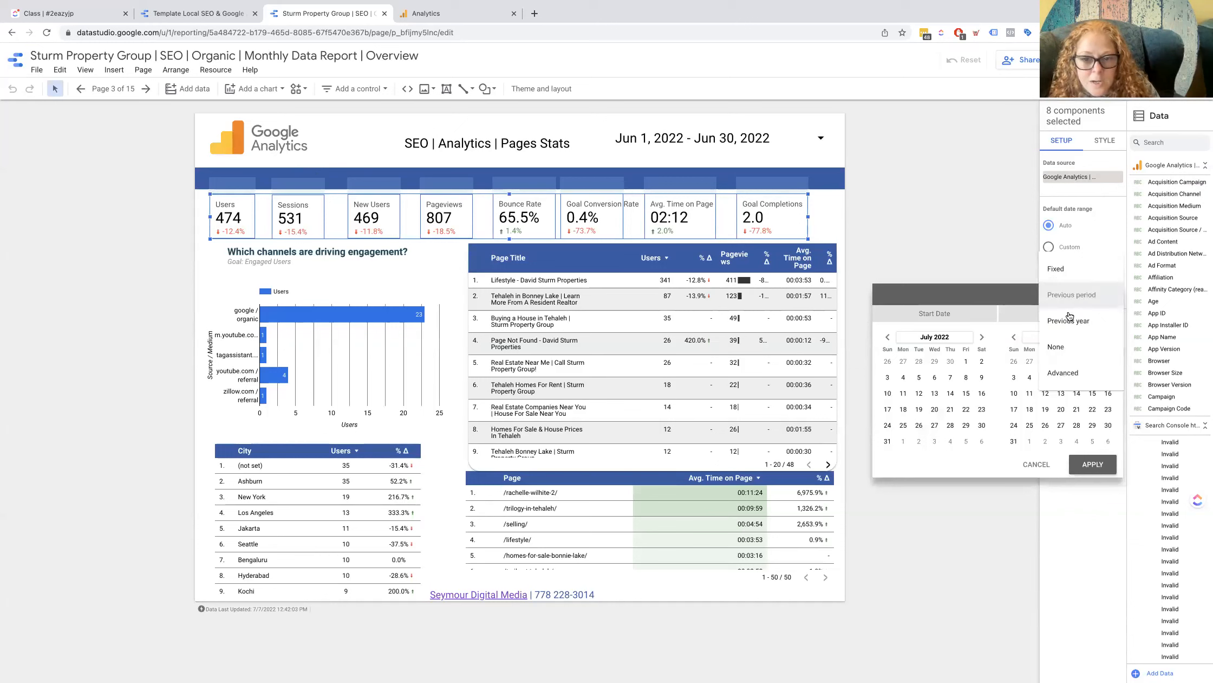
pyautogui.click(1081, 319)
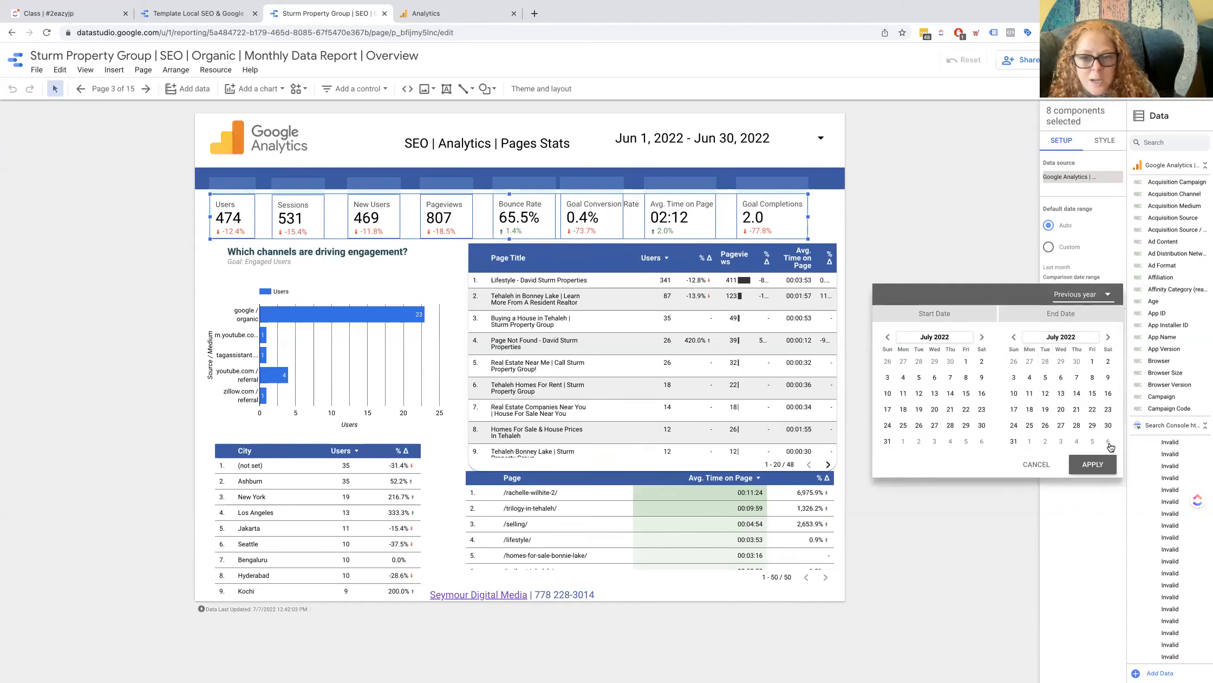
pyautogui.click(1093, 465)
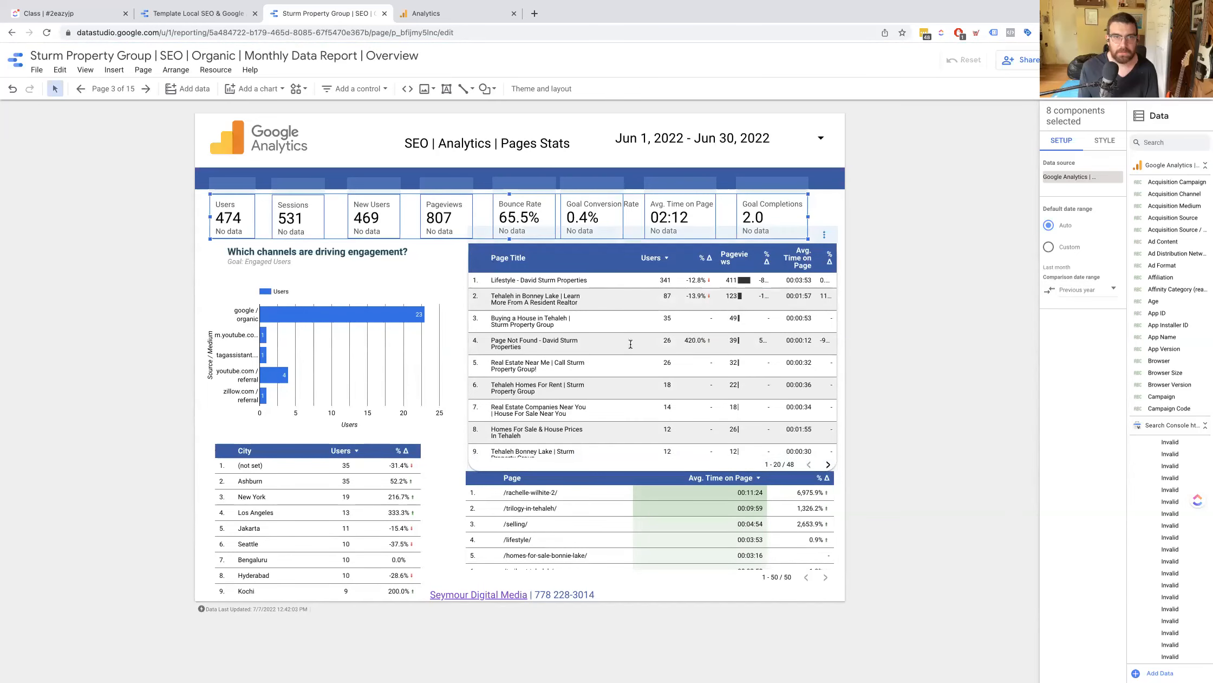
pyautogui.click(1094, 60)
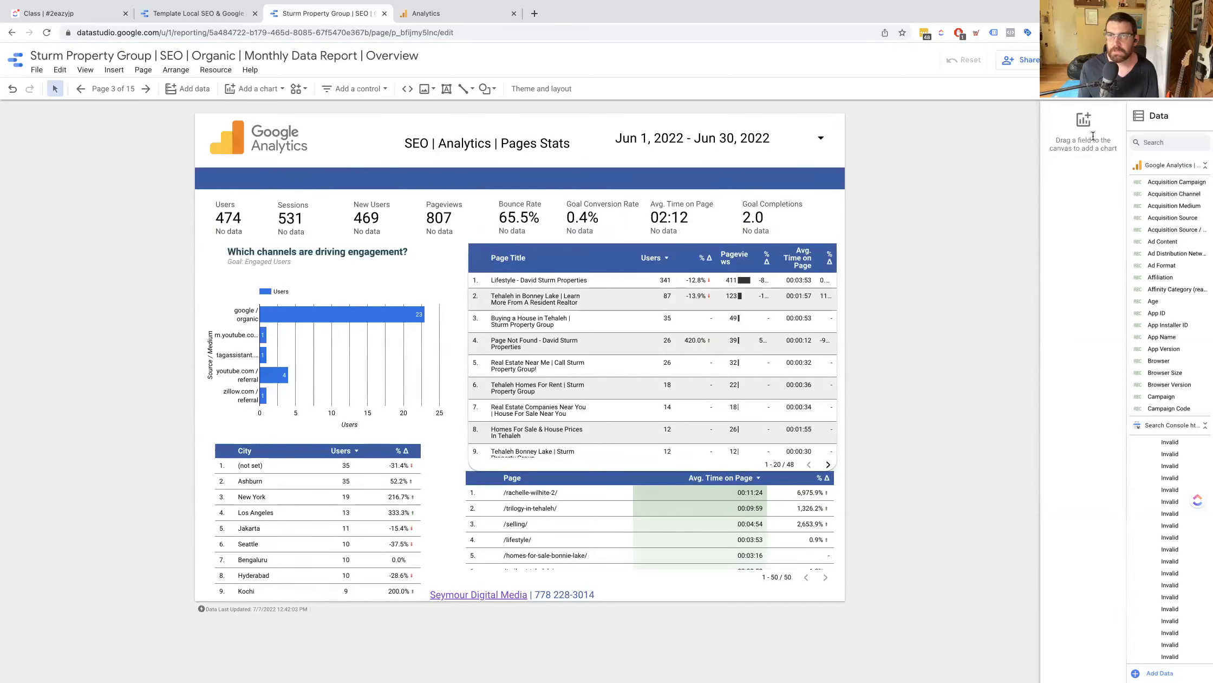
# Step: Center the metric name, metric value and comparison text in all eight scorecards of the Pages Stats page
pyautogui.click(784, 212)
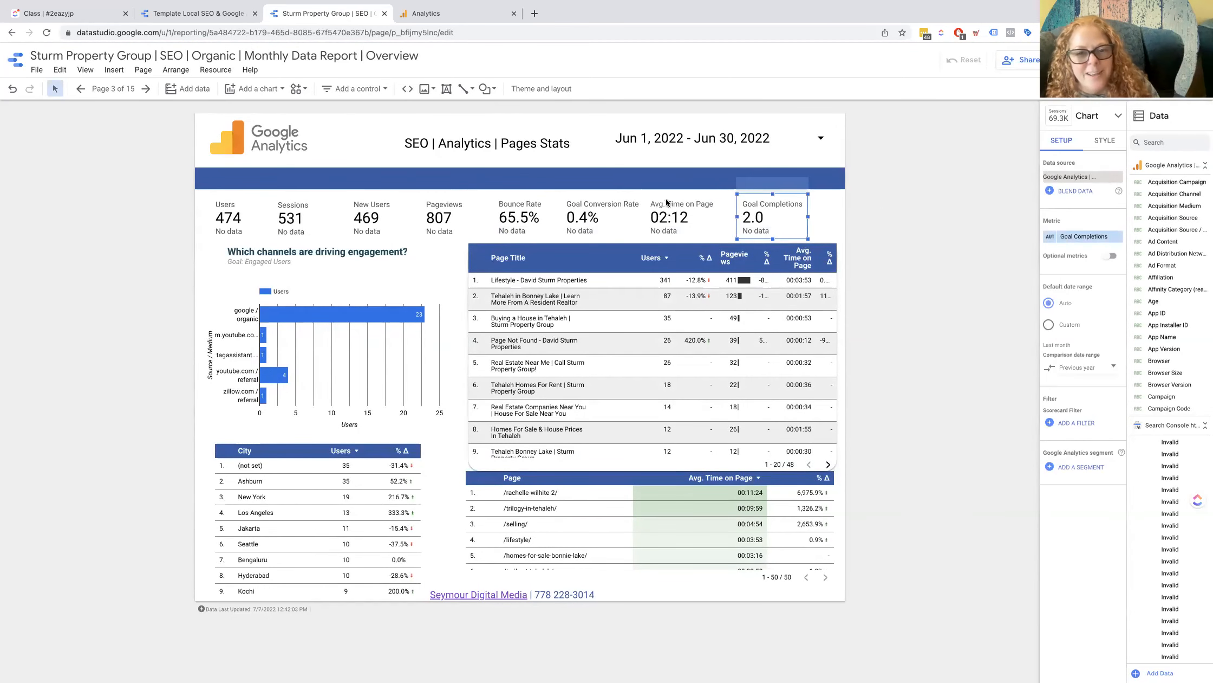
pyautogui.keyDown('shift'); pyautogui.click(663, 219); pyautogui.keyUp('shift')
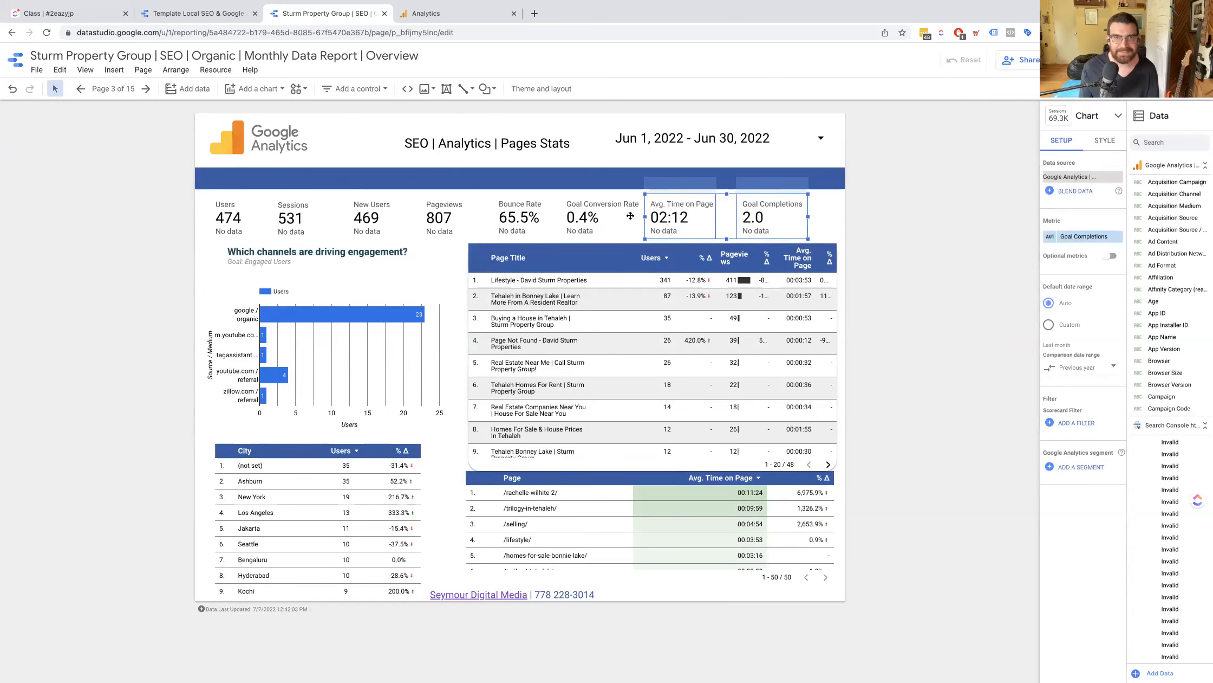
pyautogui.keyDown('shift'); pyautogui.click(592, 217); pyautogui.keyUp('shift')
pyautogui.keyDown('shift'); pyautogui.click(507, 214); pyautogui.keyUp('shift')
pyautogui.keyDown('shift'); pyautogui.click(440, 218); pyautogui.keyUp('shift')
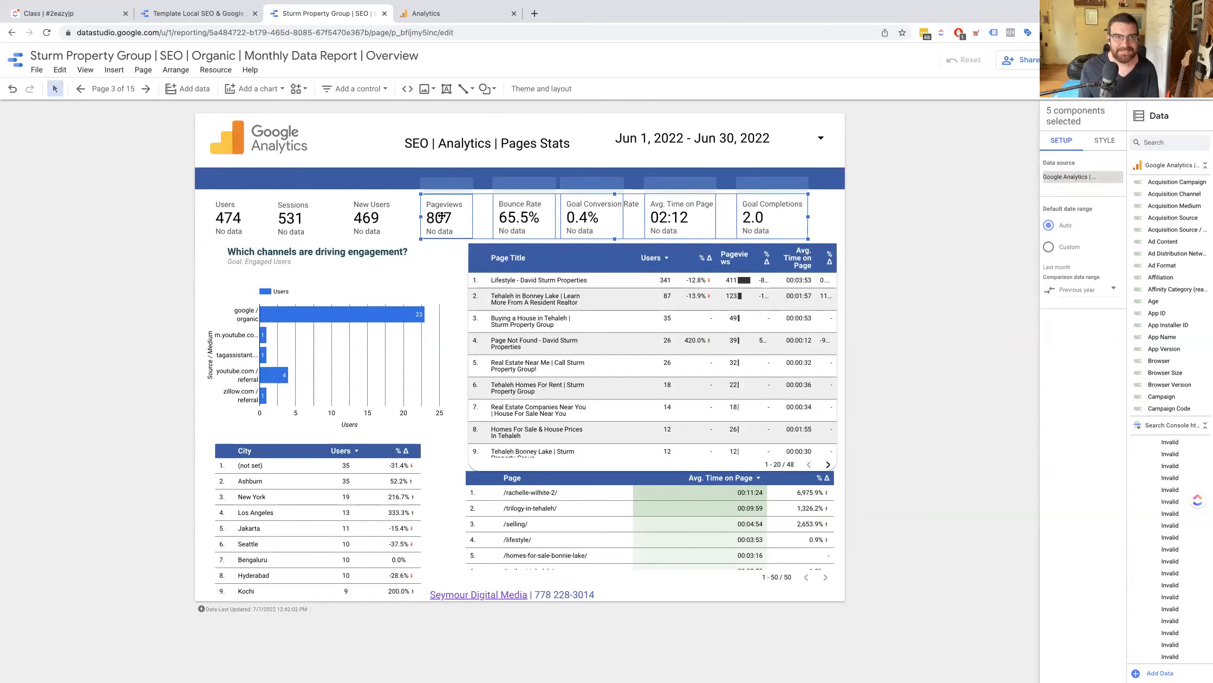
pyautogui.keyDown('shift'); pyautogui.click(387, 223); pyautogui.keyUp('shift')
pyautogui.keyDown('shift'); pyautogui.click(295, 217); pyautogui.keyUp('shift')
pyautogui.keyDown('shift'); pyautogui.click(222, 221); pyautogui.keyUp('shift')
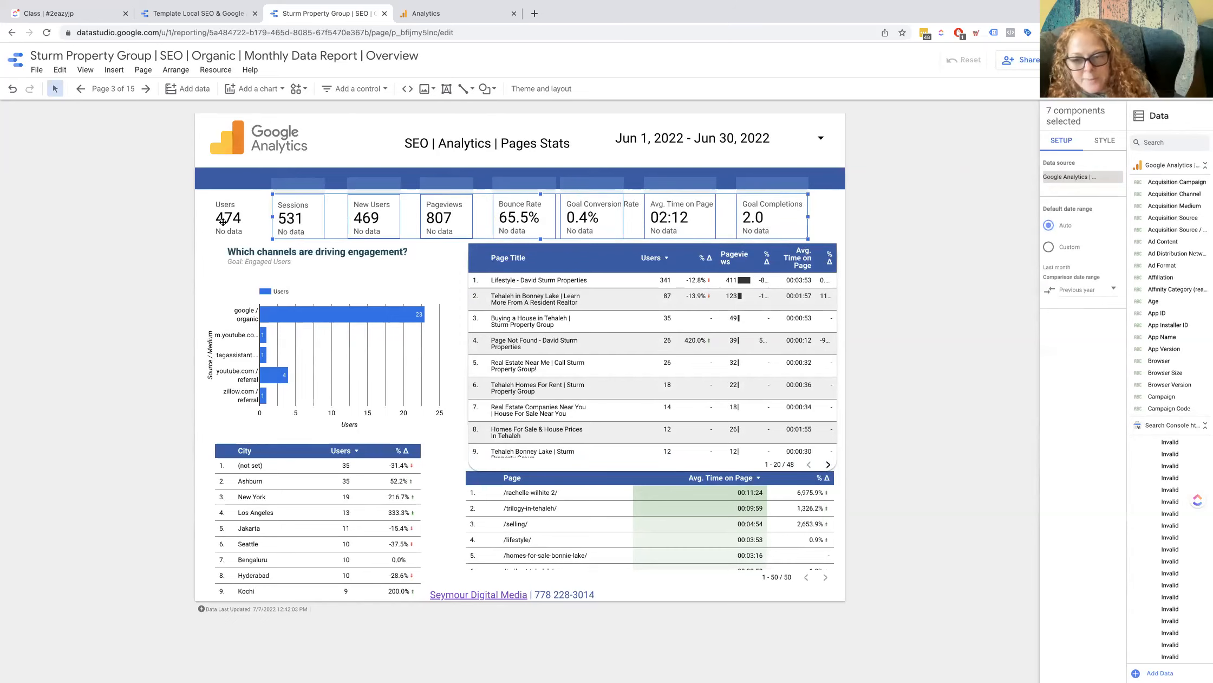
pyautogui.click(1108, 142)
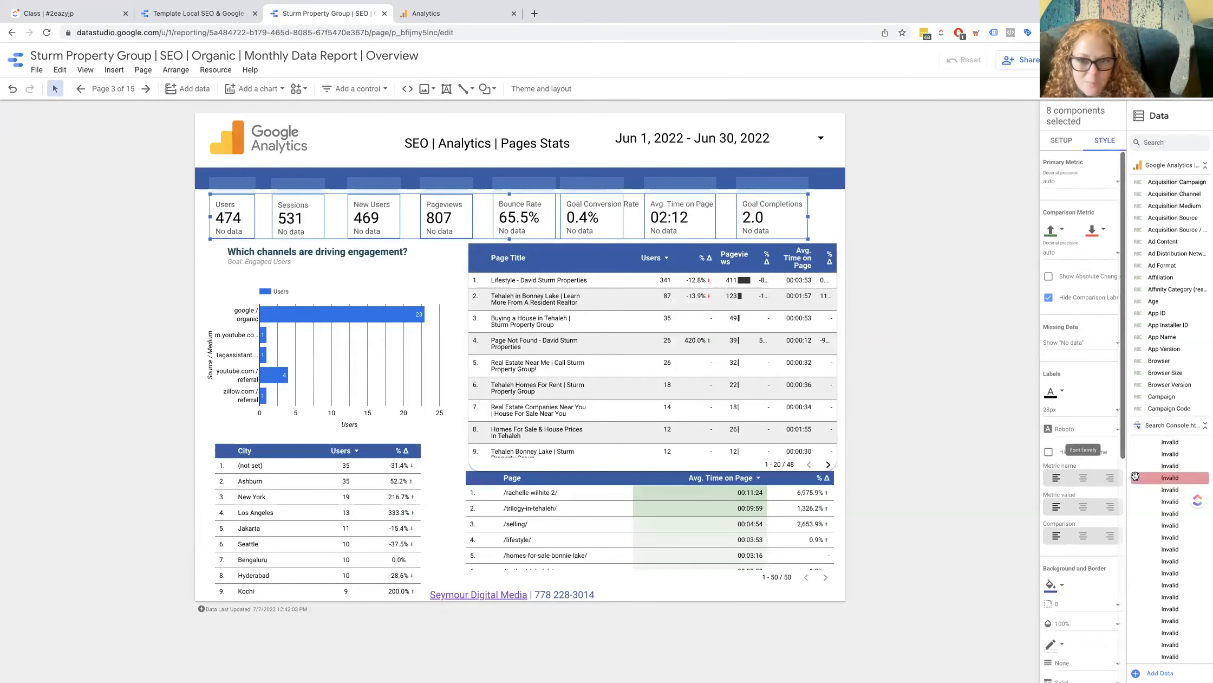
pyautogui.click(1085, 479)
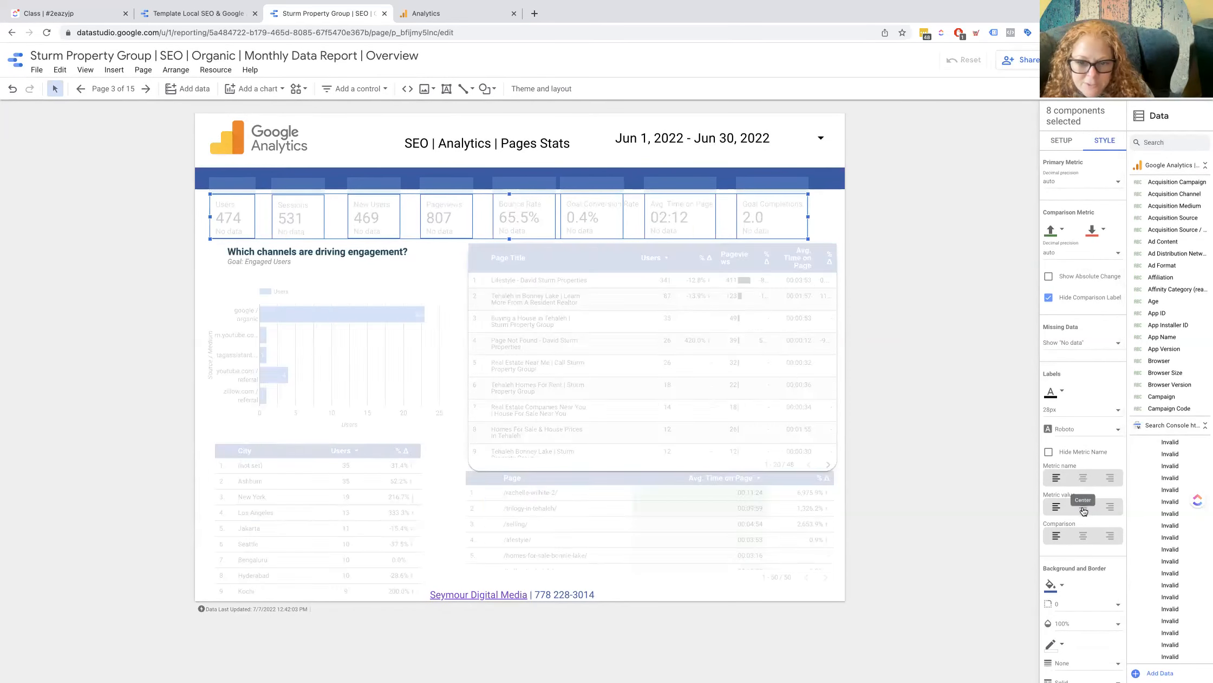
pyautogui.click(1083, 510)
pyautogui.click(1081, 535)
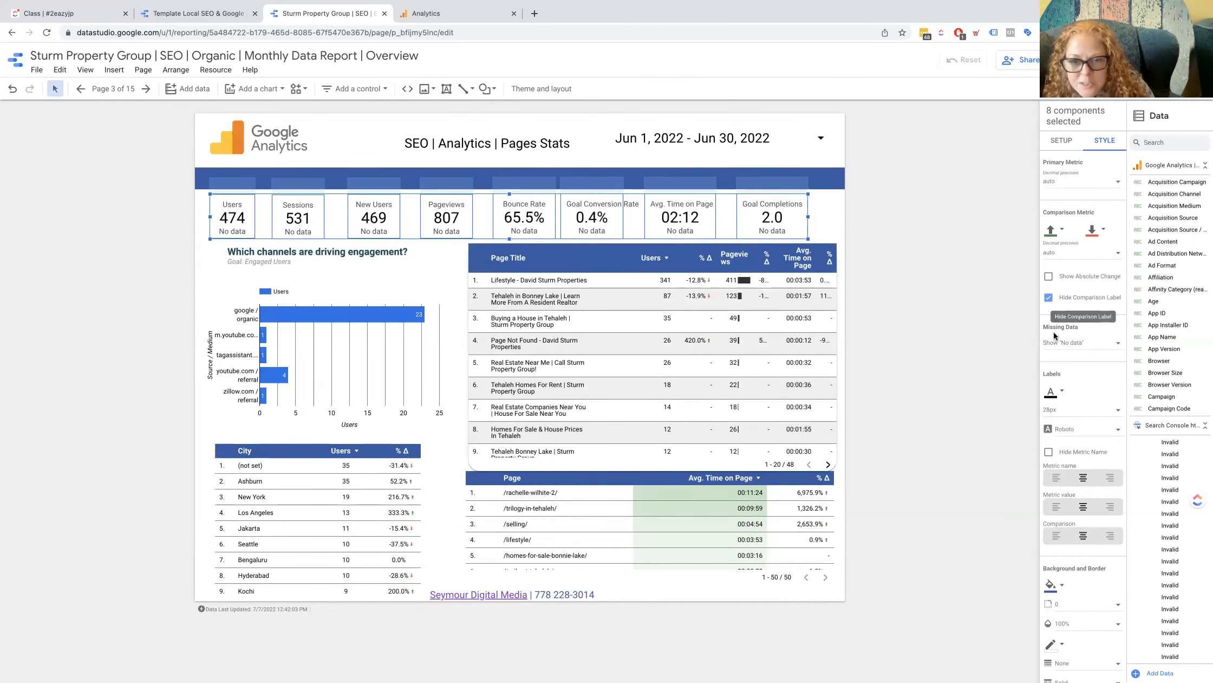
pyautogui.scroll(-1, 1080, 373)
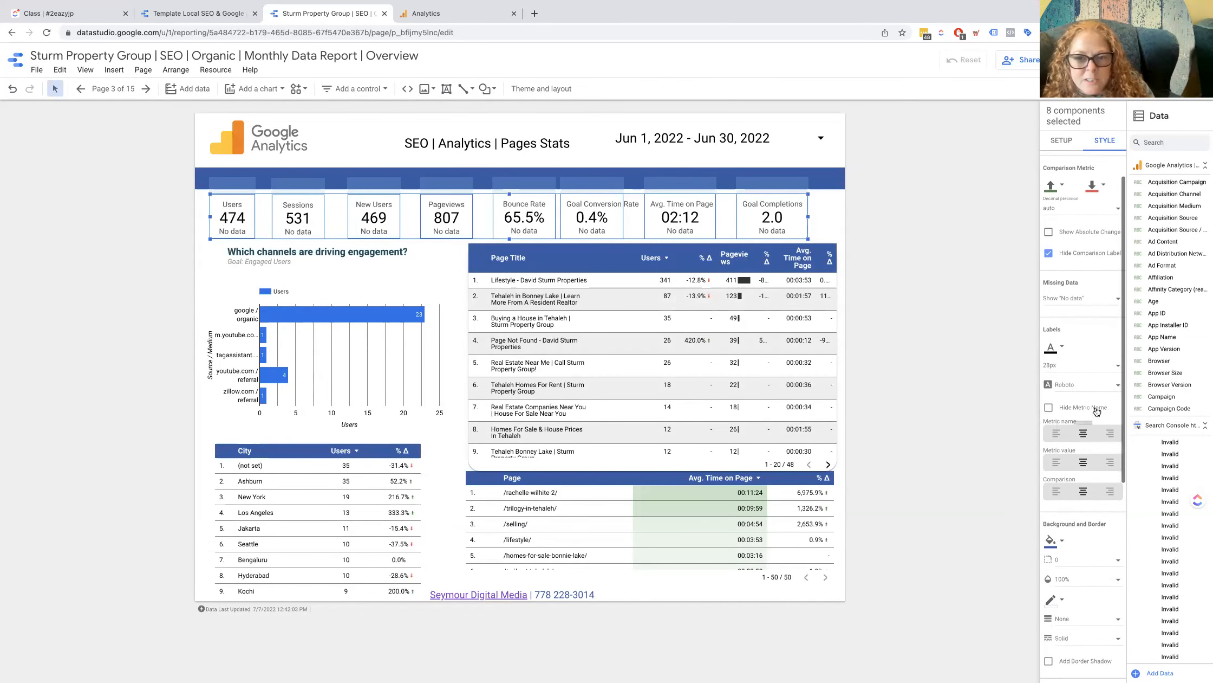
pyautogui.scroll(1, 1072, 405)
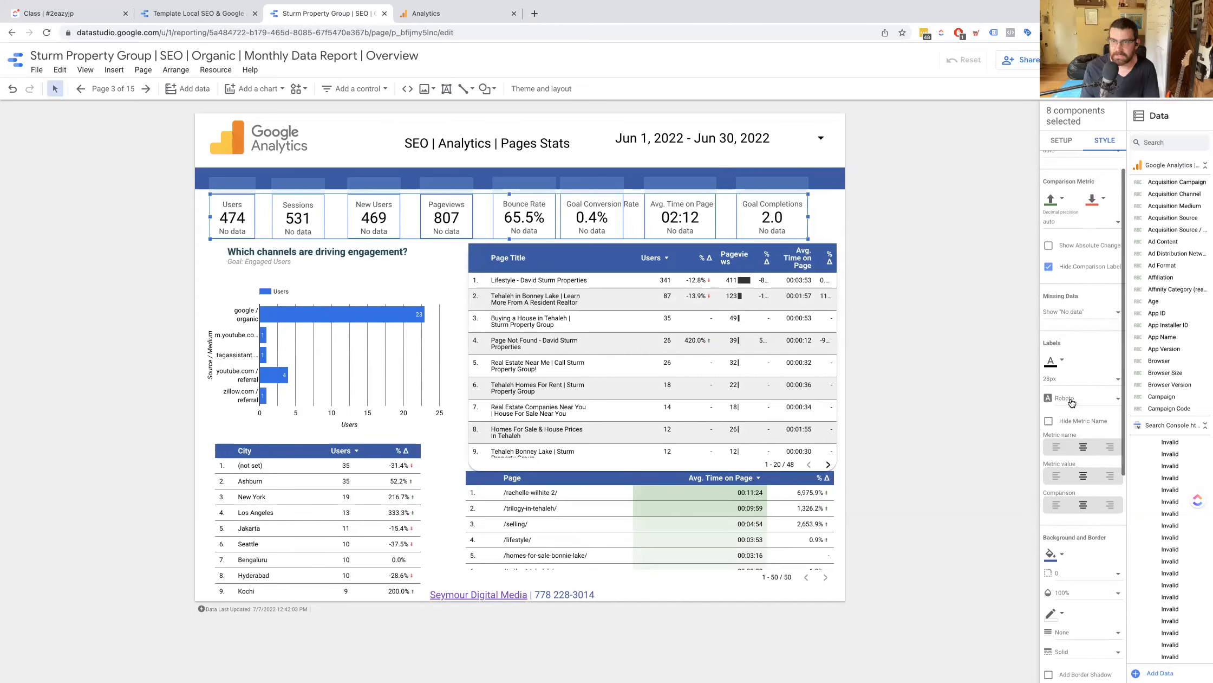
# Step: Try showing the comparison label on the eight selected scorecards
pyautogui.scroll(1, 1086, 354)
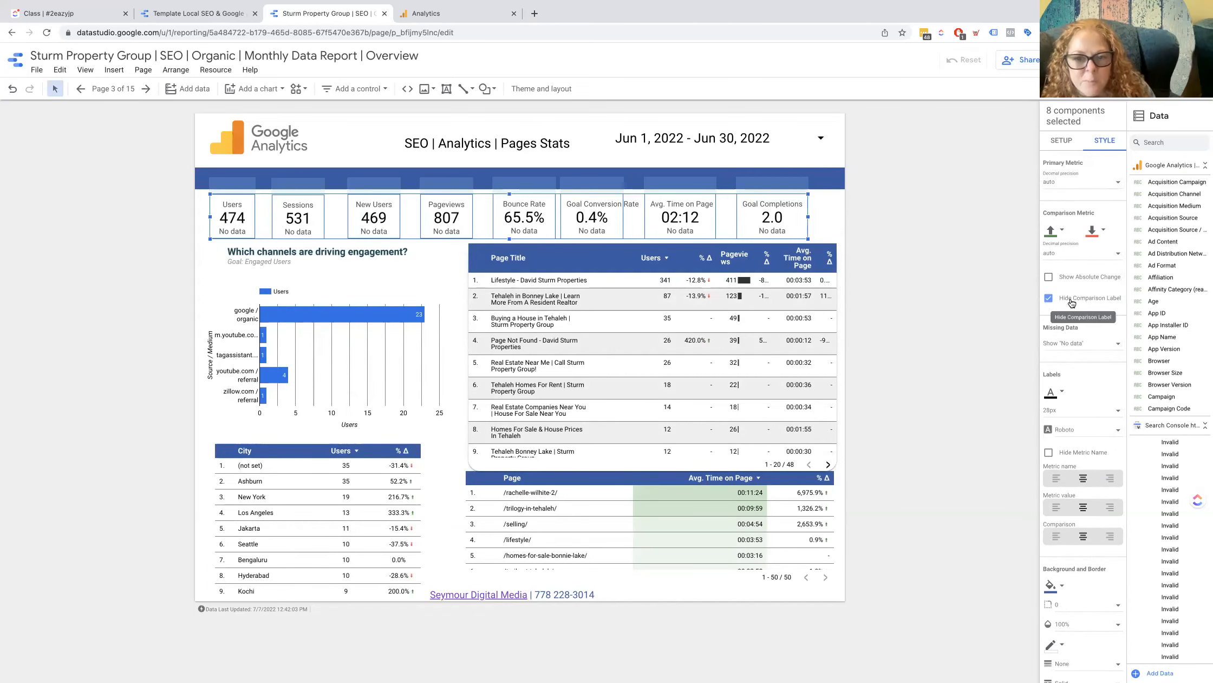
pyautogui.click(1072, 303)
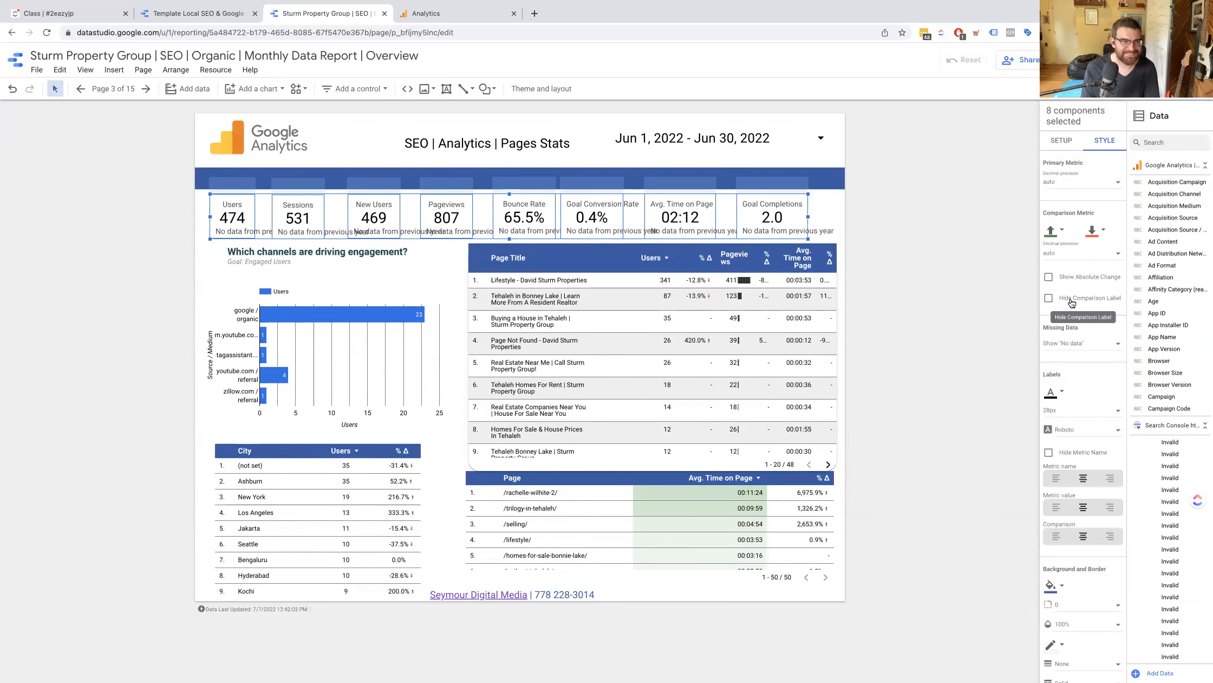
pyautogui.click(1072, 303)
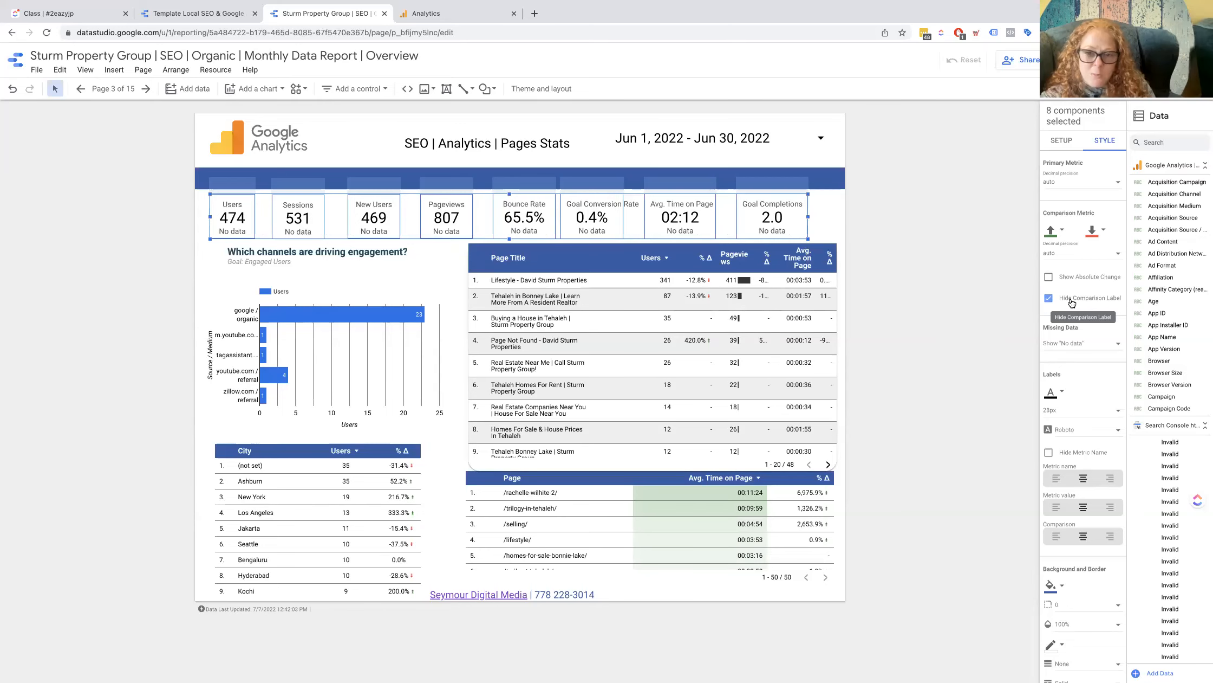
# Step: Add a border shadow to all eight scorecards on the Pages Stats page
pyautogui.scroll(-8, 1086, 366)
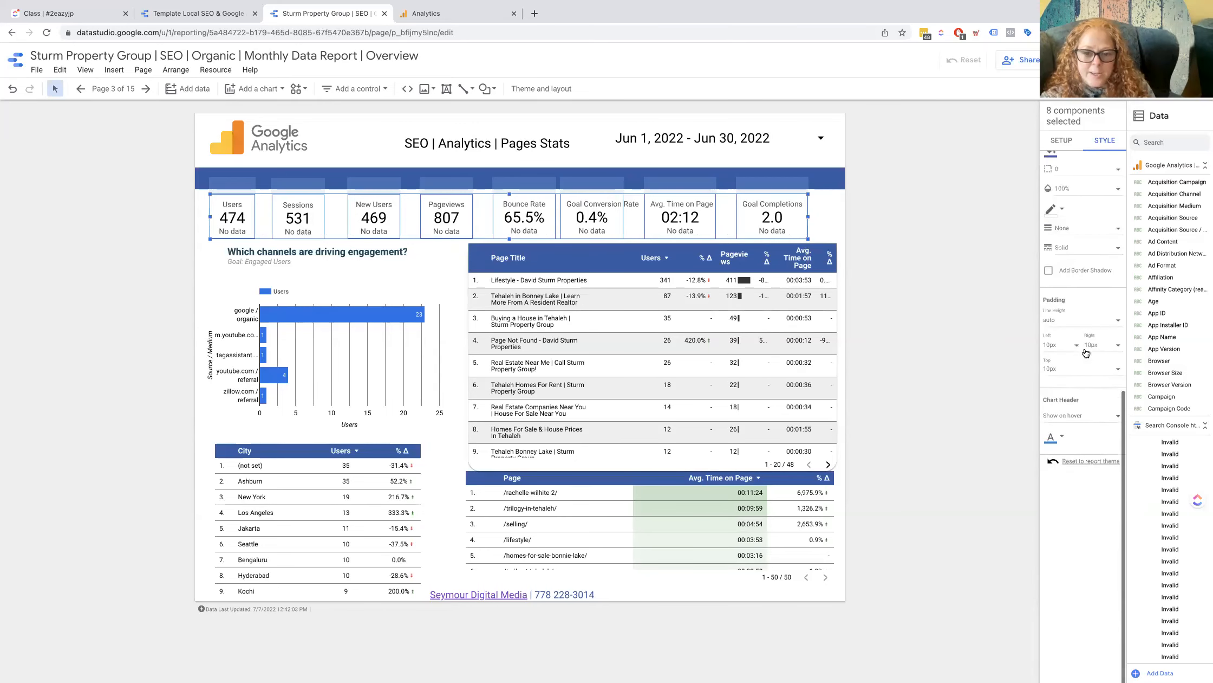
pyautogui.scroll(2, 1075, 359)
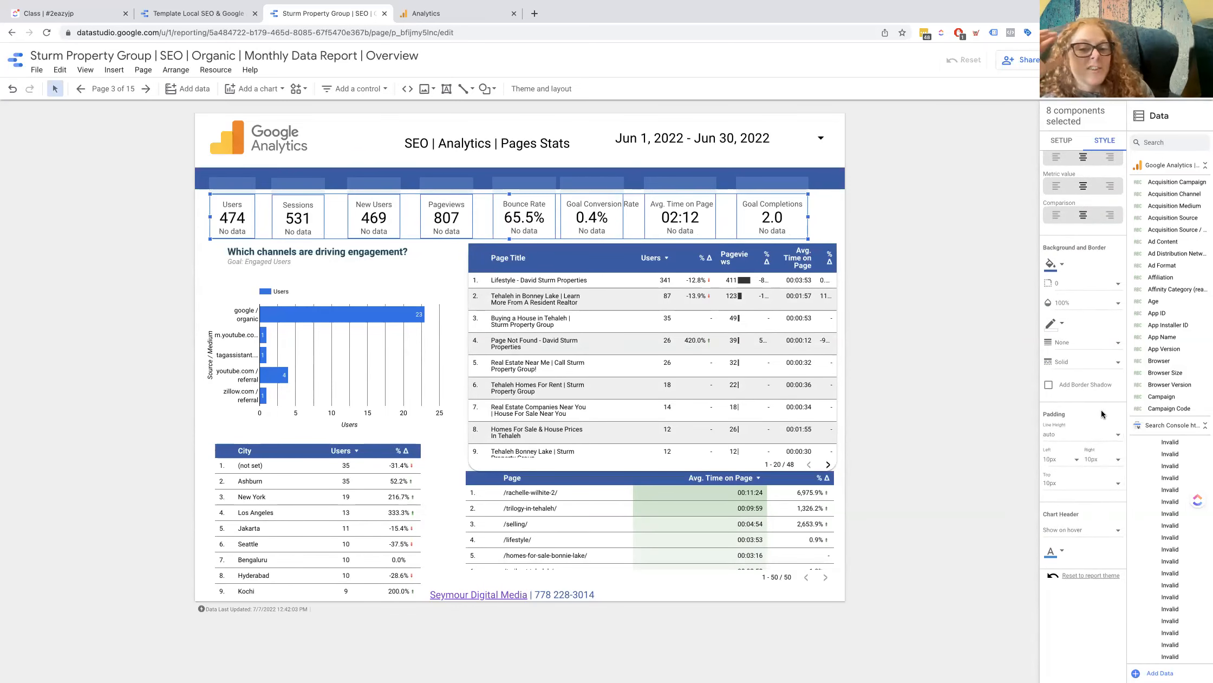
pyautogui.click(1092, 386)
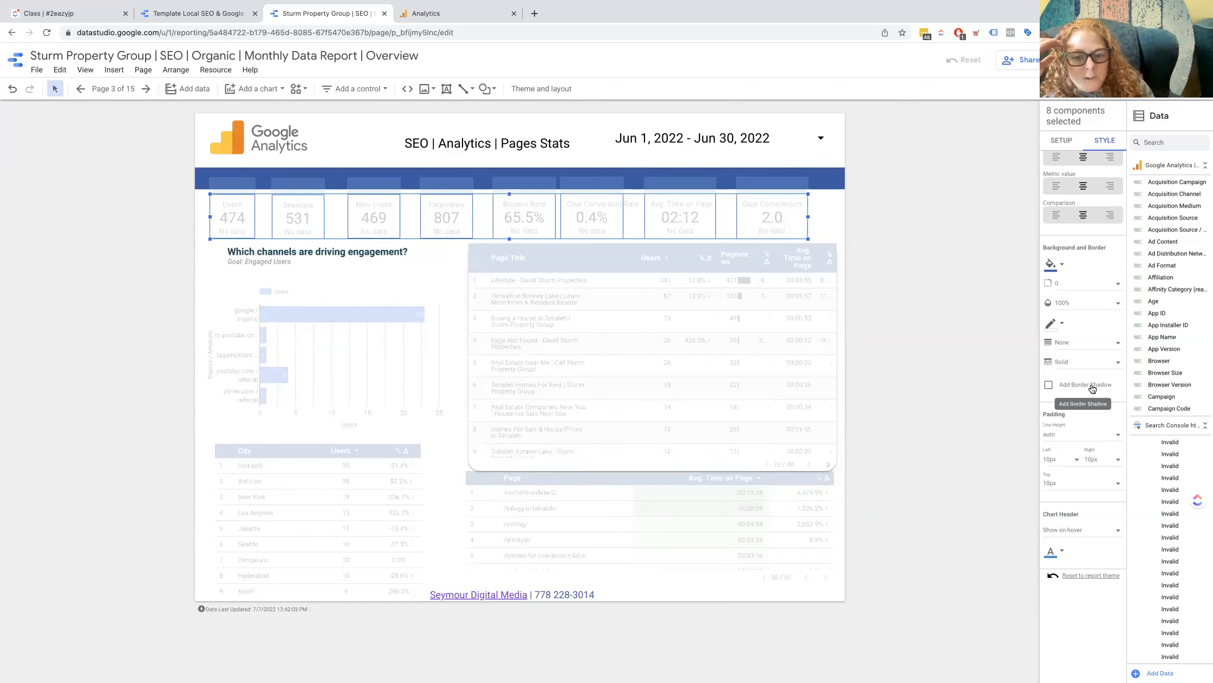
pyautogui.click(872, 309)
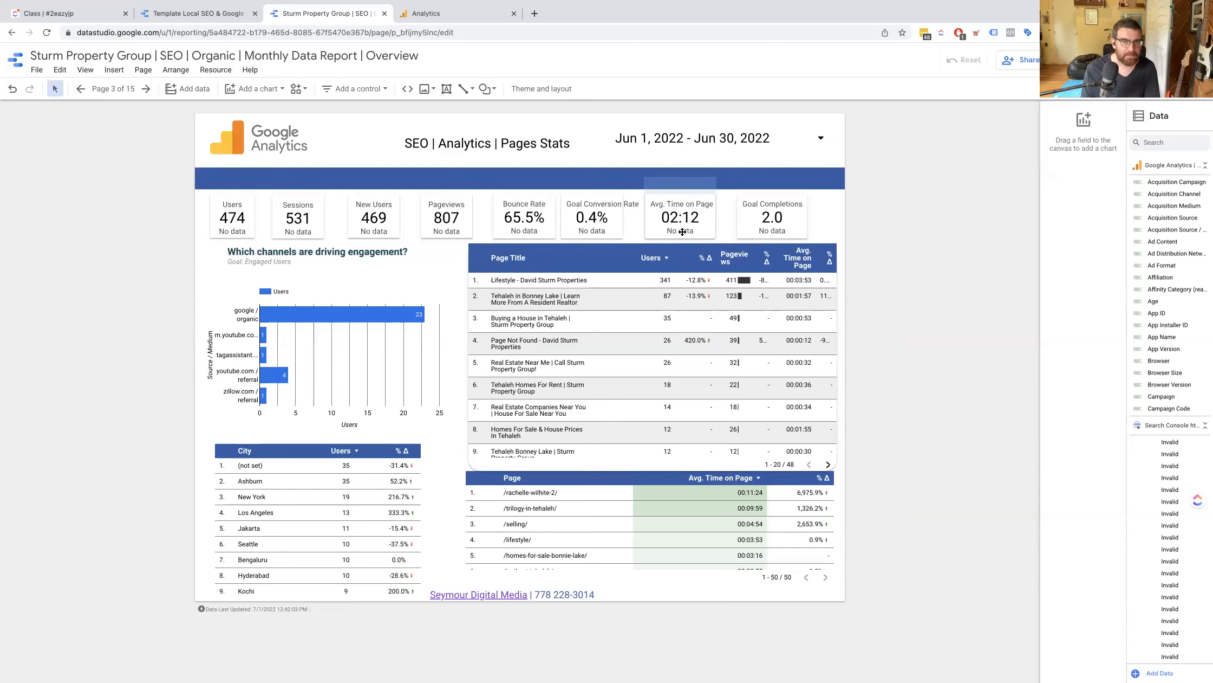
# Step: Unhide the comparison label on all eight scorecards, from Users to Goal Completions
pyautogui.click(779, 233)
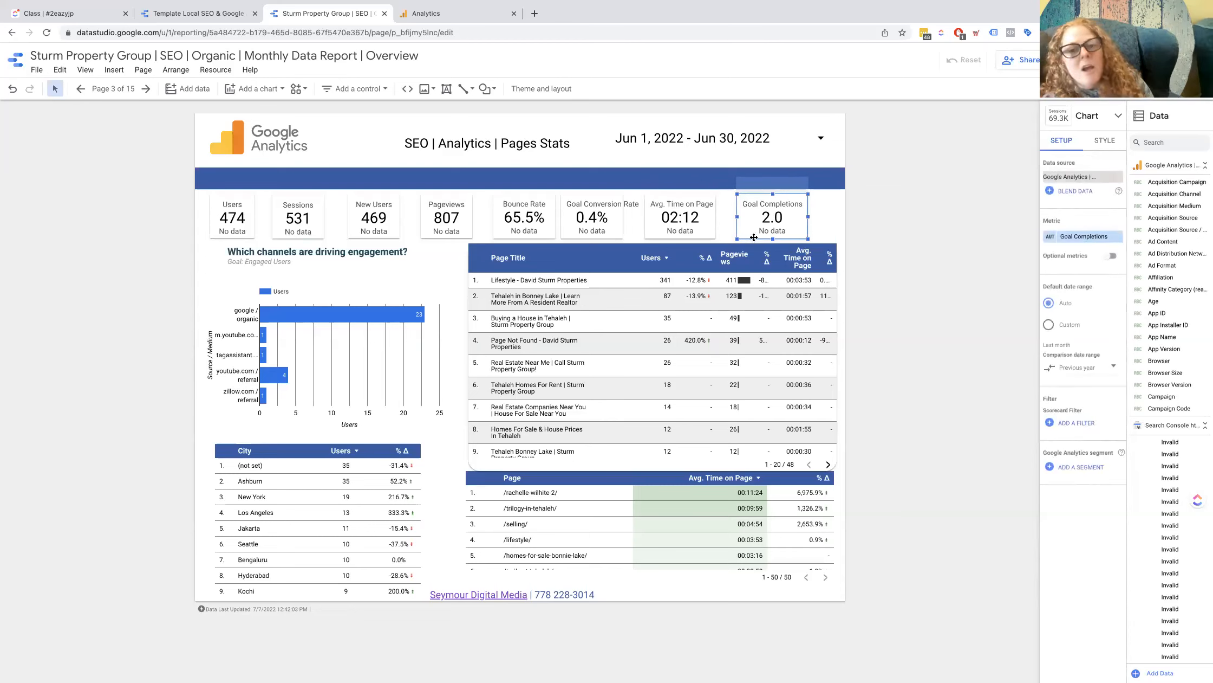
pyautogui.keyDown('shift'); pyautogui.click(233, 216); pyautogui.keyUp('shift')
pyautogui.keyDown('shift'); pyautogui.click(312, 216); pyautogui.keyUp('shift')
pyautogui.keyDown('shift'); pyautogui.click(382, 219); pyautogui.keyUp('shift')
pyautogui.keyDown('shift'); pyautogui.click(454, 219); pyautogui.keyUp('shift')
pyautogui.keyDown('shift'); pyautogui.click(522, 216); pyautogui.keyUp('shift')
pyautogui.keyDown('shift'); pyautogui.click(585, 217); pyautogui.keyUp('shift')
pyautogui.keyDown('shift'); pyautogui.click(662, 217); pyautogui.keyUp('shift')
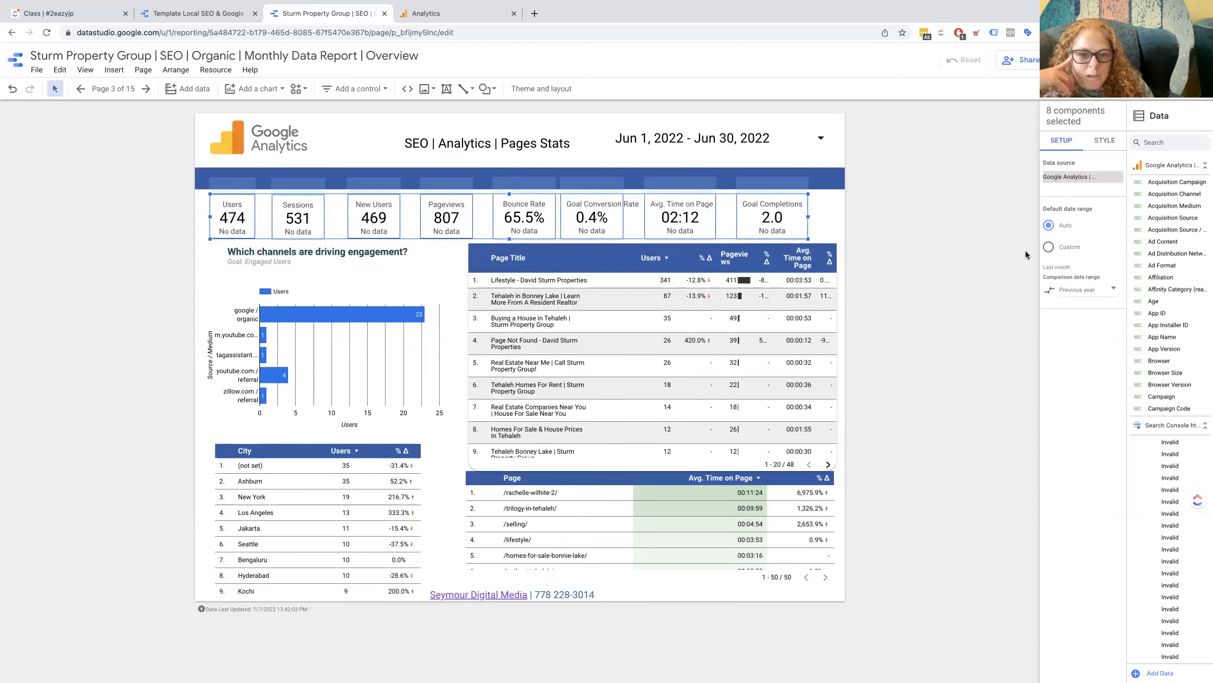
pyautogui.click(1104, 139)
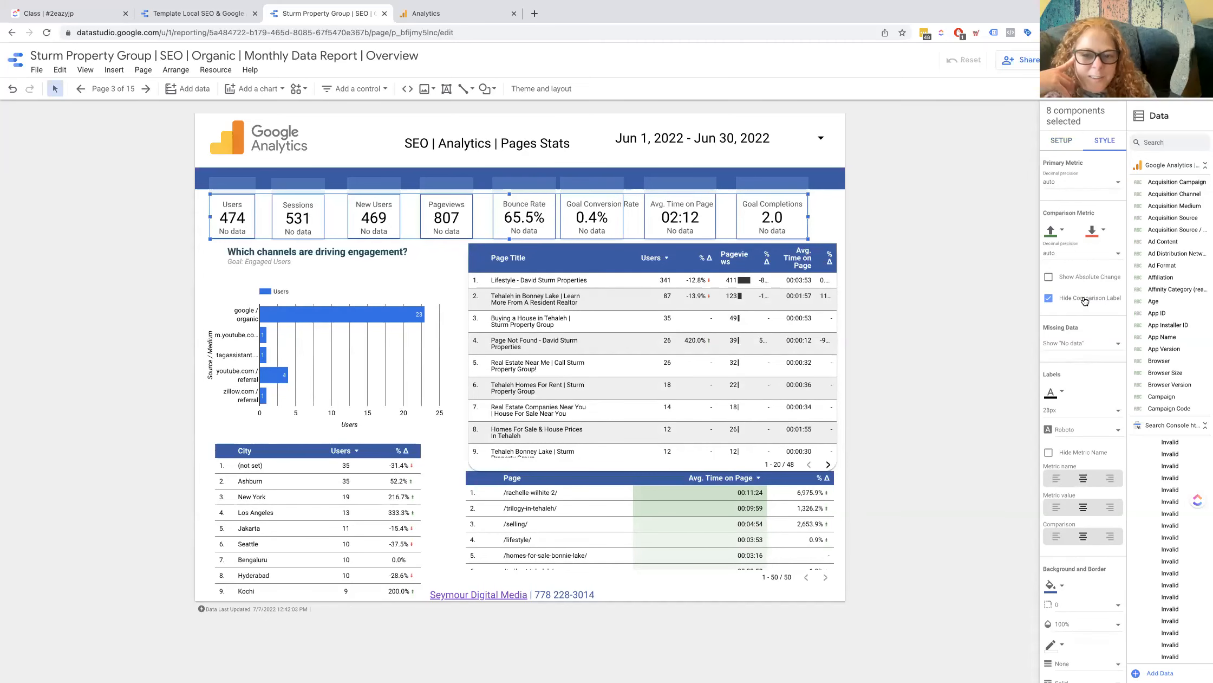
pyautogui.click(1086, 301)
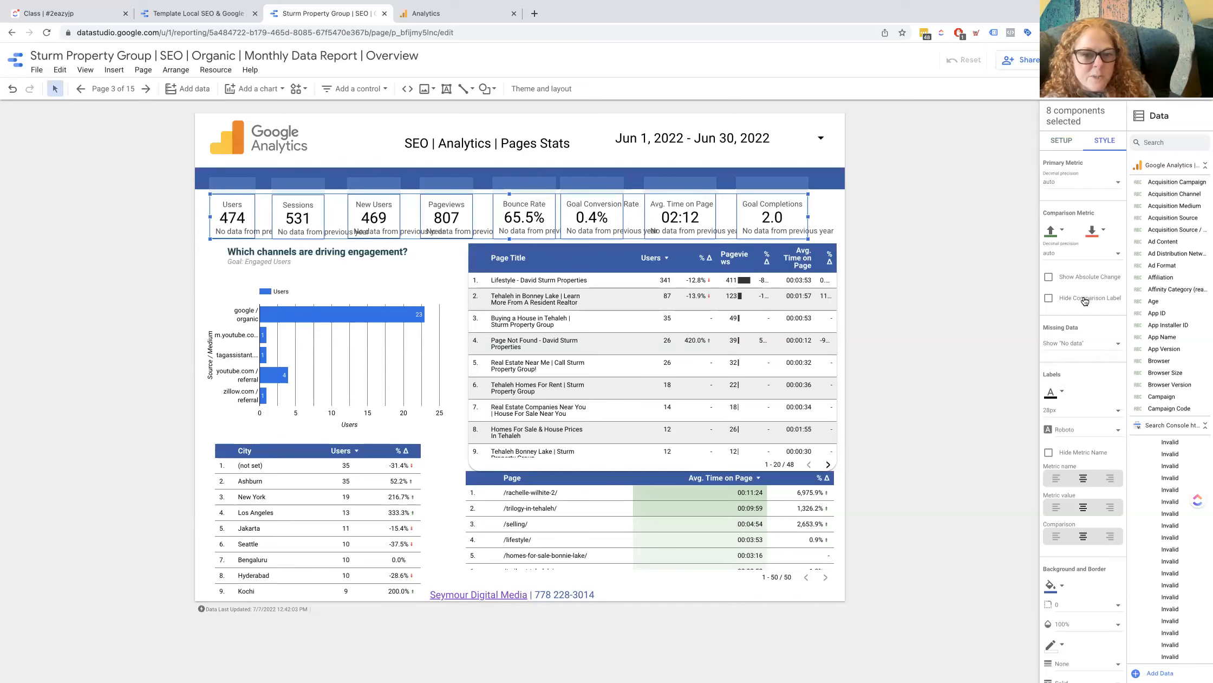
pyautogui.click(924, 211)
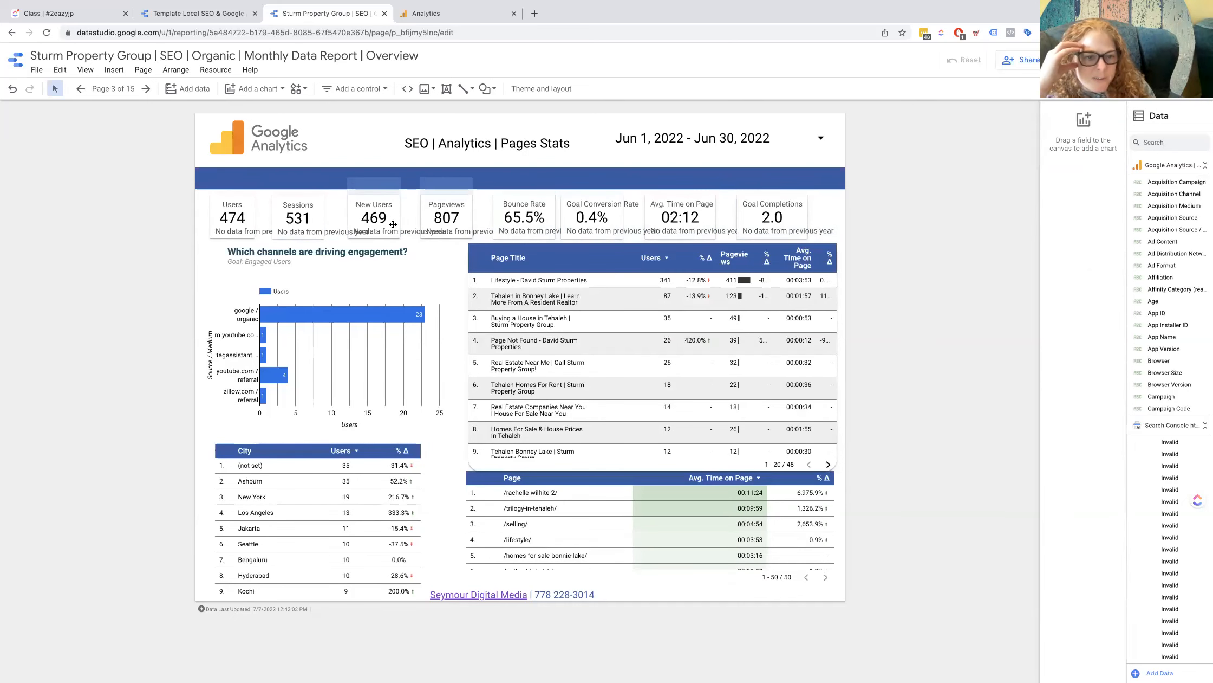
# Step: Delete the Users and Pageviews scorecards and reload the report
pyautogui.click(366, 218)
pyautogui.click(235, 216)
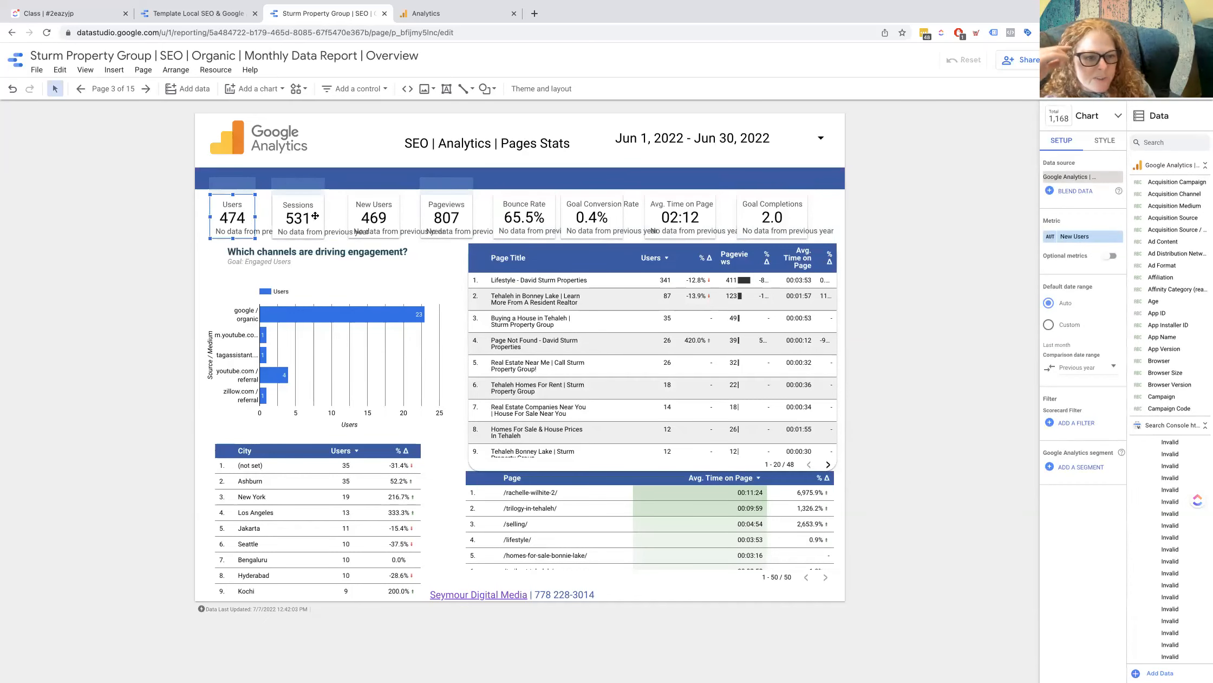
pyautogui.keyDown('shift'); pyautogui.click(446, 213); pyautogui.keyUp('shift')
pyautogui.press('Delete')
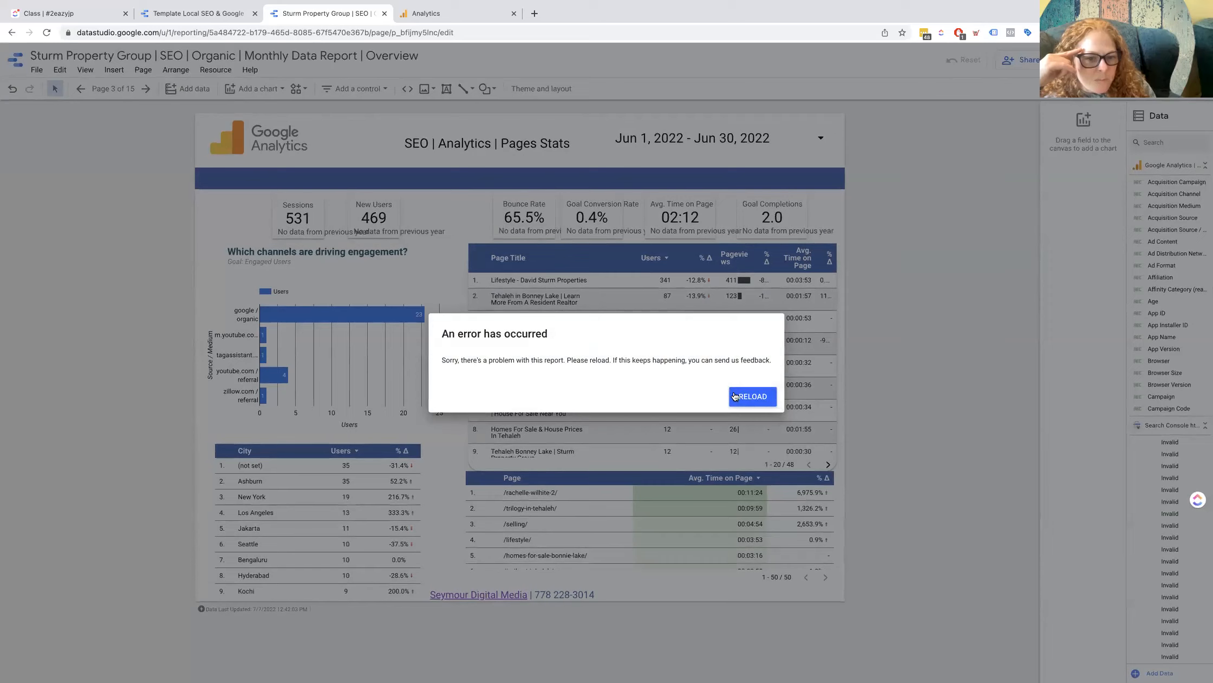
pyautogui.click(735, 396)
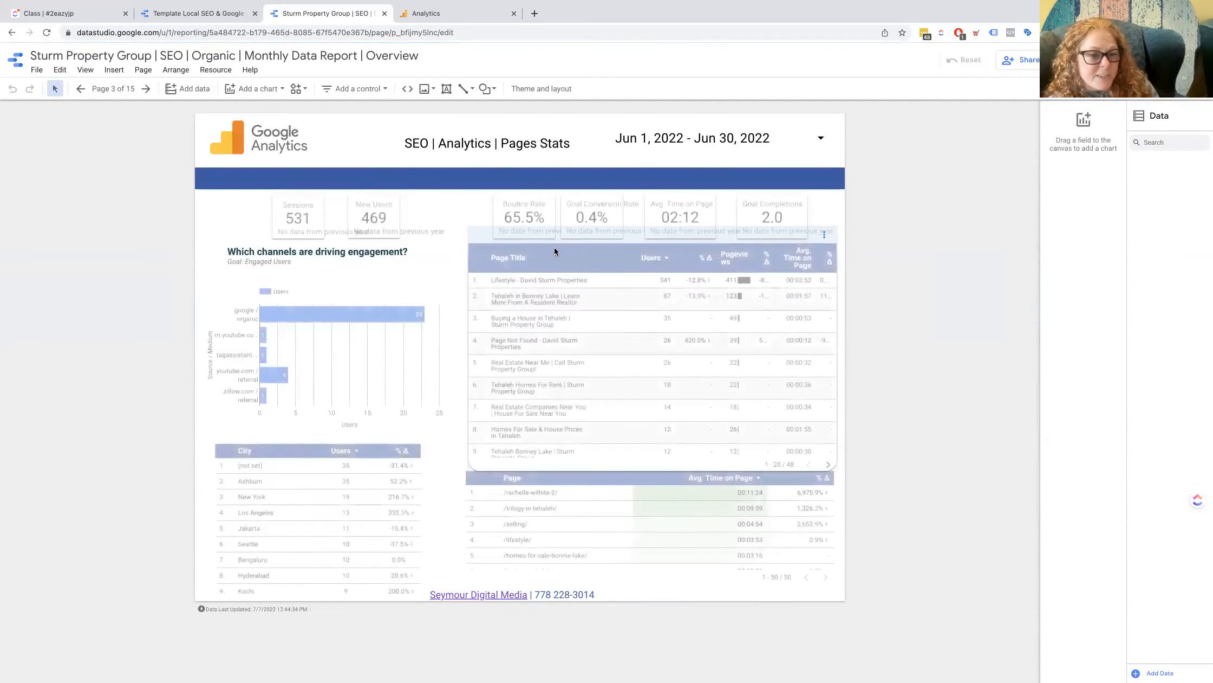
# Step: Shift the Sessions, New Users, Bounce Rate and Goal Conversion Rate scorecards along the row to spread the remaining six more evenly
pyautogui.moveTo(521, 210); pyautogui.dragTo(481, 210)
pyautogui.moveTo(297, 217); pyautogui.dragTo(239, 217)
pyautogui.moveTo(383, 217); pyautogui.dragTo(354, 217)
pyautogui.moveTo(456, 216); pyautogui.dragTo(450, 213)
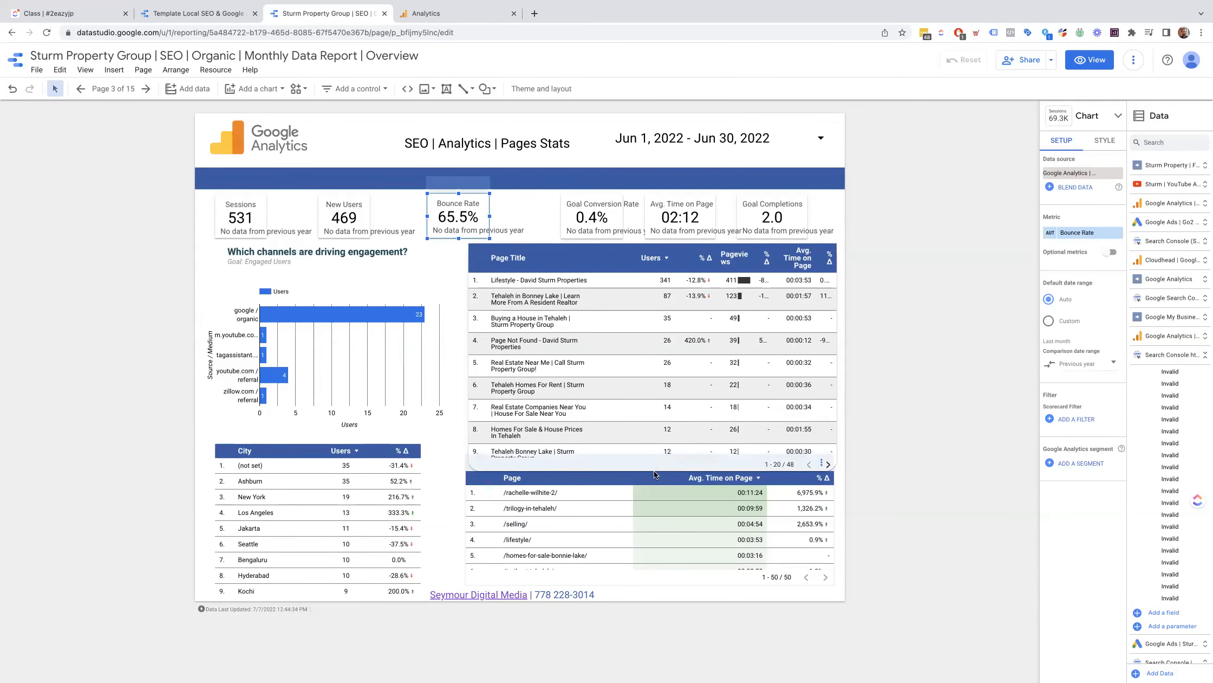
pyautogui.moveTo(608, 214); pyautogui.dragTo(576, 214)
pyautogui.click(675, 216)
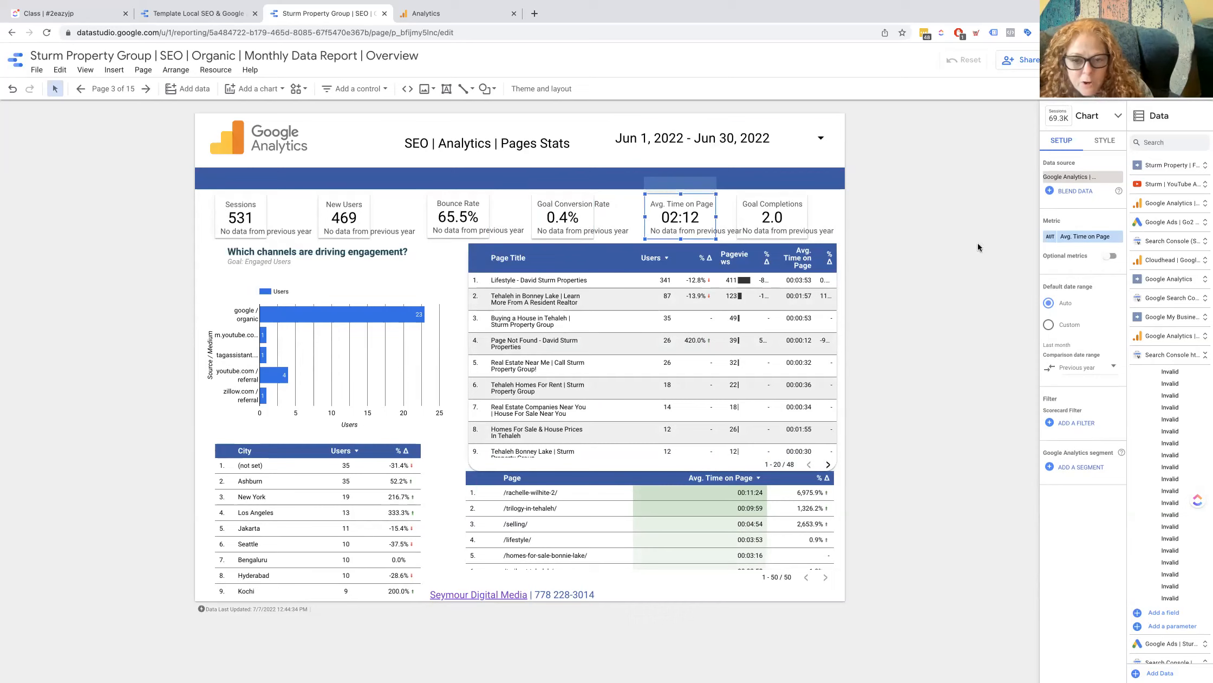
# Step: In view mode, examine the preset periods offered by the Pages Stats date range control without applying a change
pyautogui.click(1093, 60)
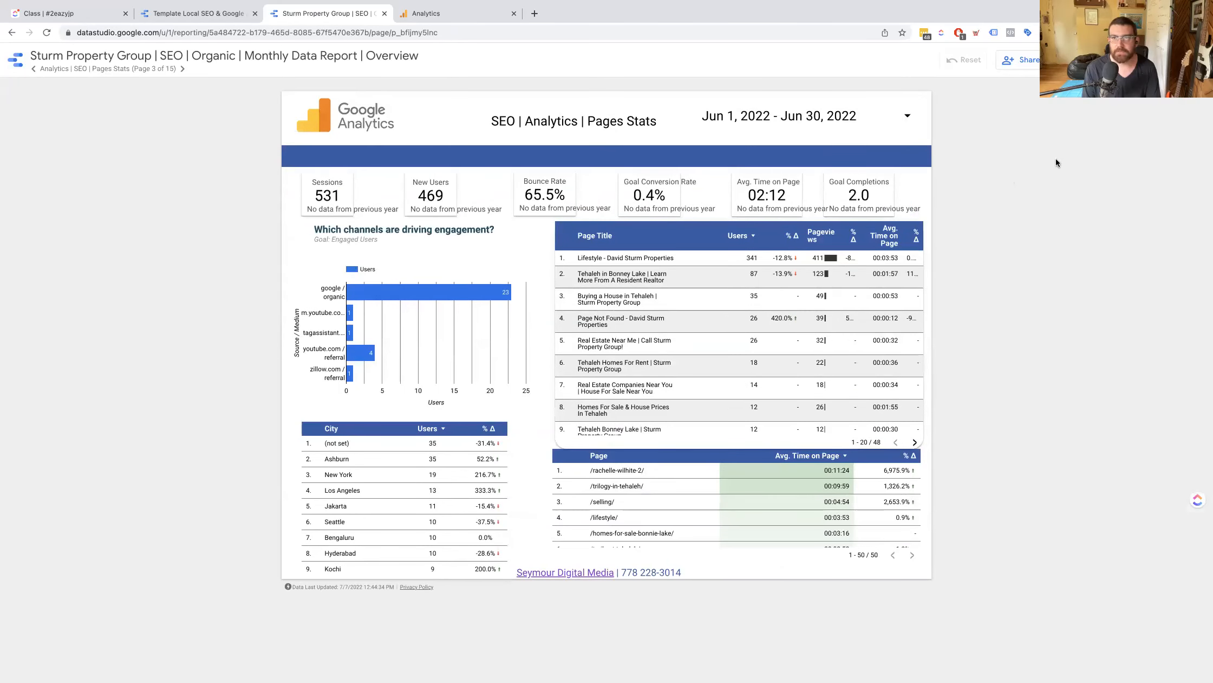
pyautogui.click(852, 118)
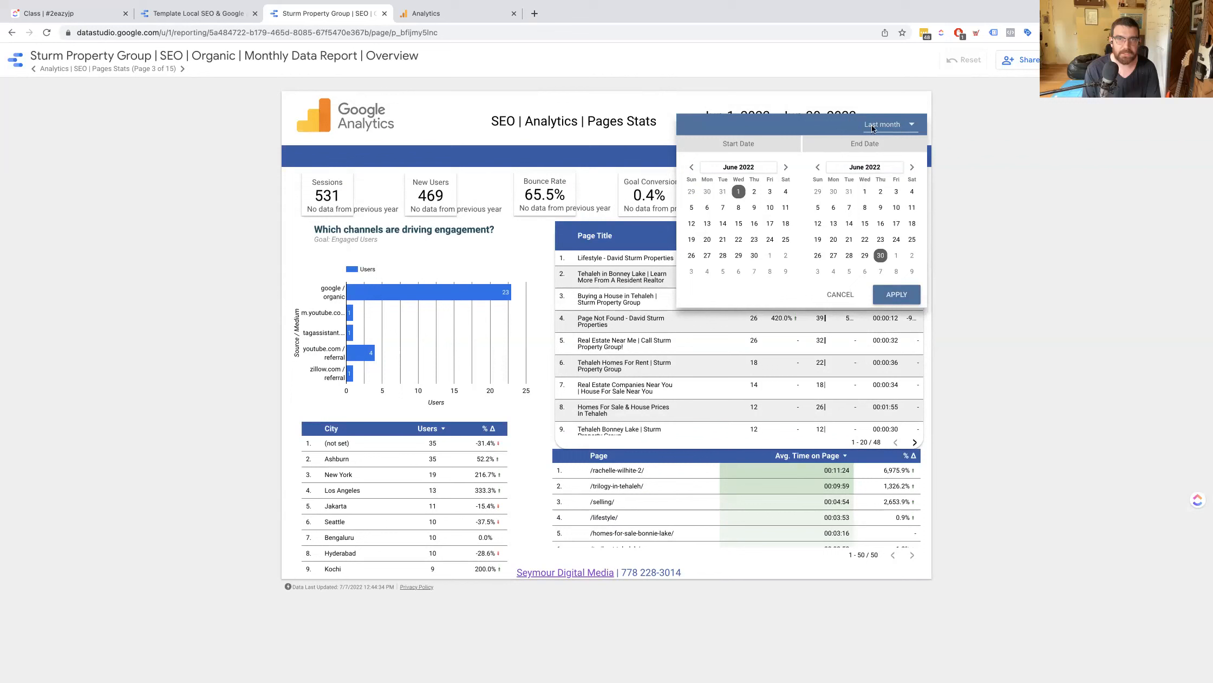
pyautogui.click(850, 104)
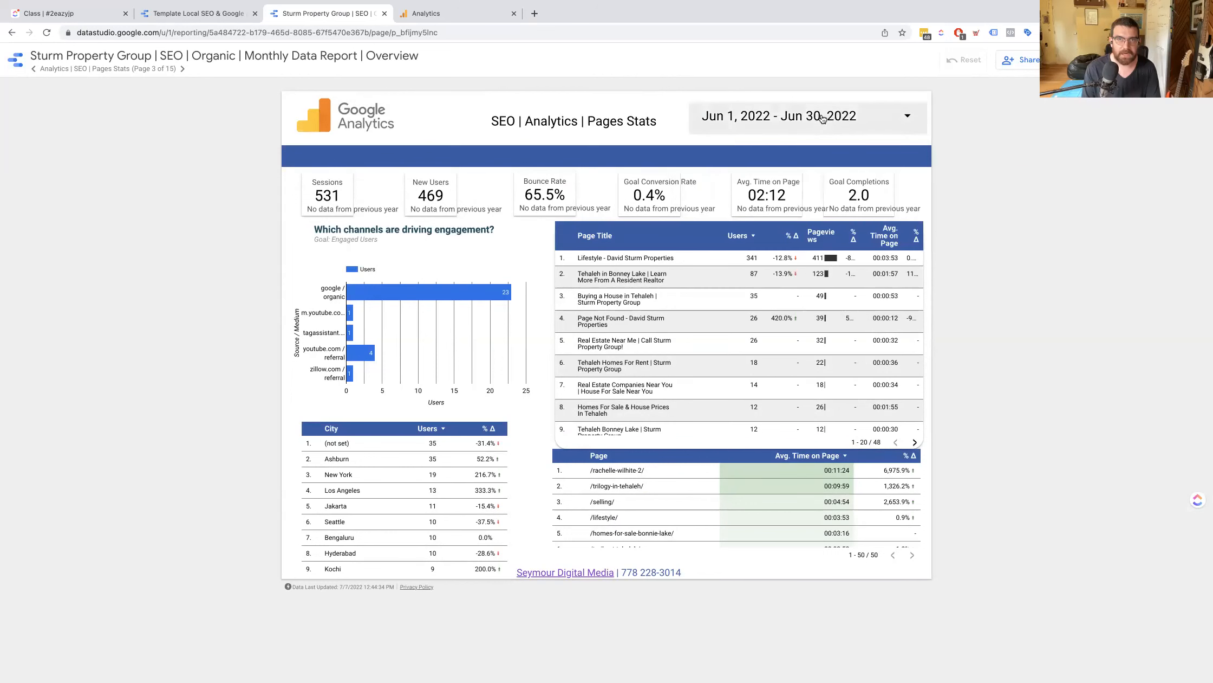
pyautogui.click(789, 130)
pyautogui.click(878, 133)
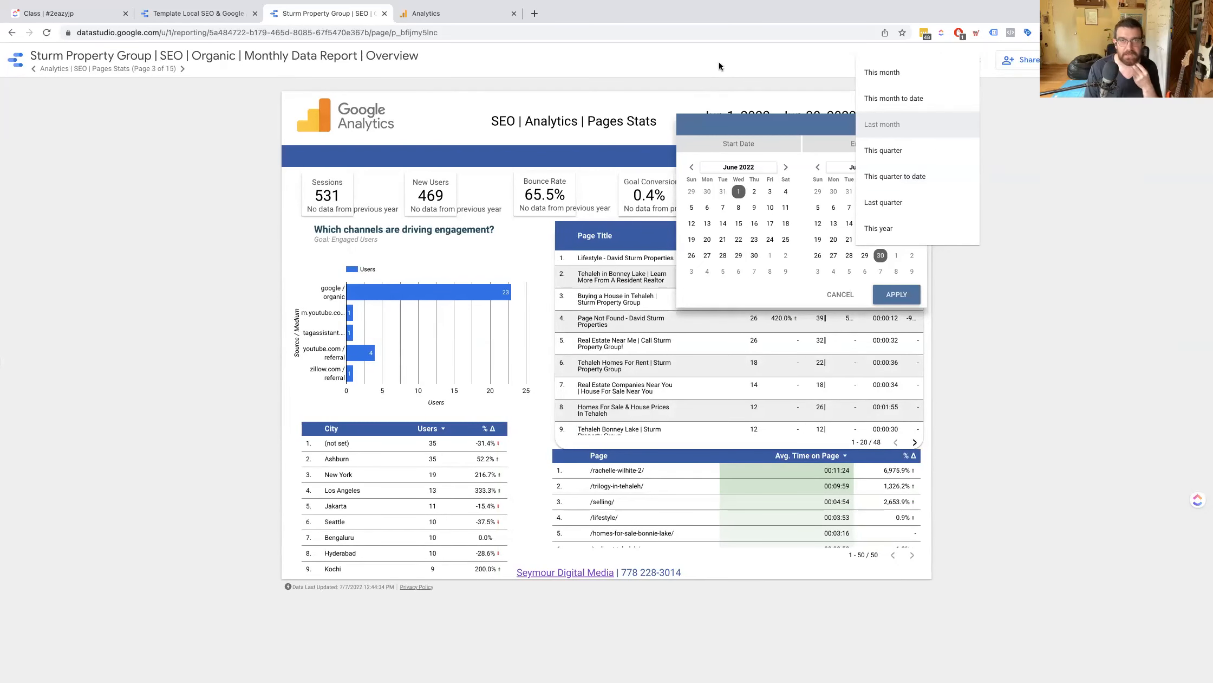
pyautogui.click(718, 65)
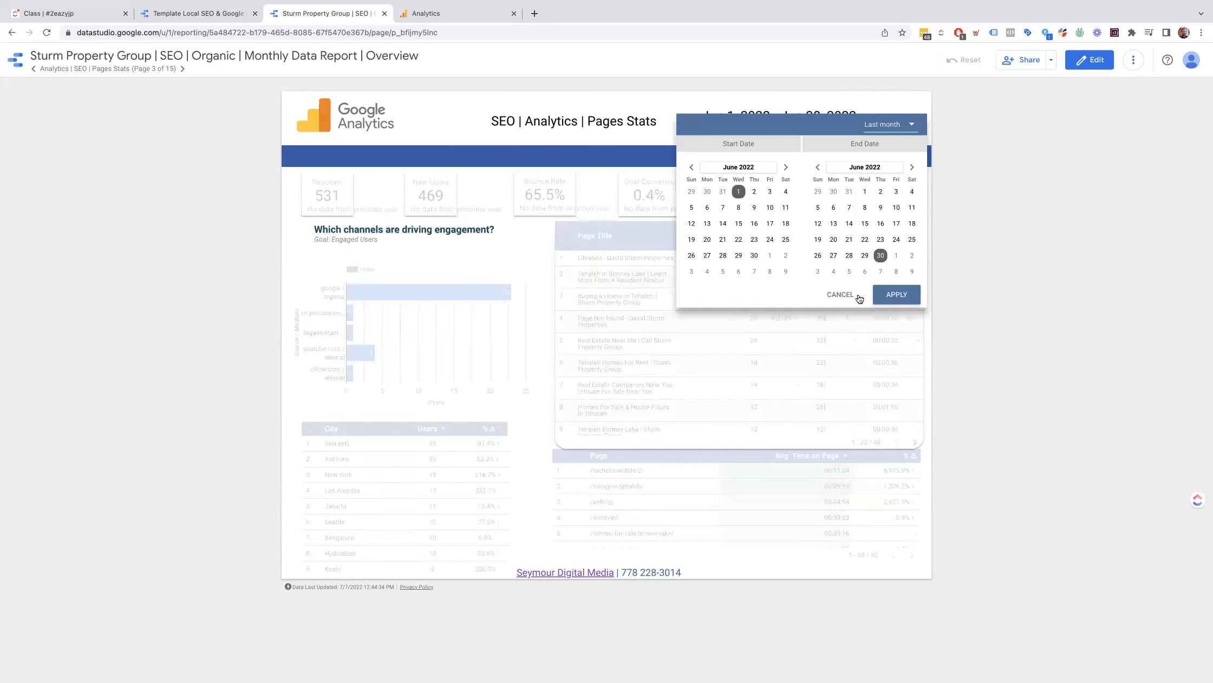
pyautogui.click(1014, 283)
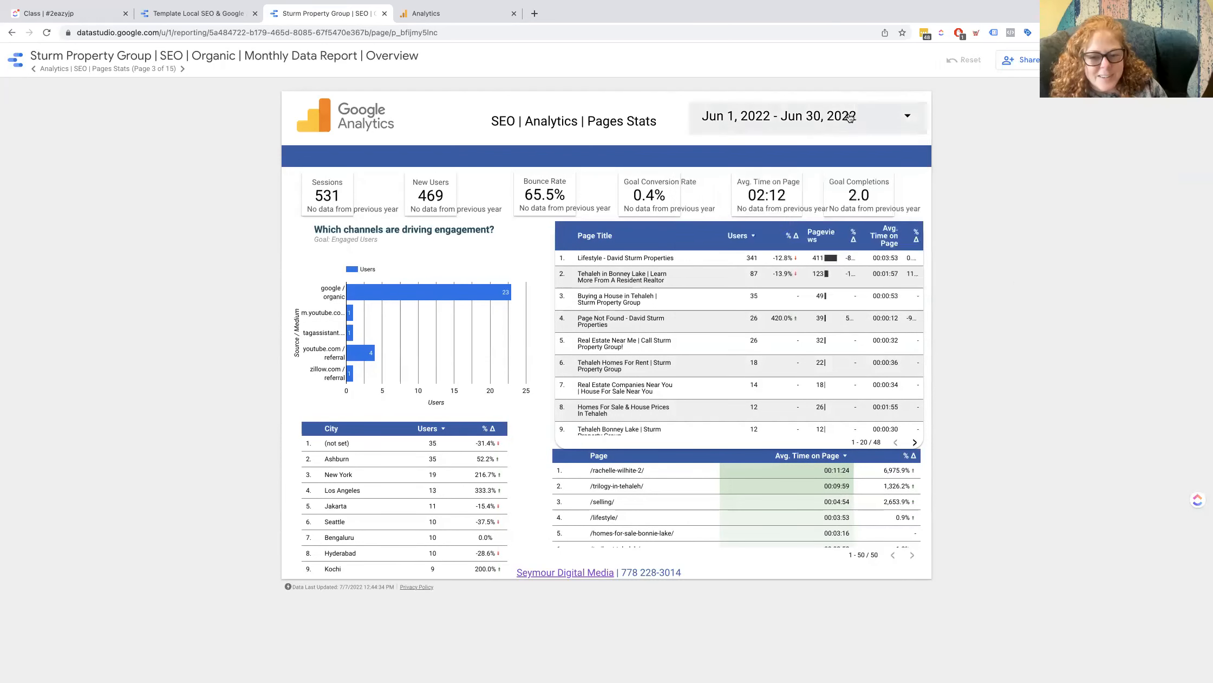
pyautogui.click(869, 124)
pyautogui.click(886, 127)
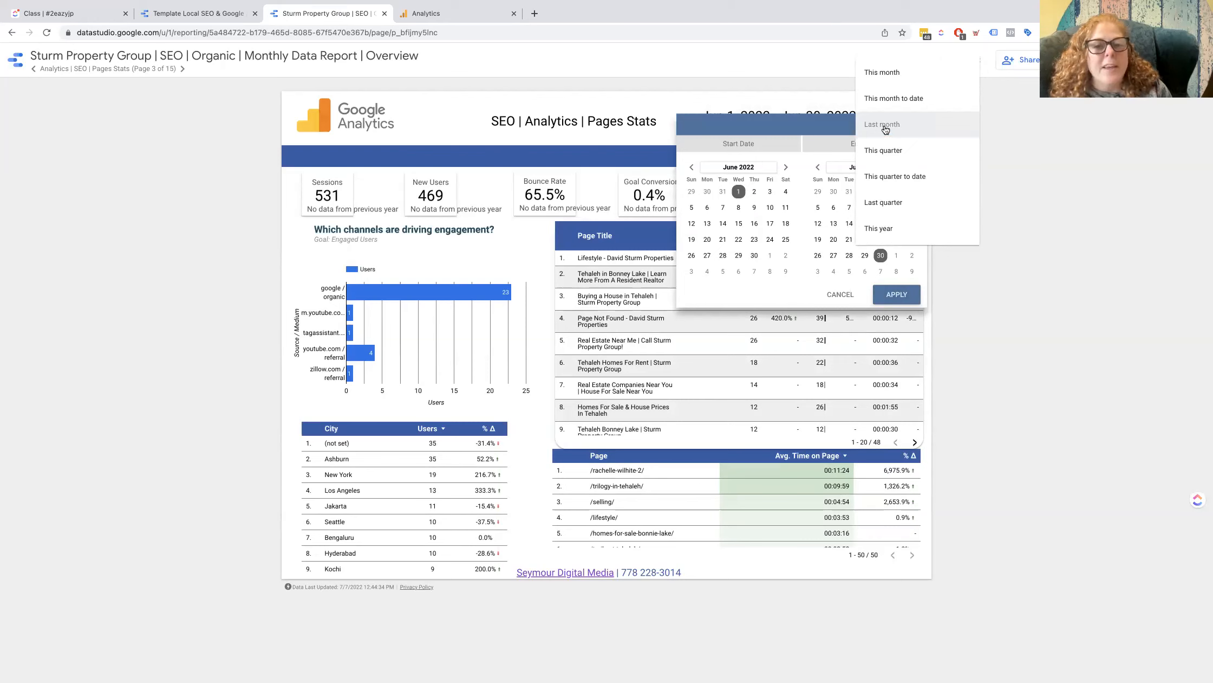
pyautogui.click(1003, 150)
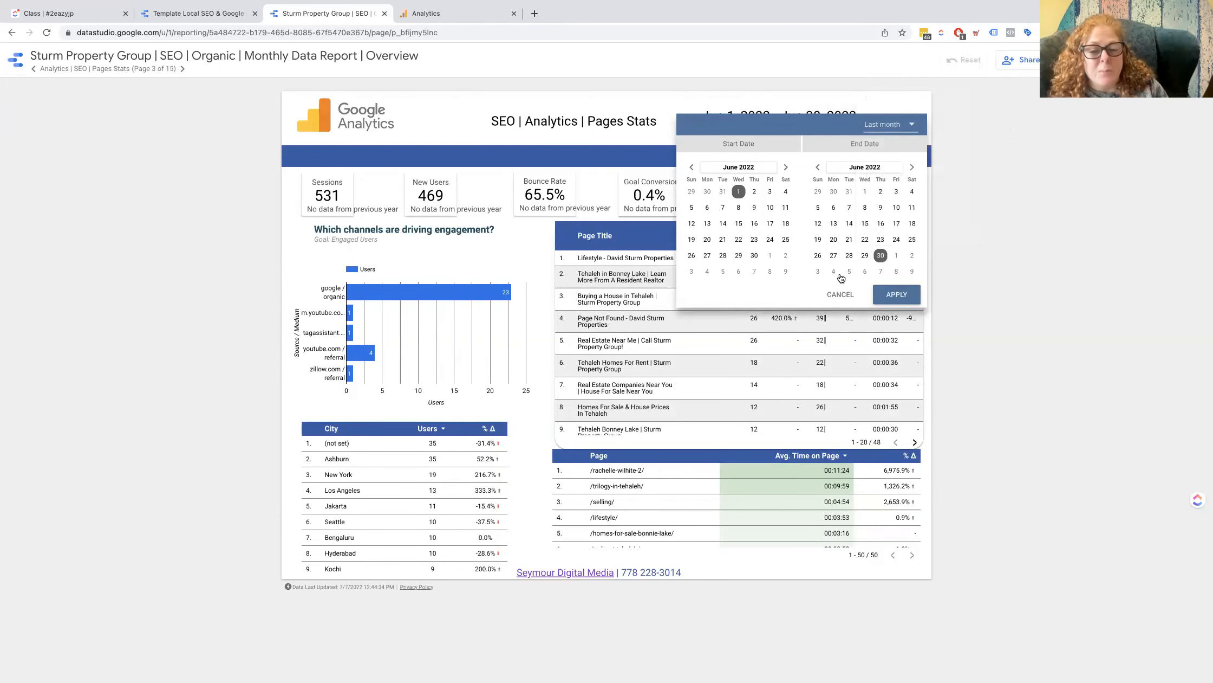
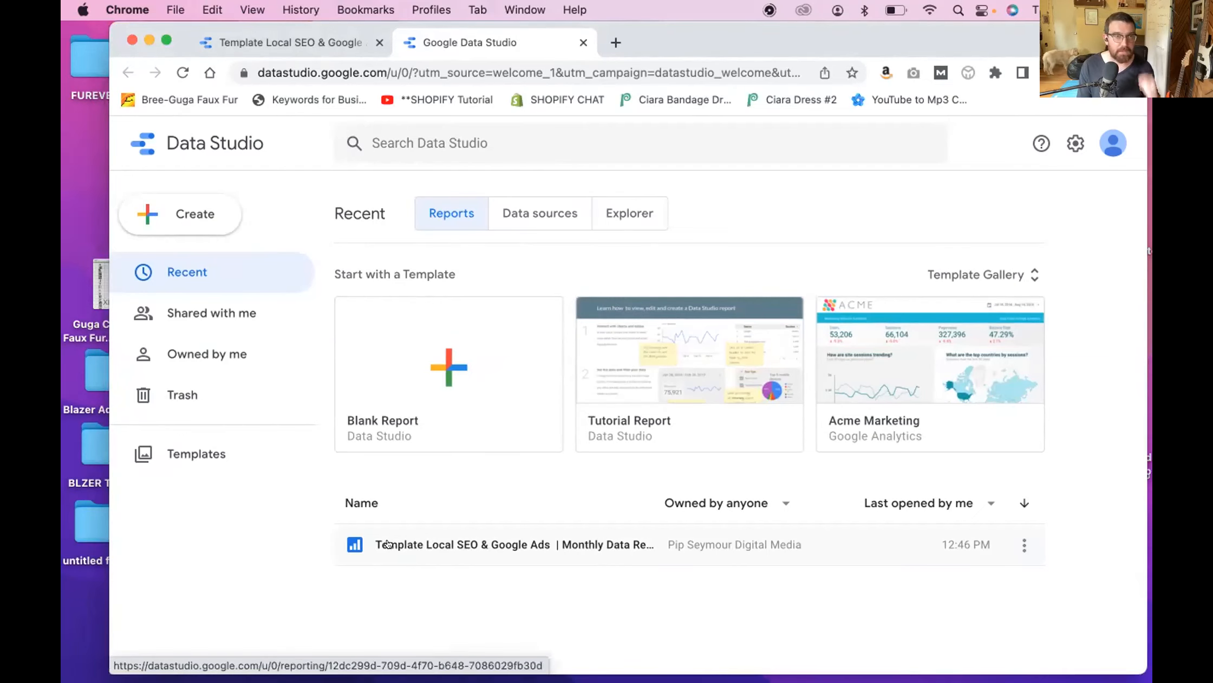
# Step: Open the Template Local SEO & Google Ads report and copy it, keeping the [Sample] data sources
pyautogui.click(388, 544)
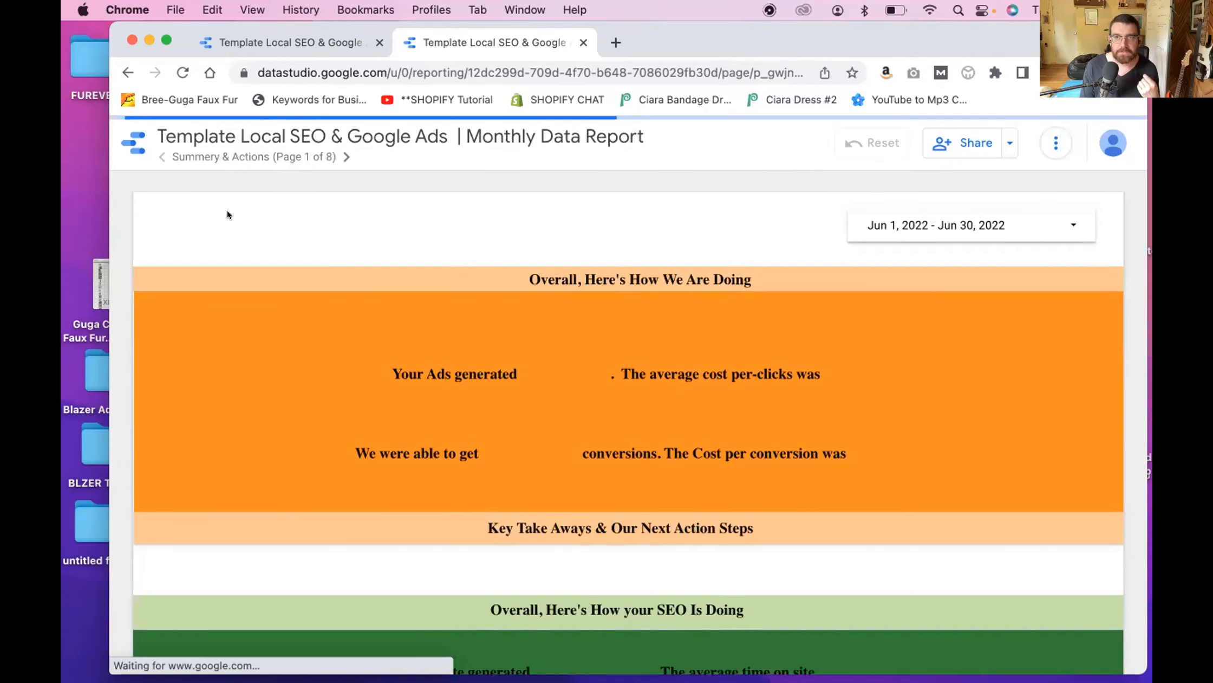
pyautogui.click(1054, 141)
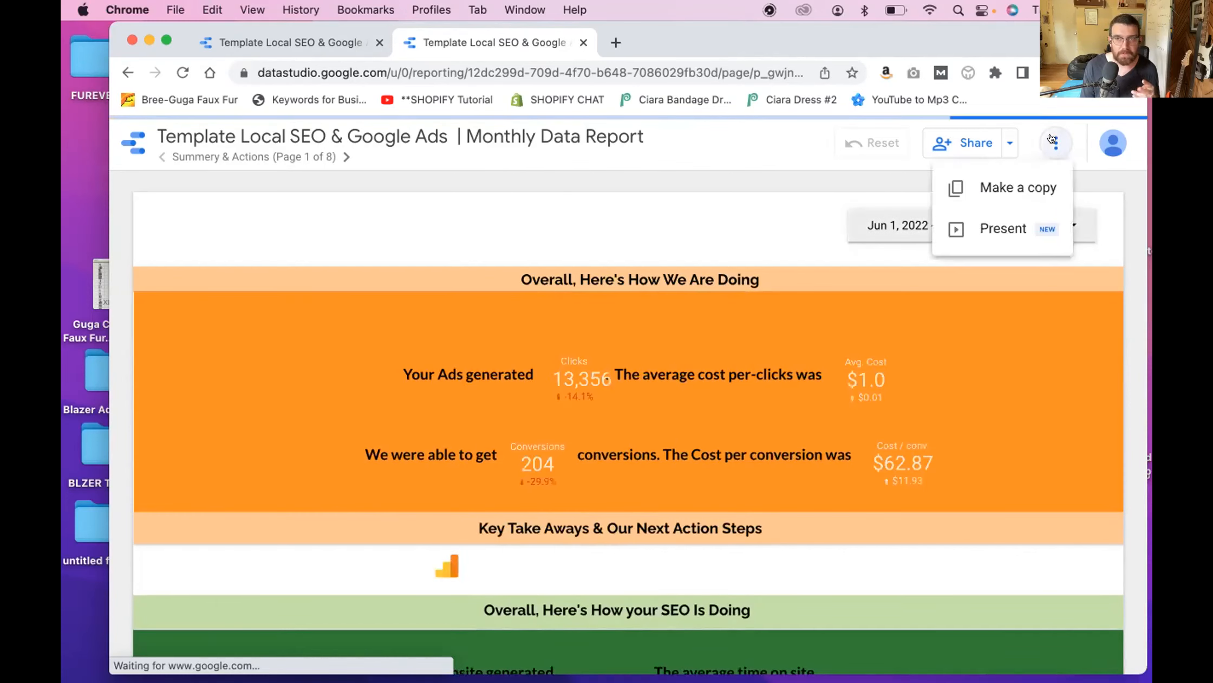
pyautogui.click(996, 185)
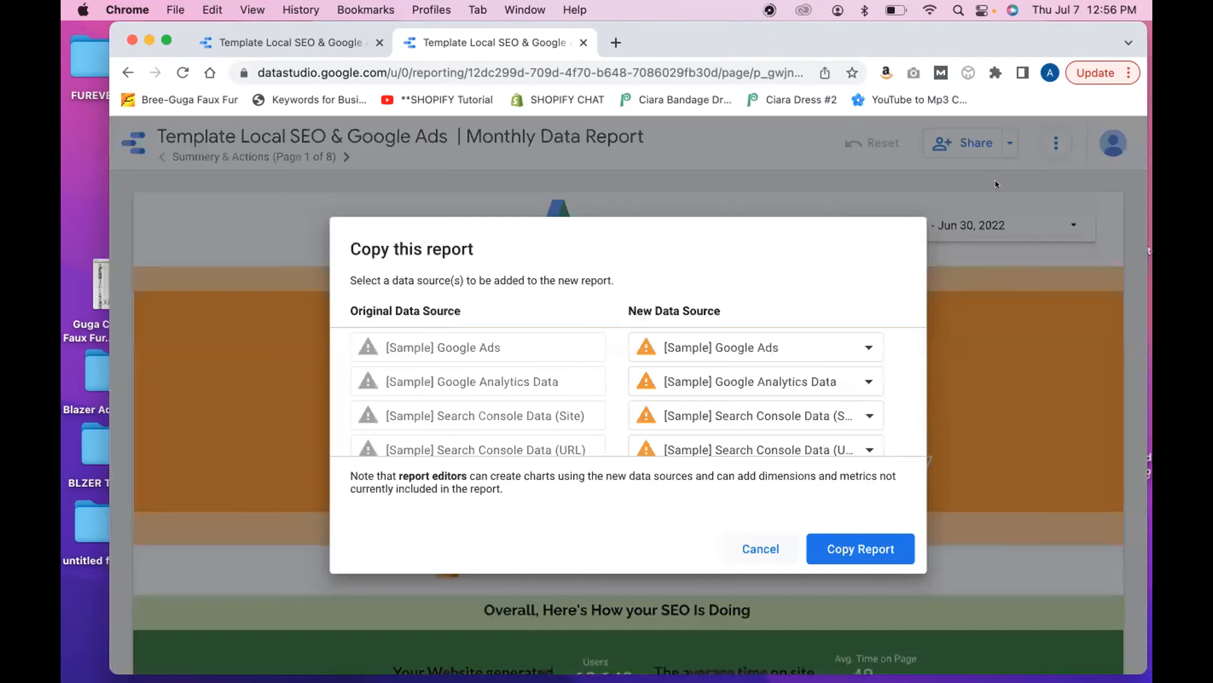
pyautogui.click(836, 545)
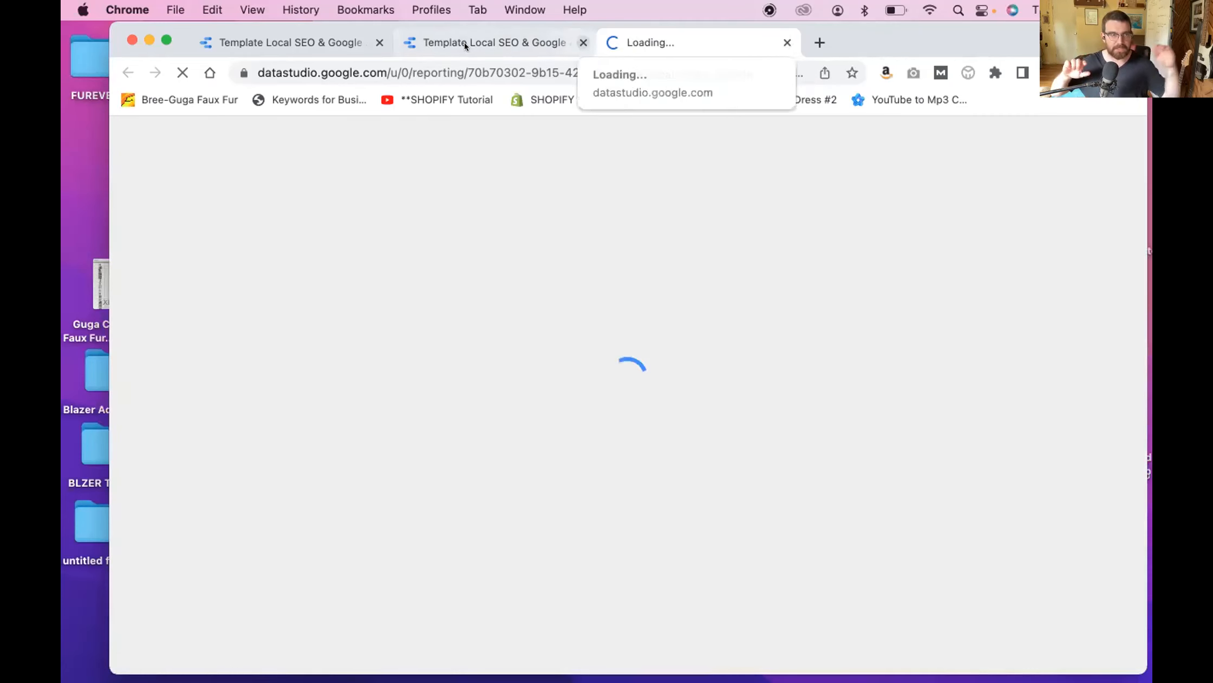
# Step: Return to the original template and examine the new data source choices for copying the report, leaving without making another copy
pyautogui.click(465, 43)
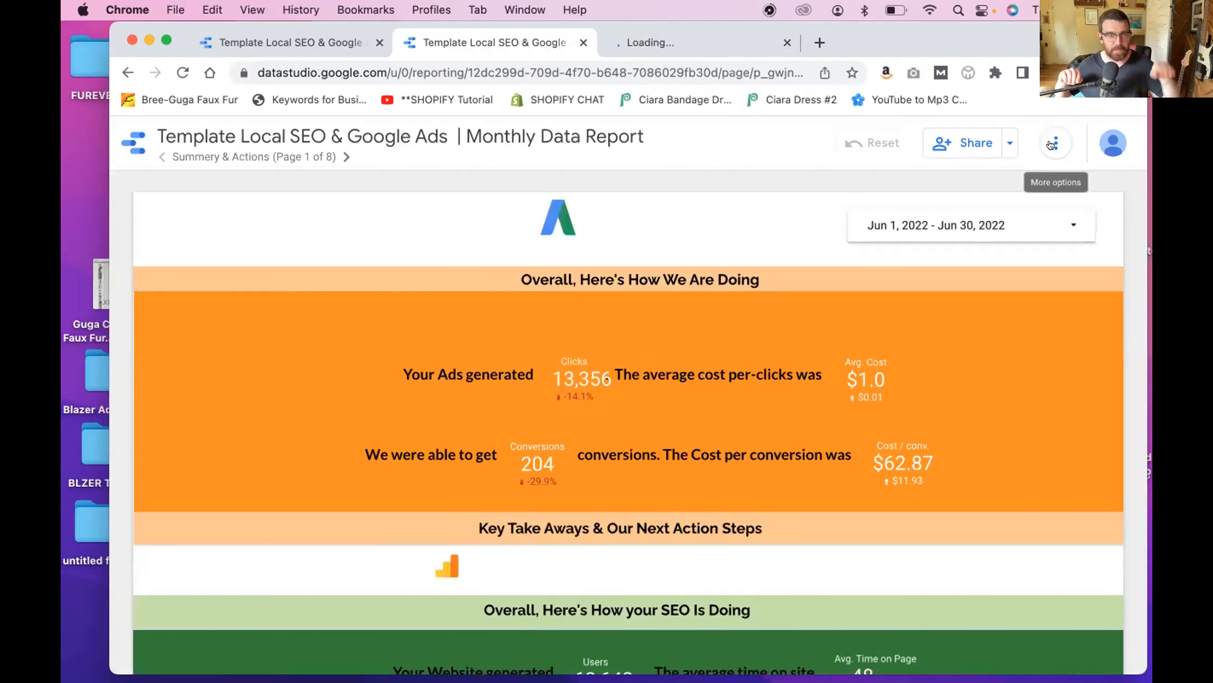
pyautogui.click(1054, 144)
pyautogui.click(1016, 187)
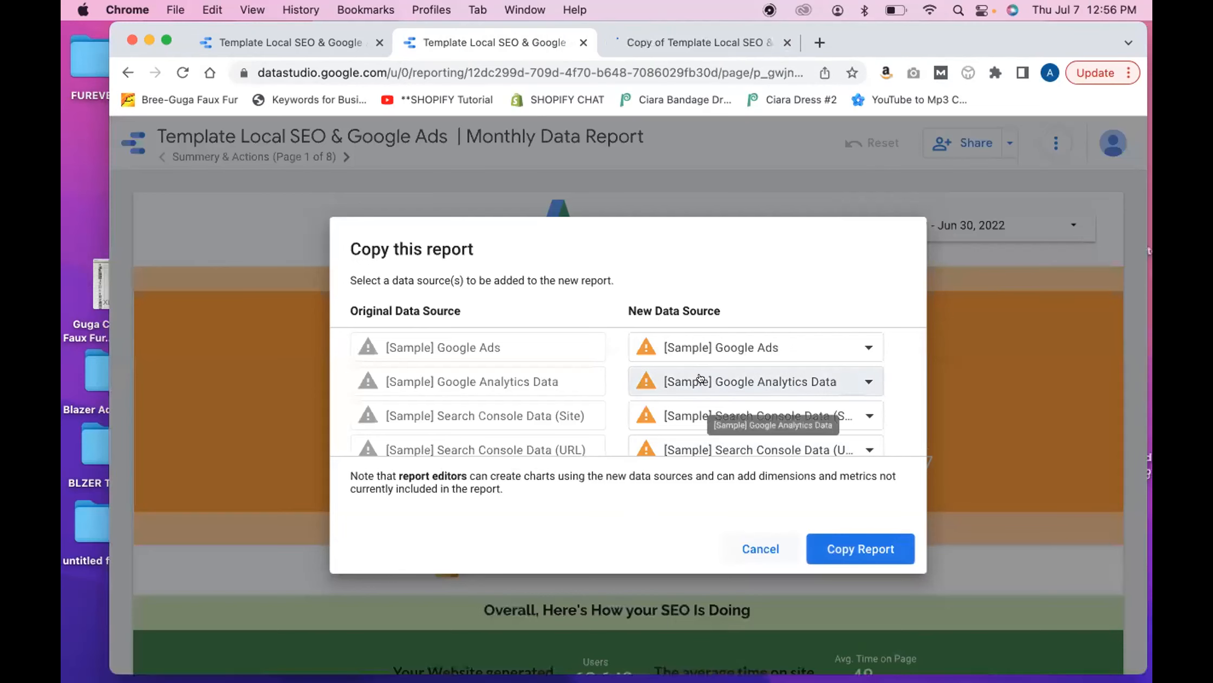
pyautogui.scroll(-1, 700, 378)
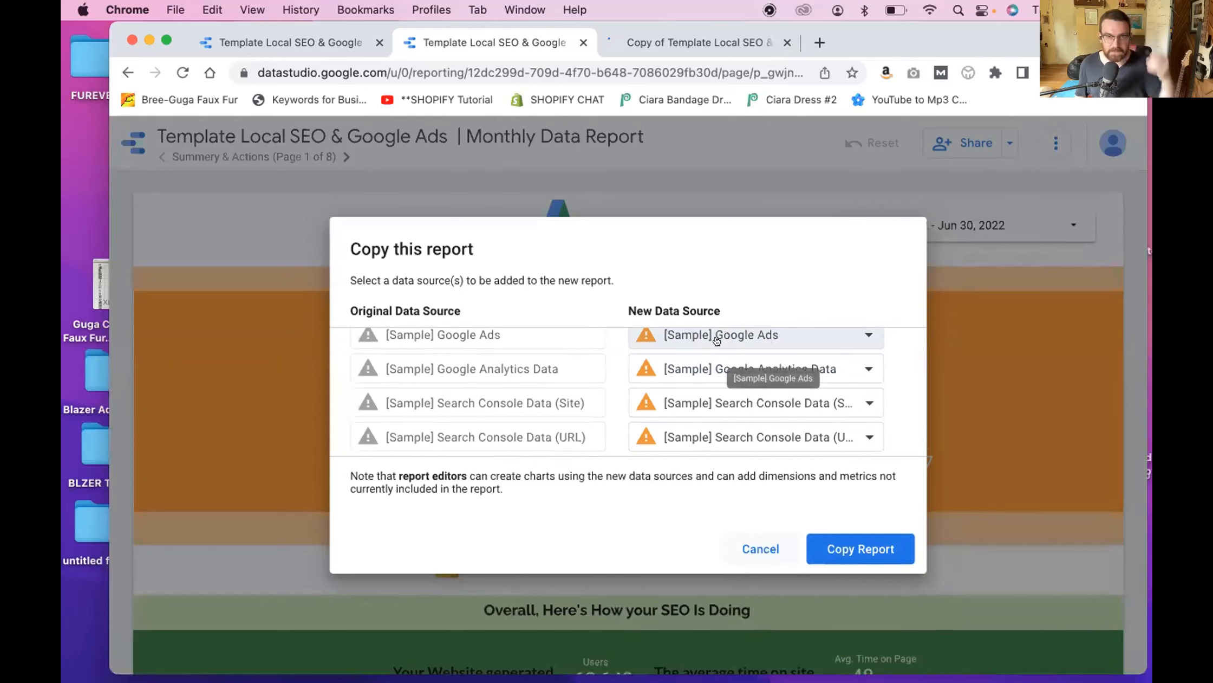
pyautogui.scroll(1, 699, 371)
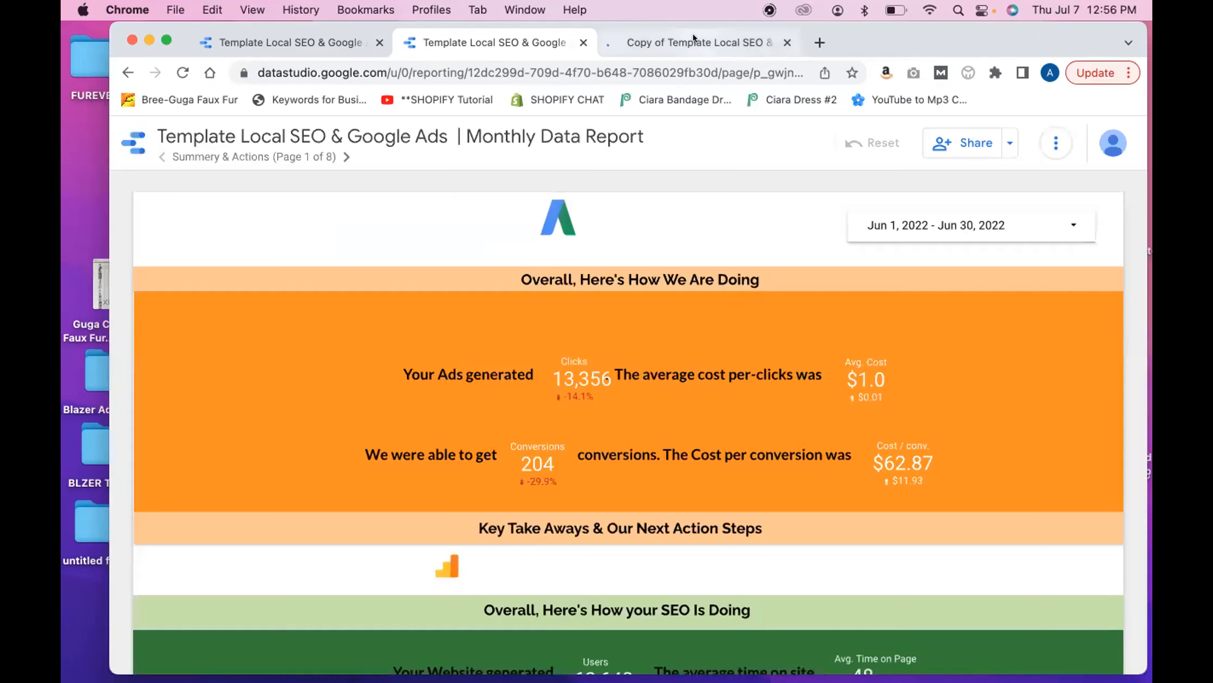
pyautogui.click(693, 34)
pyautogui.click(487, 36)
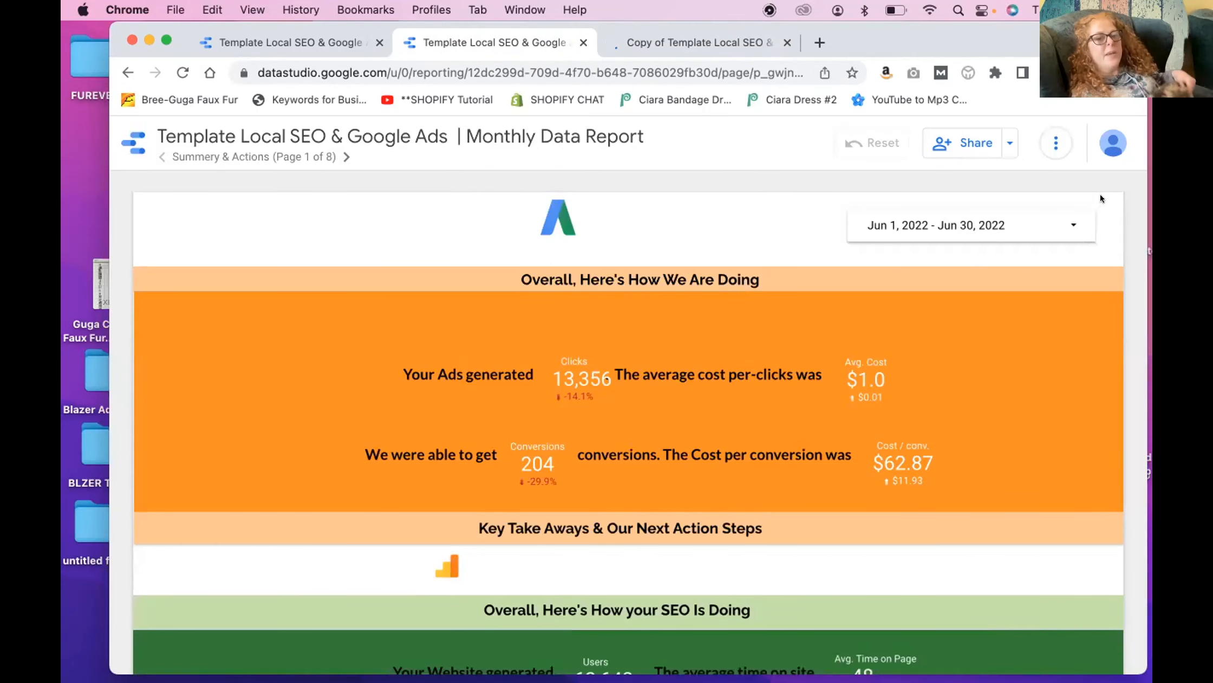
# Step: Start another copy of the template report and map its [Sample] Google Ads source to [Sample] Google Analytics Data
pyautogui.click(1056, 143)
pyautogui.click(1020, 181)
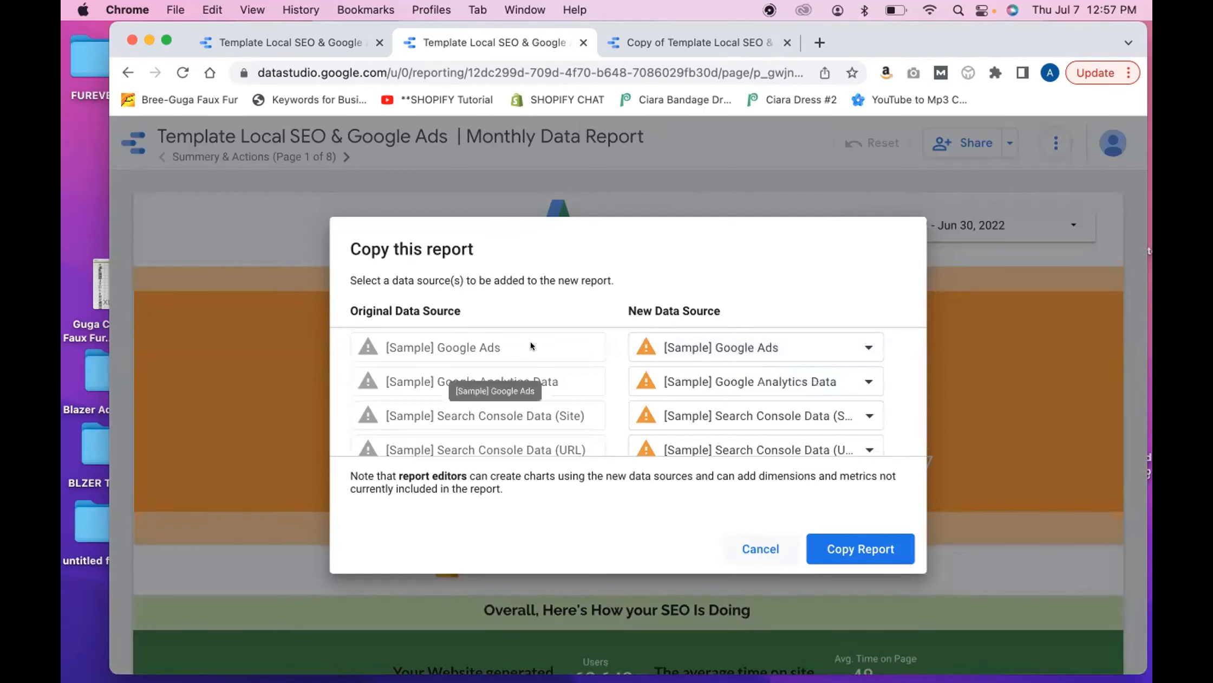
pyautogui.click(713, 347)
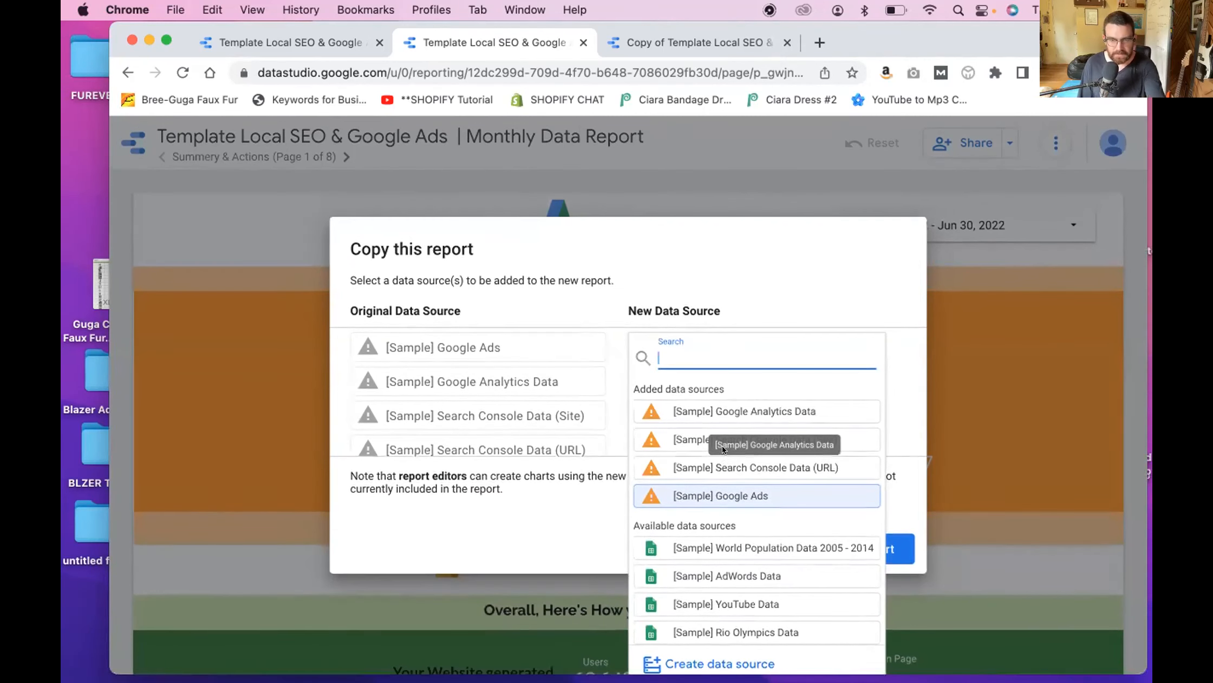
pyautogui.click(751, 410)
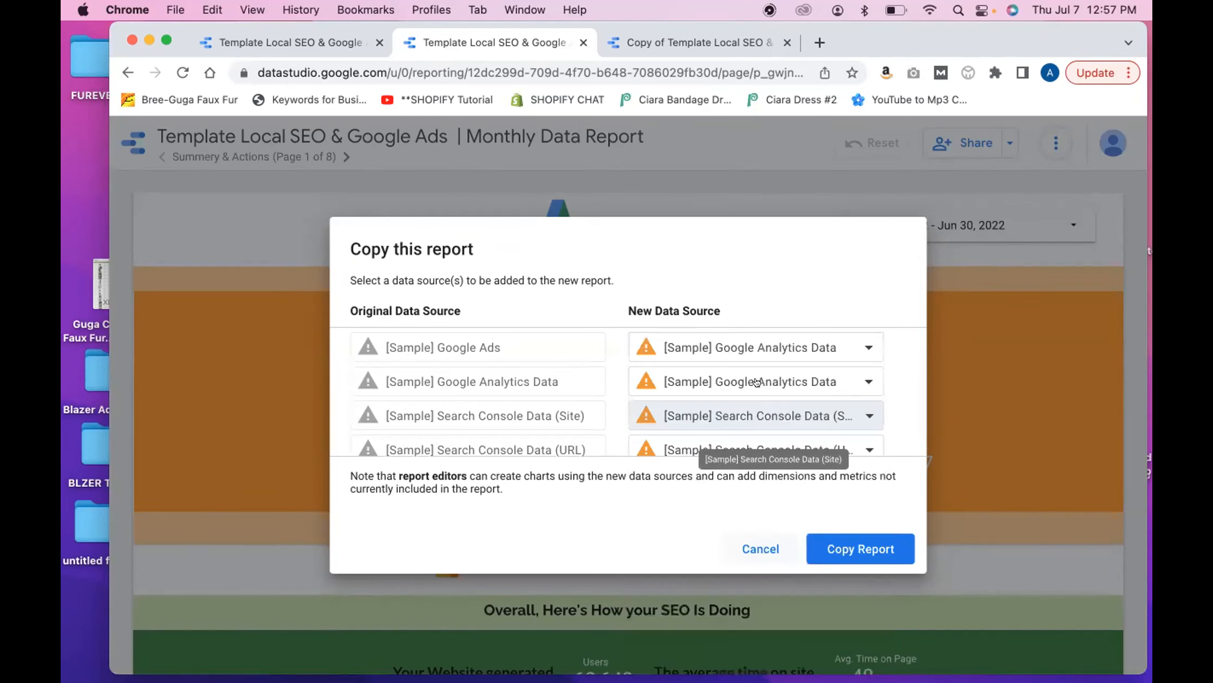
# Step: For the original [Sample] Google Ads source, start a new data source with the Google Analytics connector and authorize access
pyautogui.click(764, 340)
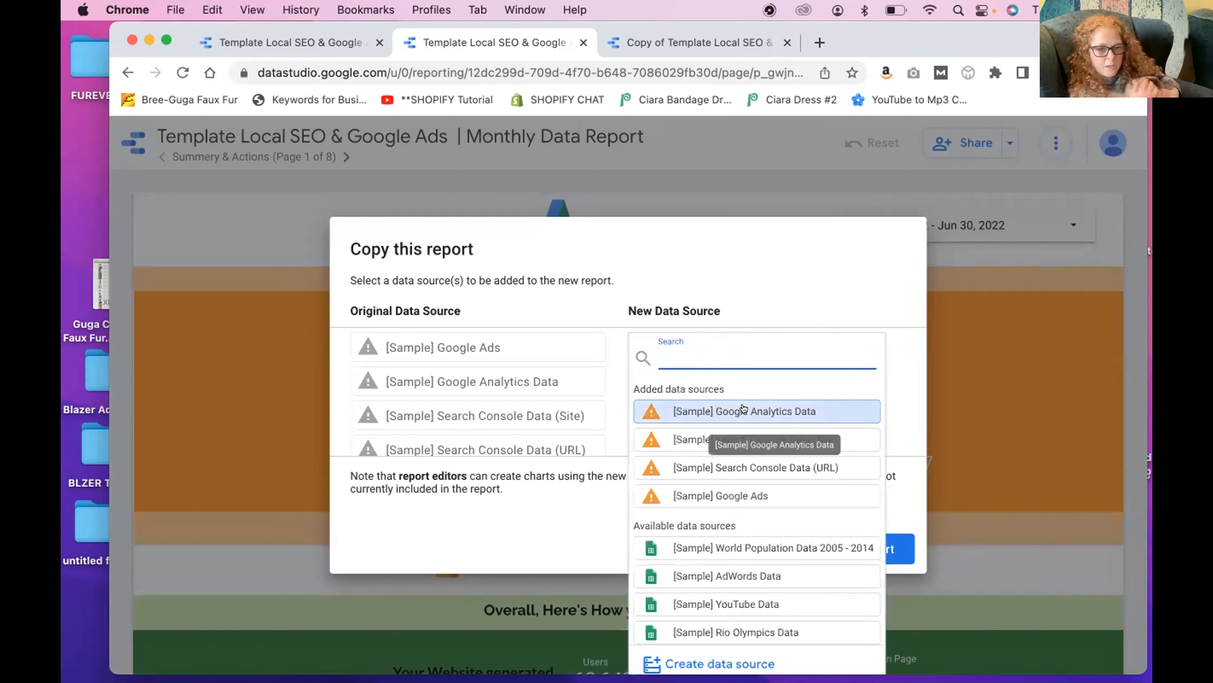
pyautogui.click(686, 658)
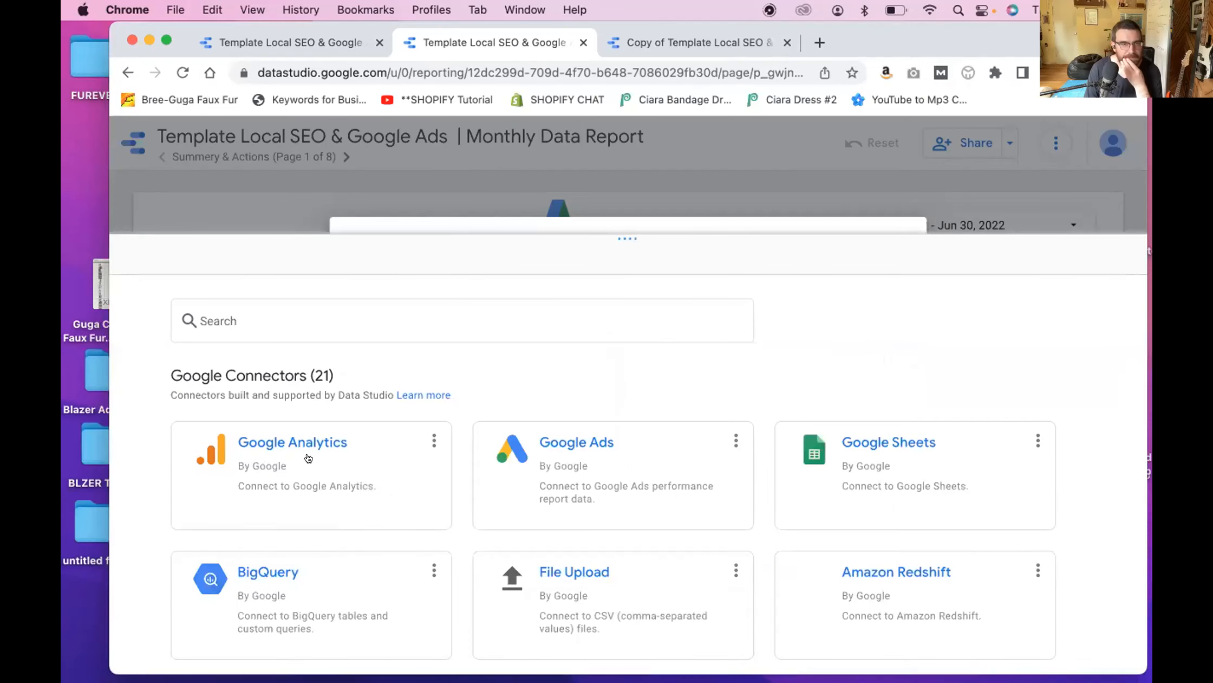
pyautogui.click(311, 457)
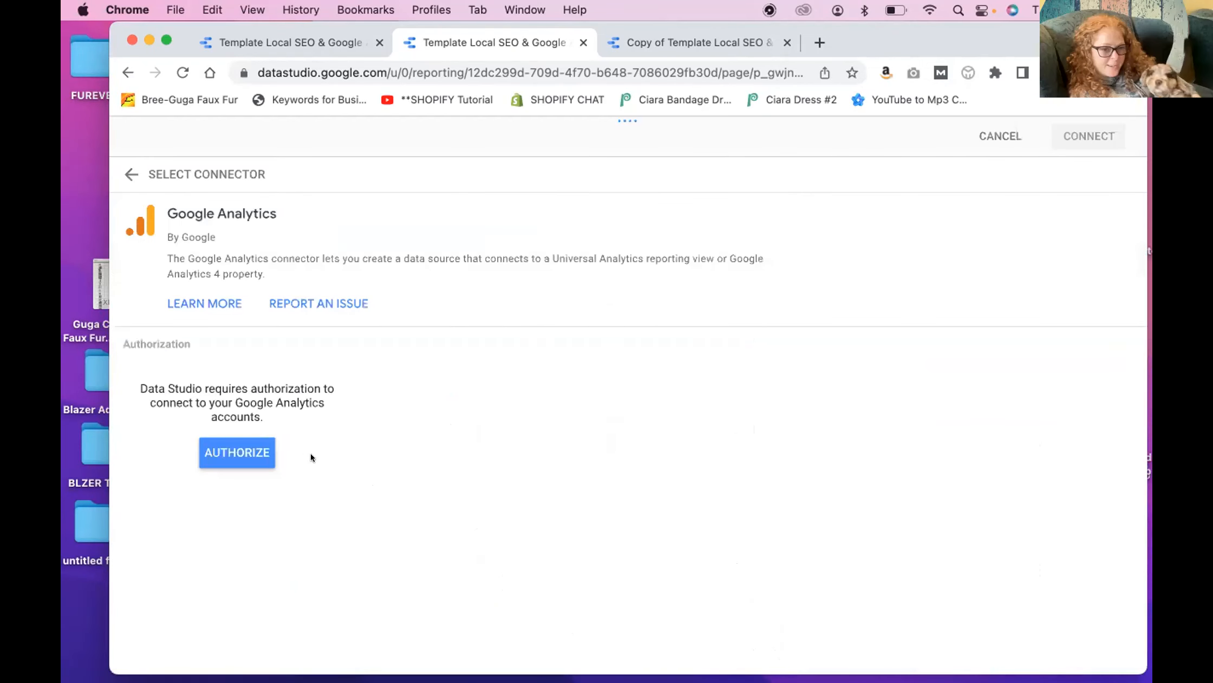
pyautogui.click(230, 447)
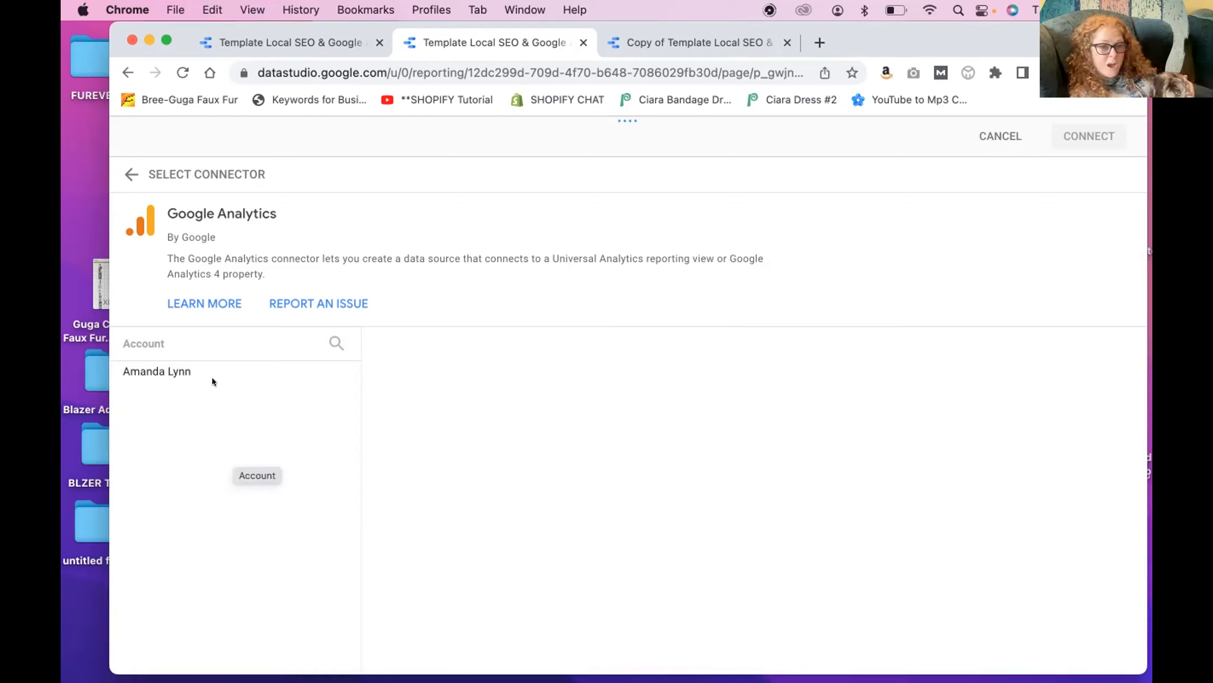
# Step: In the available analytics account, connect the Avatar Auto Care GA4 property rather than its UA property
pyautogui.click(177, 366)
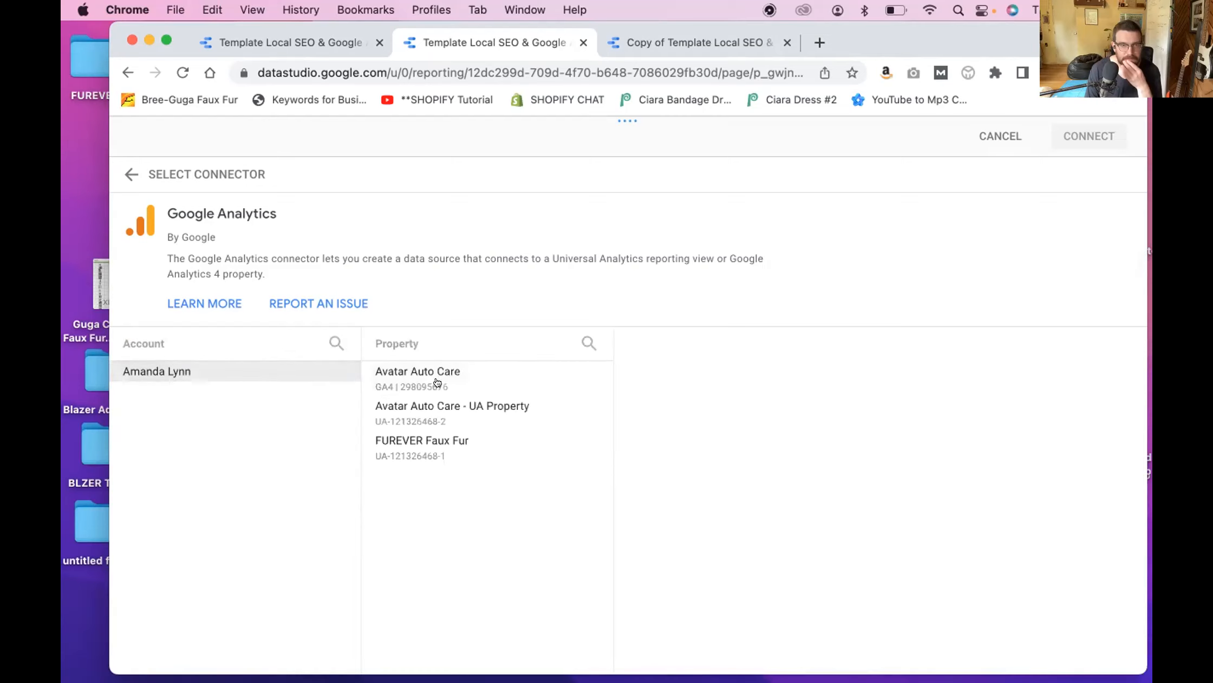
pyautogui.click(431, 409)
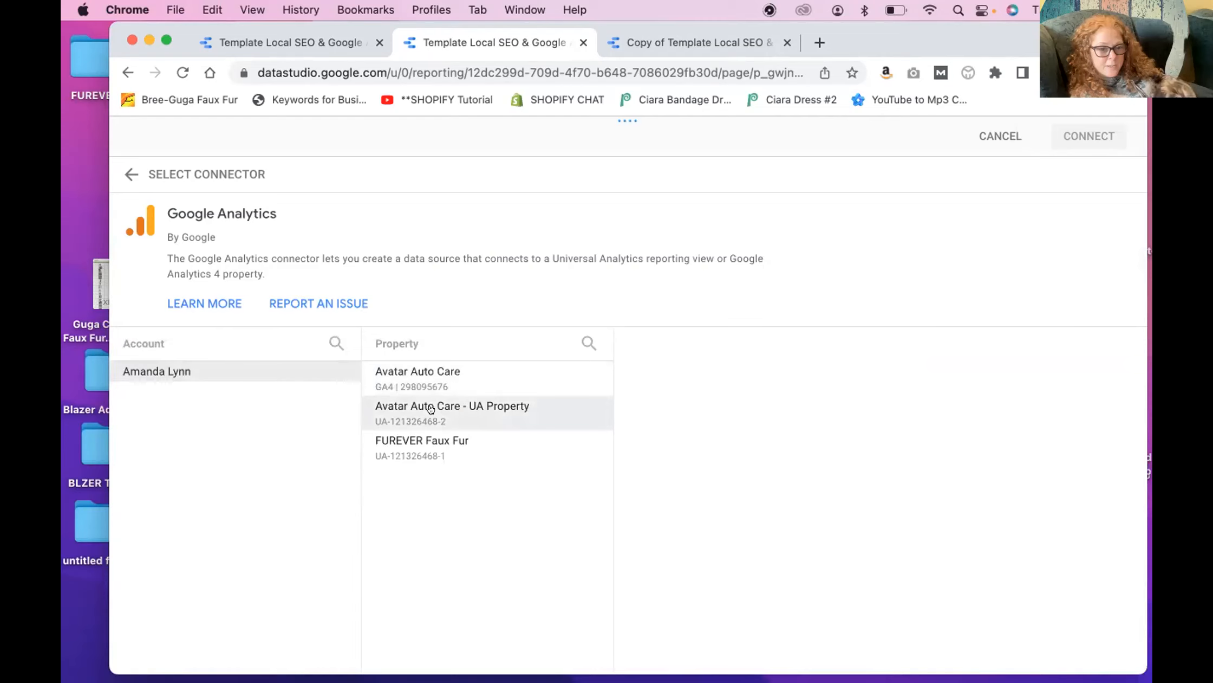
pyautogui.click(417, 371)
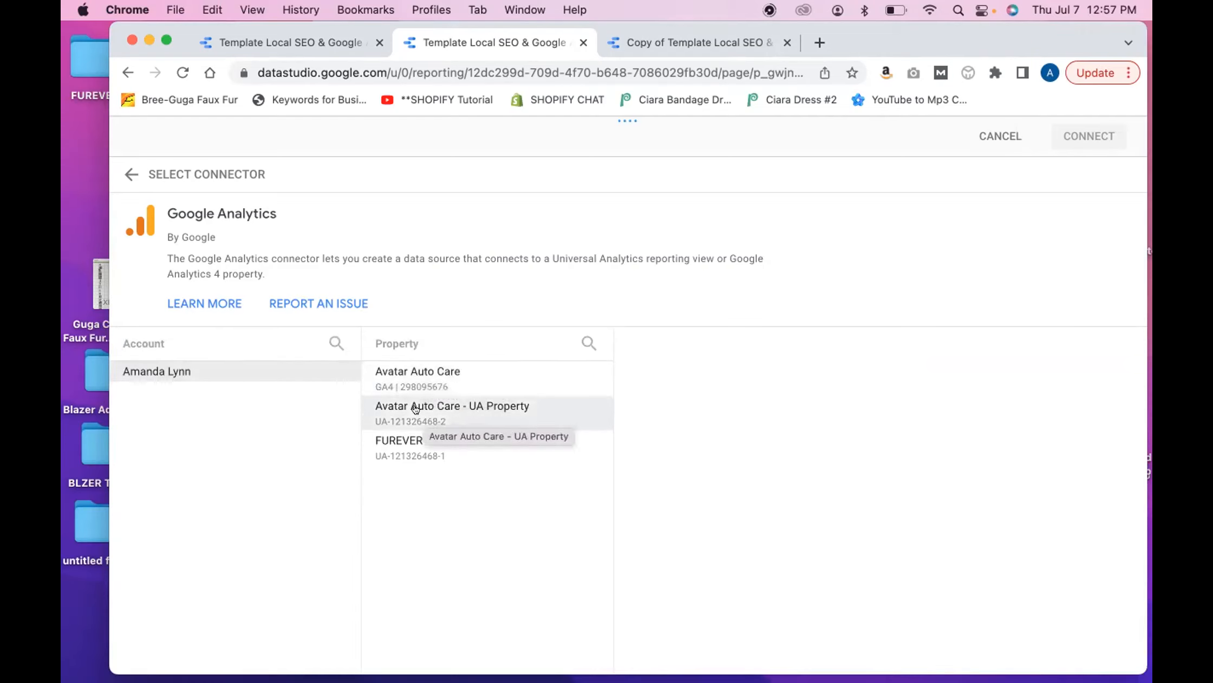
pyautogui.click(401, 376)
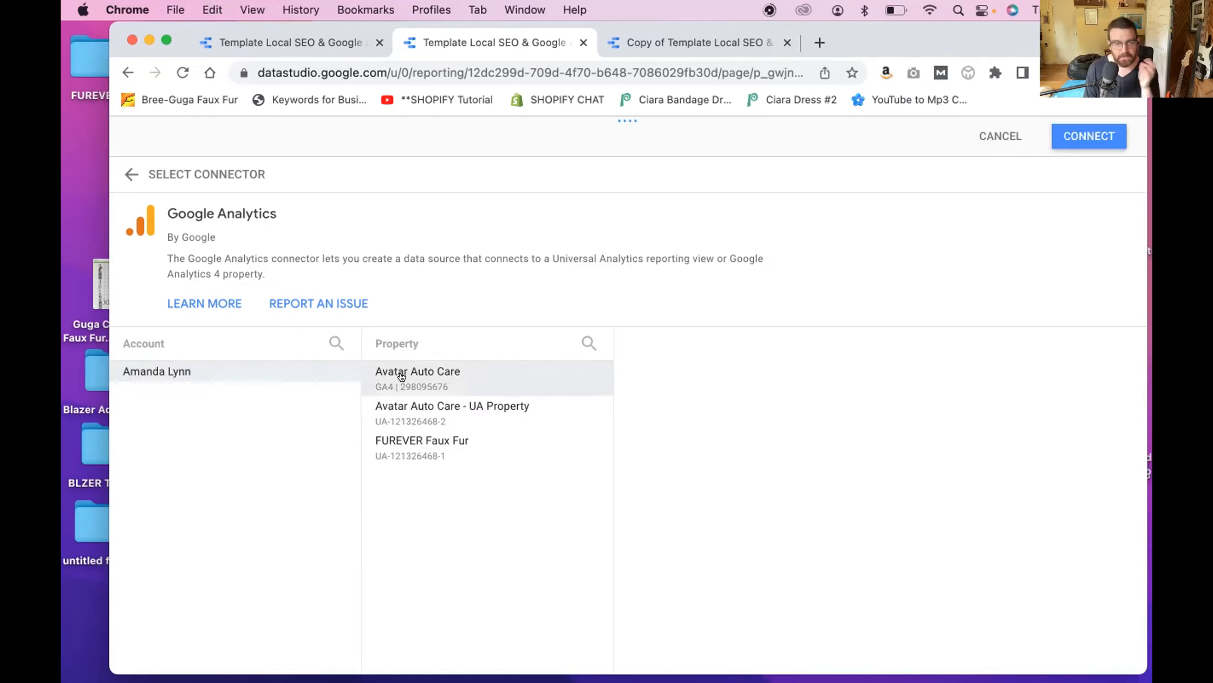
pyautogui.click(1078, 131)
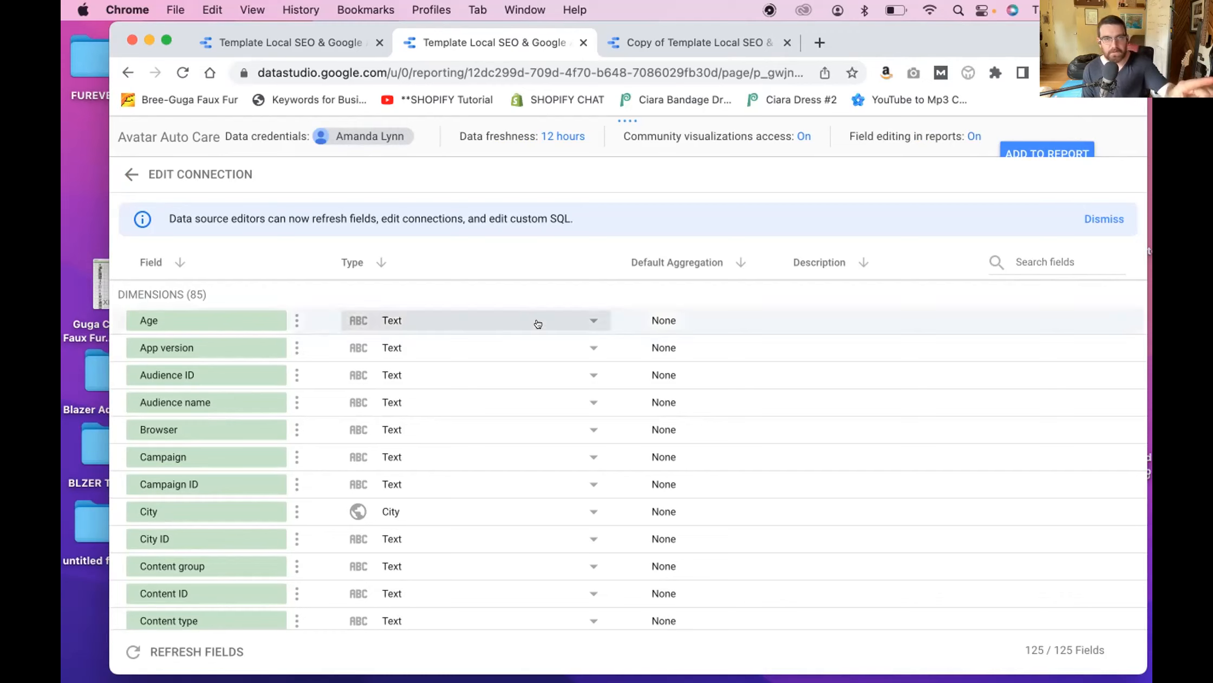
# Step: Rename the new data source "Avatar Auto Care | Google Analytics G4" and add it to the report
pyautogui.click(174, 134)
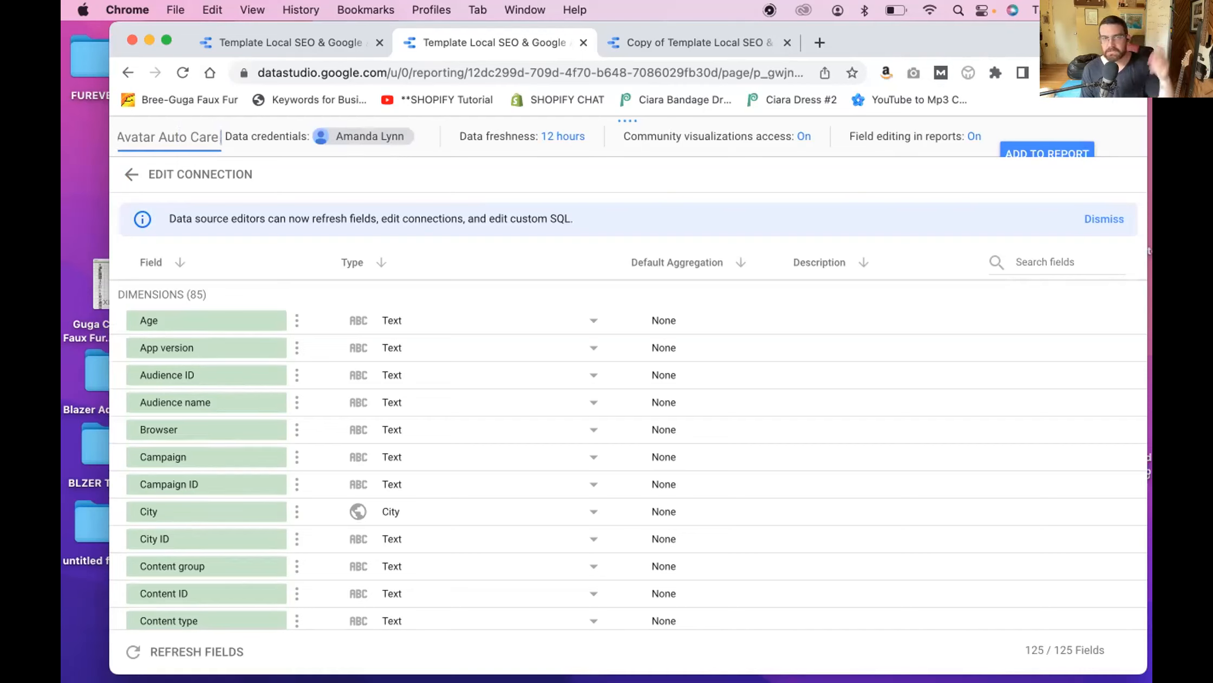
pyautogui.write('|')
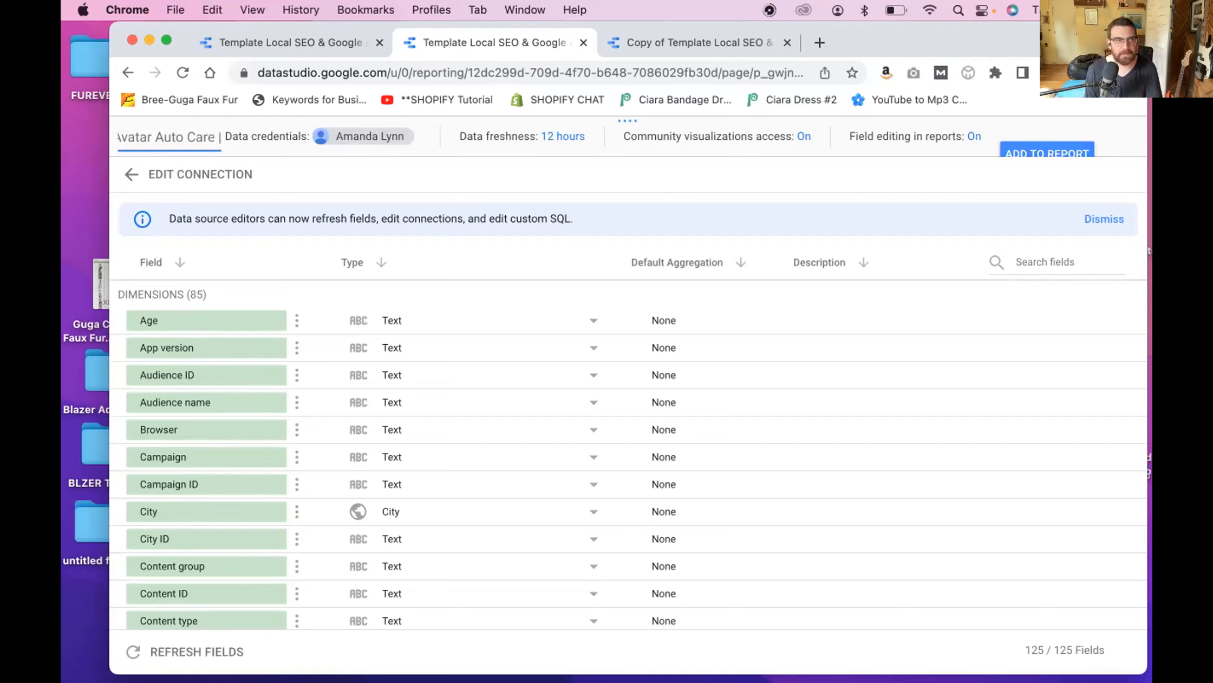
pyautogui.write(' Google Analytics G4')
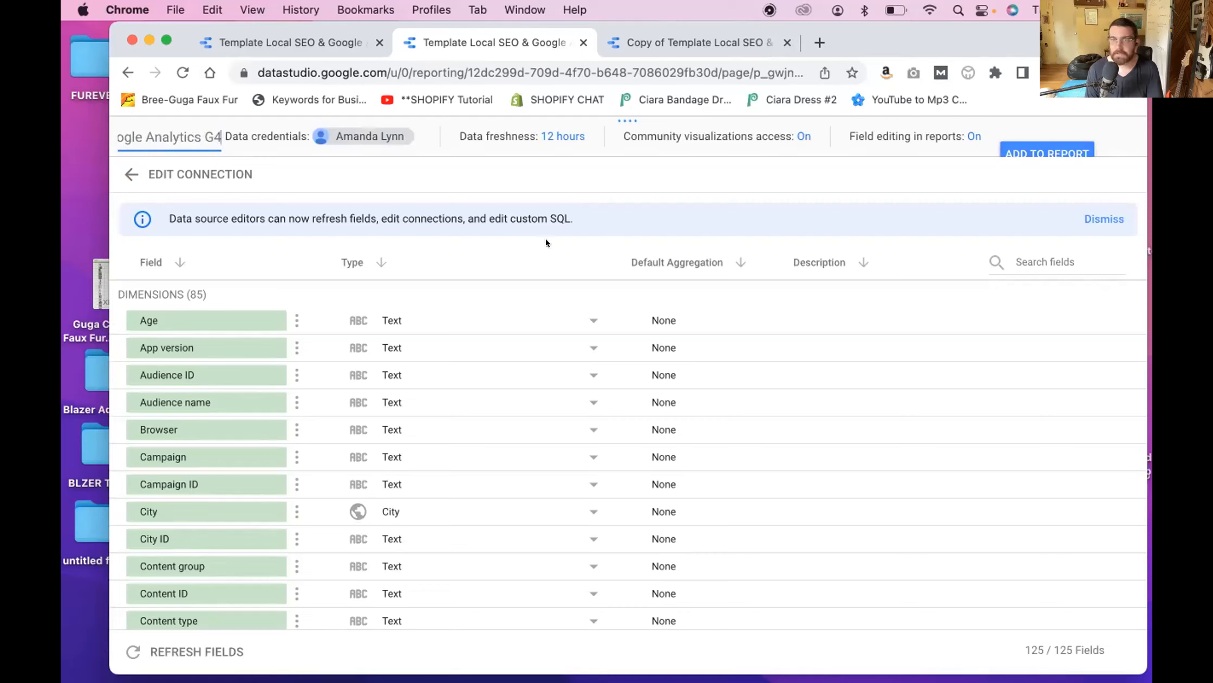
pyautogui.click(531, 169)
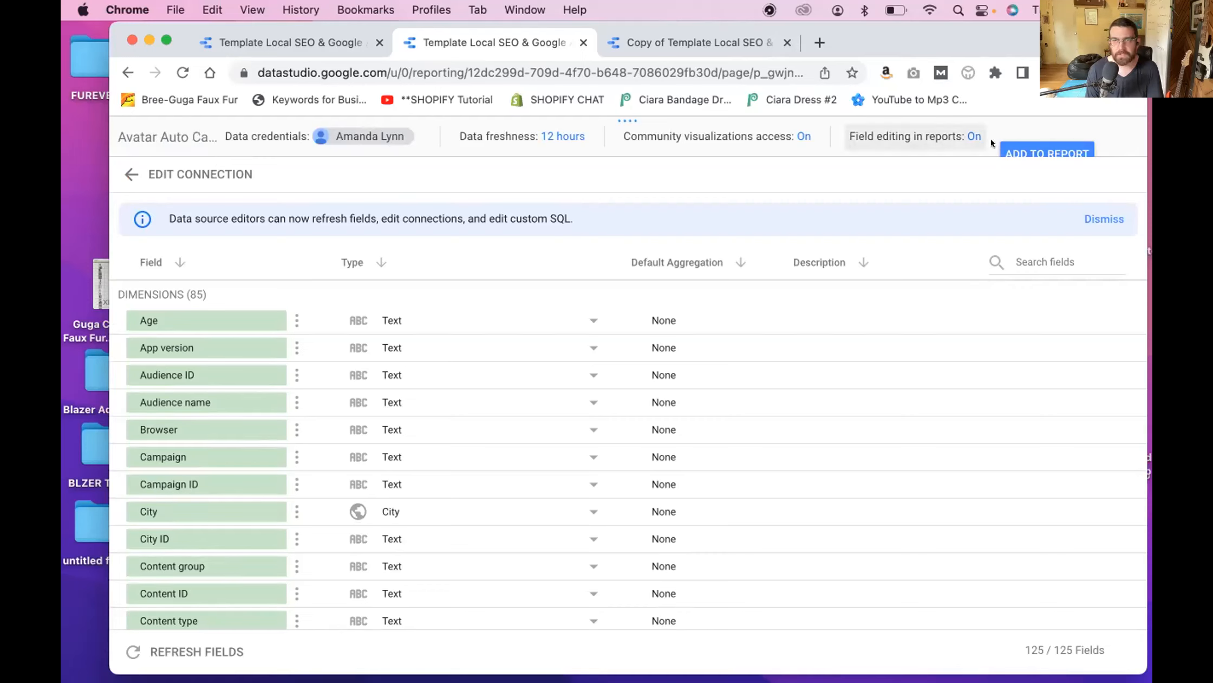
pyautogui.click(1032, 144)
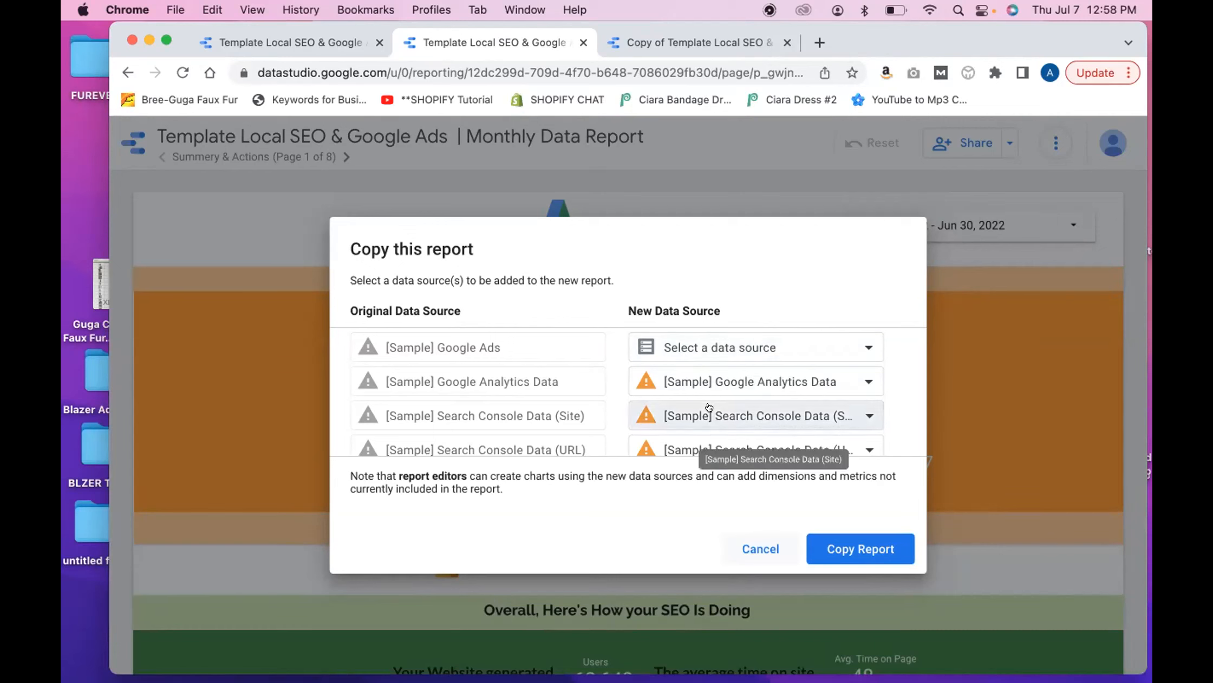
# Step: Look through the replacement choices for the original [Sample] Google Analytics Data source and search them for "avatar"
pyautogui.scroll(-1, 709, 407)
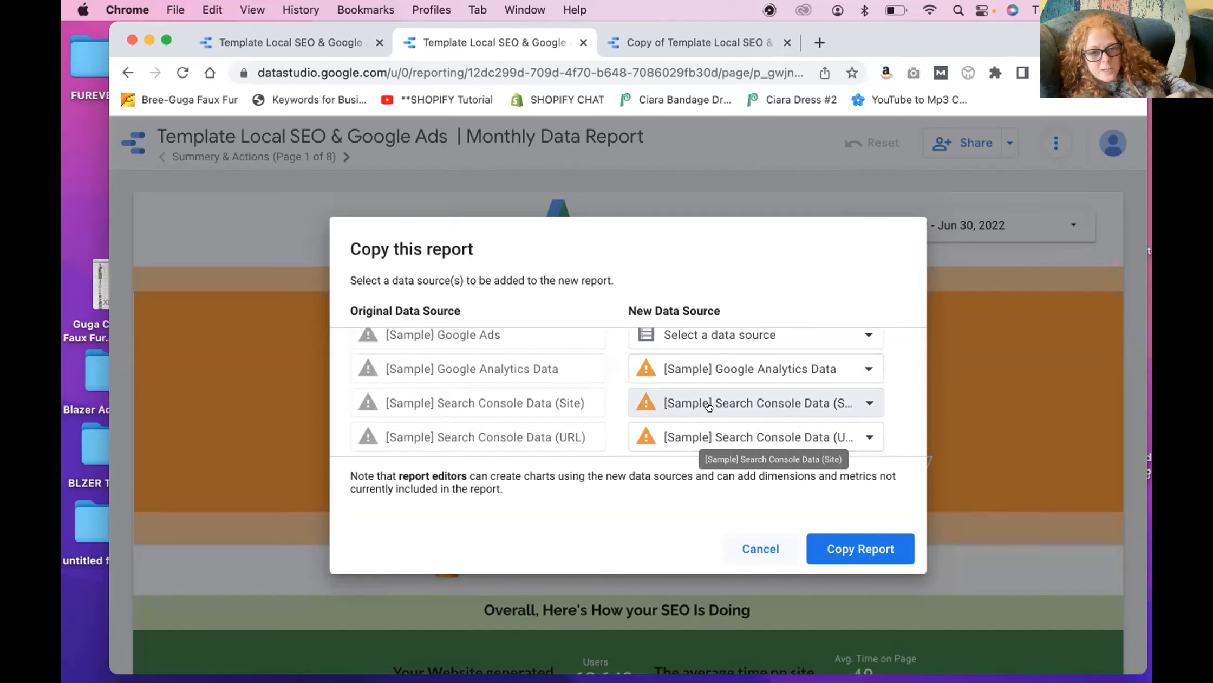
pyautogui.scroll(1, 709, 407)
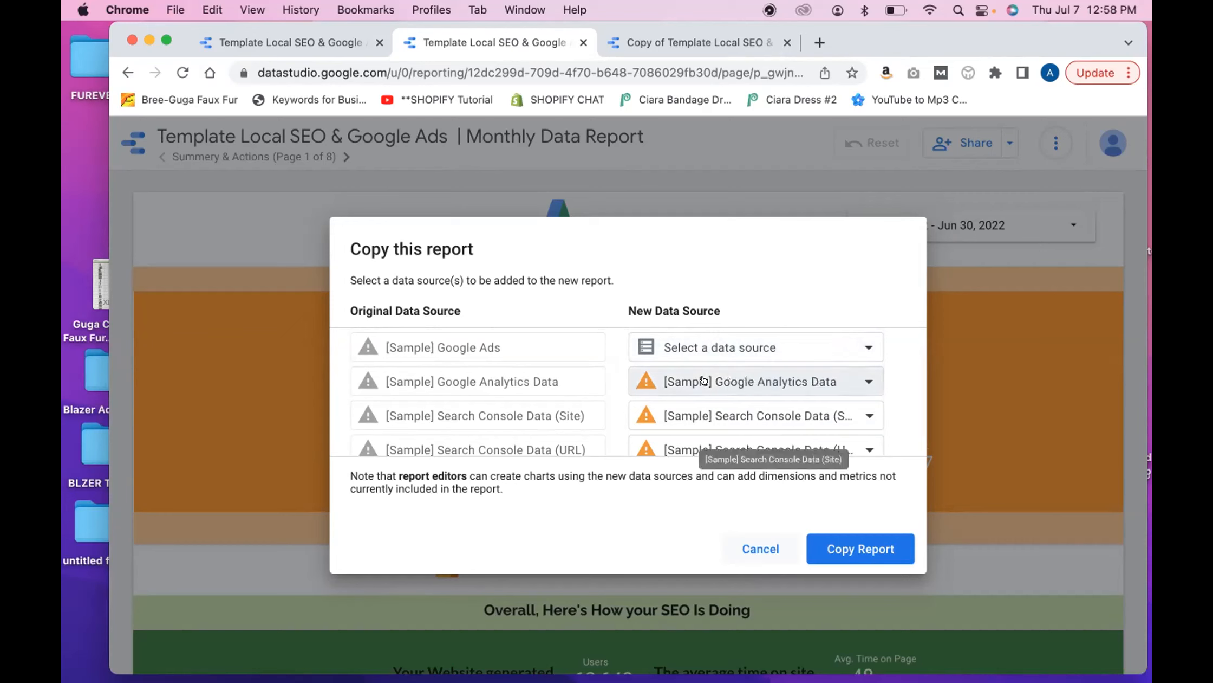
pyautogui.click(751, 379)
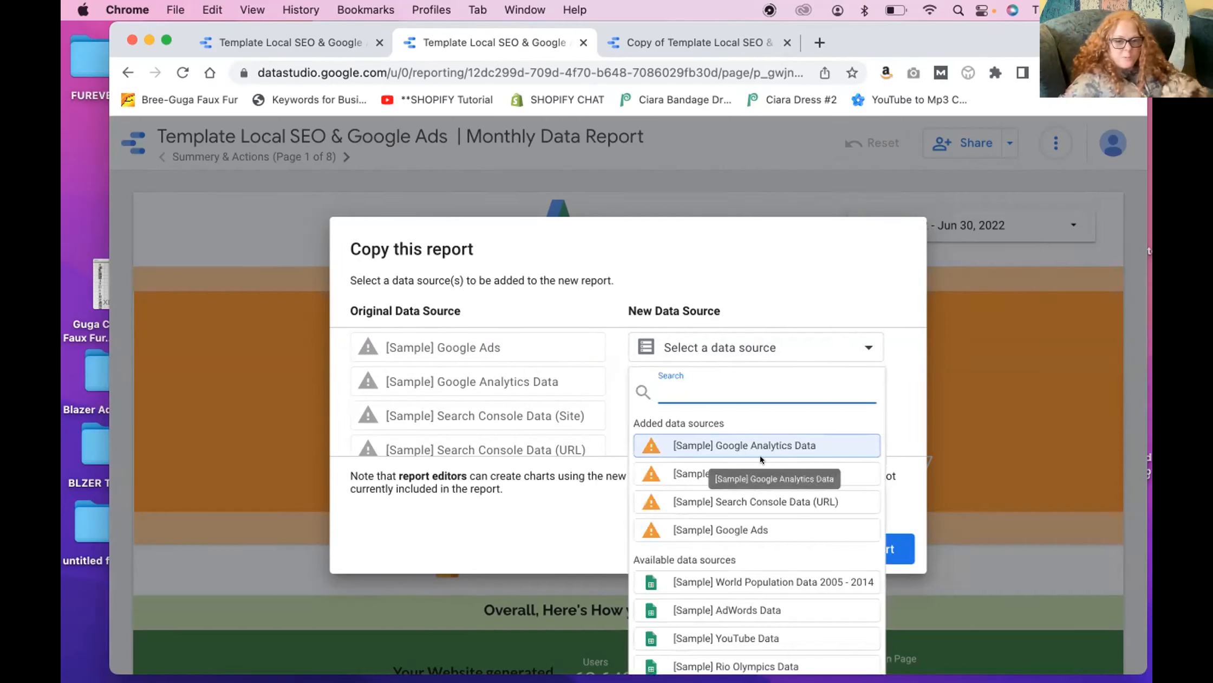
pyautogui.scroll(-1, 760, 459)
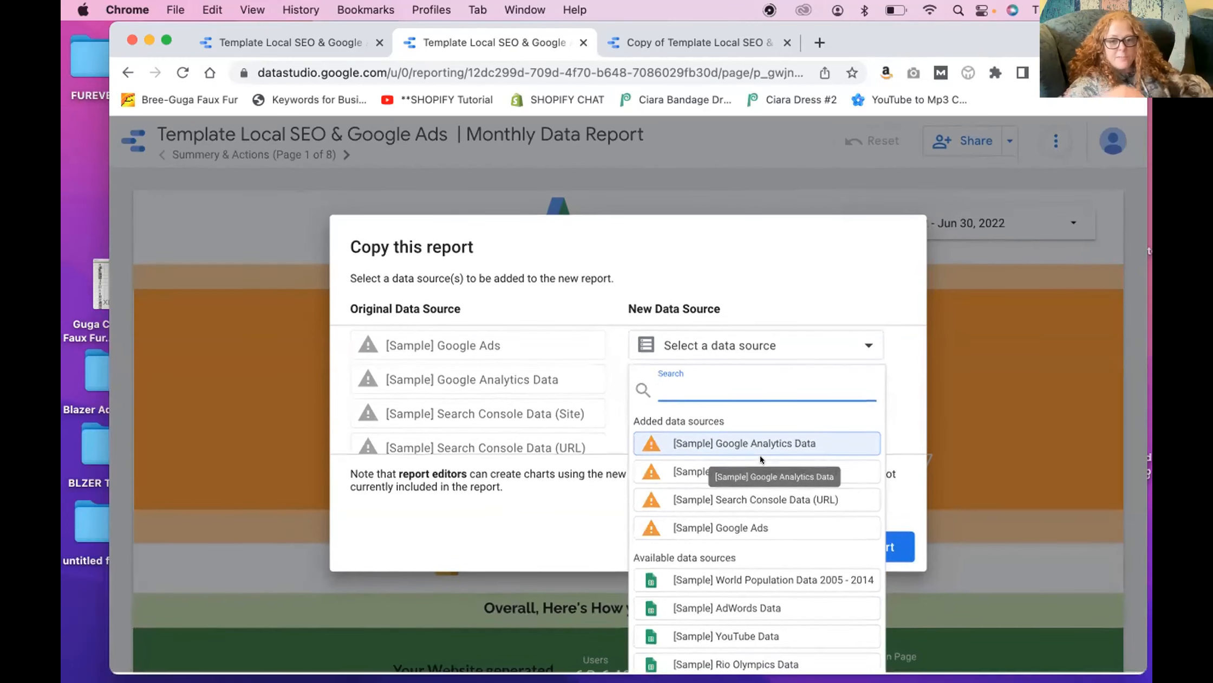
pyautogui.scroll(-2, 760, 459)
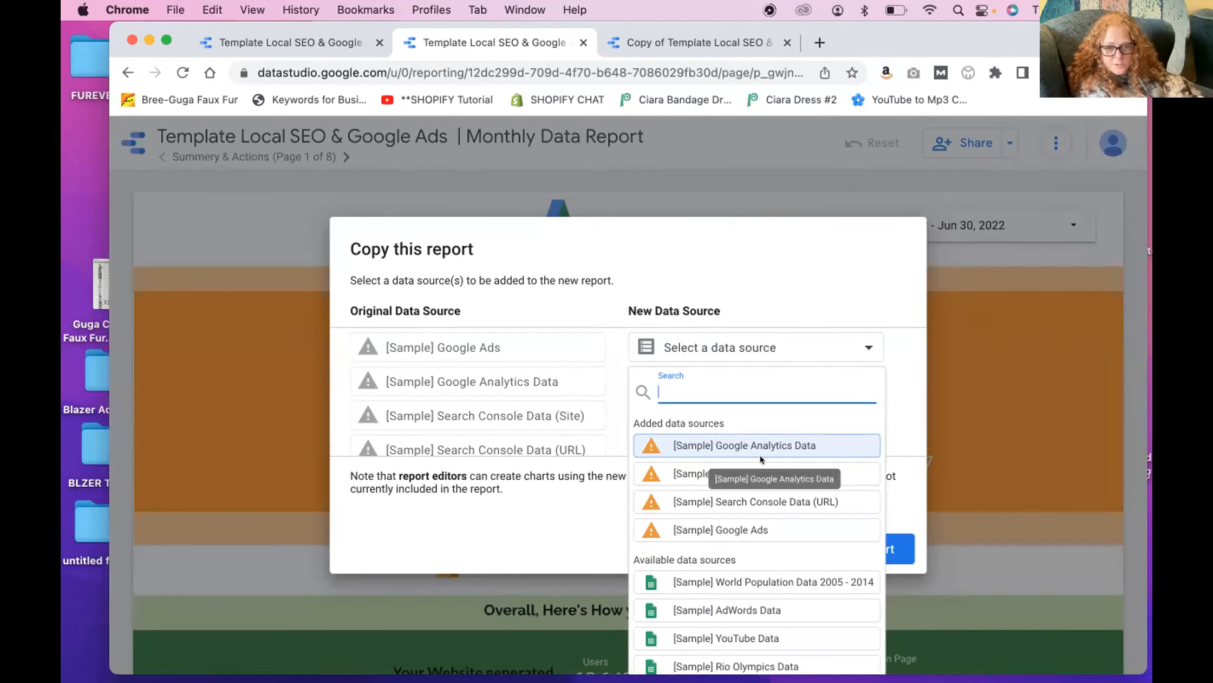
pyautogui.click(559, 510)
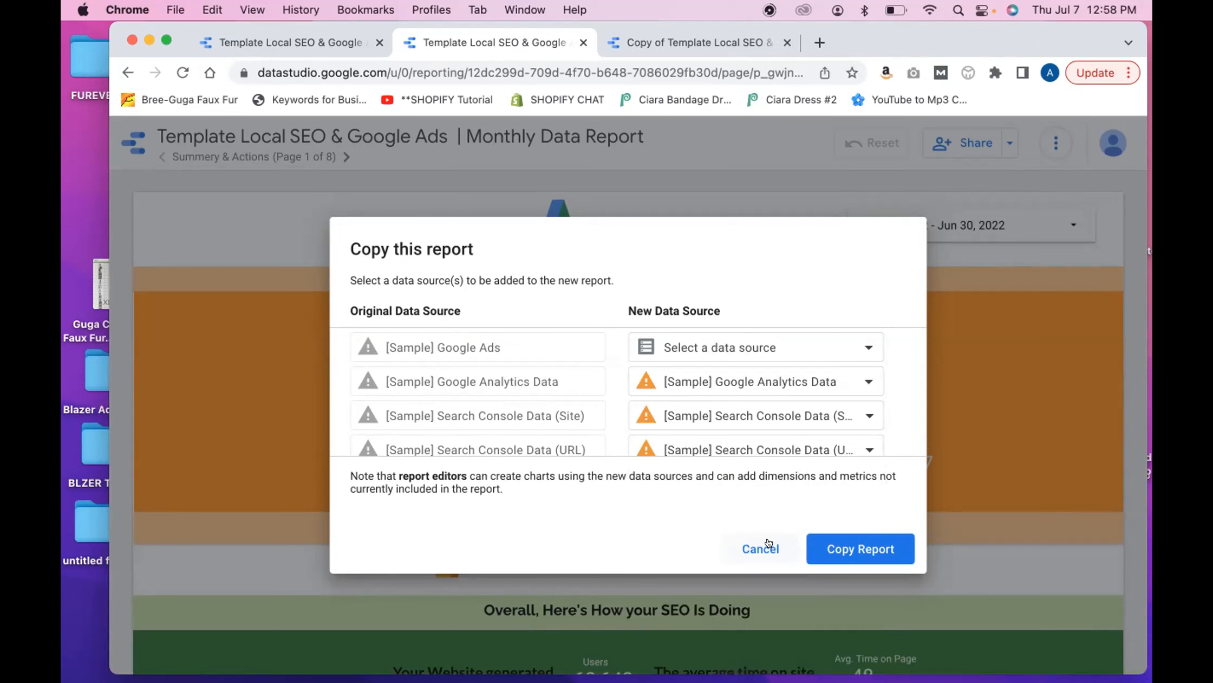
pyautogui.click(705, 378)
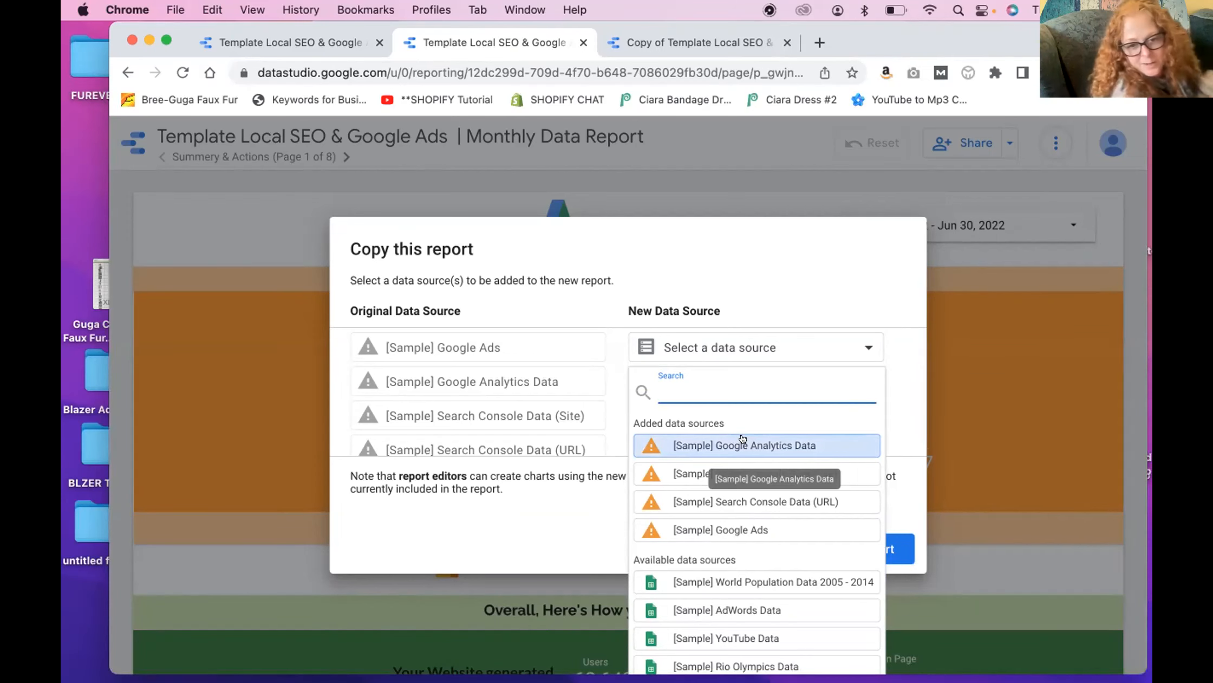
pyautogui.scroll(-2, 742, 439)
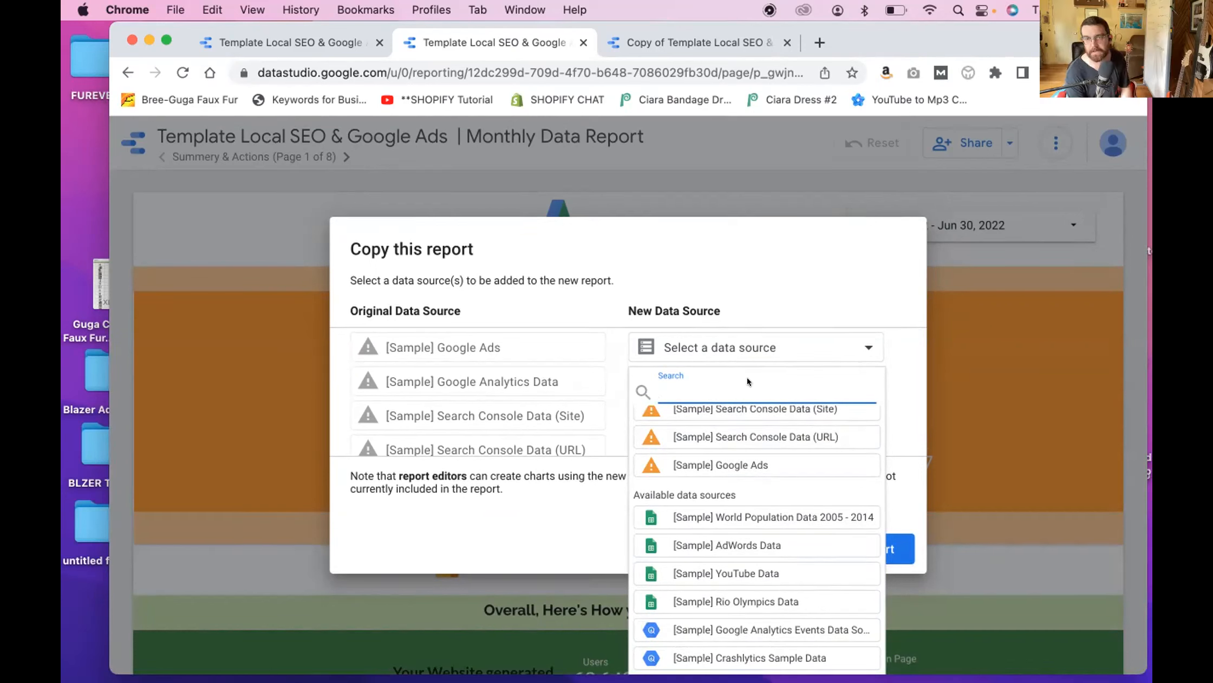
pyautogui.write('avatar')
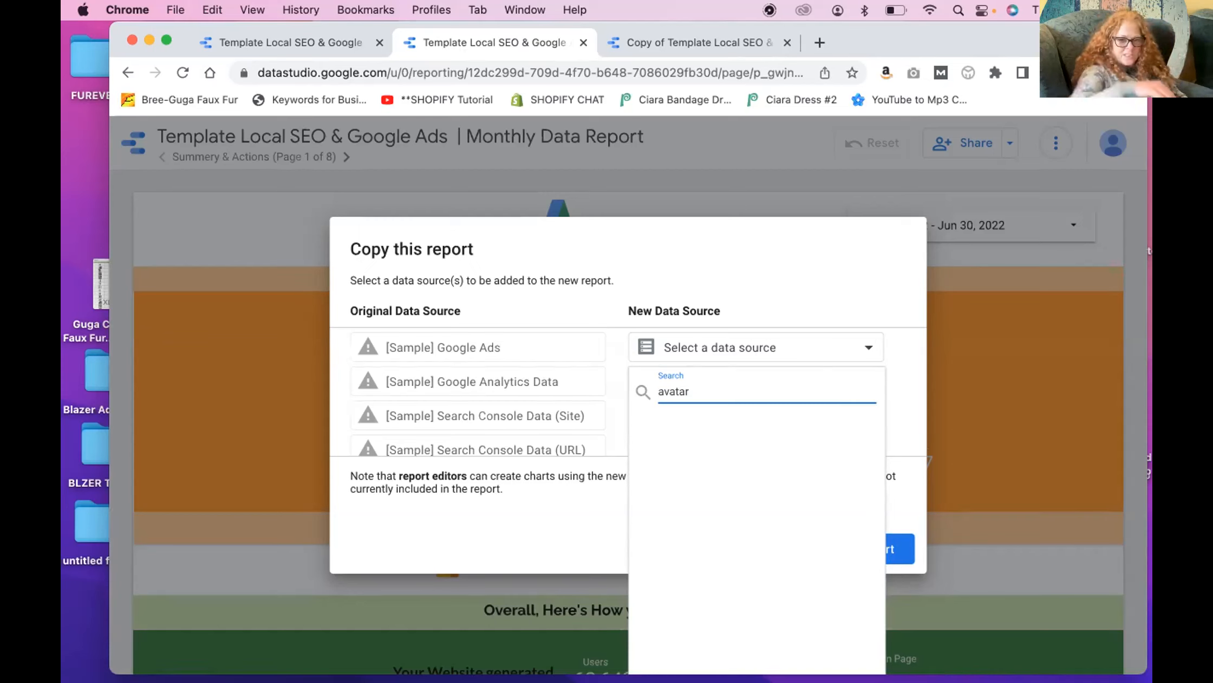
pyautogui.click(567, 509)
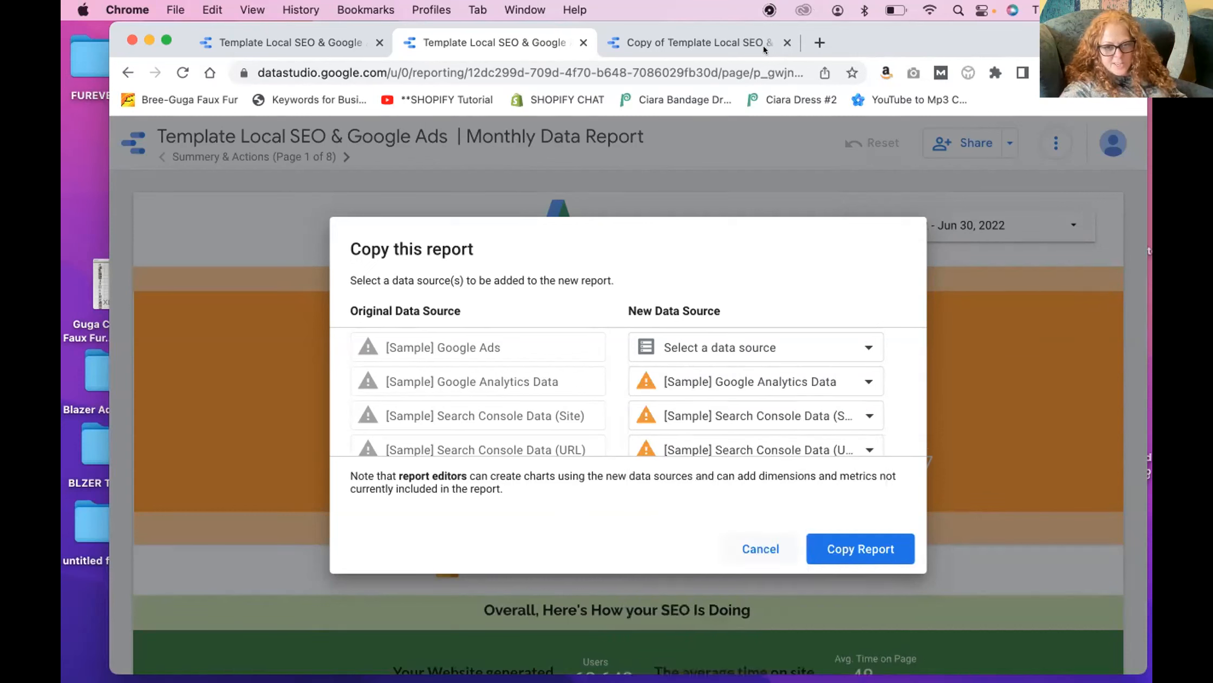
# Step: Close the earlier copied report and check the replacement list for the original [Sample] Google Ads source without choosing one
pyautogui.click(787, 43)
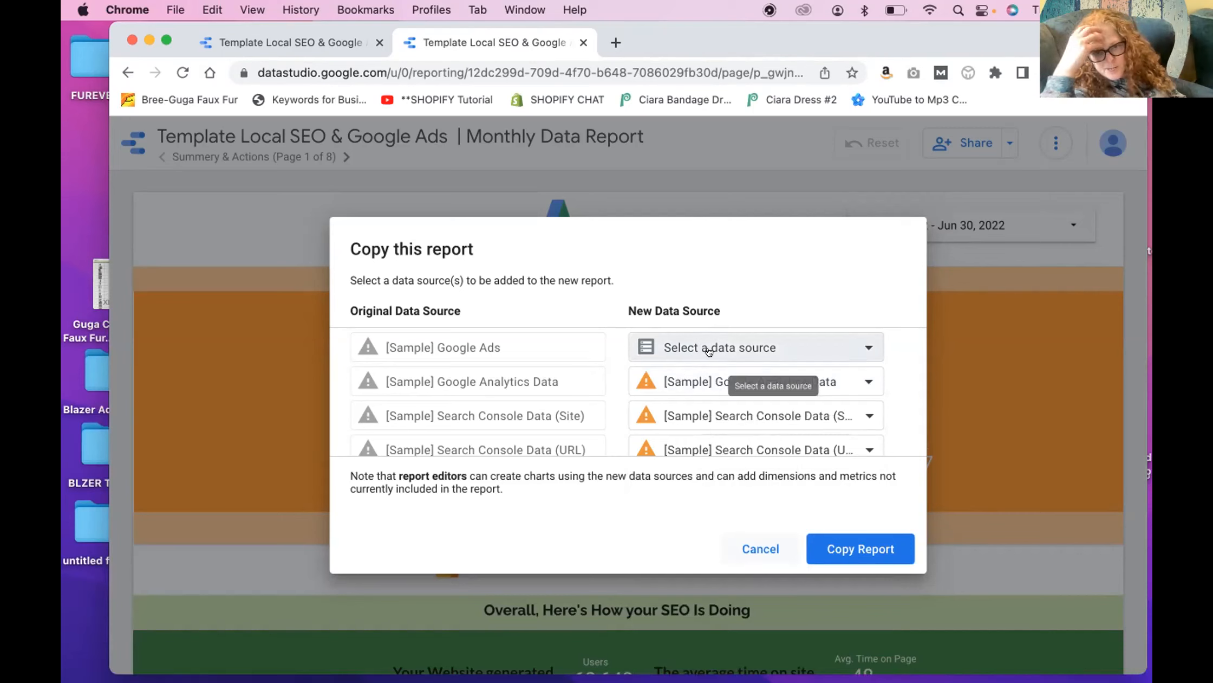
pyautogui.click(766, 348)
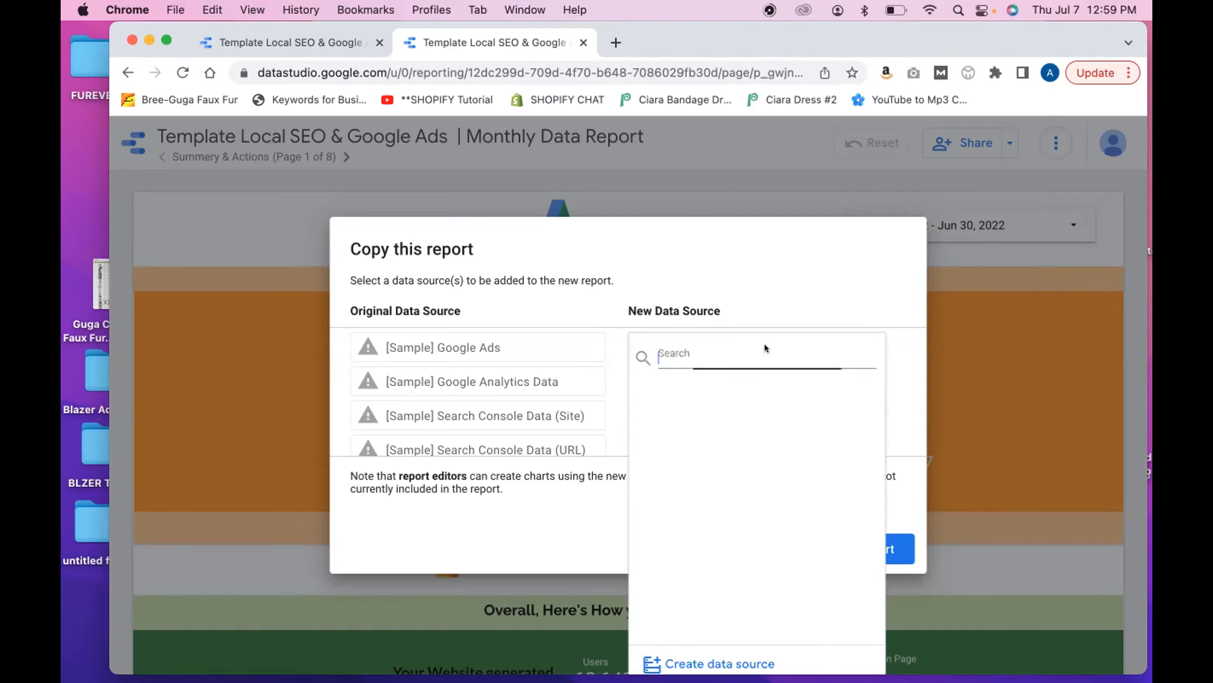
pyautogui.click(601, 505)
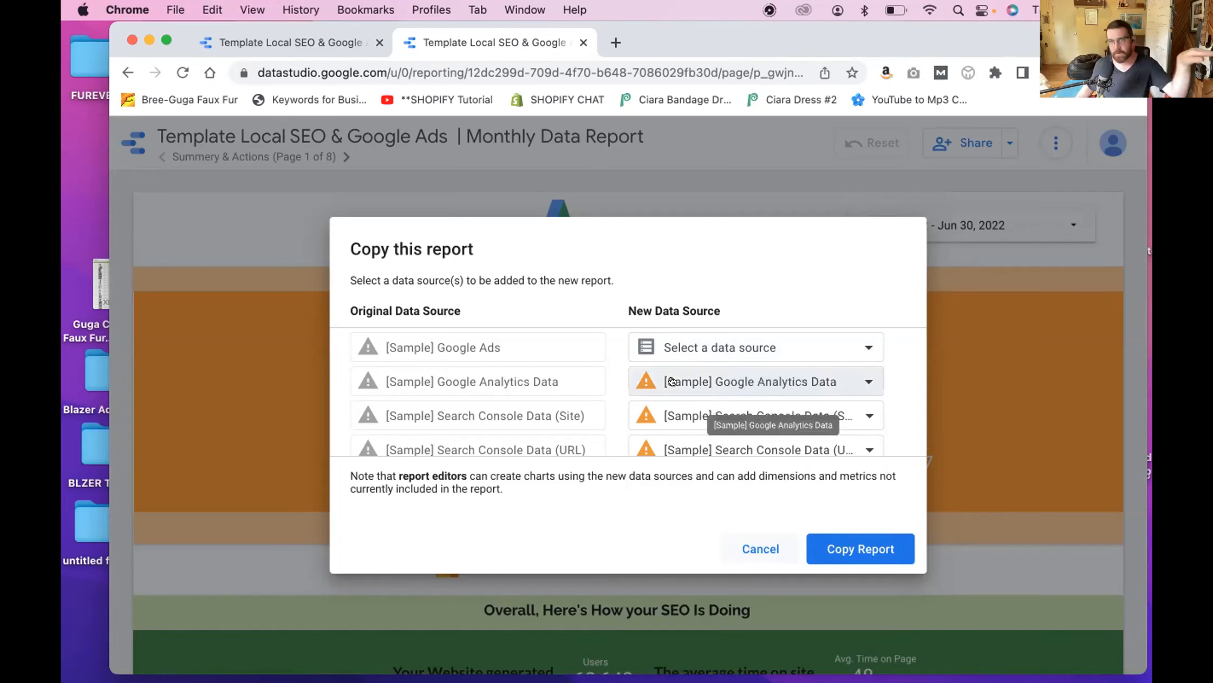
# Step: Review the replacement choices for the original Google Analytics source again, keeping [Sample] Google Analytics Data selected
pyautogui.click(675, 350)
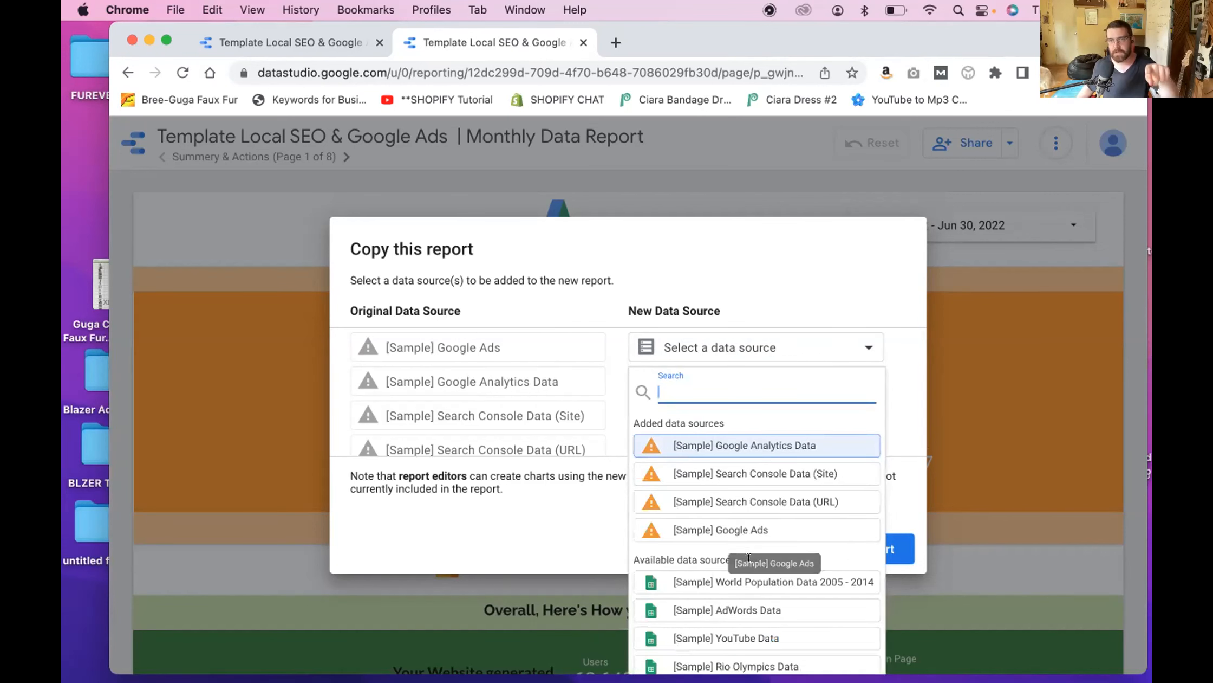
pyautogui.scroll(-1, 748, 558)
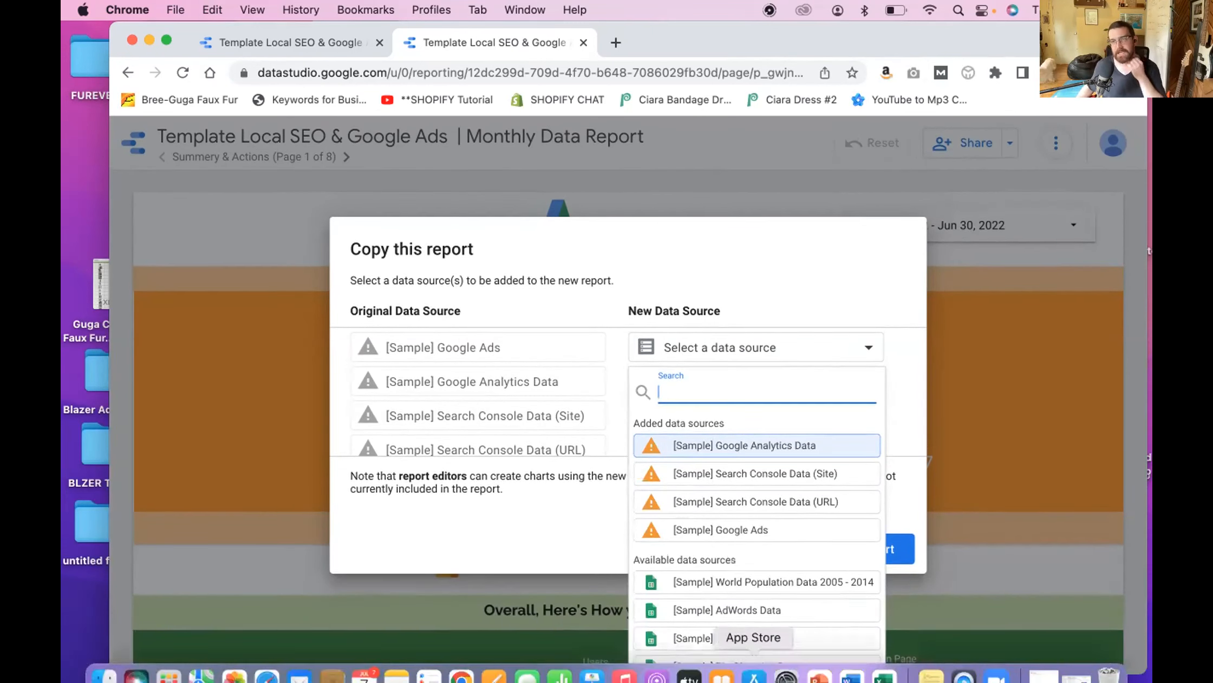
pyautogui.scroll(-2, 751, 437)
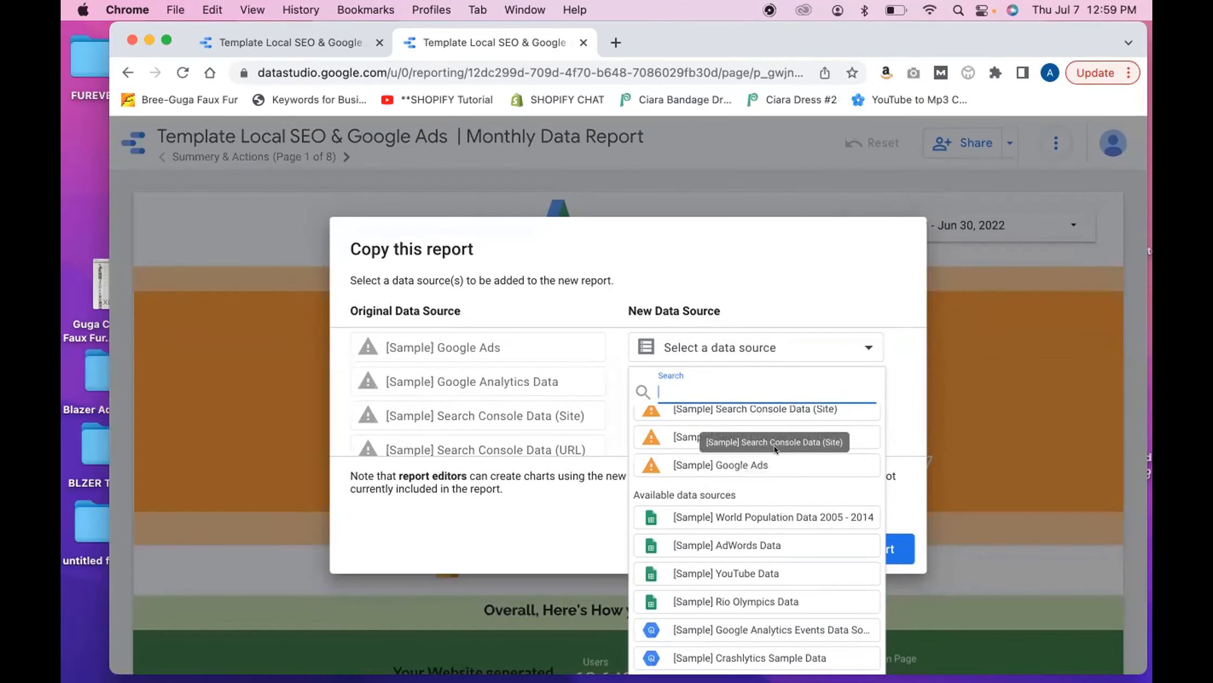
pyautogui.scroll(2, 747, 498)
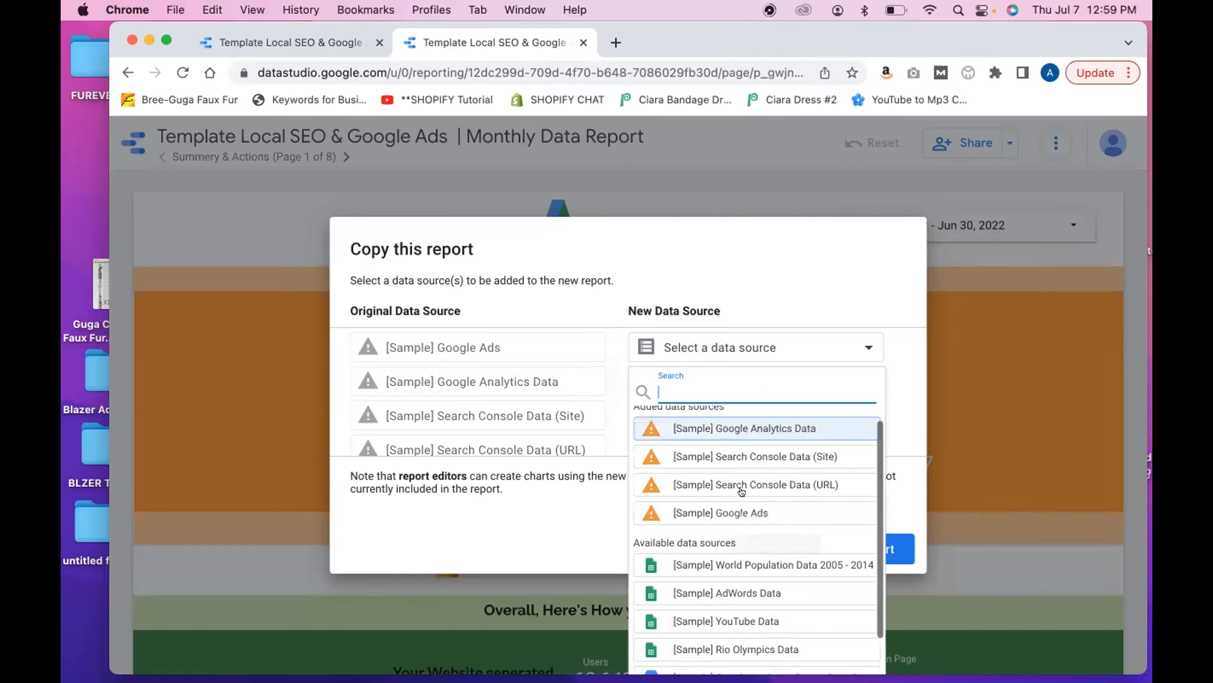
pyautogui.click(728, 423)
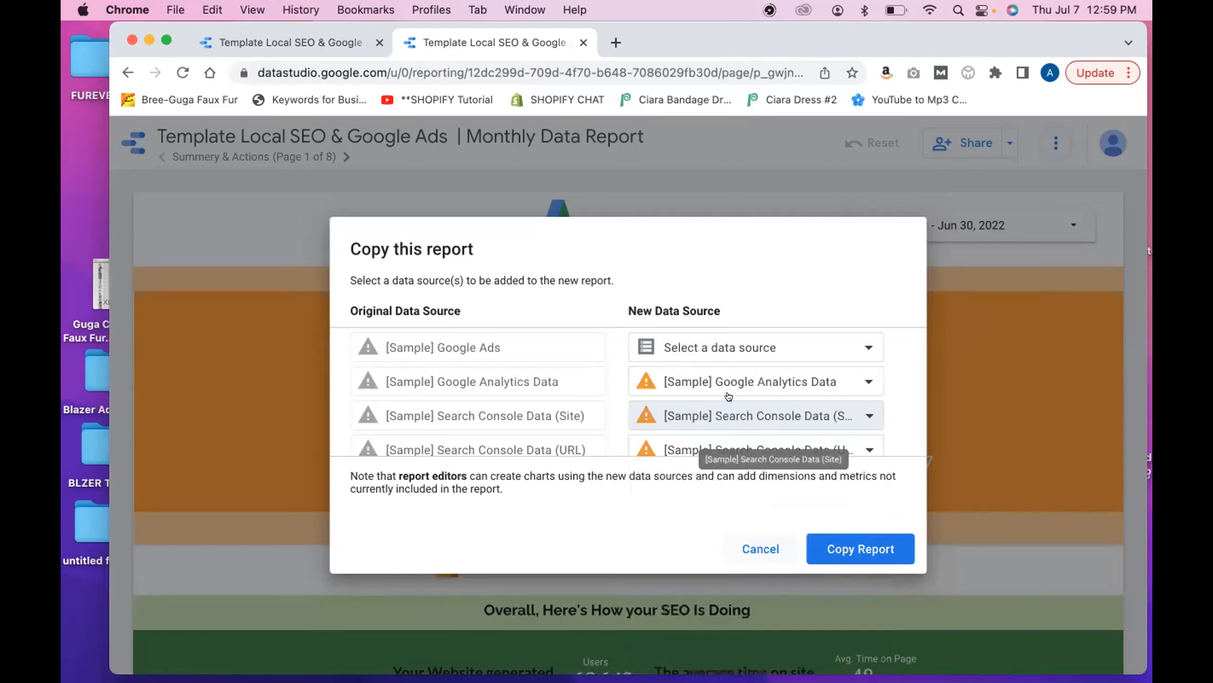
# Step: Look through the replacement choices for the original [Sample] Google Analytics Data source and search them for "g4"
pyautogui.click(746, 378)
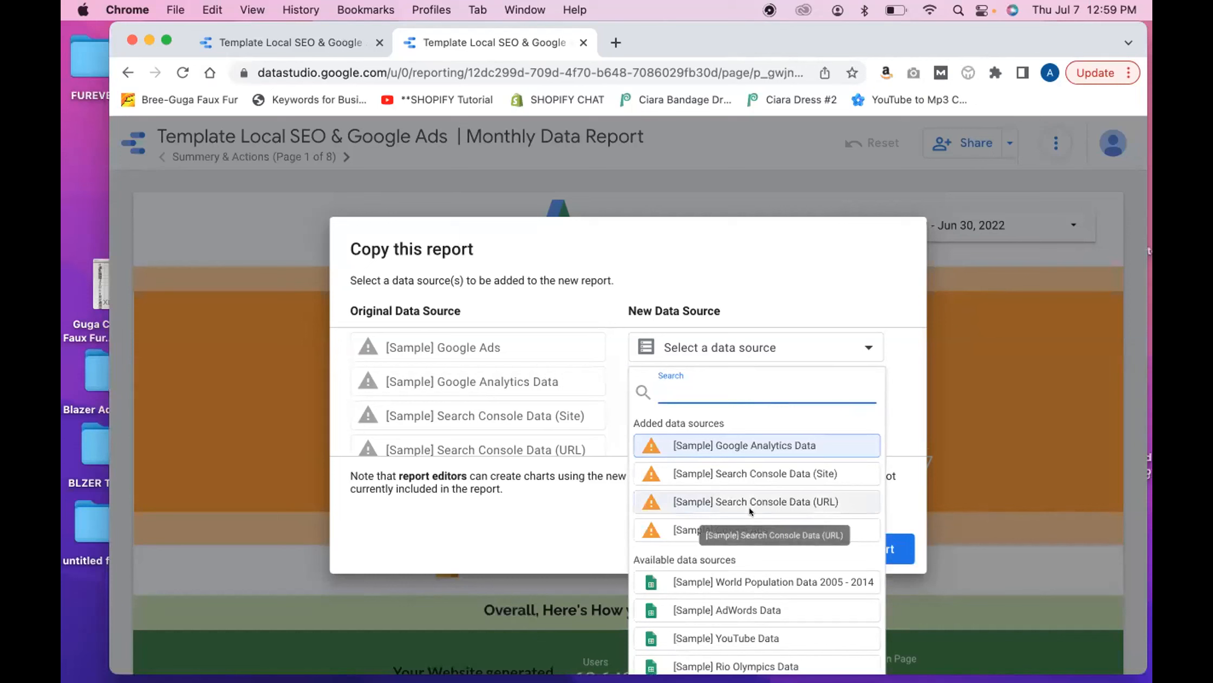
pyautogui.scroll(-2, 749, 507)
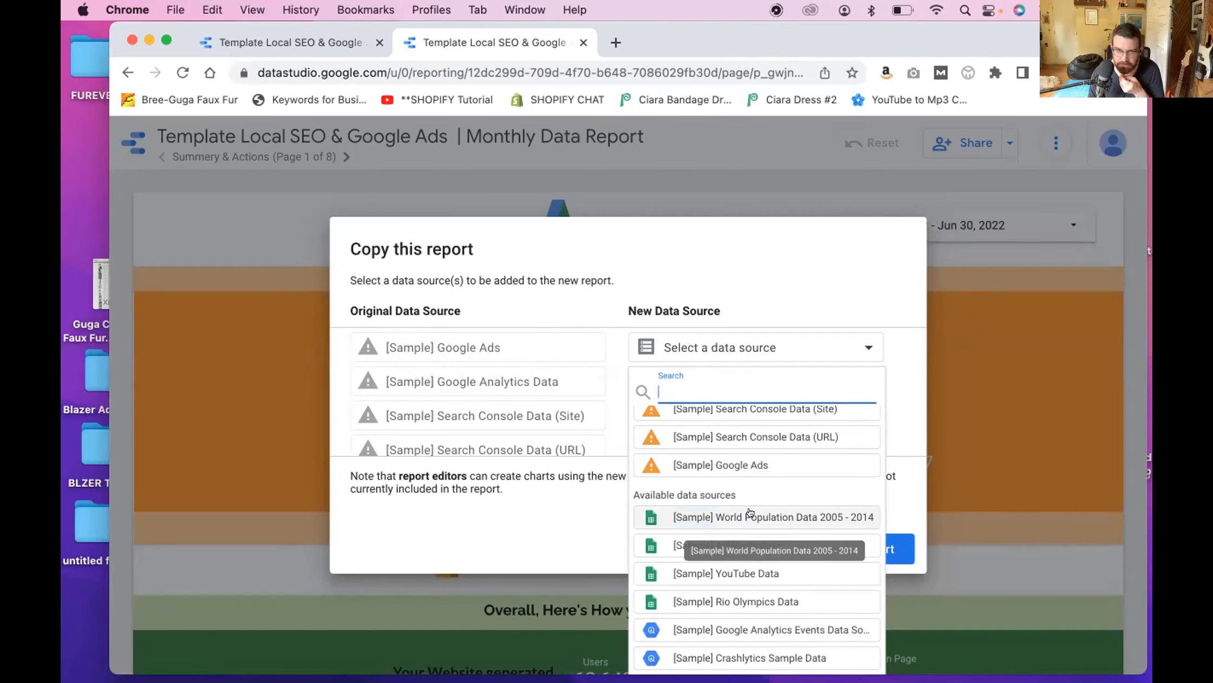
pyautogui.scroll(-1, 726, 618)
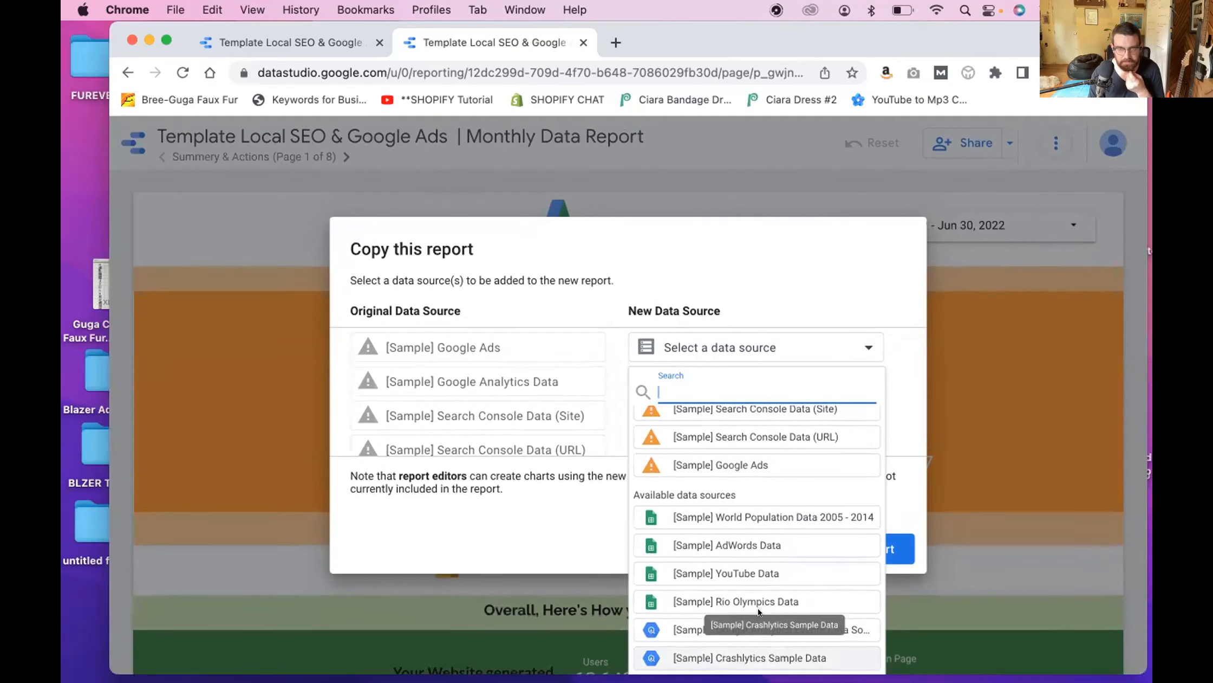
pyautogui.scroll(2, 818, 503)
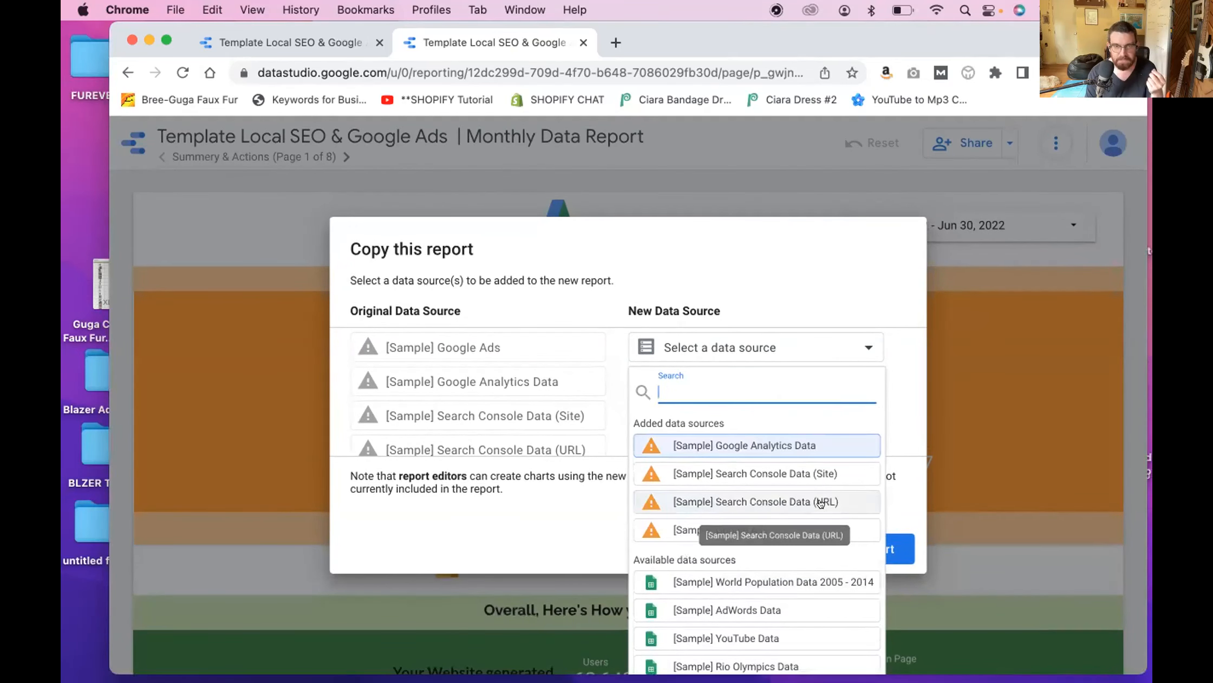
pyautogui.write('g4')
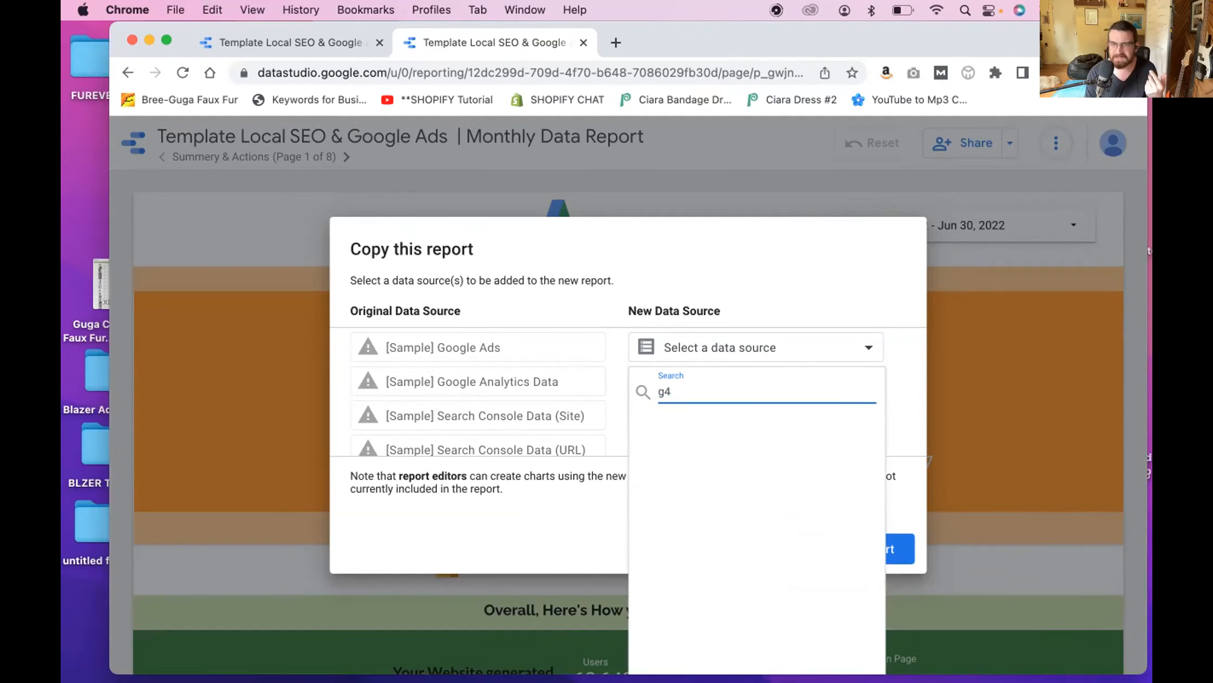
pyautogui.press('Escape')
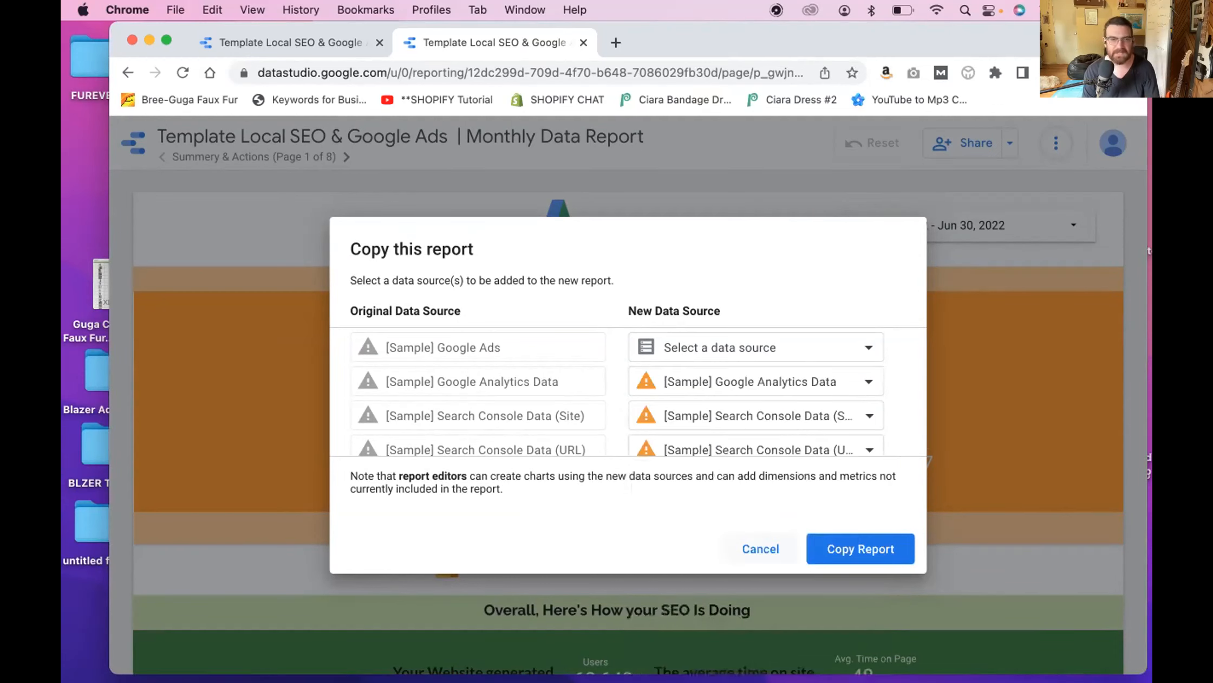
# Step: Recheck the full list of available replacements for the original Google Analytics source without choosing one
pyautogui.click(709, 383)
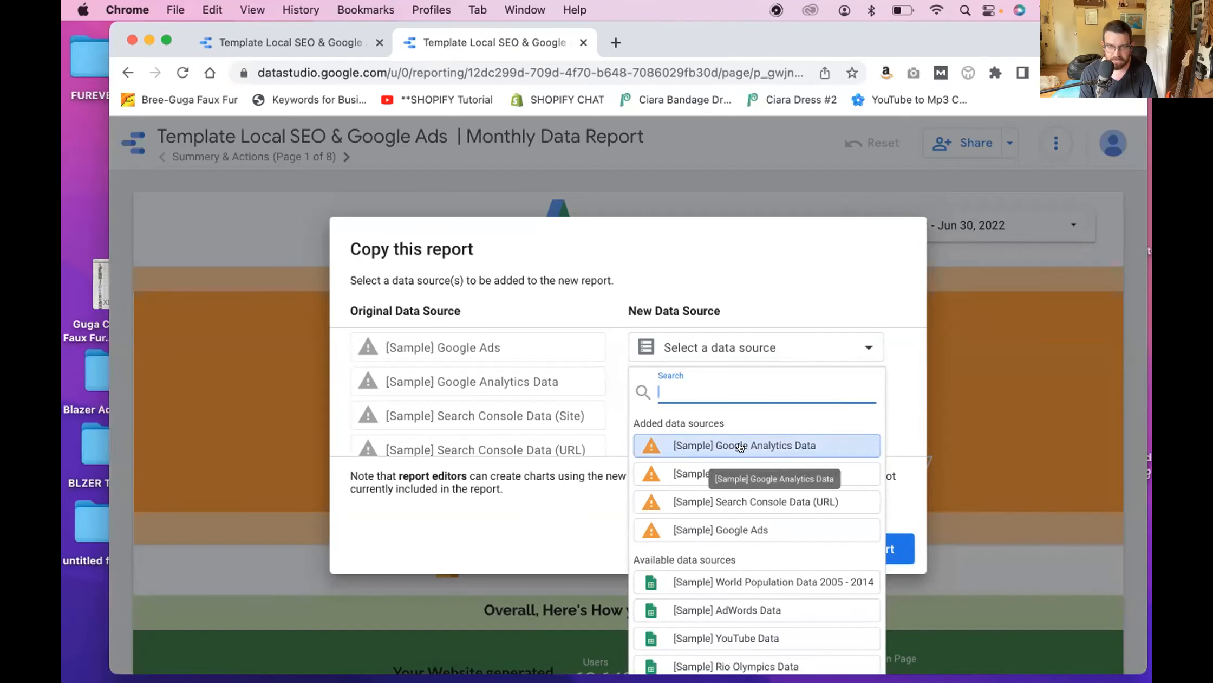
pyautogui.scroll(-2, 744, 487)
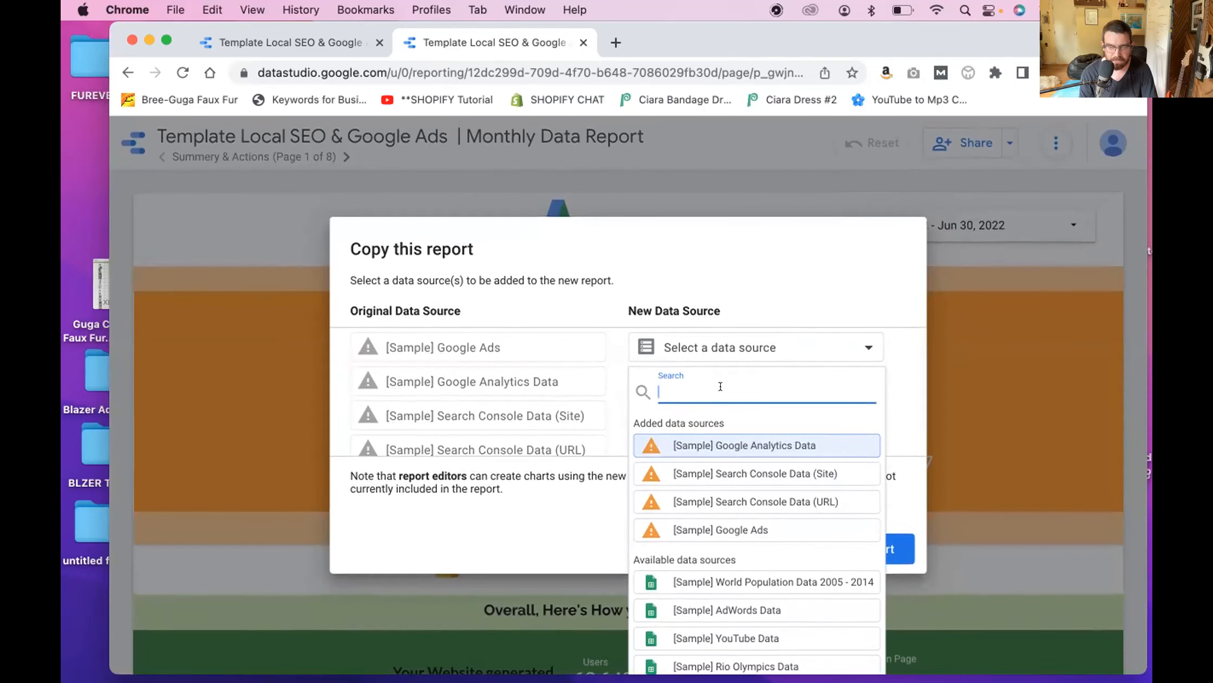
pyautogui.scroll(-3, 735, 582)
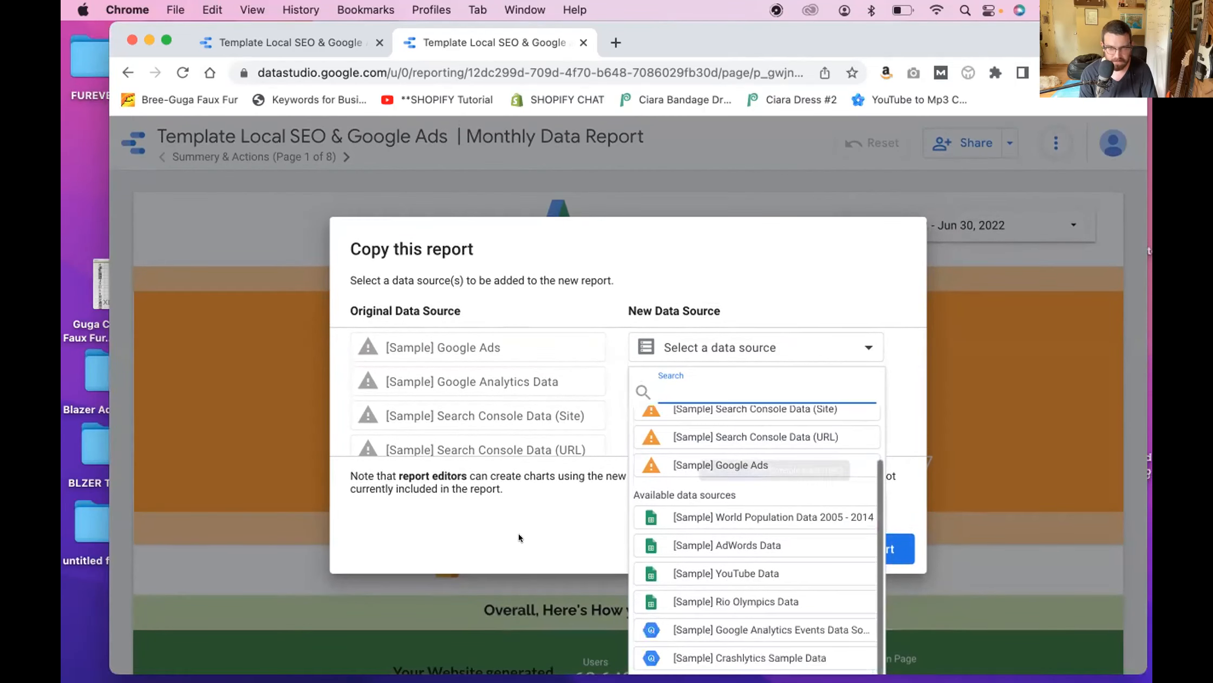
pyautogui.click(625, 487)
pyautogui.click(698, 390)
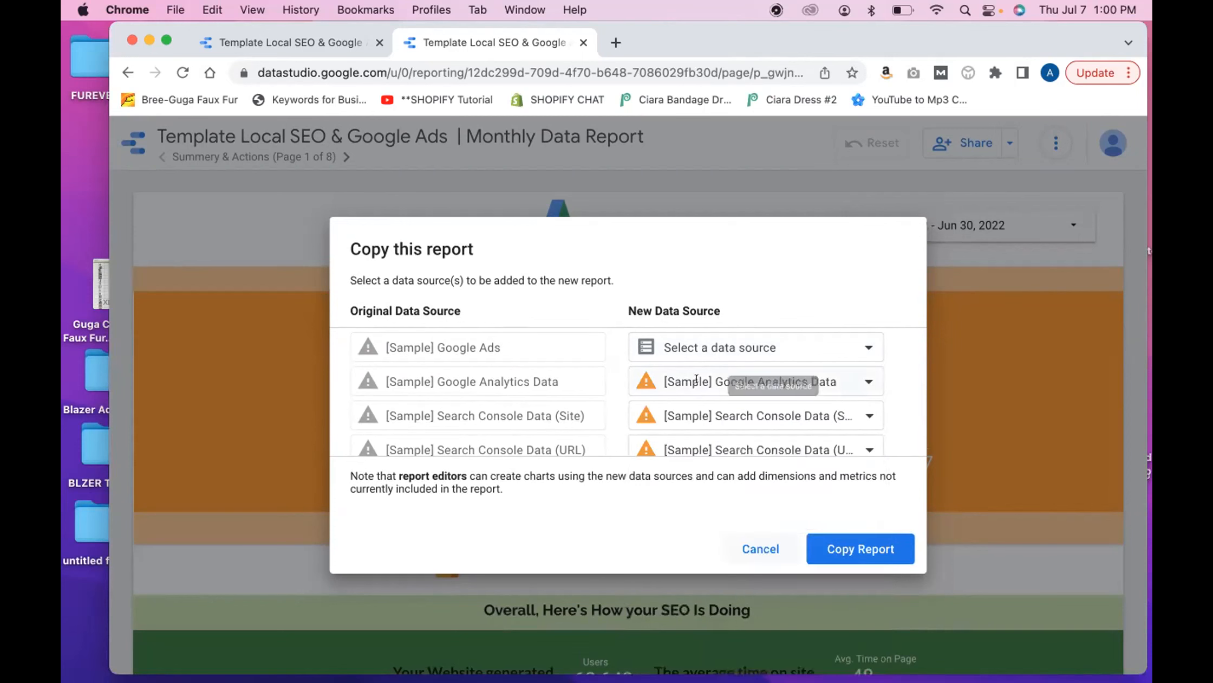
pyautogui.scroll(-2, 770, 542)
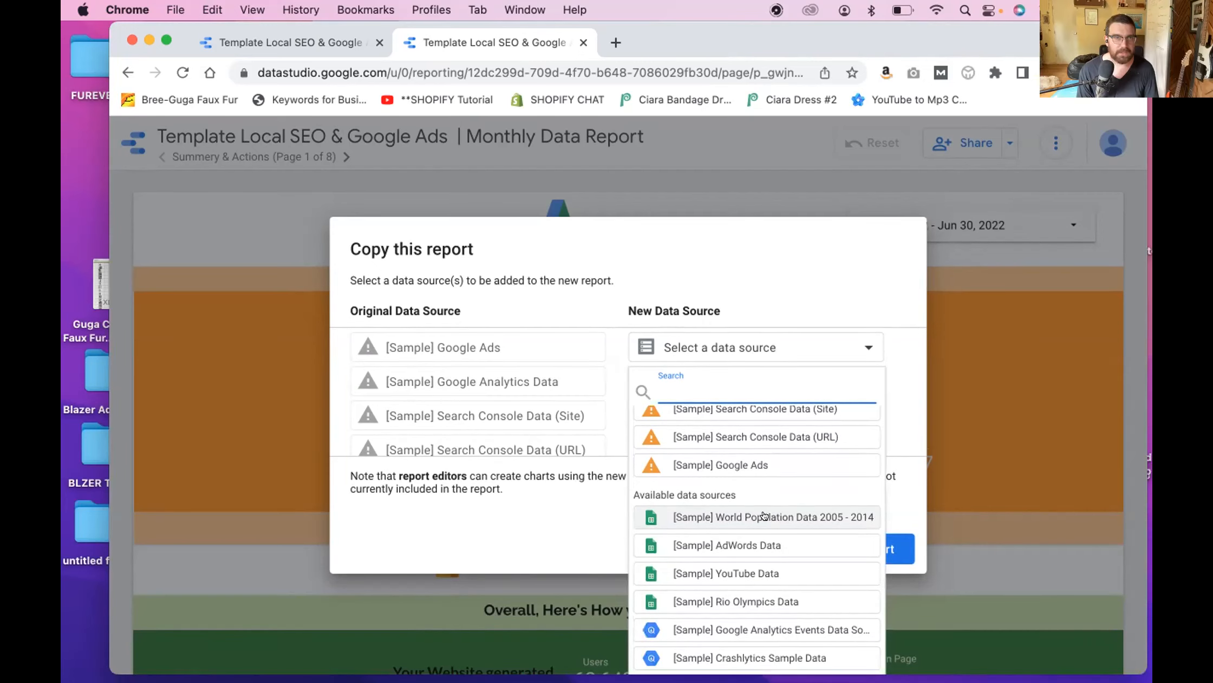
pyautogui.click(569, 495)
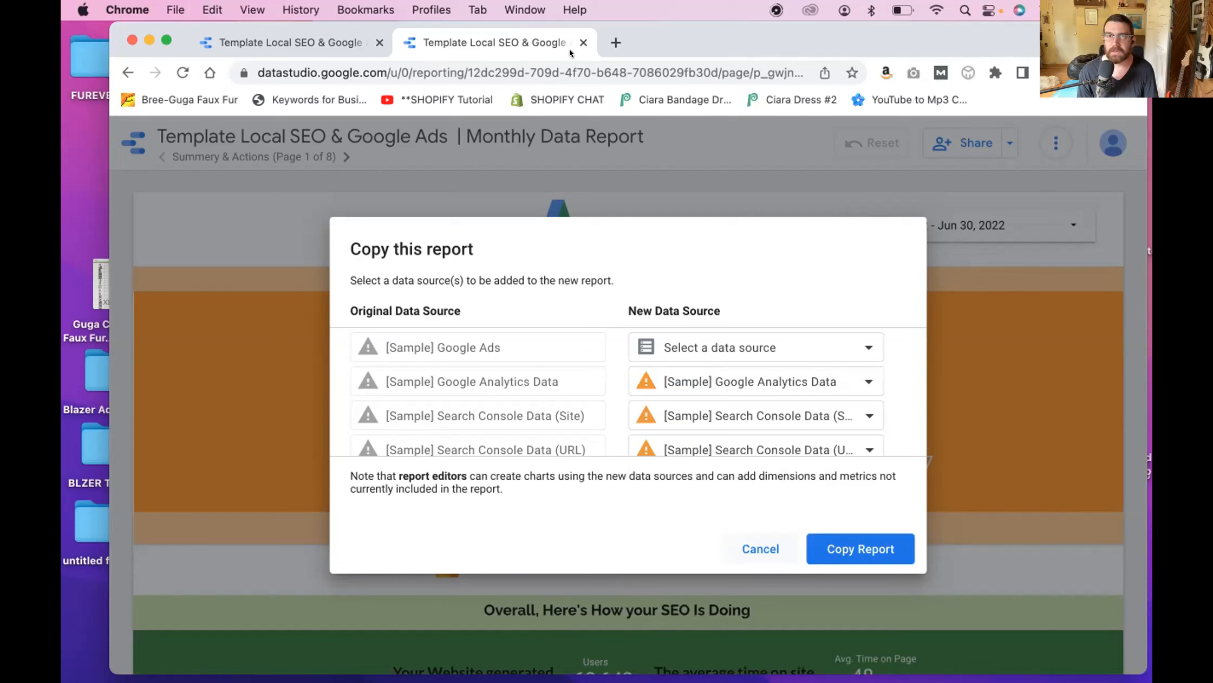
# Step: Cancel the report copy, start a new copy of the template, and check its Google Analytics replacement choices
pyautogui.click(764, 545)
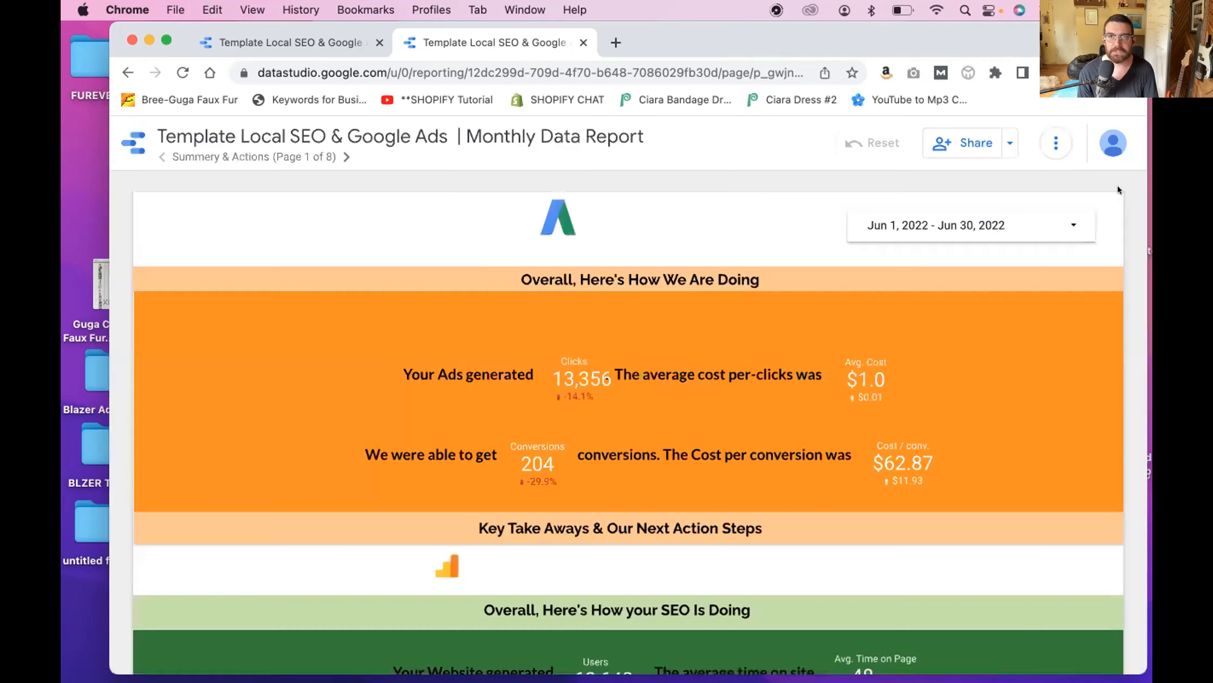
pyautogui.click(1054, 135)
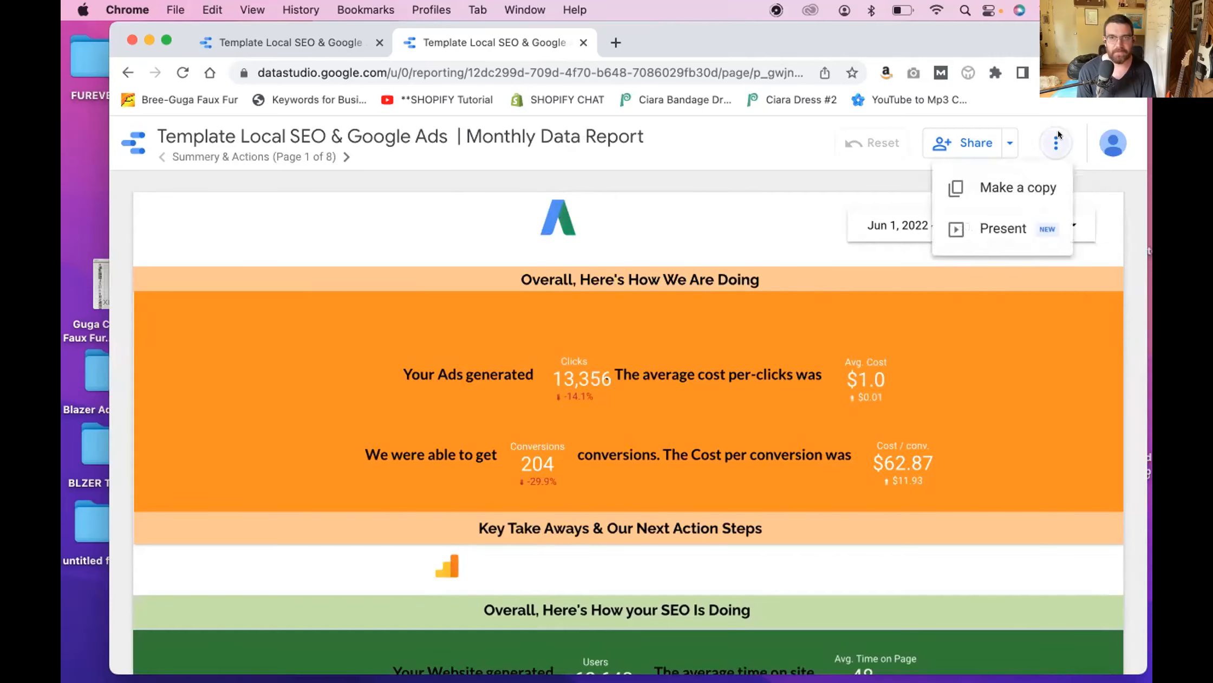
pyautogui.click(1012, 179)
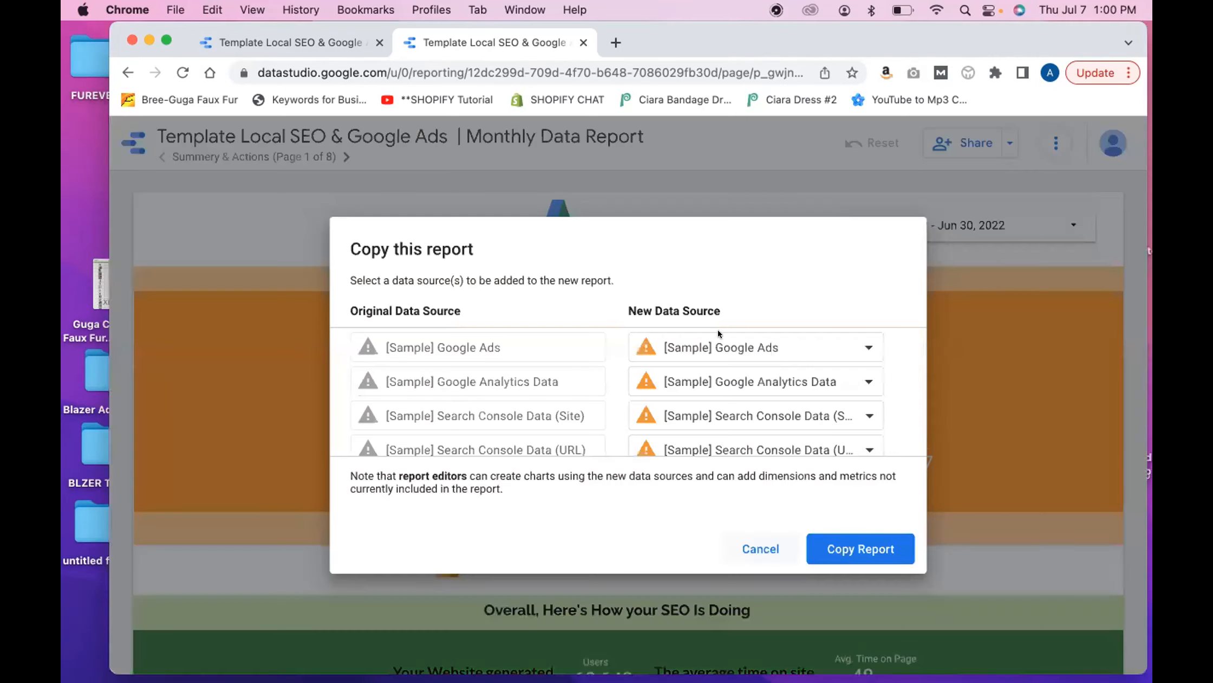
pyautogui.click(697, 381)
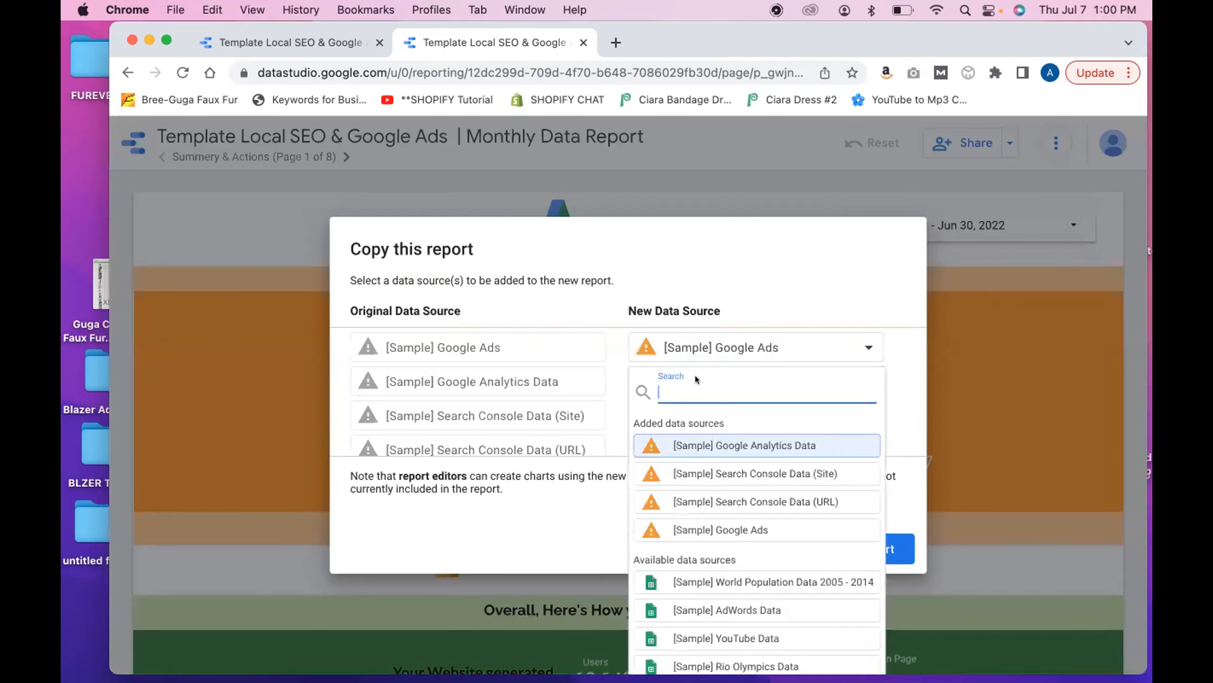
pyautogui.scroll(-3, 723, 524)
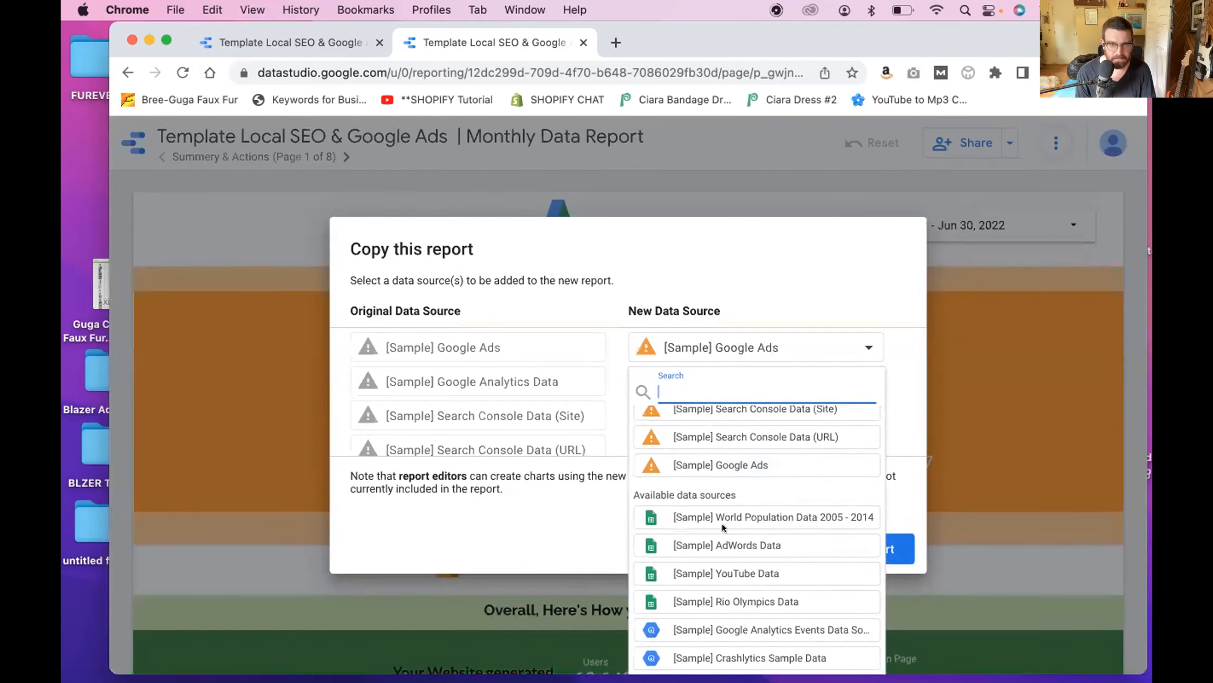
pyautogui.scroll(3, 723, 523)
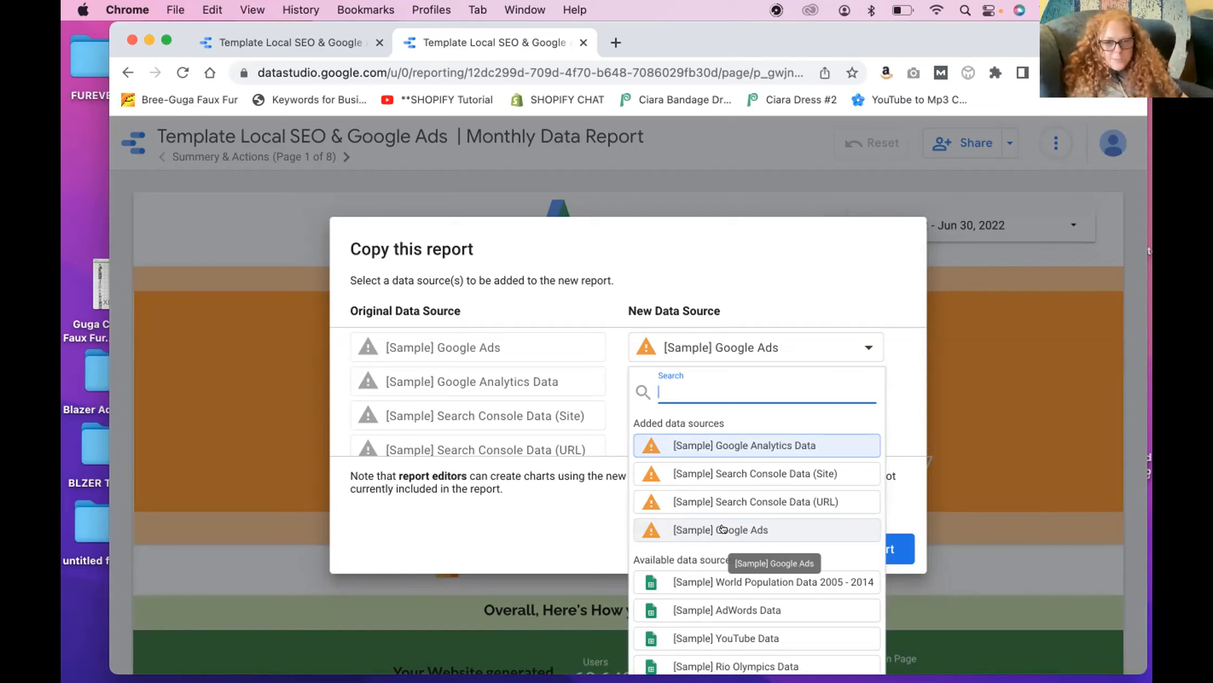
pyautogui.click(544, 510)
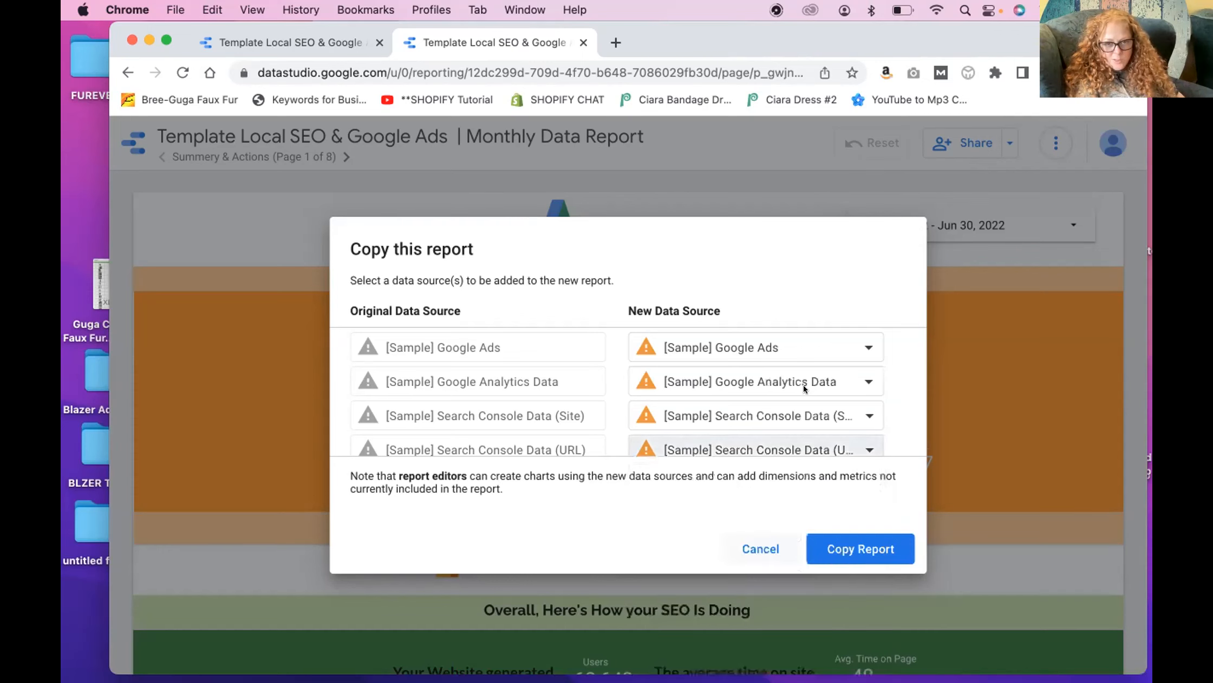
# Step: Compare the replacement choices for the original [Sample] Google Ads and [Sample] Google Analytics Data sources, leaving both selections as they are
pyautogui.click(861, 346)
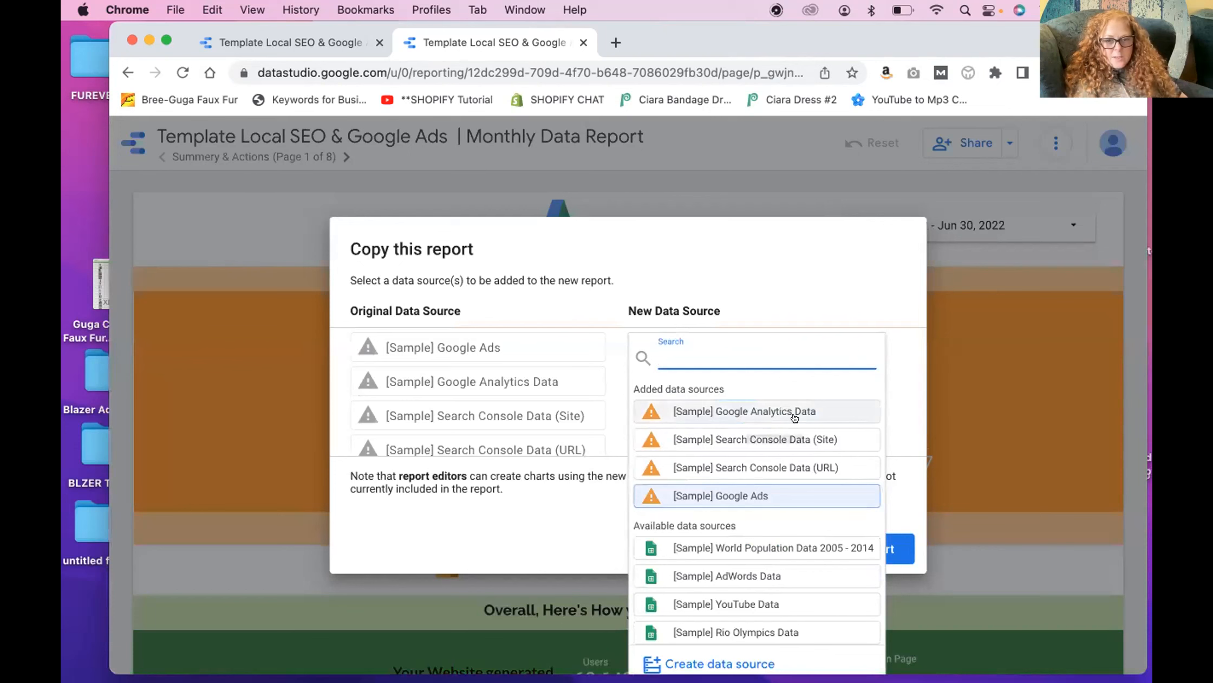
pyautogui.scroll(-2, 795, 417)
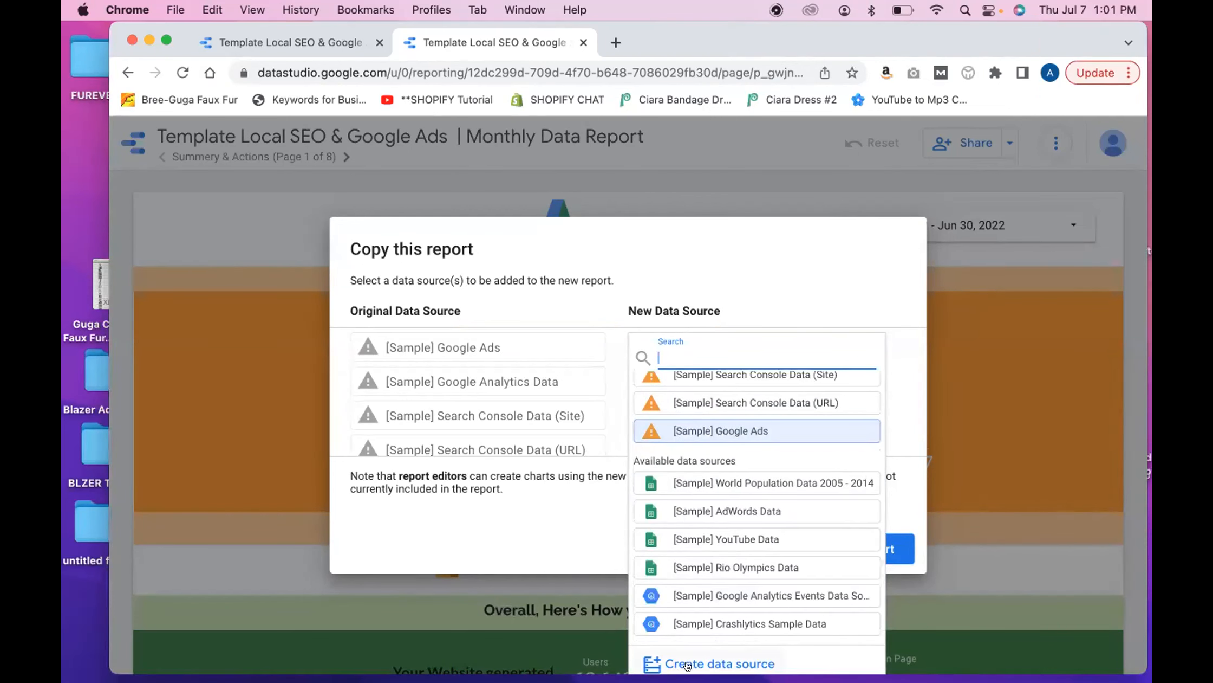
pyautogui.click(554, 509)
pyautogui.click(860, 387)
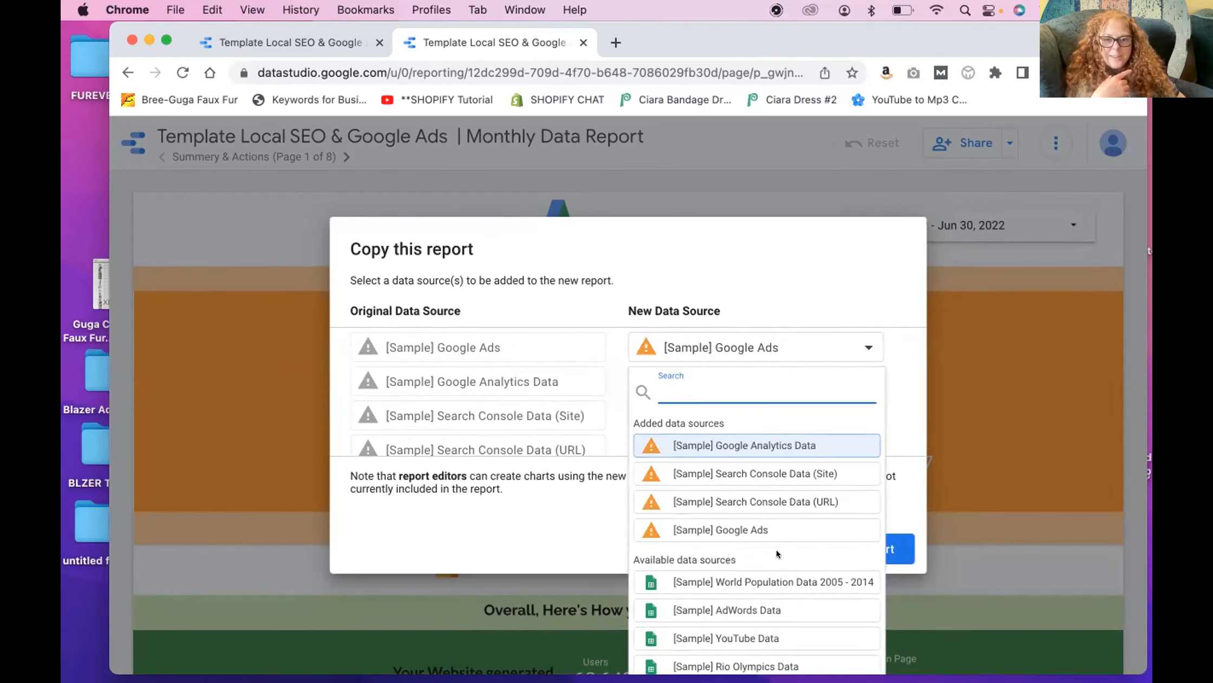
pyautogui.scroll(-2, 776, 548)
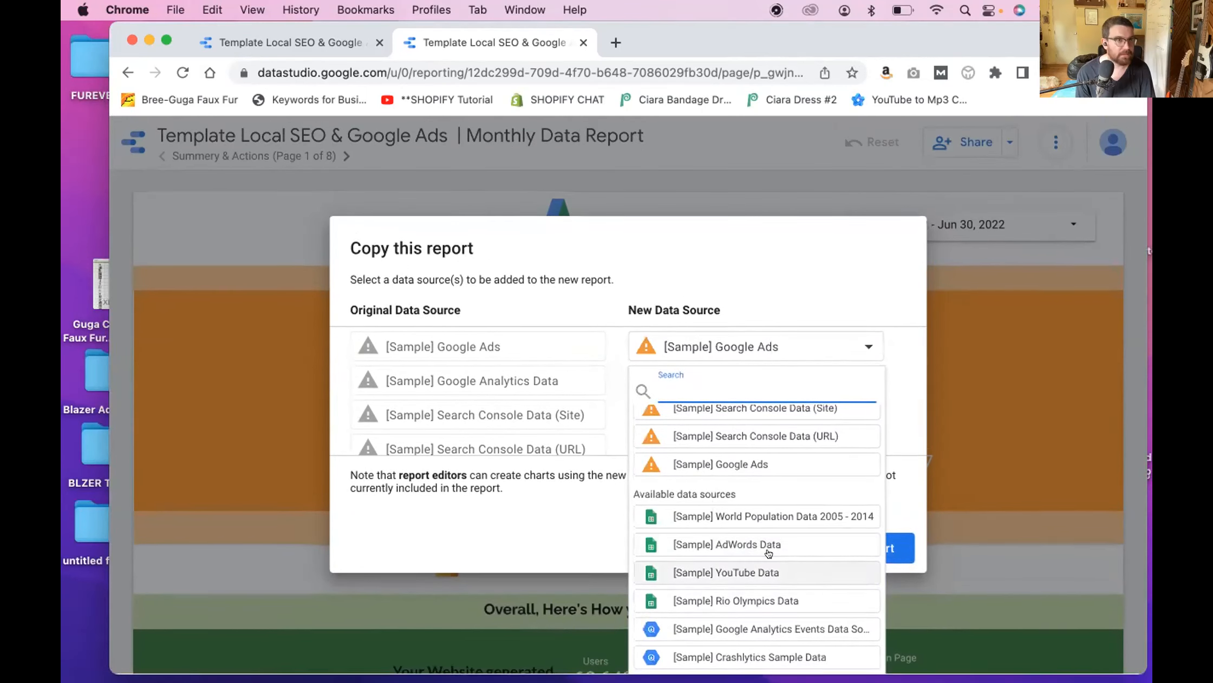
pyautogui.click(573, 509)
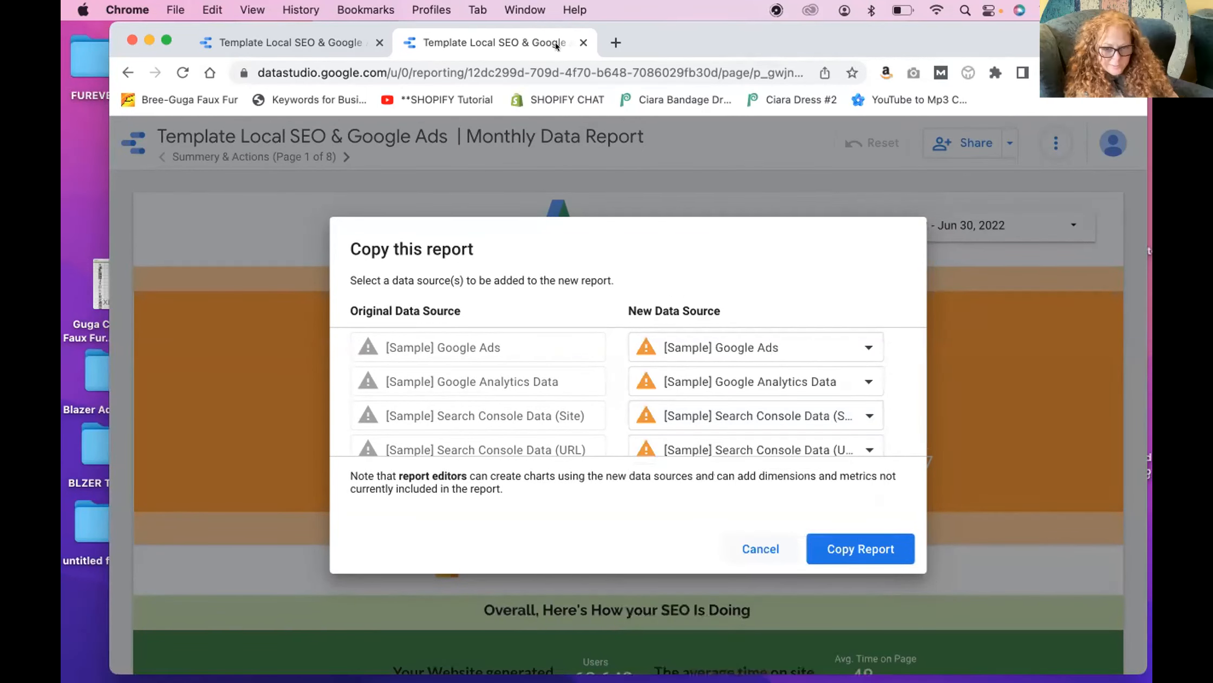
# Step: Close the duplicate template report, start copying the remaining one, and review its Google Analytics replacement choices
pyautogui.click(583, 42)
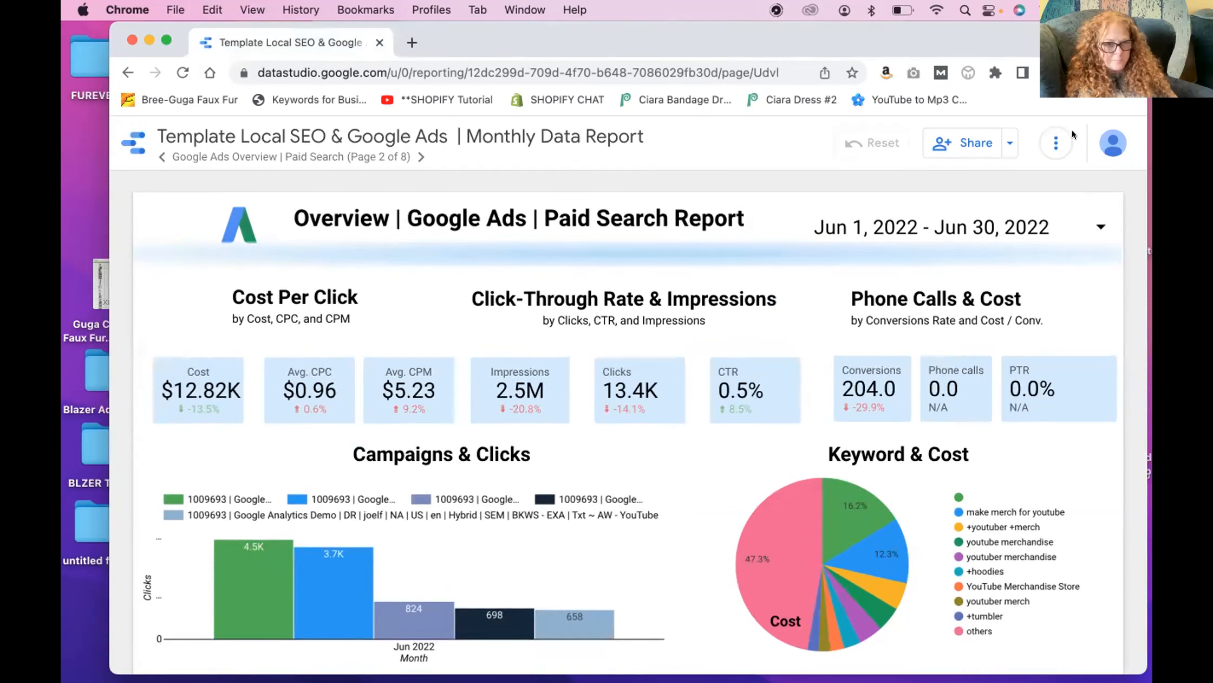
pyautogui.click(1056, 143)
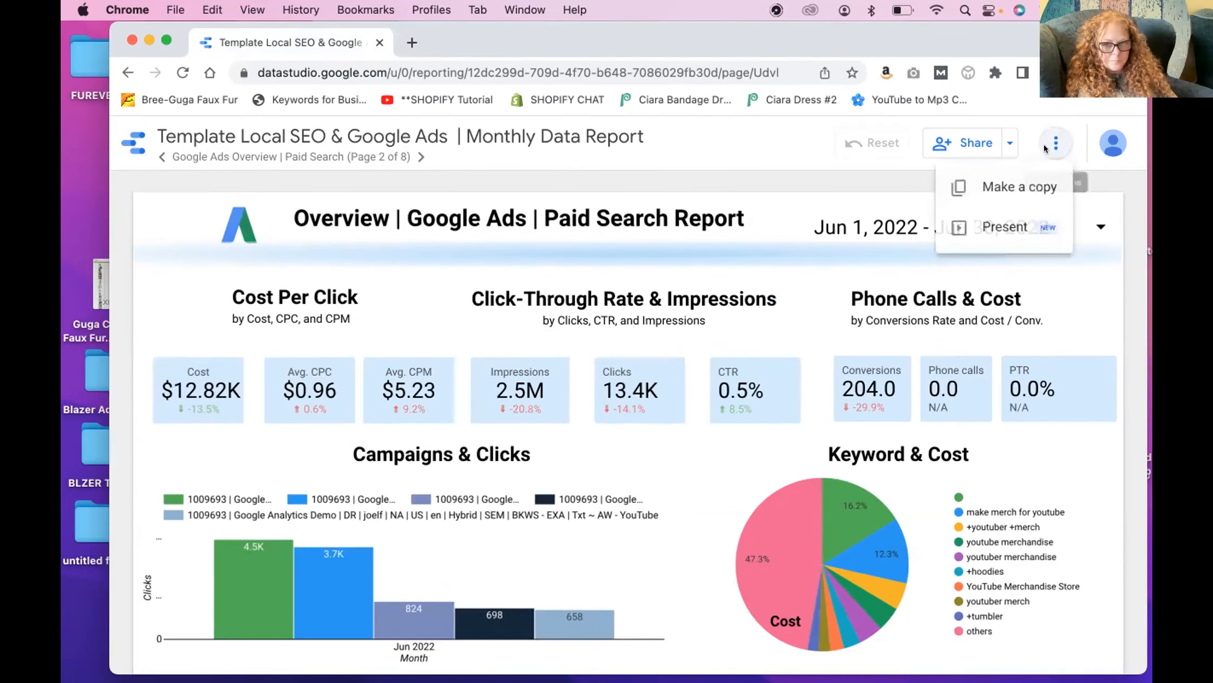
pyautogui.click(991, 187)
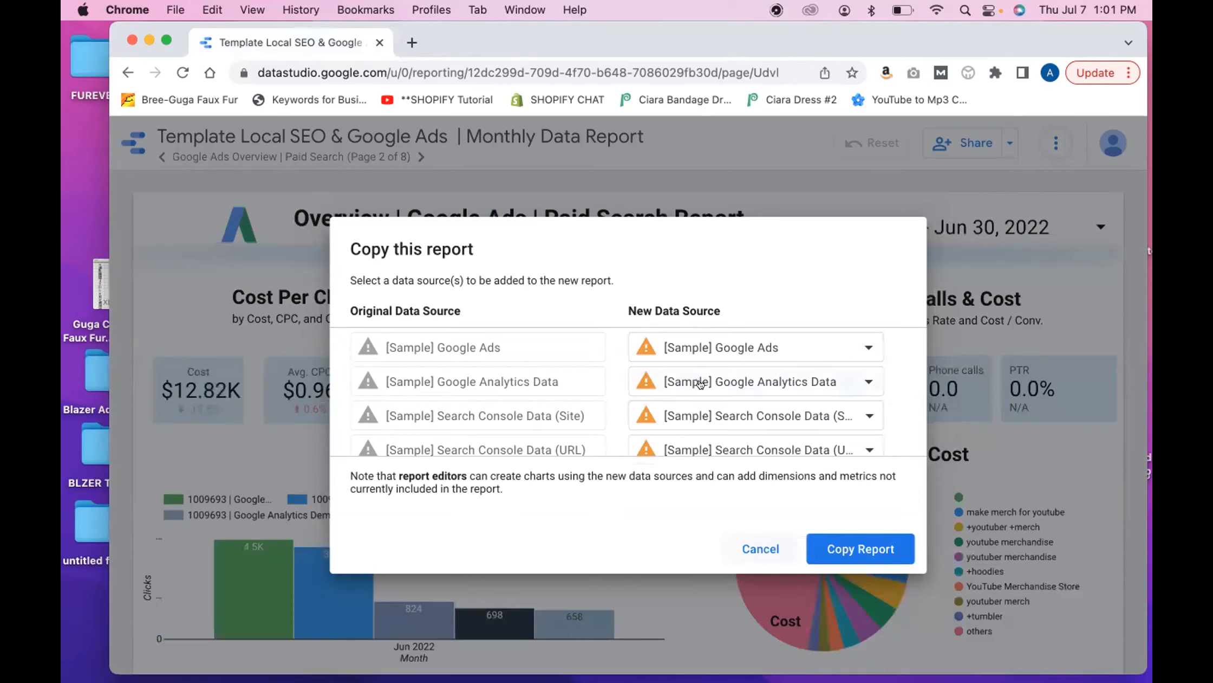
pyautogui.click(701, 384)
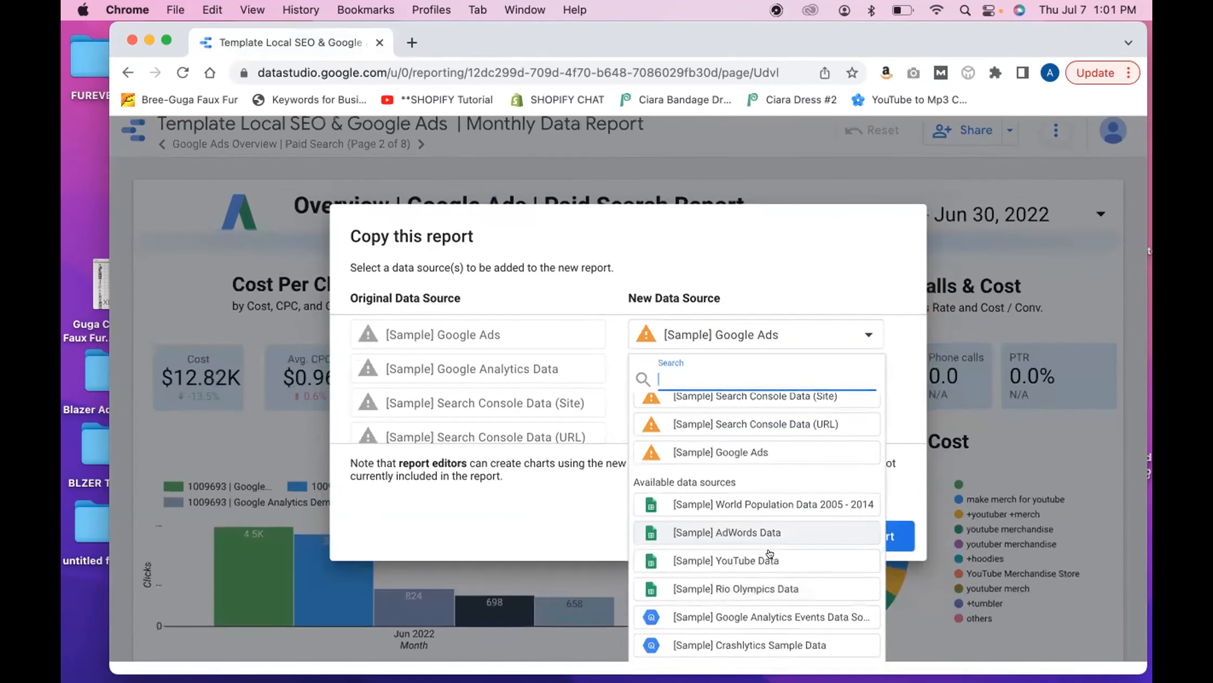
pyautogui.click(595, 512)
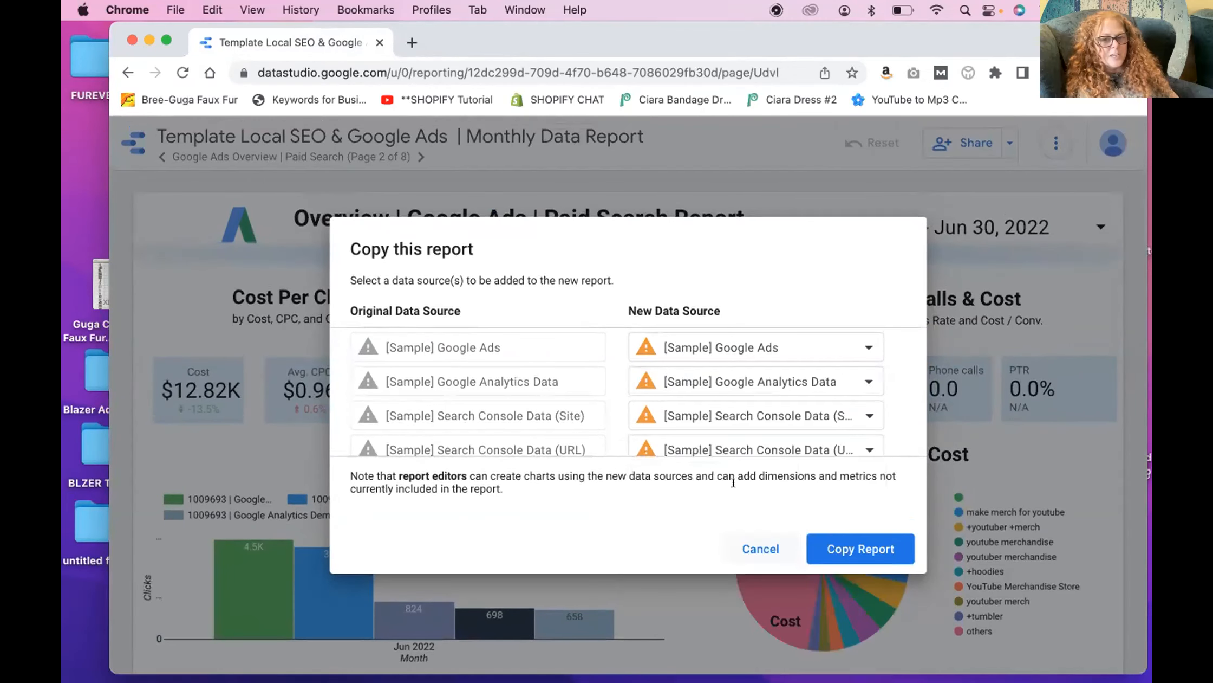
# Step: Look through the replacement choices for the original [Sample] Search Console Data (Site) source without choosing one
pyautogui.scroll(-1, 747, 414)
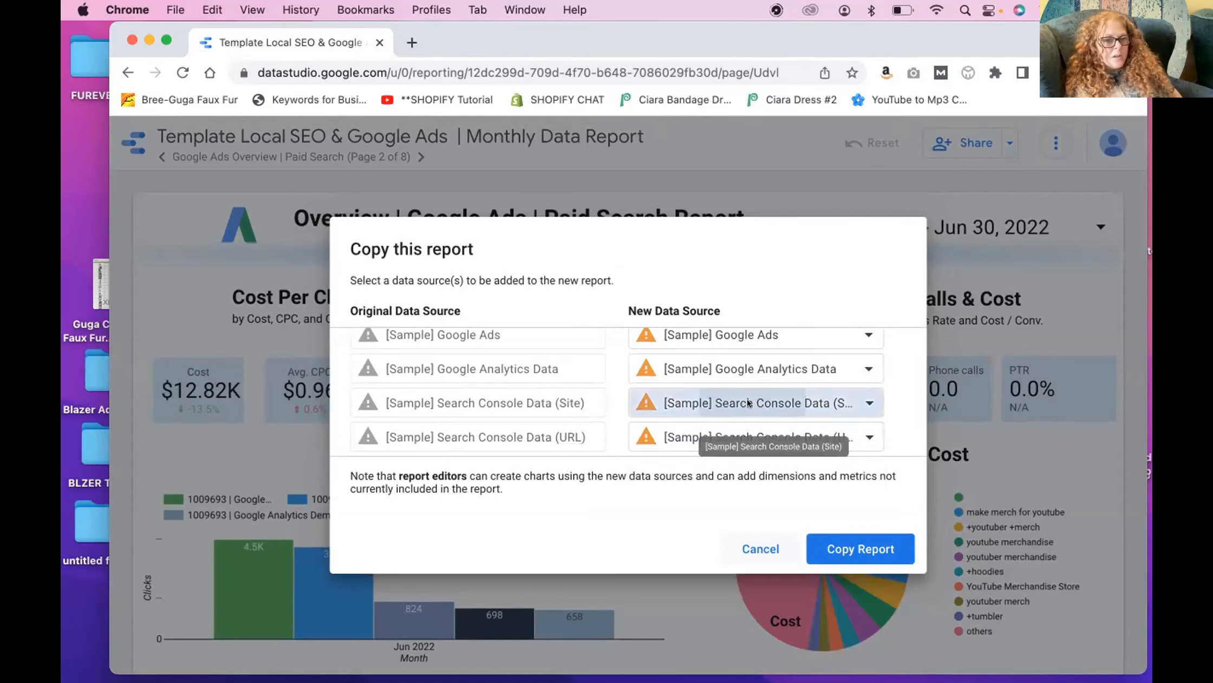
pyautogui.click(748, 403)
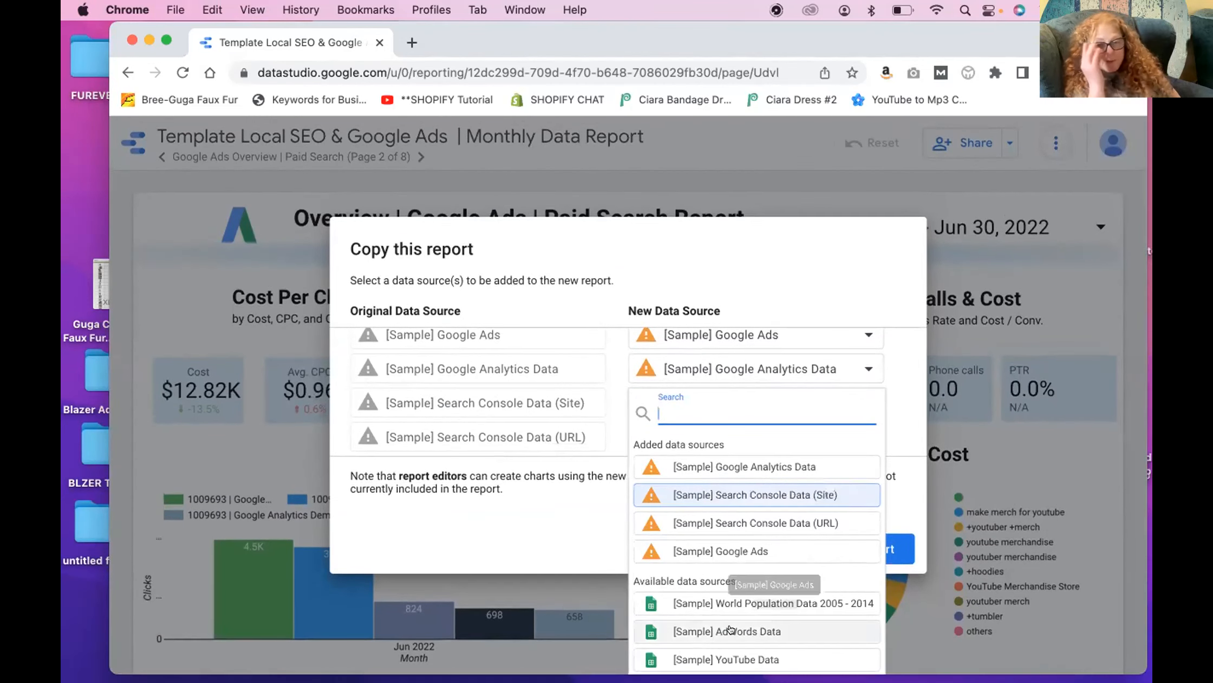
pyautogui.scroll(-5, 730, 628)
pyautogui.scroll(5, 764, 509)
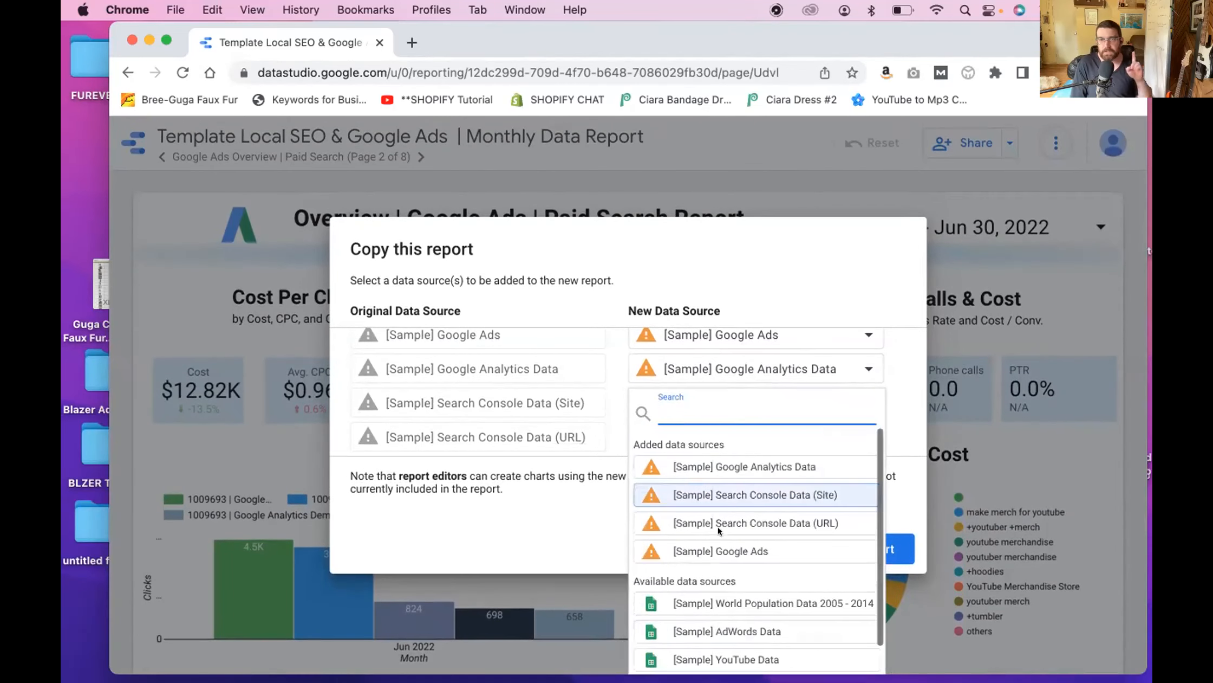
pyautogui.scroll(-3, 718, 526)
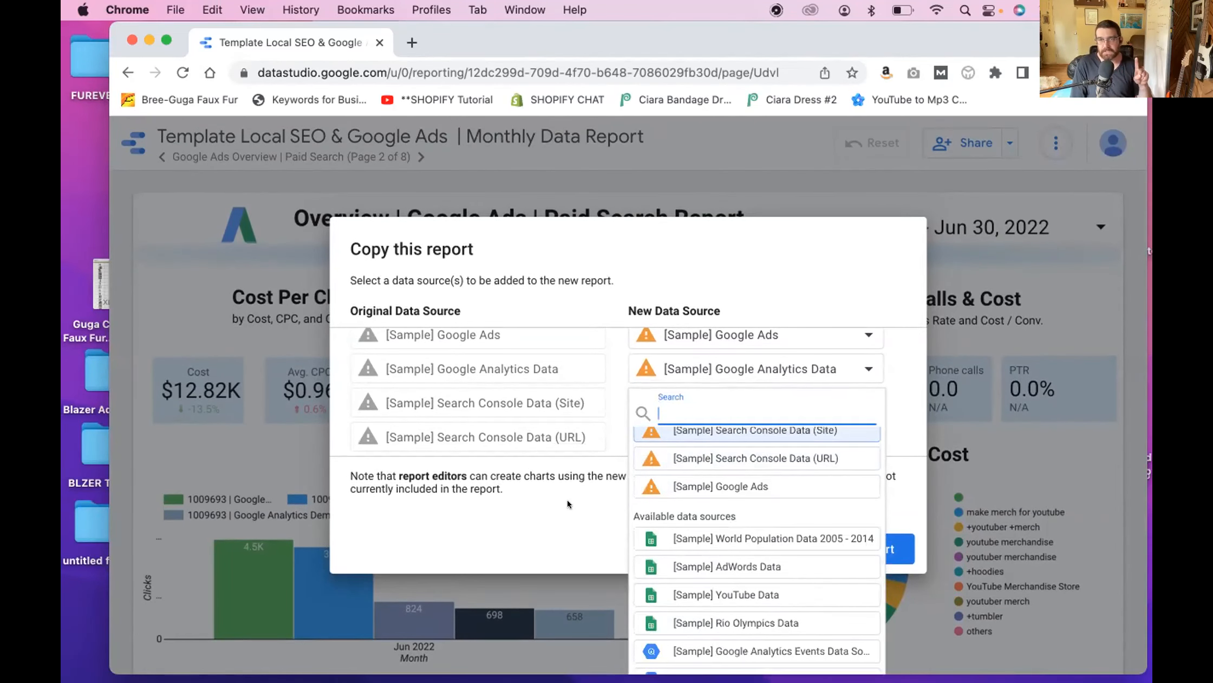
pyautogui.click(567, 503)
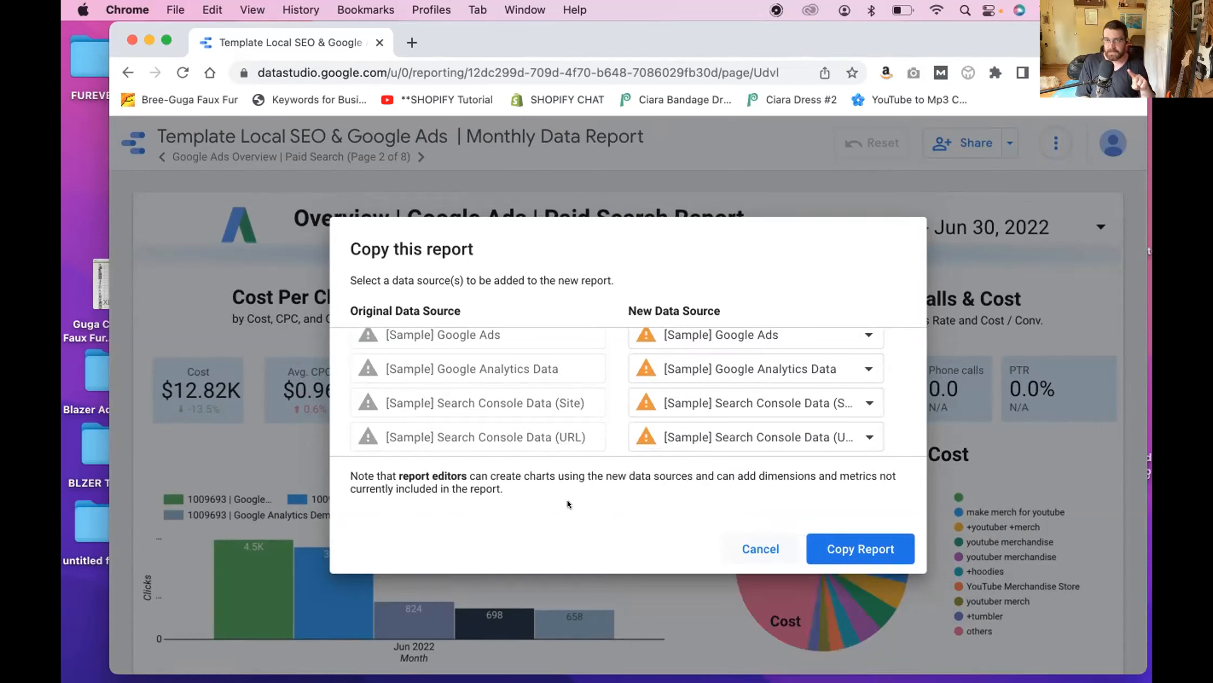
# Step: Relaunch Chrome to apply the pending update and bring the template report window back up
pyautogui.click(1133, 72)
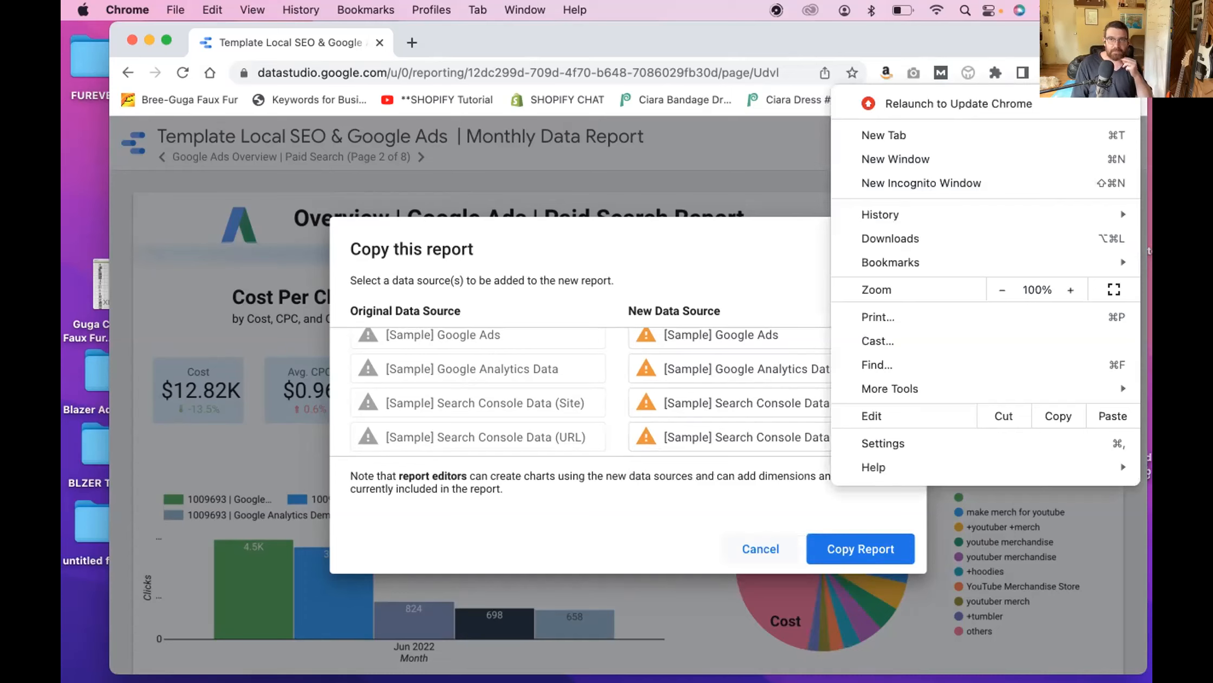
pyautogui.click(916, 104)
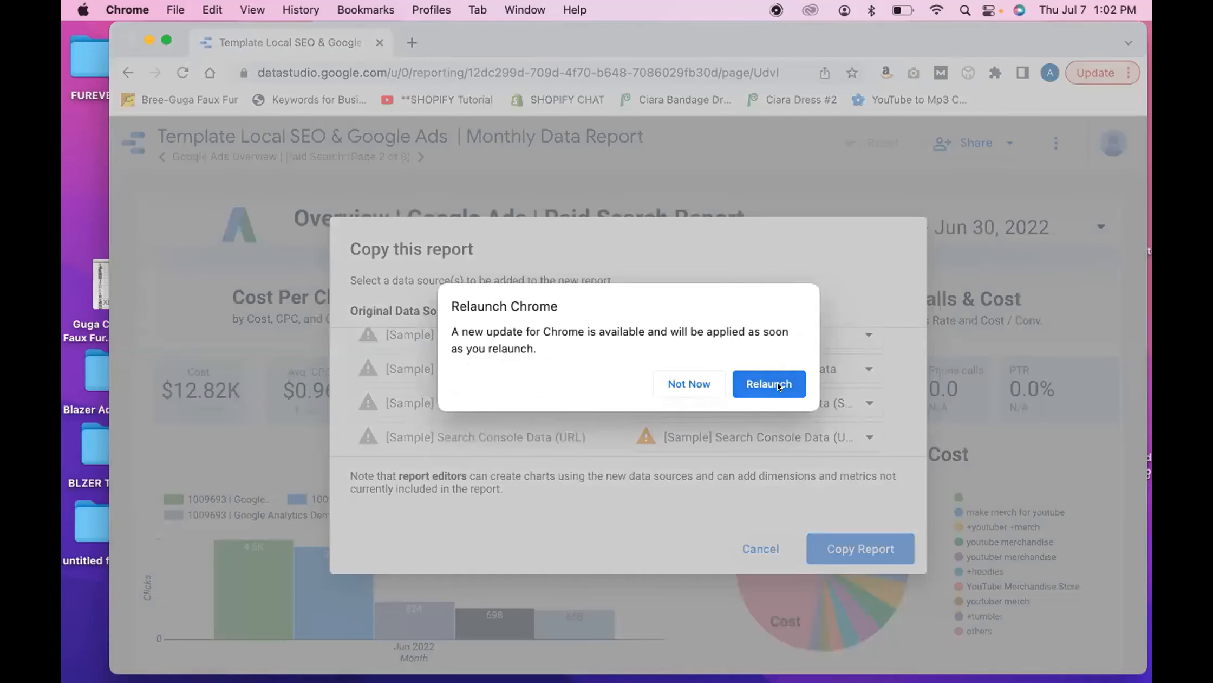
pyautogui.click(777, 384)
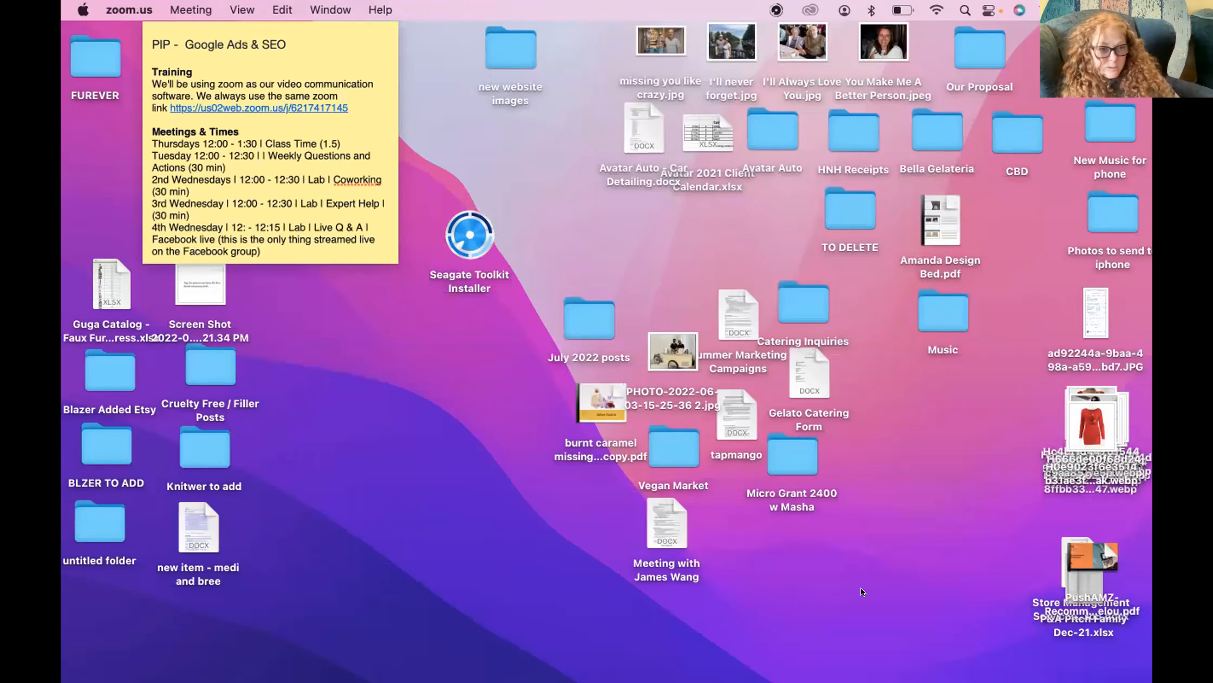
pyautogui.click(913, 593)
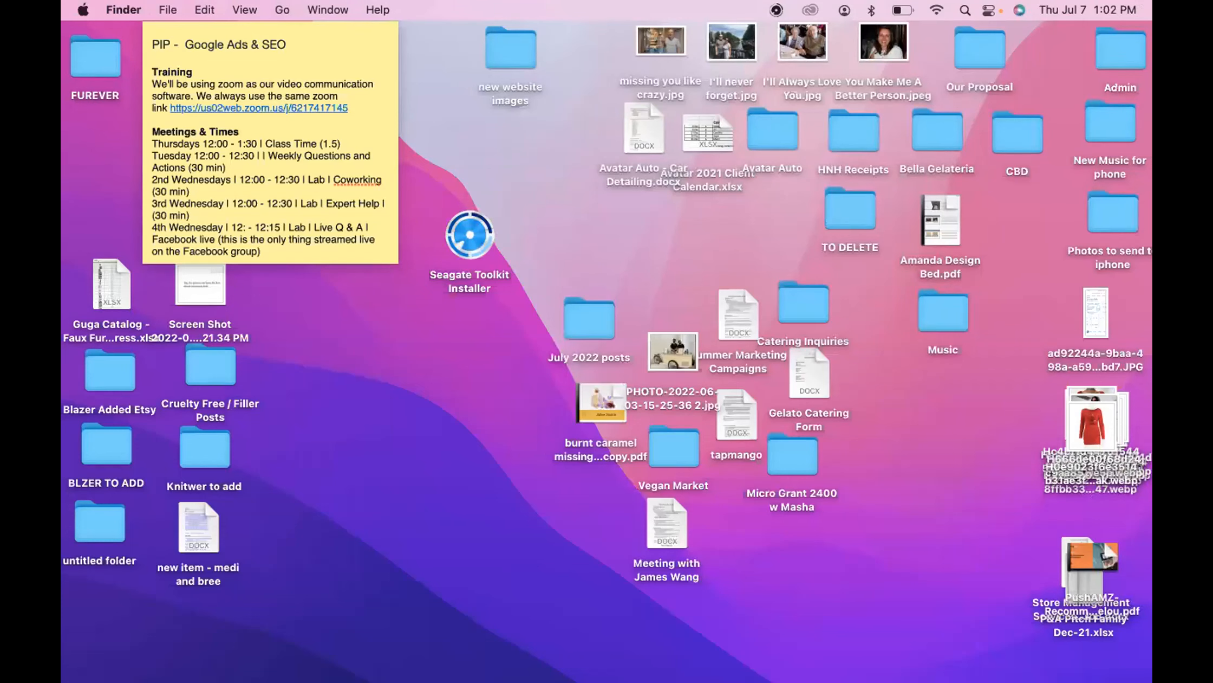
pyautogui.moveTo(462, 681)
pyautogui.click(462, 659)
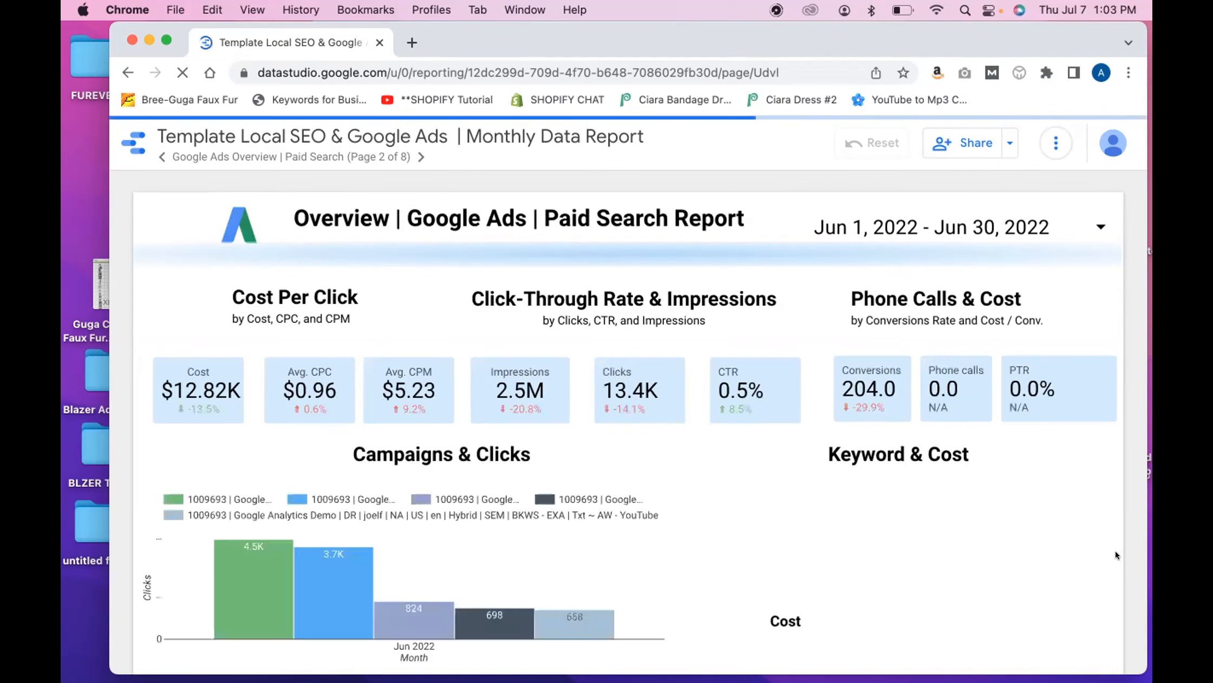
# Step: Start copying the template report again and review the replacement choices for the original [Sample] Google Analytics Data source
pyautogui.click(1053, 144)
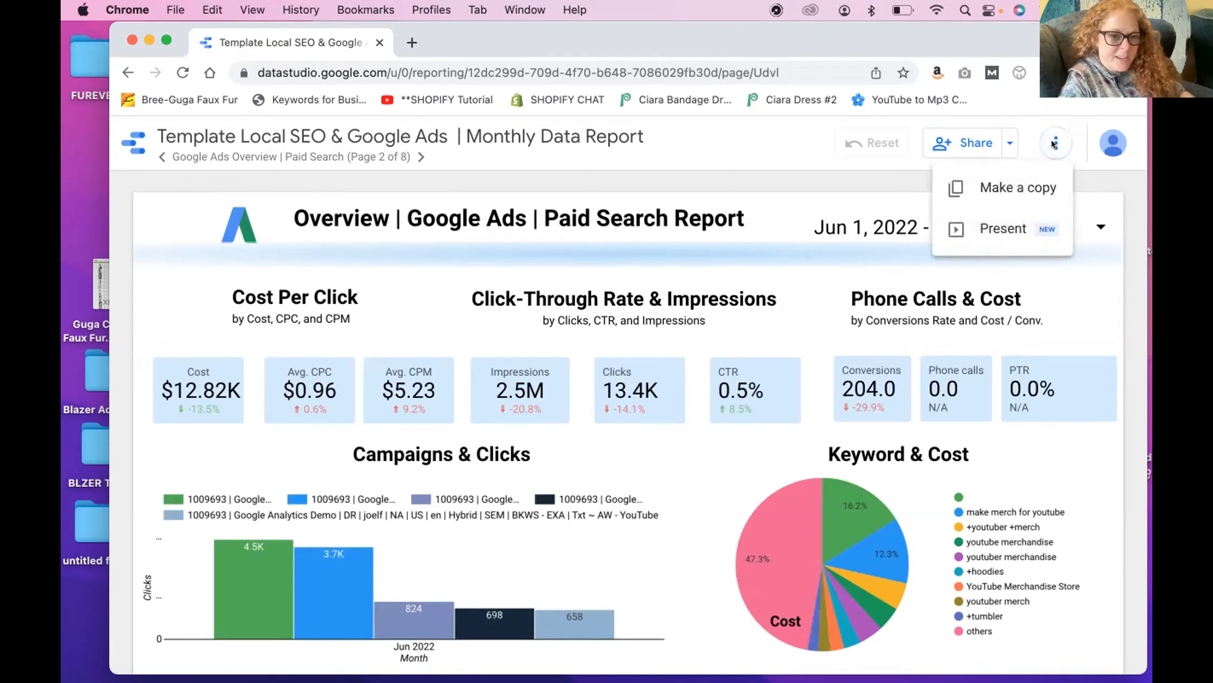
pyautogui.click(989, 184)
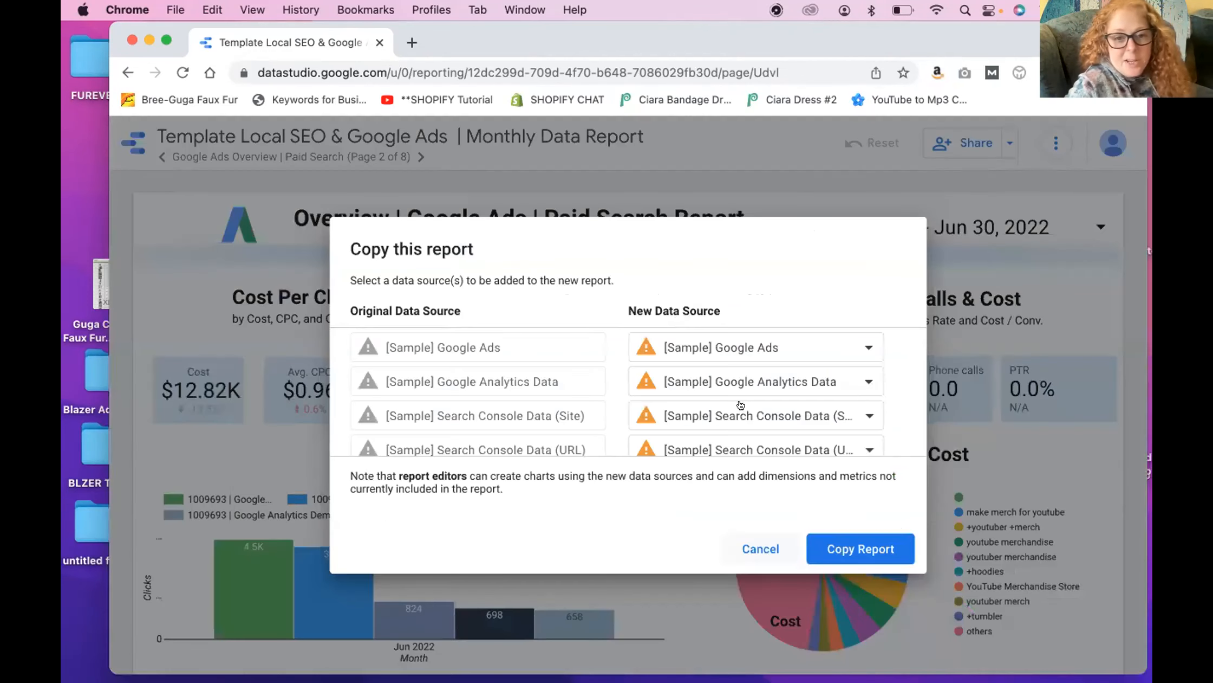
pyautogui.click(734, 381)
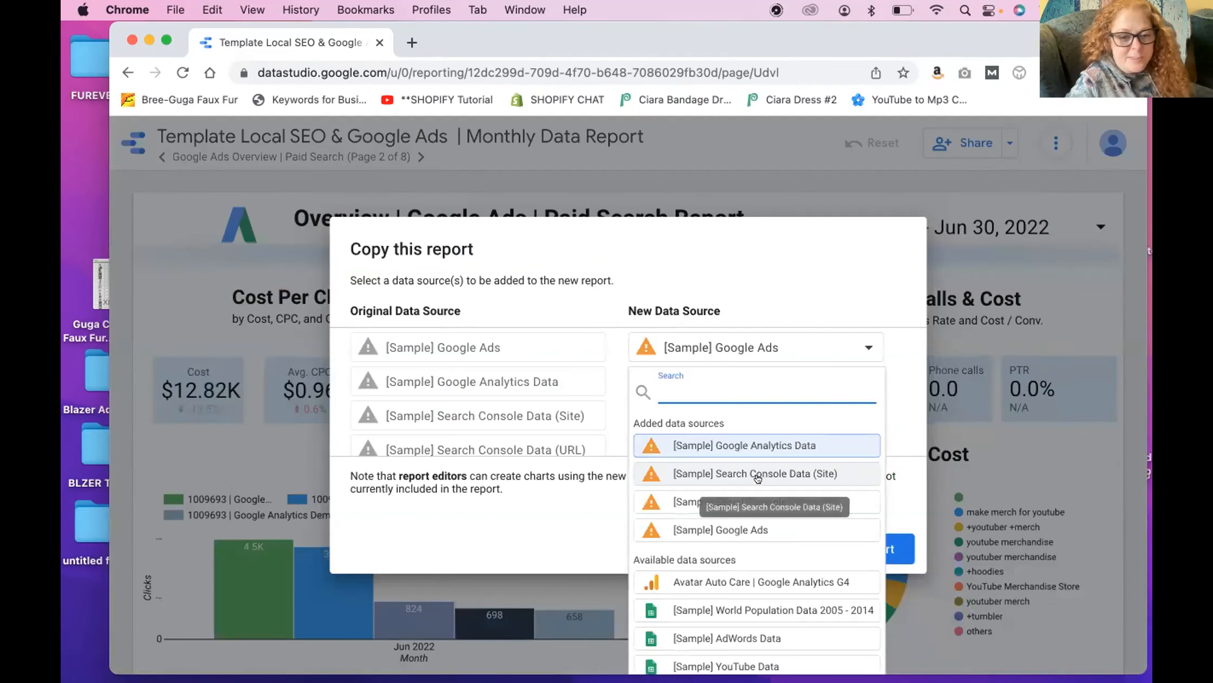
pyautogui.scroll(-3, 757, 478)
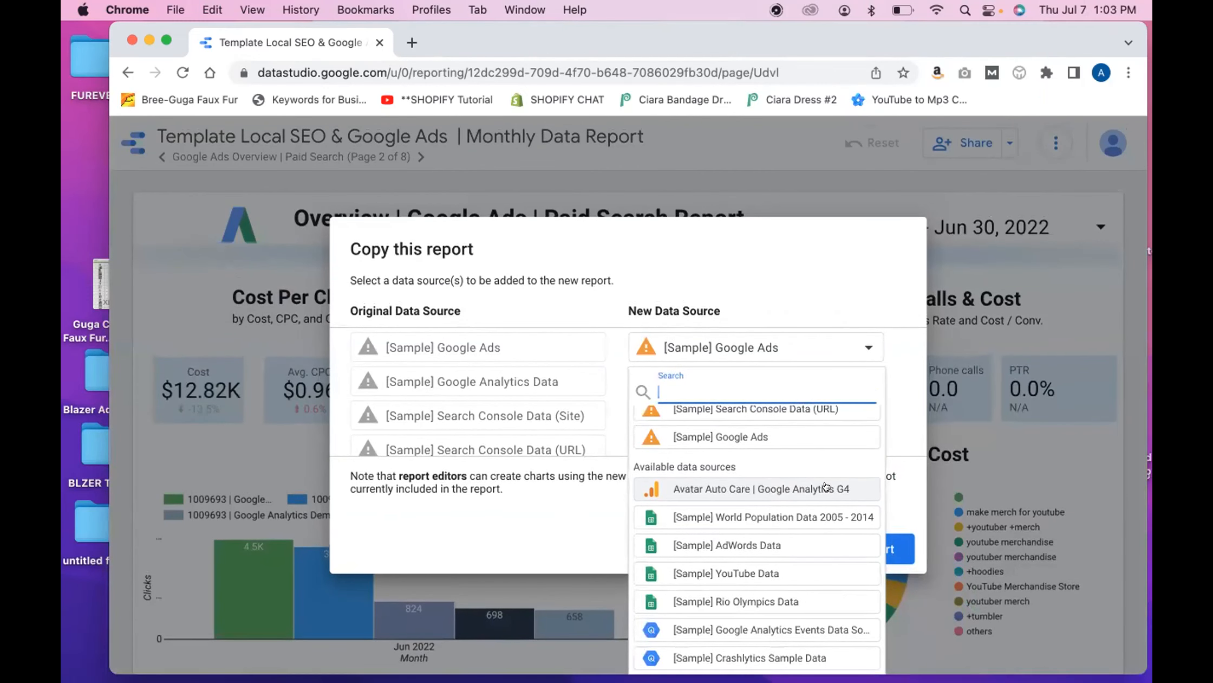
pyautogui.scroll(3, 856, 430)
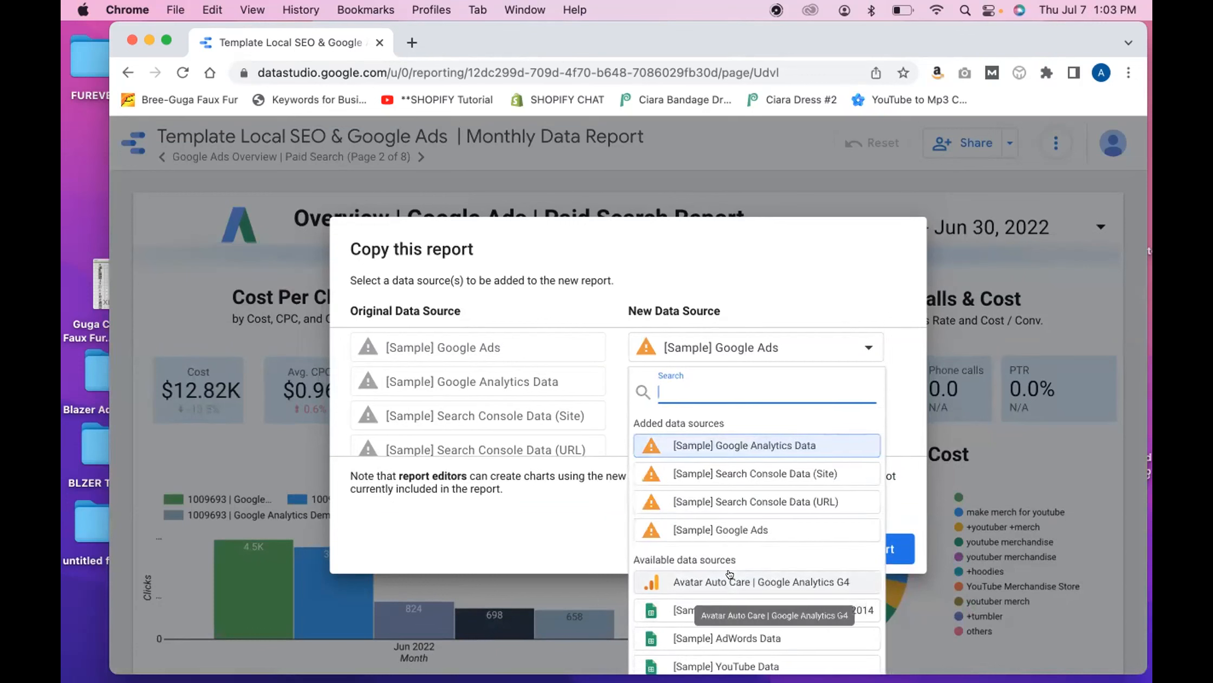
pyautogui.click(542, 511)
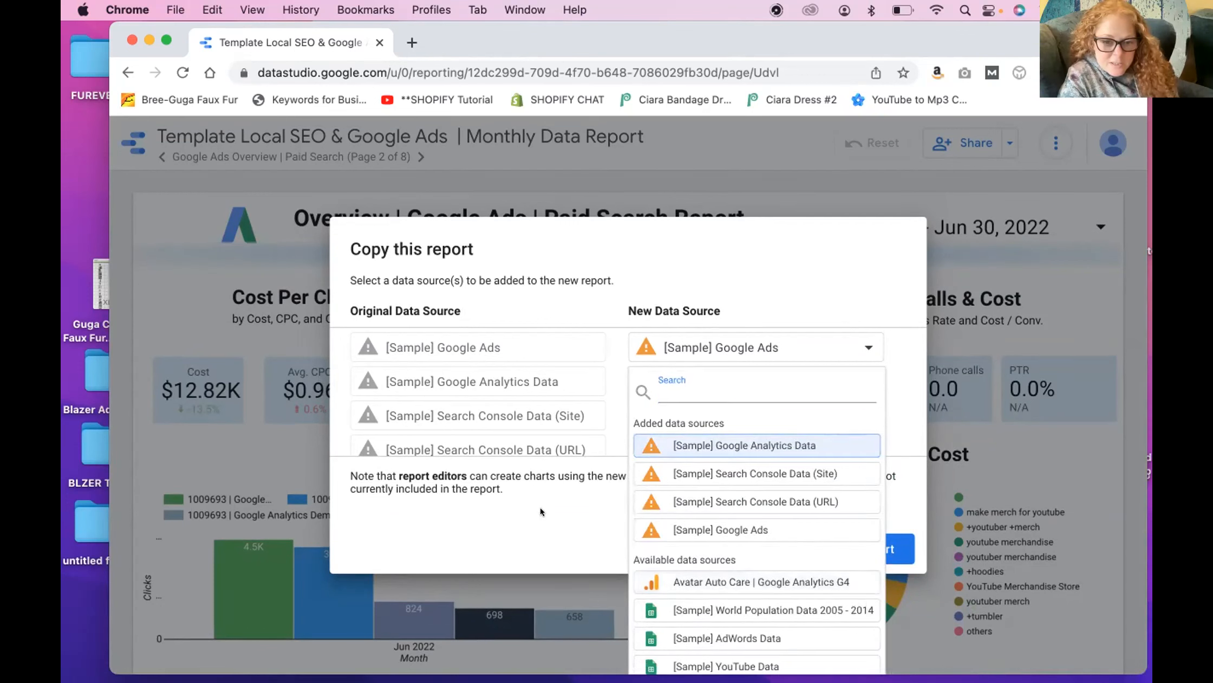
pyautogui.click(729, 379)
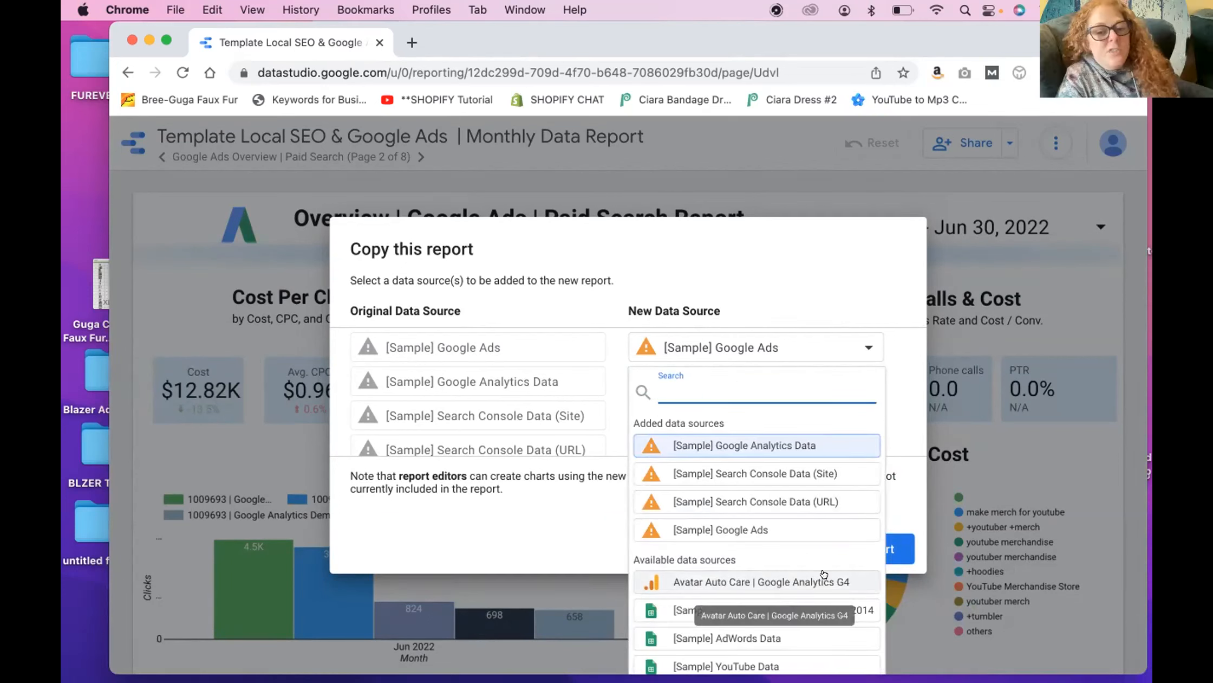
pyautogui.click(589, 515)
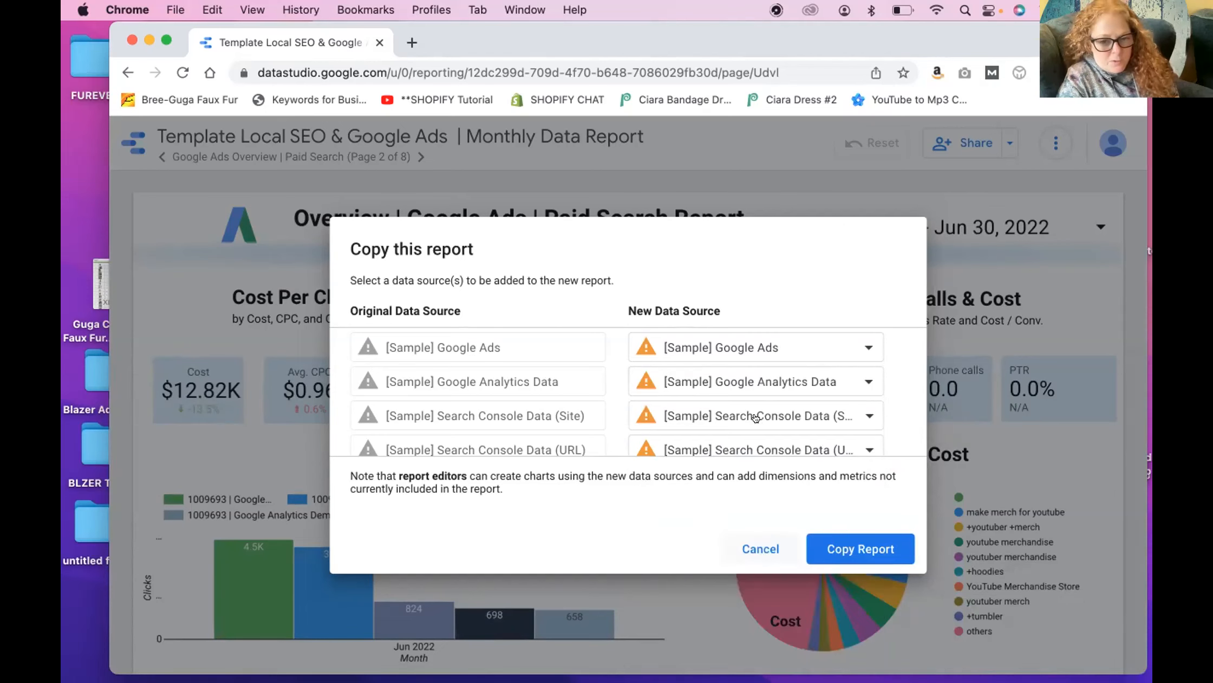
# Step: Check the replacement choices for [Sample] Search Console Data (Site), then create the report copy with all sample sources kept
pyautogui.click(765, 410)
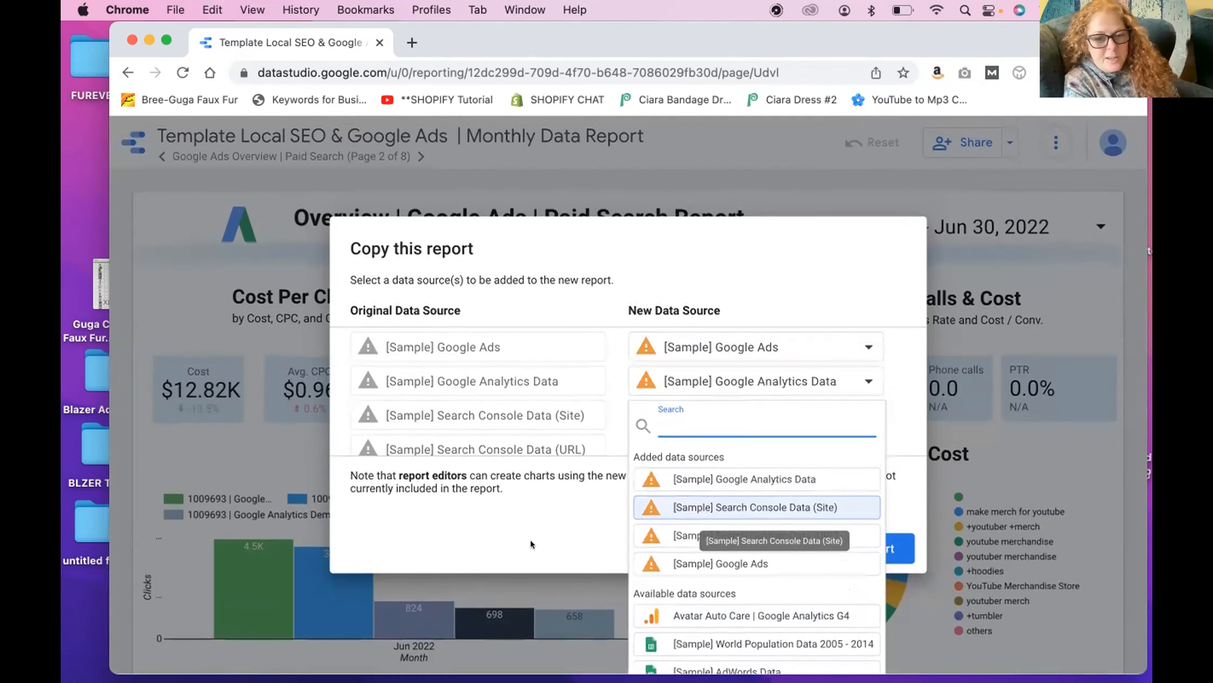
pyautogui.click(530, 540)
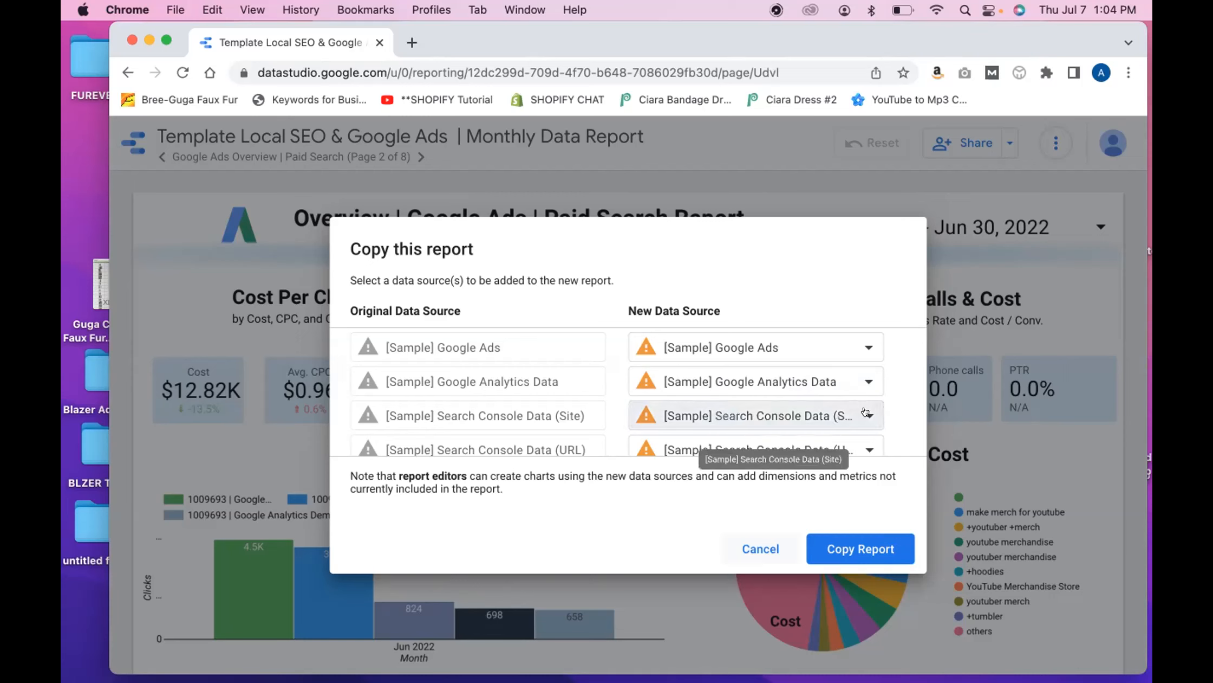
pyautogui.click(868, 389)
pyautogui.click(862, 383)
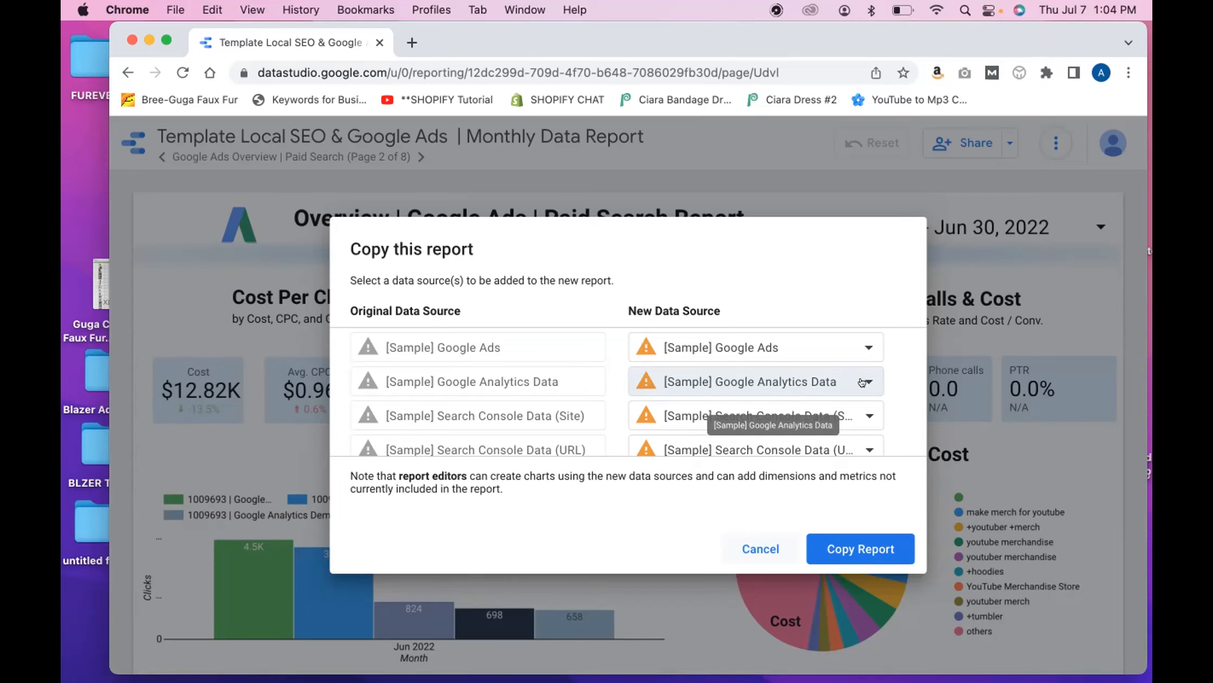
pyautogui.click(874, 544)
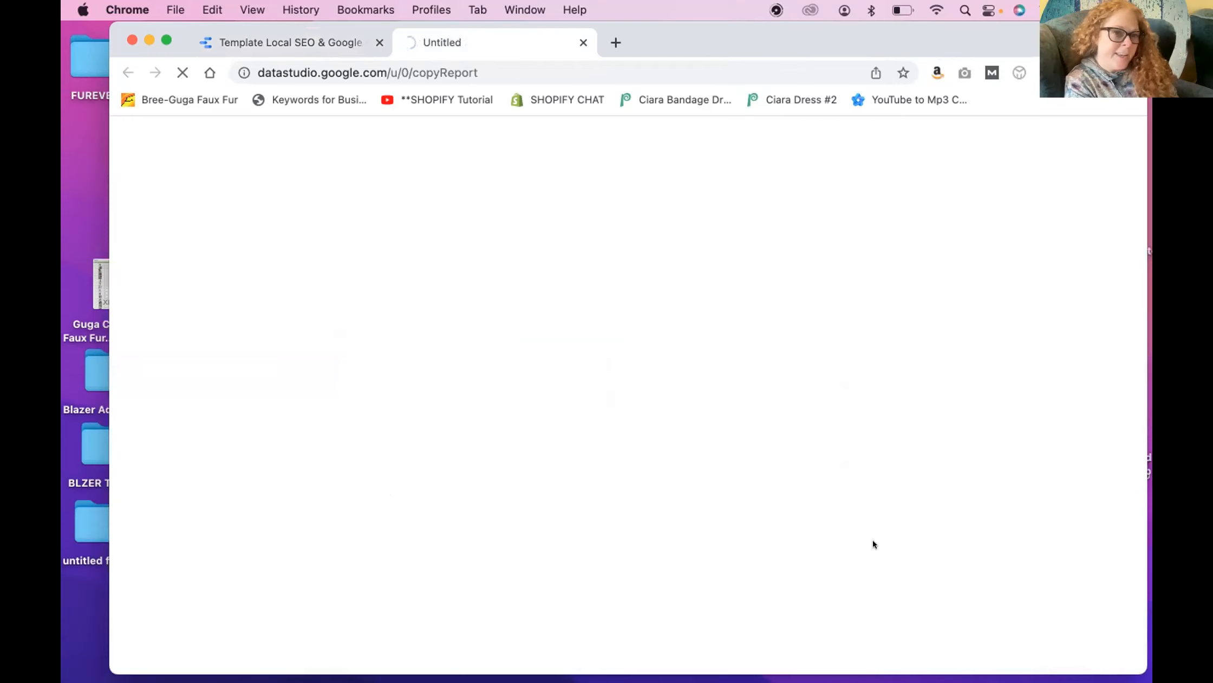
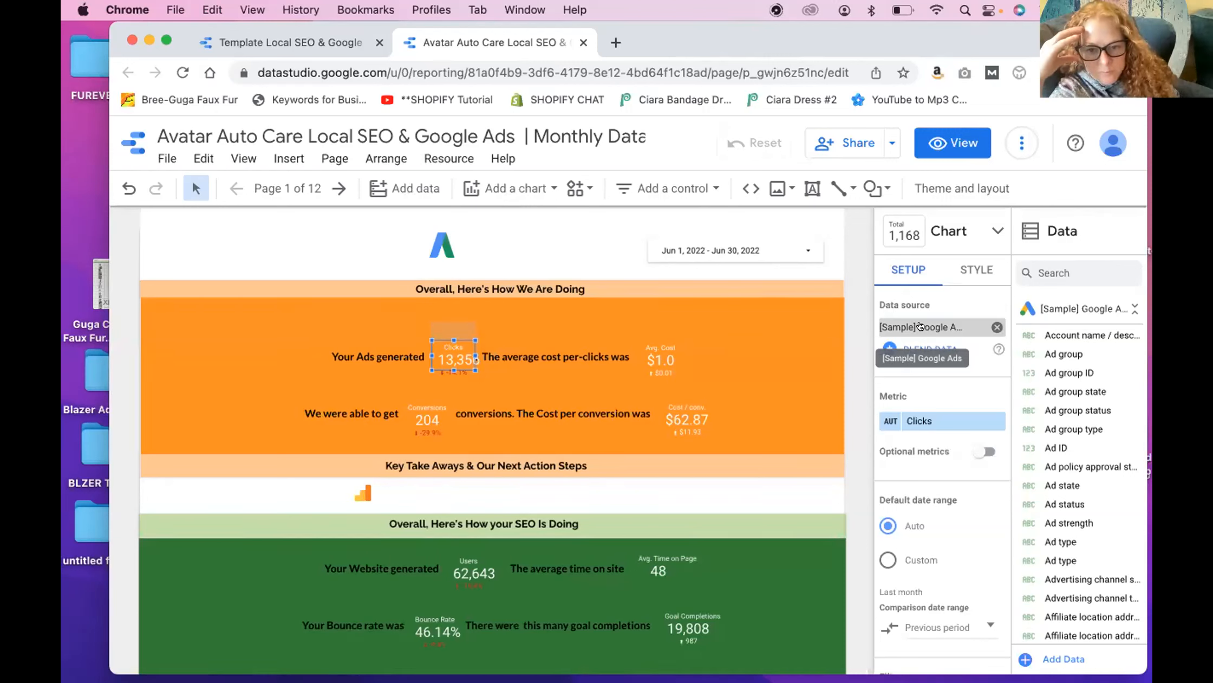
# Step: Switch the ads Clicks scorecard's data source to Avatar Auto Care | Google Analytics G4 and add that source to the report
pyautogui.click(921, 325)
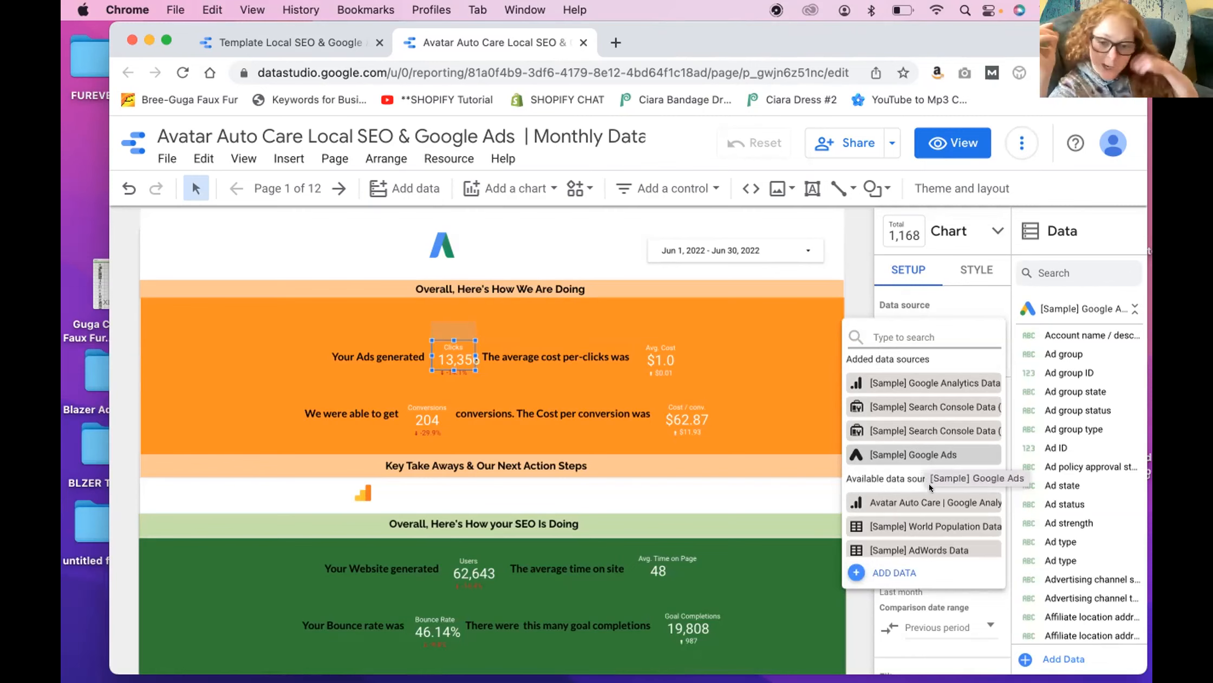
pyautogui.scroll(-2, 915, 438)
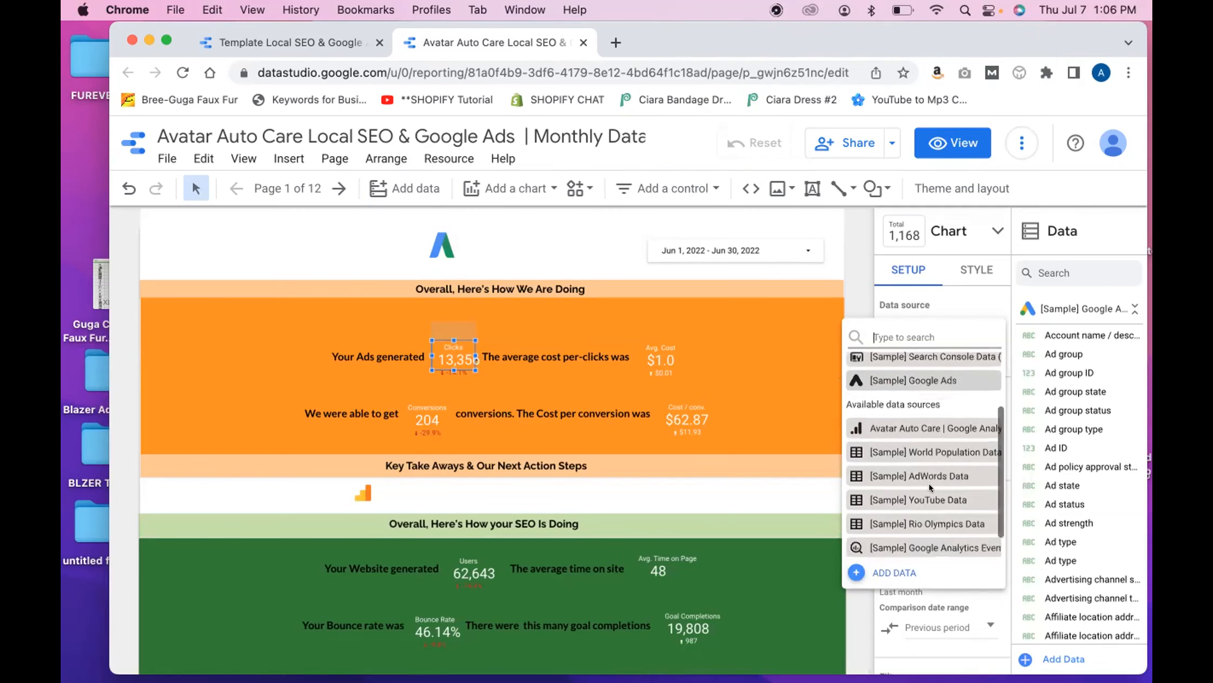
pyautogui.click(911, 422)
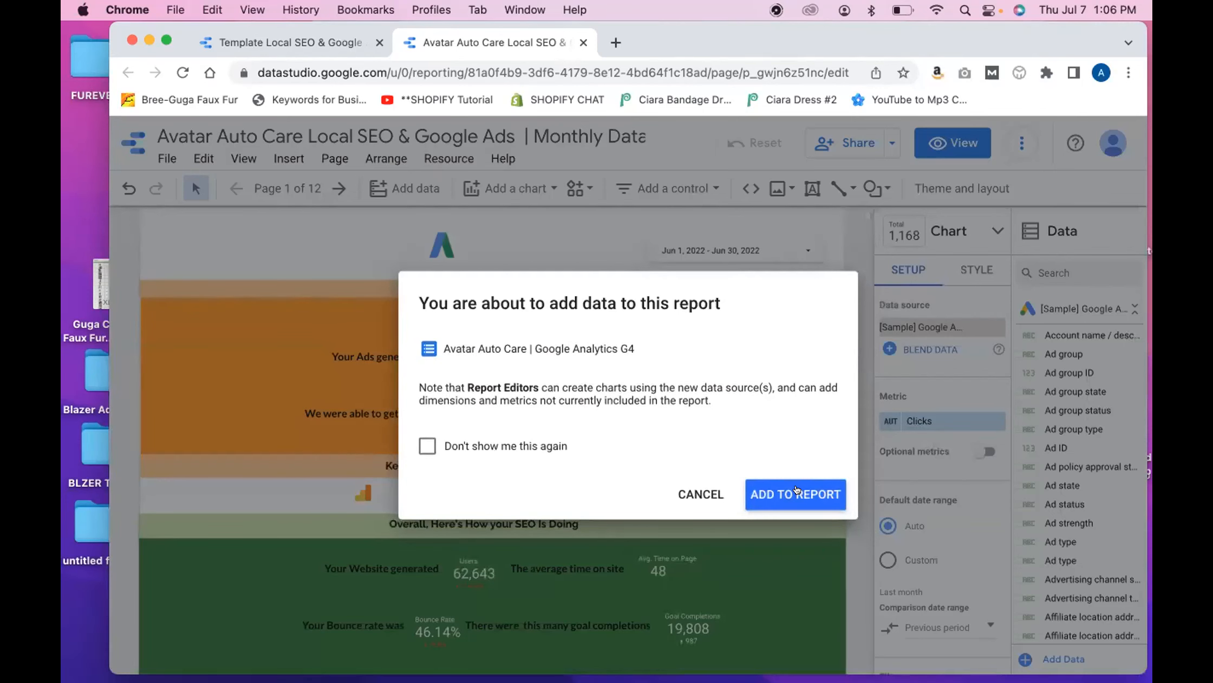
pyautogui.click(796, 493)
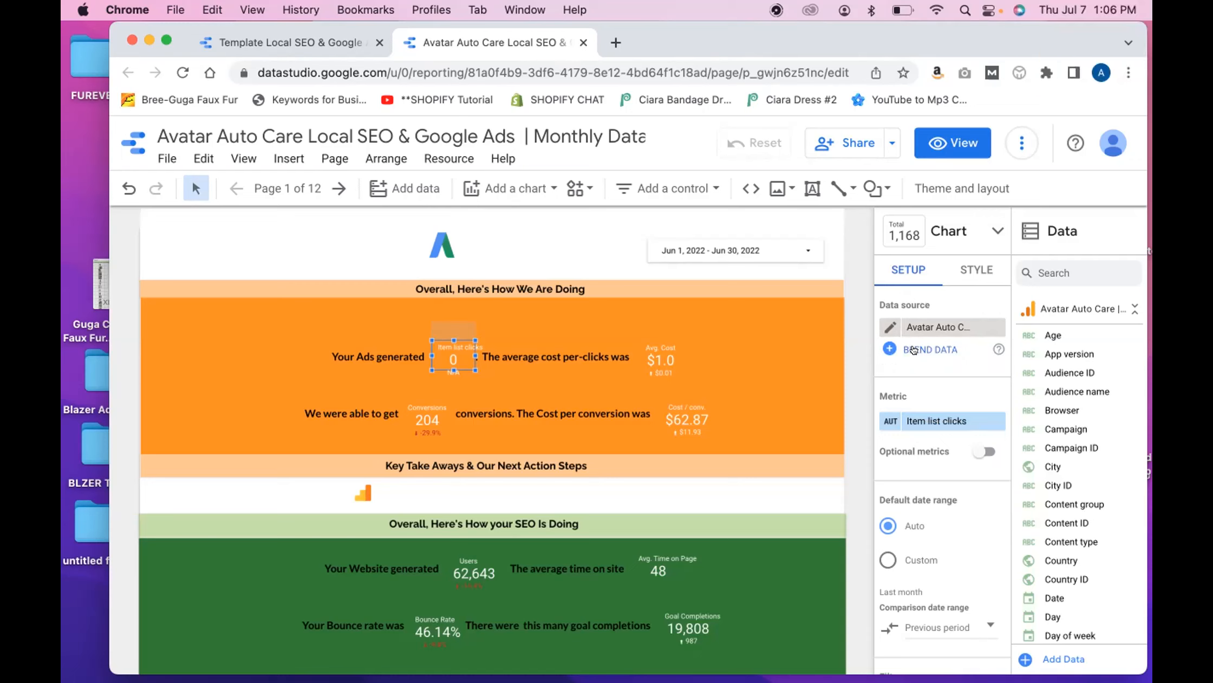
# Step: Search the scorecard's metric choices for "impres", clear the search, and set the metric to Active users
pyautogui.click(929, 420)
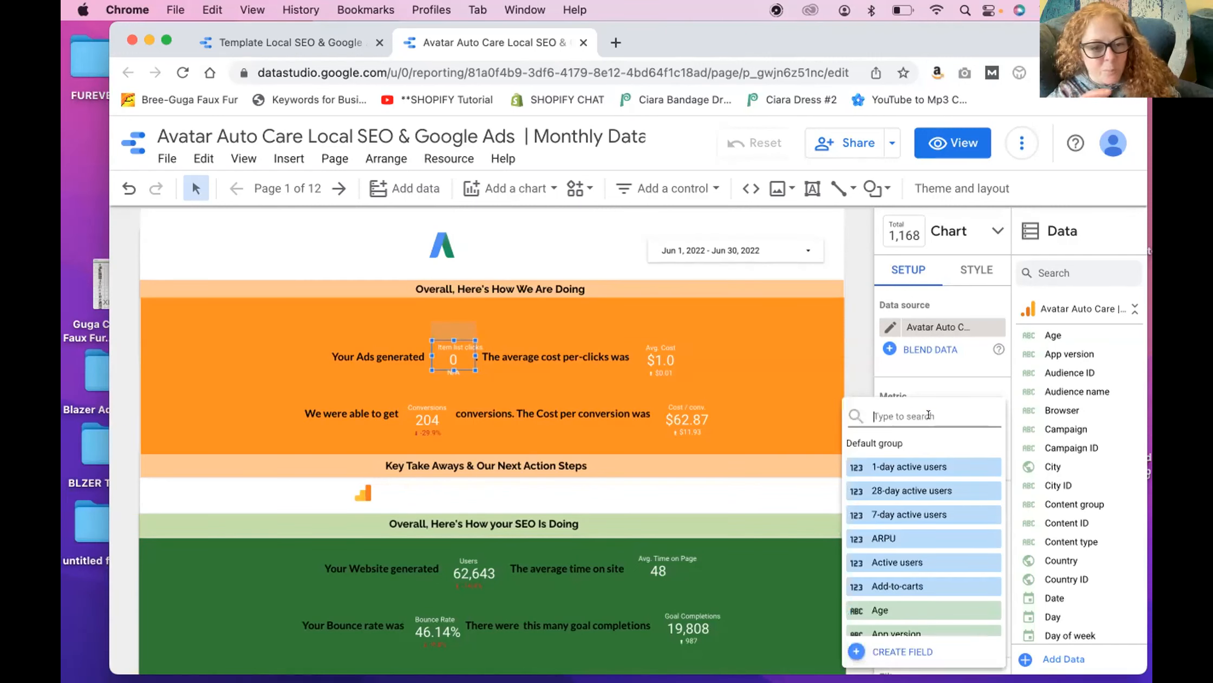
pyautogui.write('im')
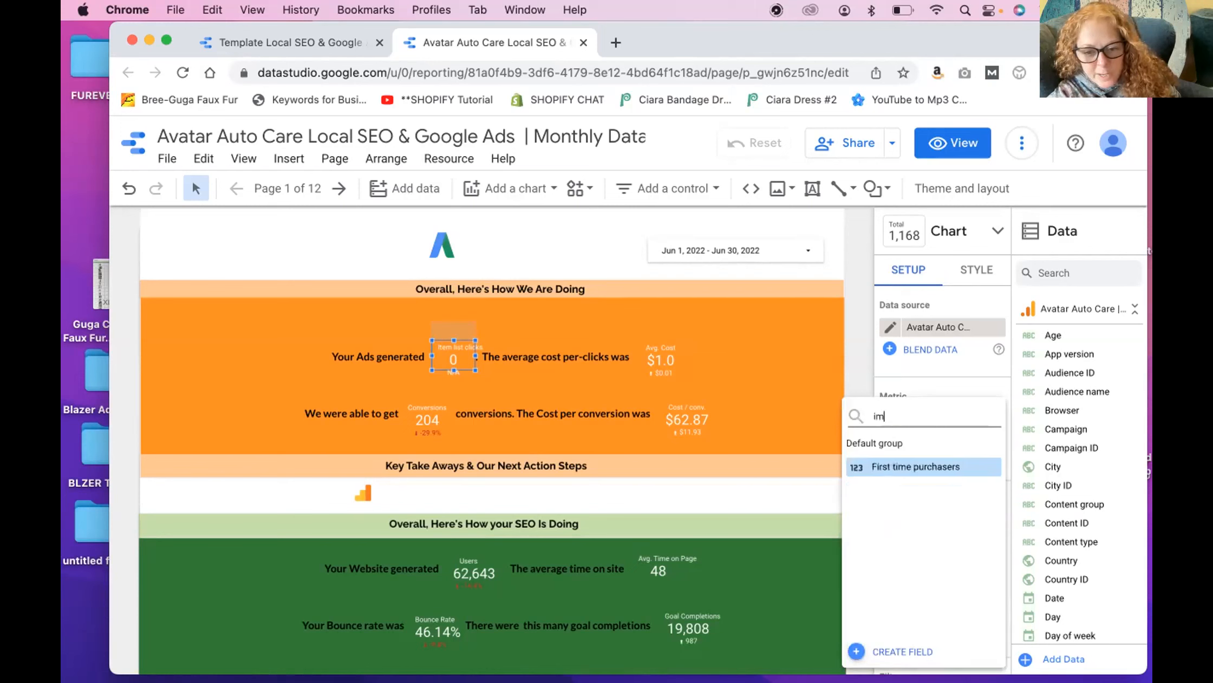
pyautogui.write('press')
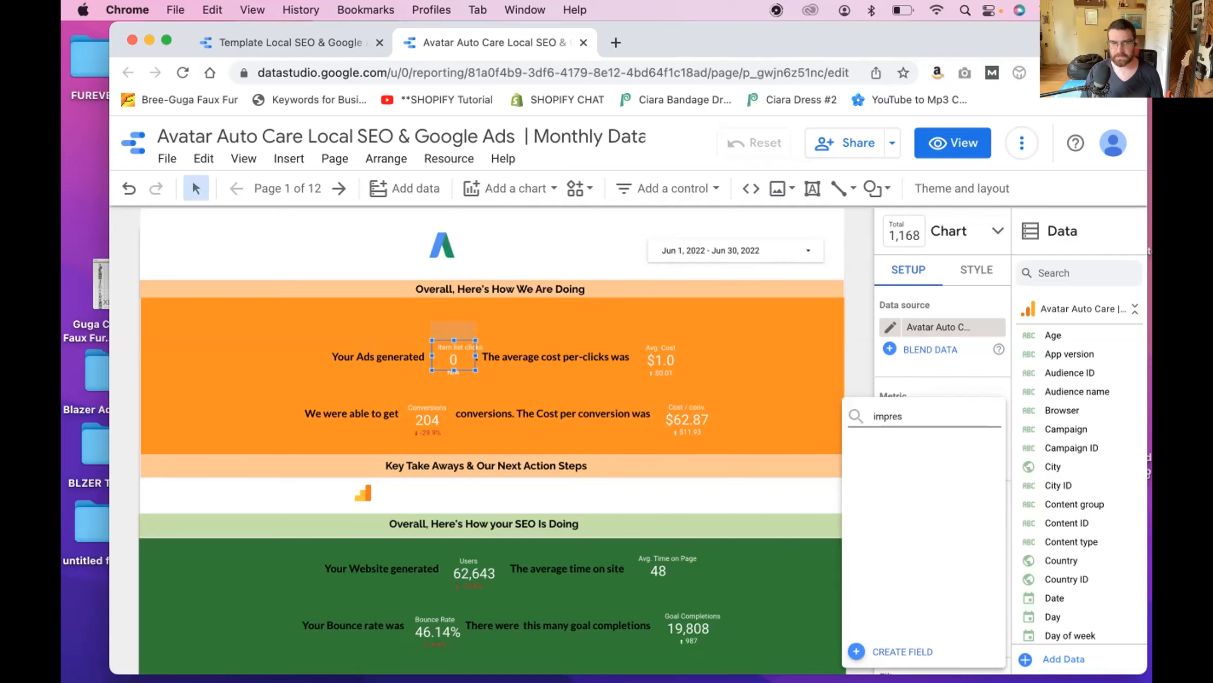
pyautogui.press('BackSpace')
pyautogui.press('BackSpace')
pyautogui.press('BackSpace')
pyautogui.press('BackSpace')
pyautogui.press('BackSpace')
pyautogui.press('BackSpace')
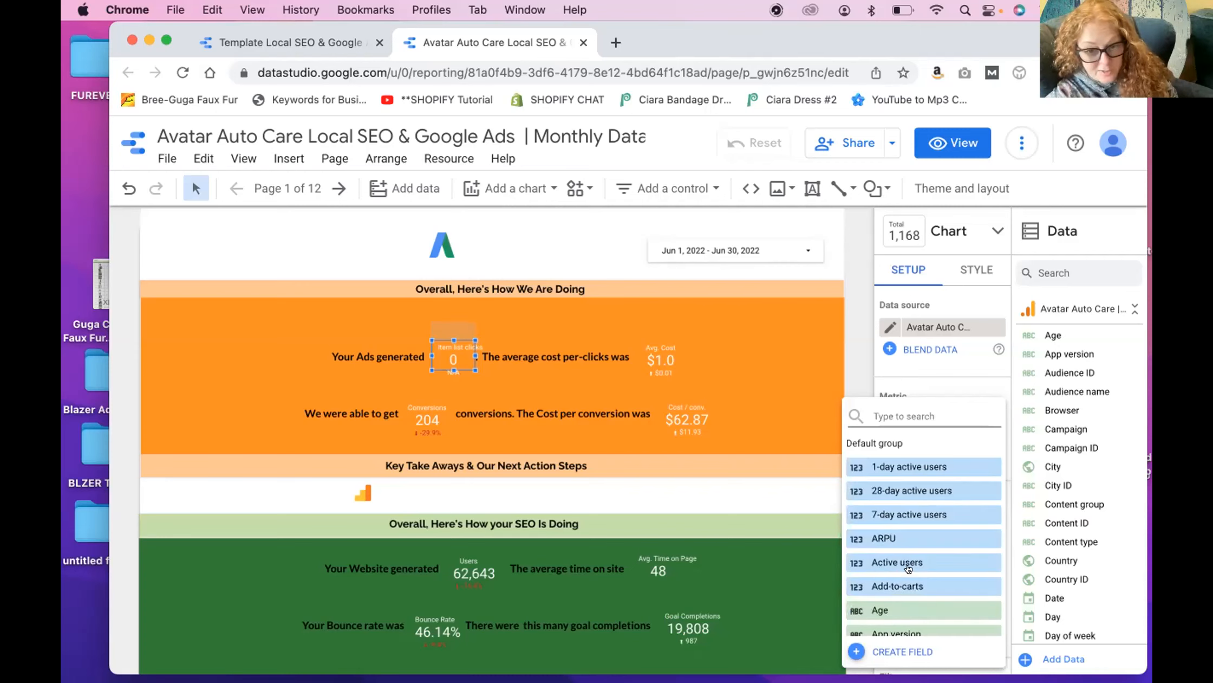
pyautogui.scroll(-2, 930, 514)
pyautogui.scroll(1, 931, 515)
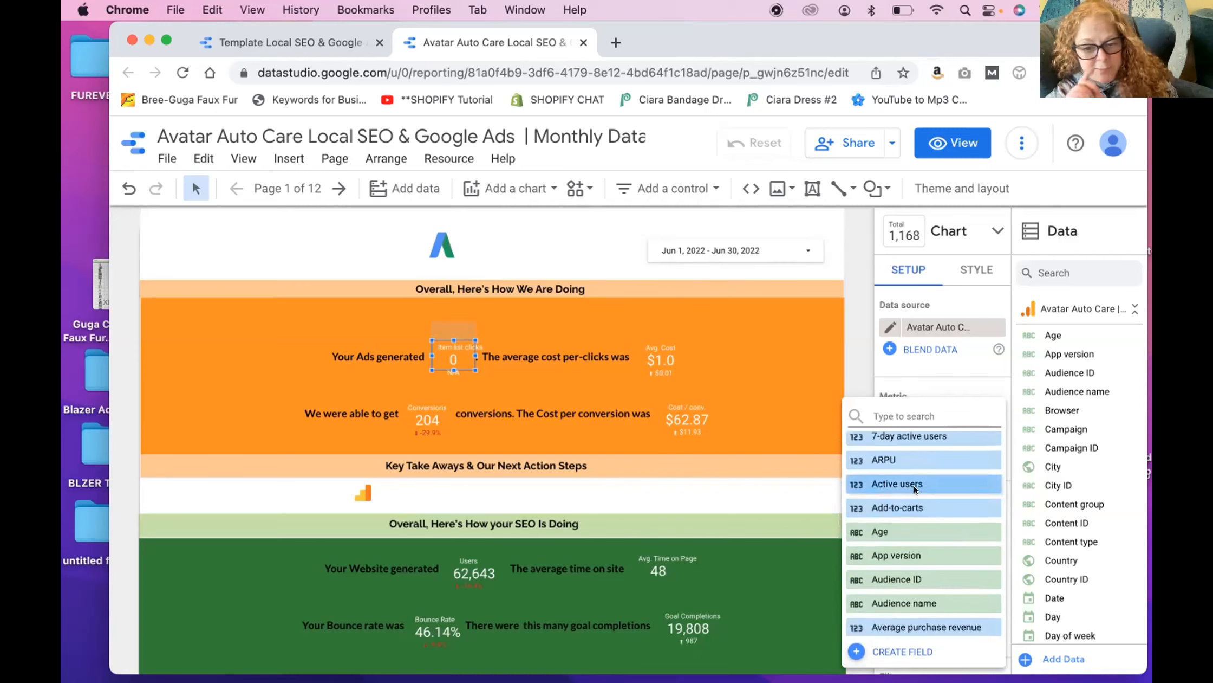
pyautogui.click(897, 479)
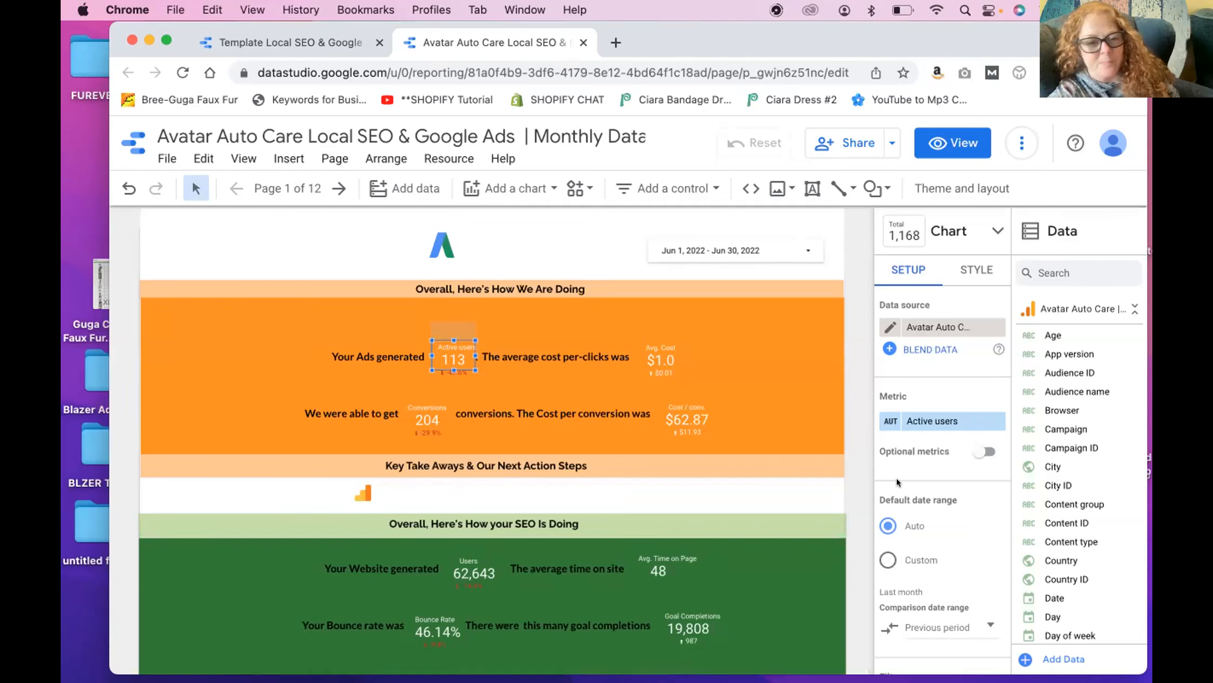
# Step: Replace the Active users metric of the ads scorecard with the Campaign field from the Avatar Auto Care source
pyautogui.scroll(-6, 897, 478)
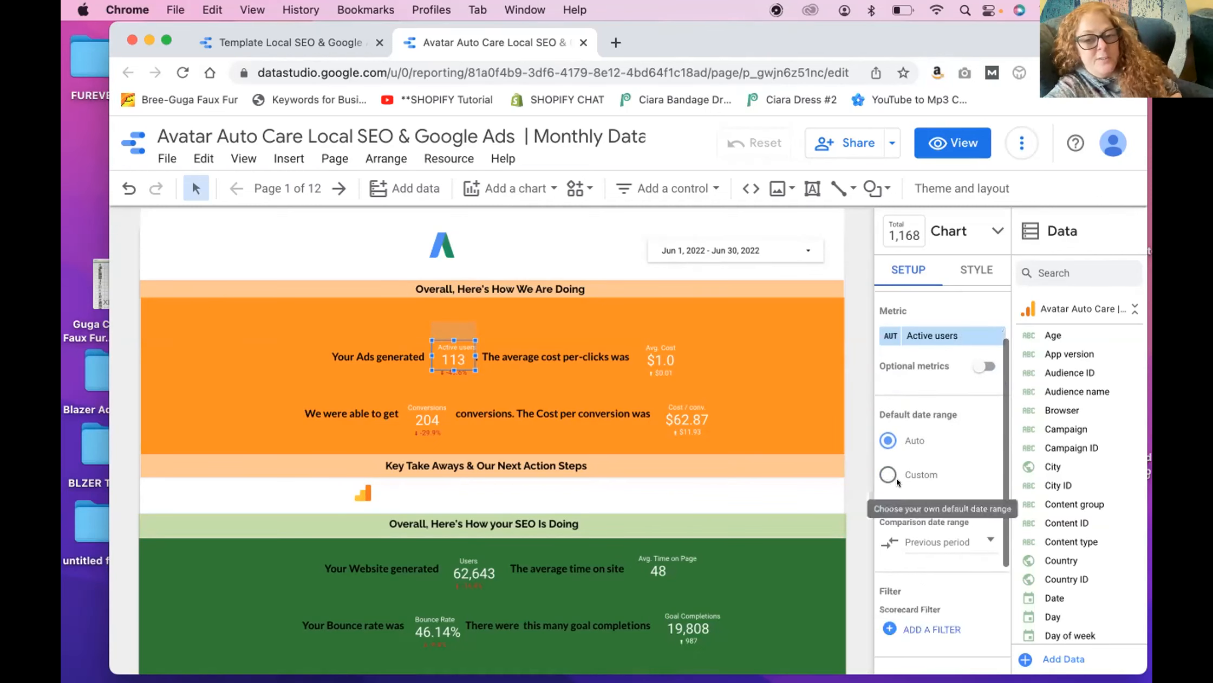
pyautogui.scroll(6, 897, 478)
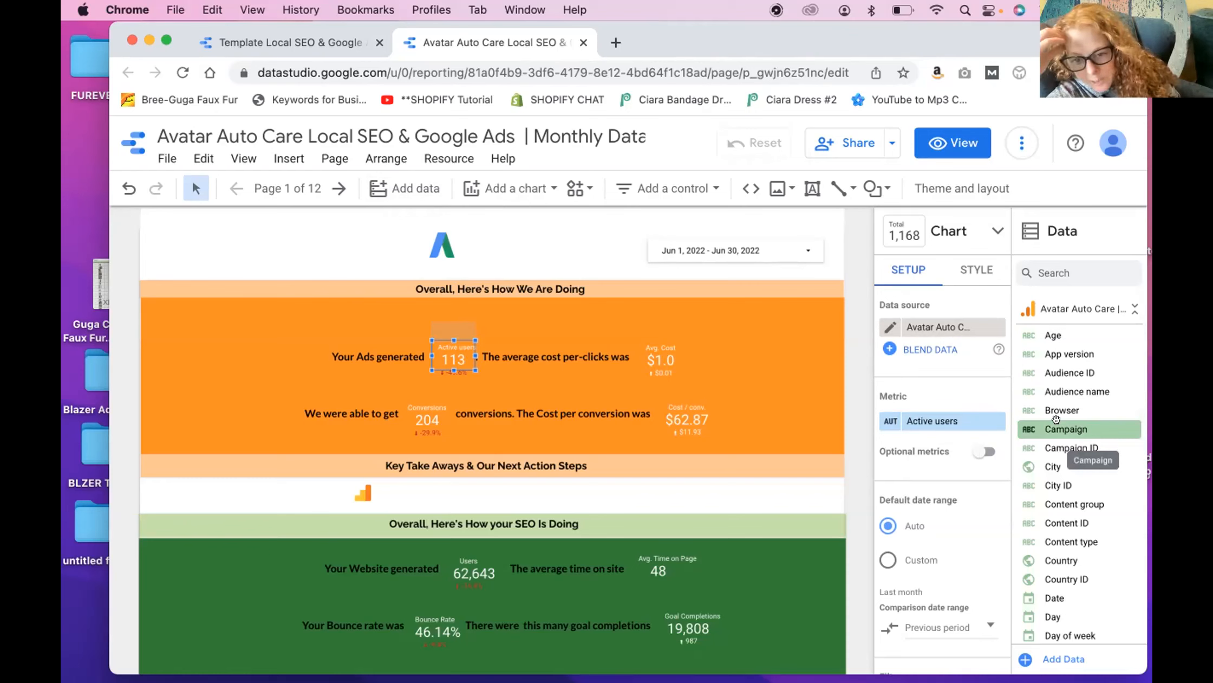
pyautogui.scroll(-5, 1056, 418)
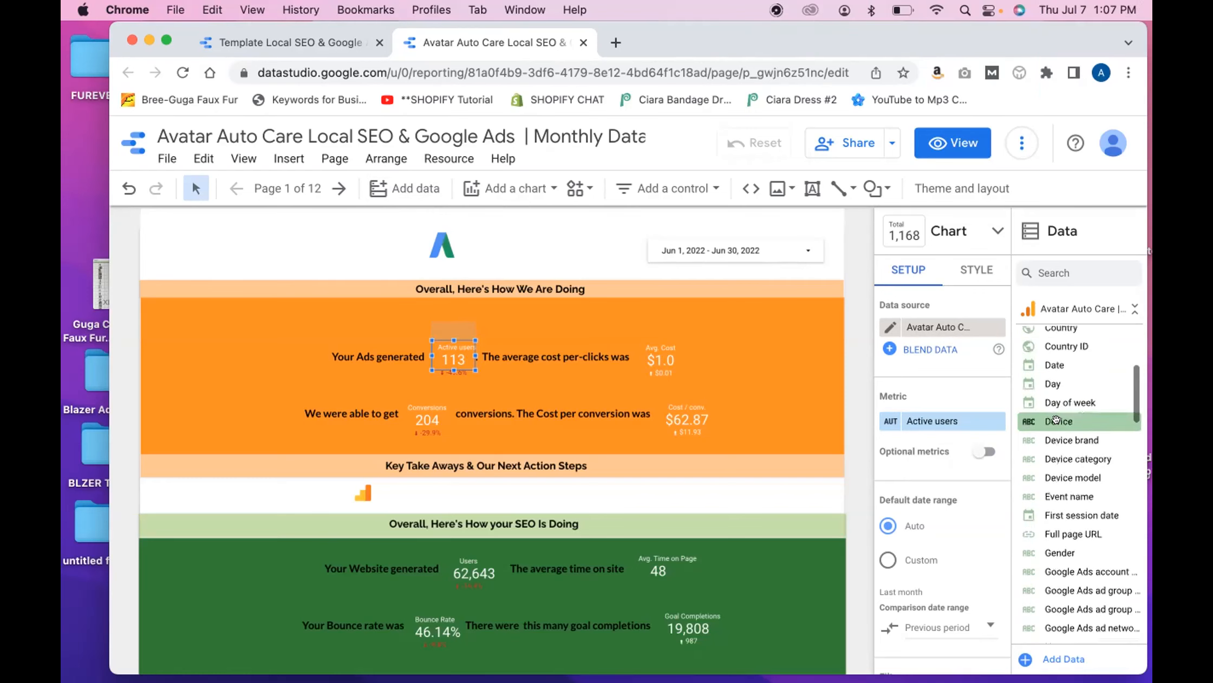
pyautogui.scroll(-4, 1056, 419)
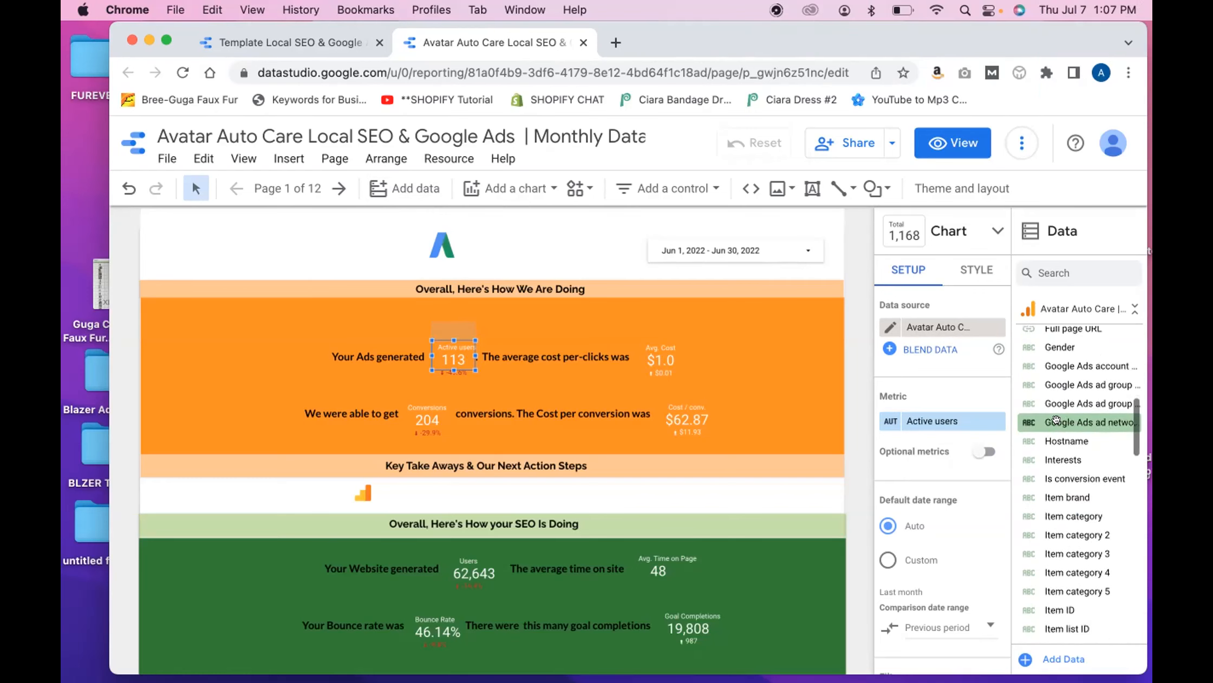
pyautogui.scroll(9, 1055, 418)
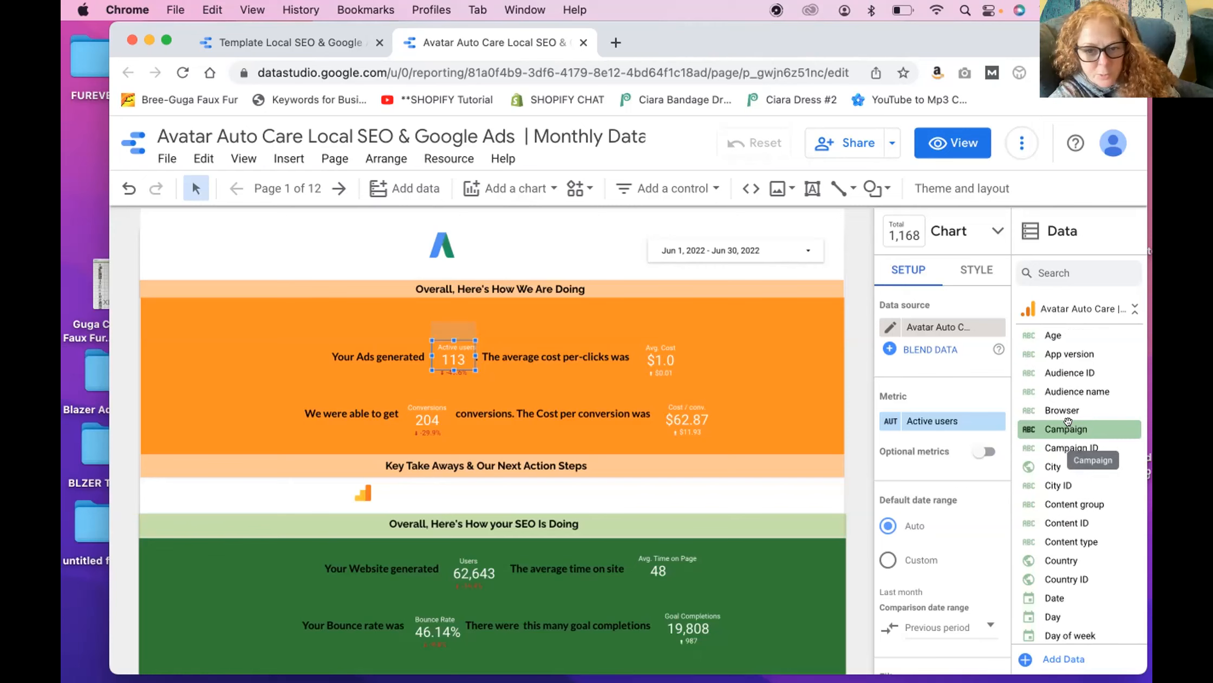
pyautogui.moveTo(1068, 422); pyautogui.dragTo(935, 428)
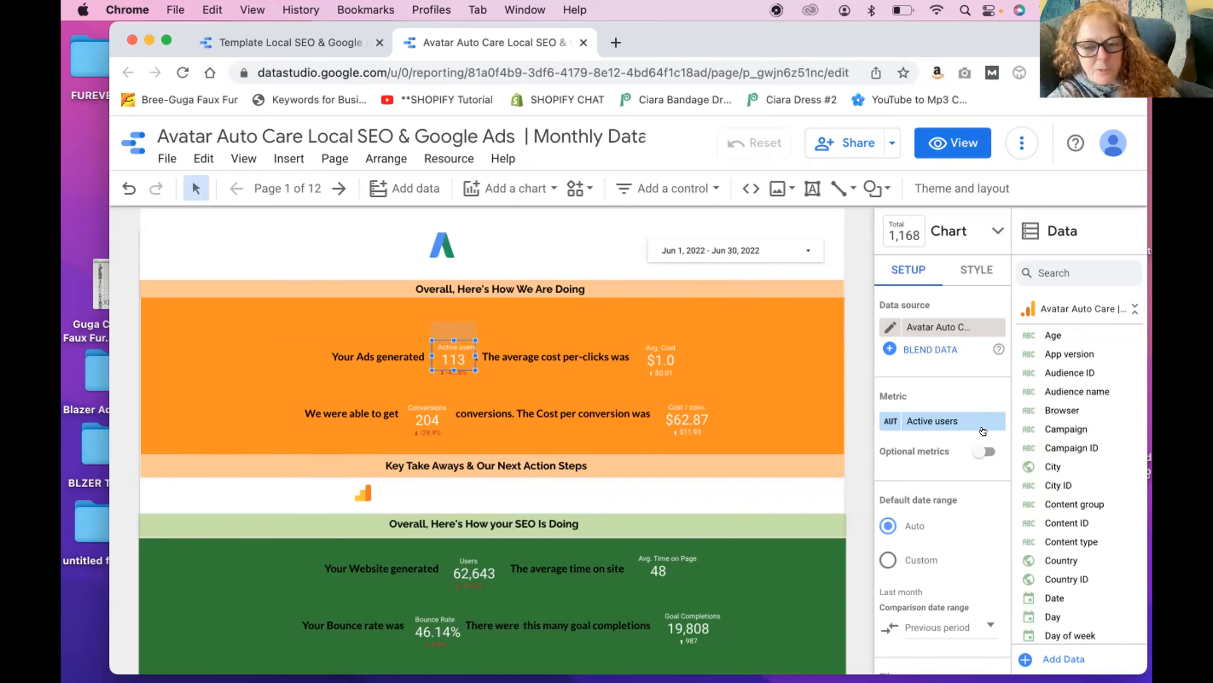
pyautogui.moveTo(1068, 428); pyautogui.dragTo(926, 442)
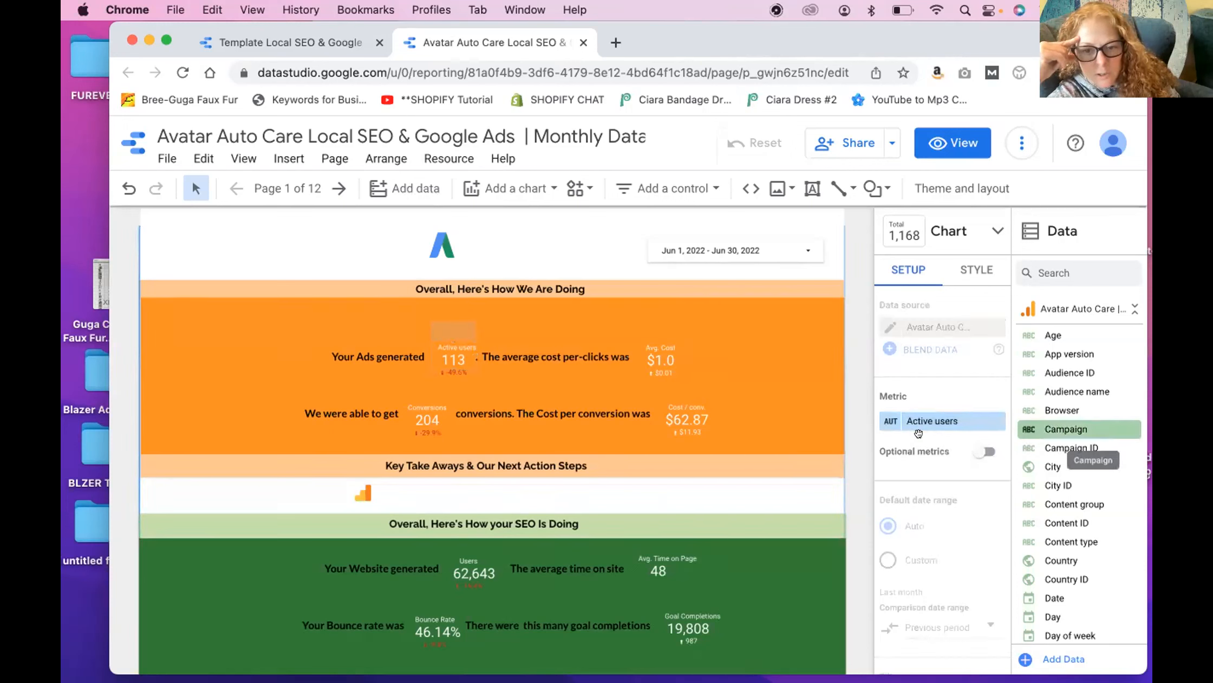
pyautogui.moveTo(1052, 422); pyautogui.dragTo(916, 407)
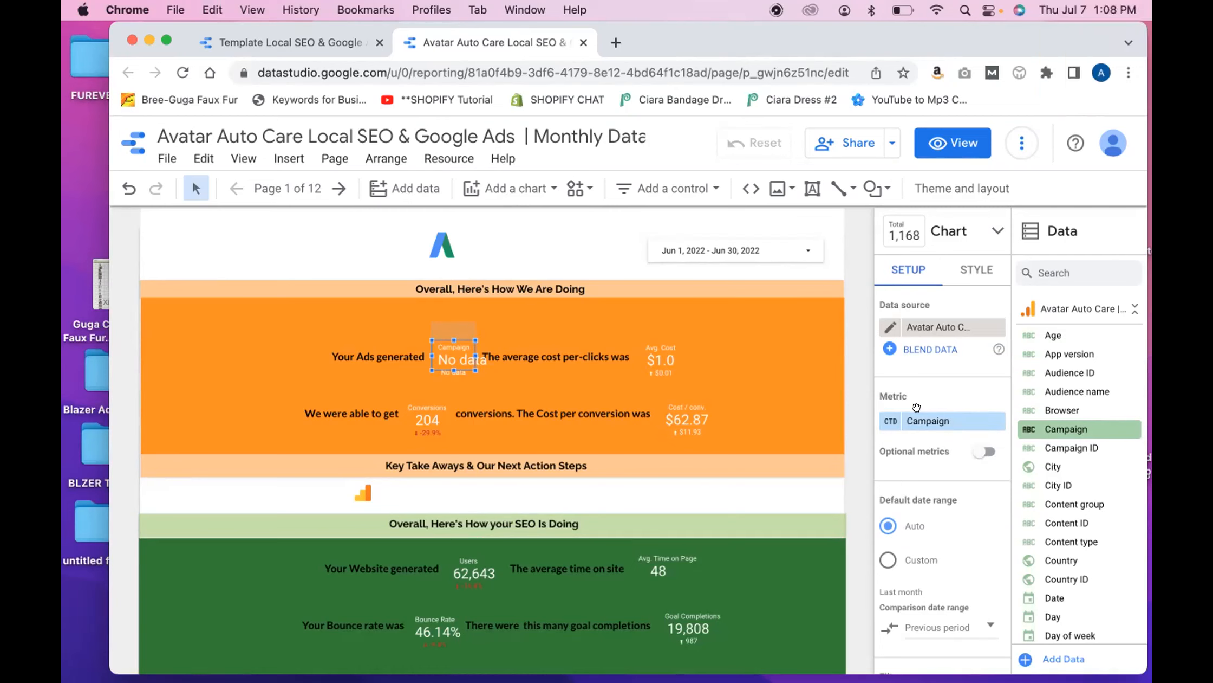
# Step: Look through the Avatar Auto Care source's available fields and the report page's SEO summary section
pyautogui.moveTo(1144, 484); pyautogui.dragTo(1083, 500)
pyautogui.scroll(-8, 1084, 500)
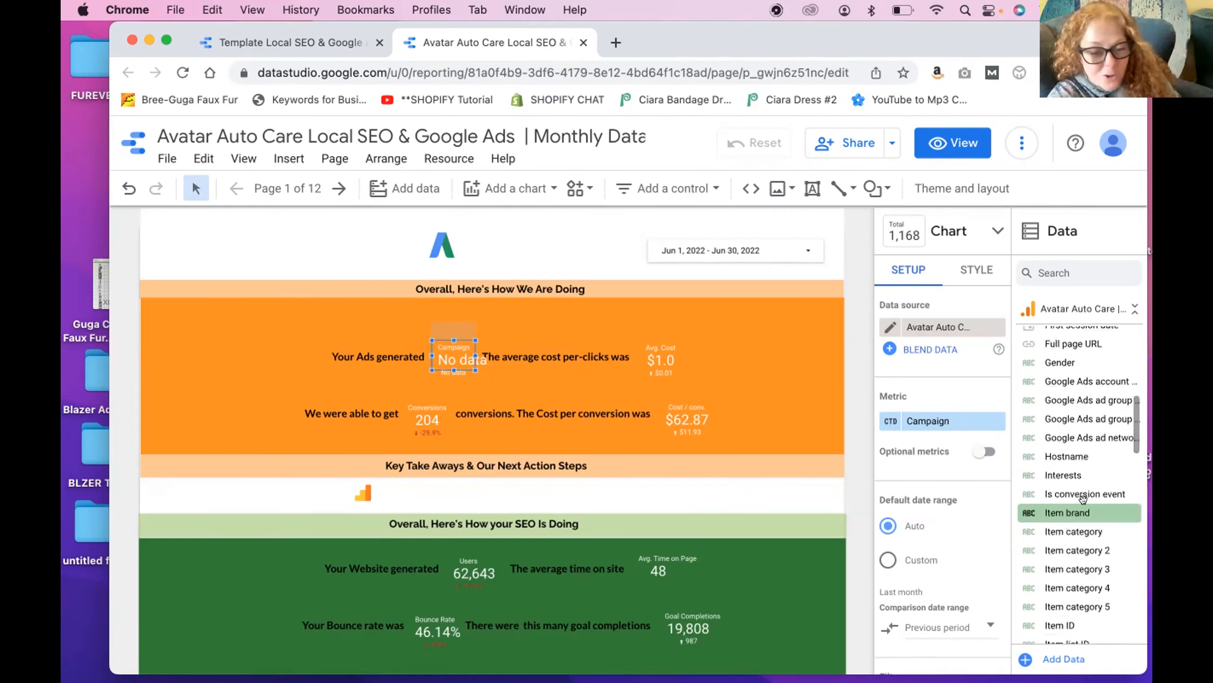
pyautogui.scroll(-10, 1084, 500)
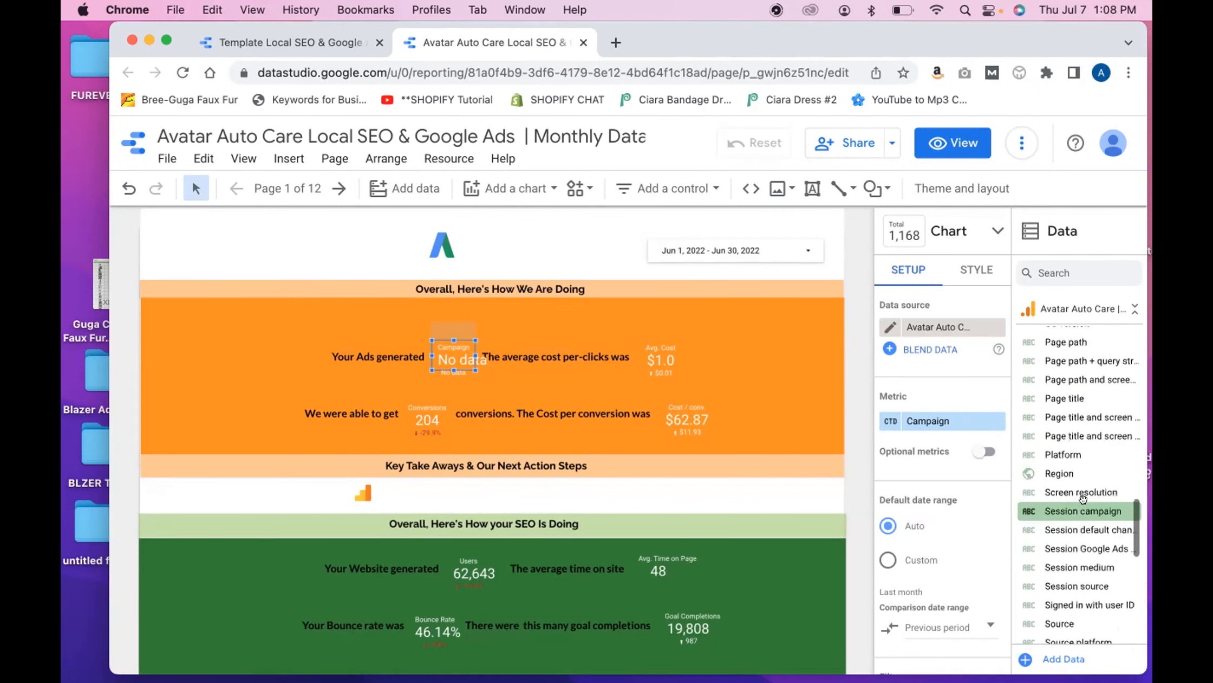
pyautogui.scroll(18, 1082, 499)
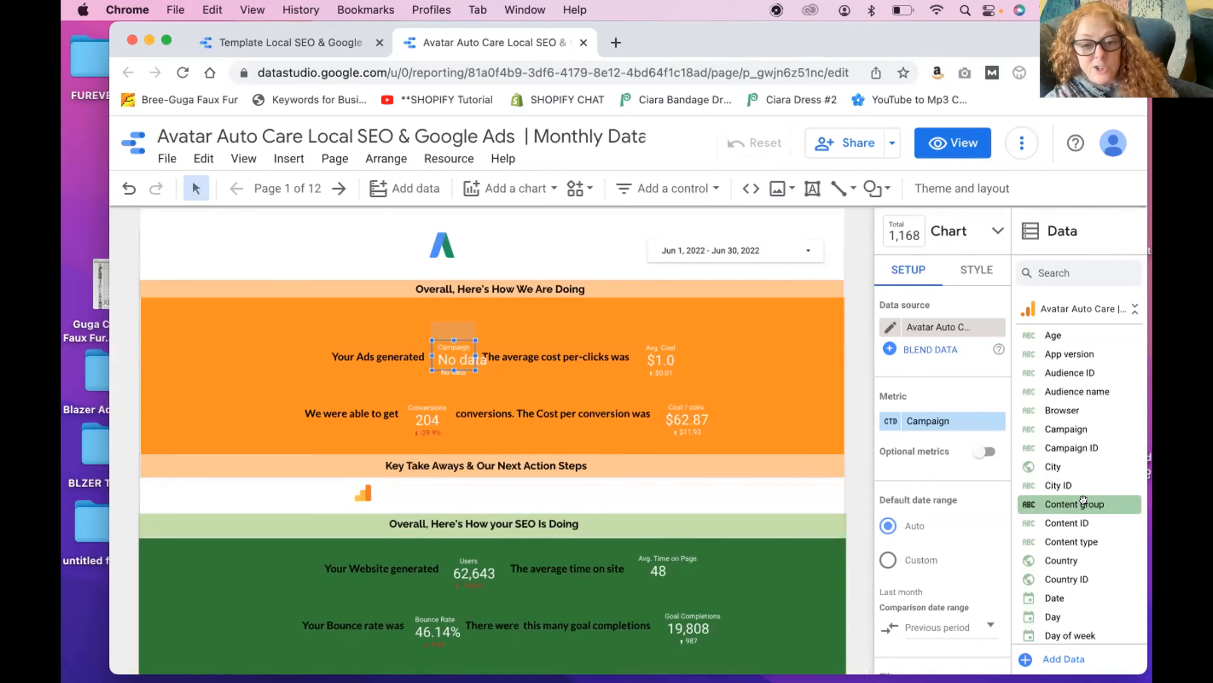
pyautogui.scroll(-5, 1084, 499)
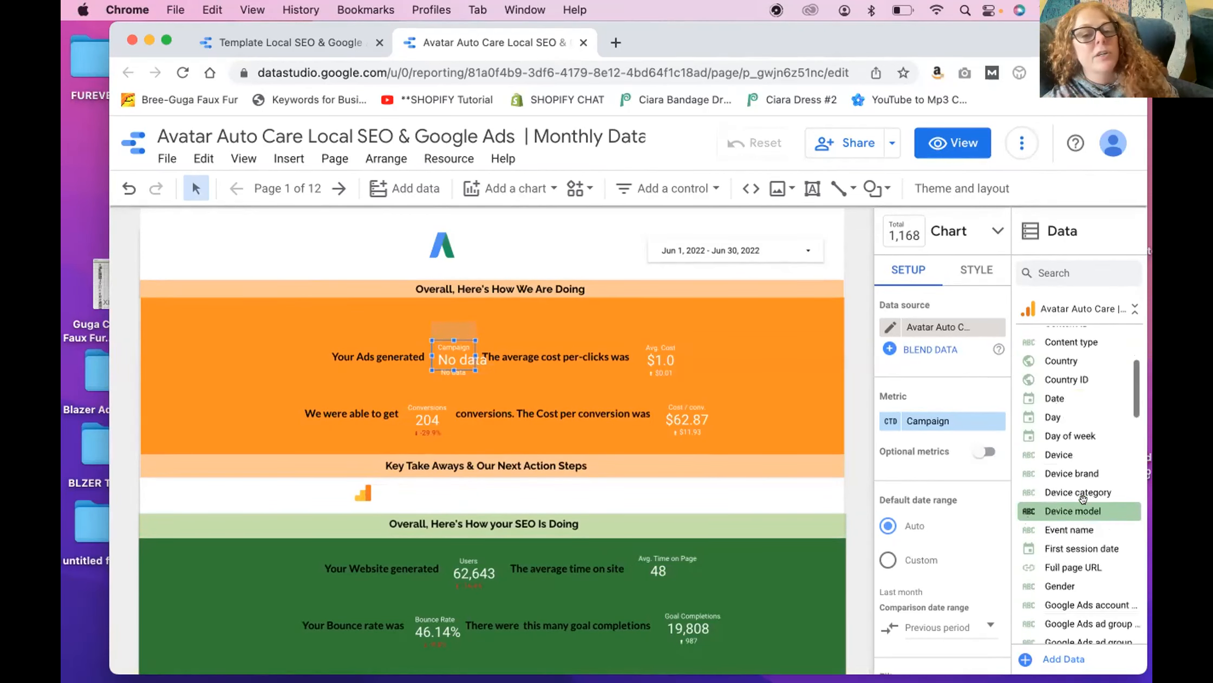
pyautogui.scroll(-3, 1083, 499)
pyautogui.scroll(-5, 1084, 499)
pyautogui.scroll(12, 1083, 499)
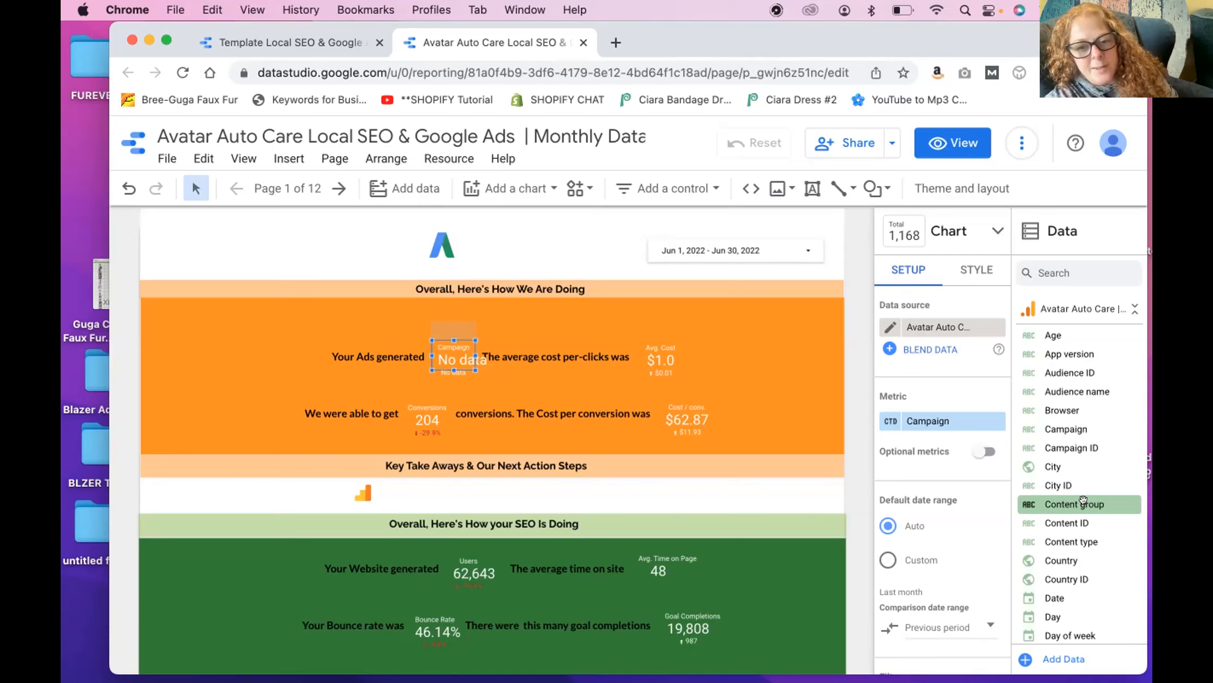
pyautogui.scroll(-3, 1084, 500)
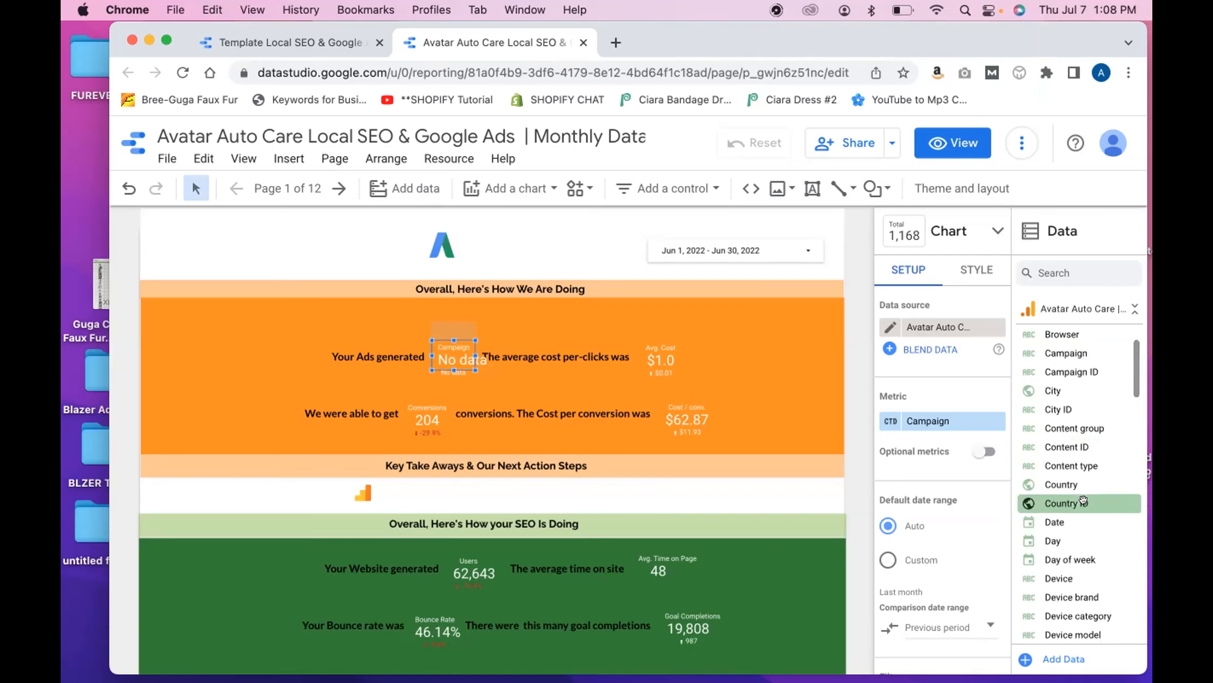
pyautogui.scroll(3, 1083, 499)
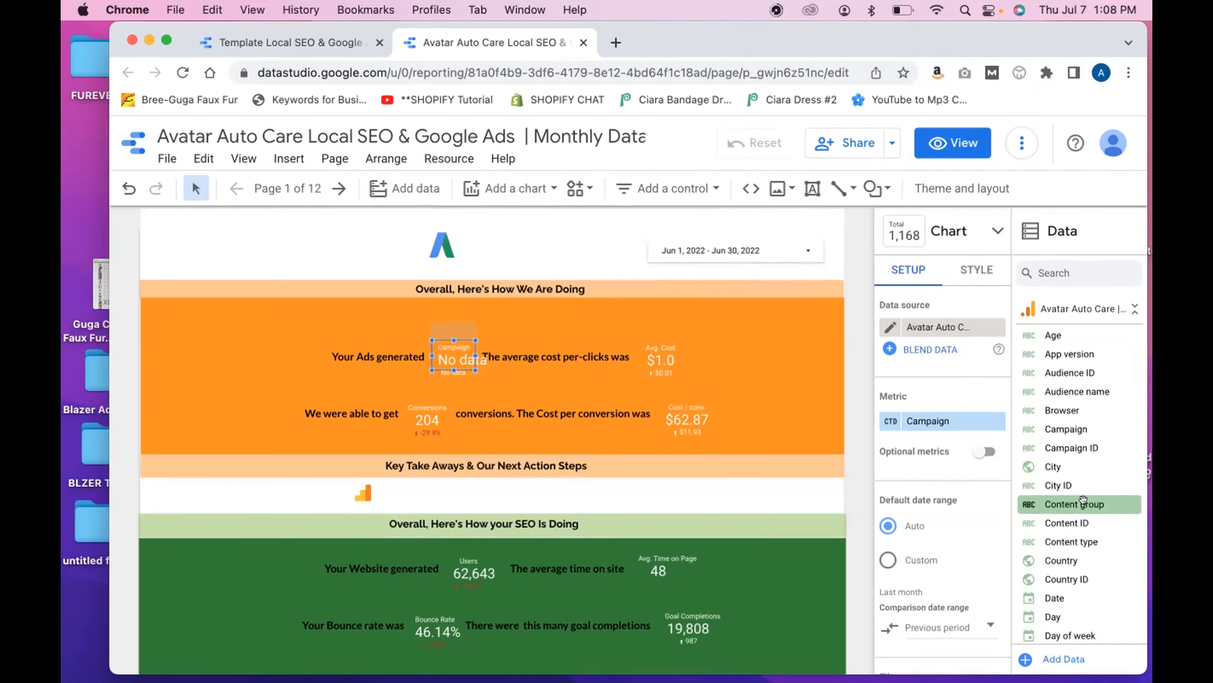
pyautogui.scroll(-20, 1083, 499)
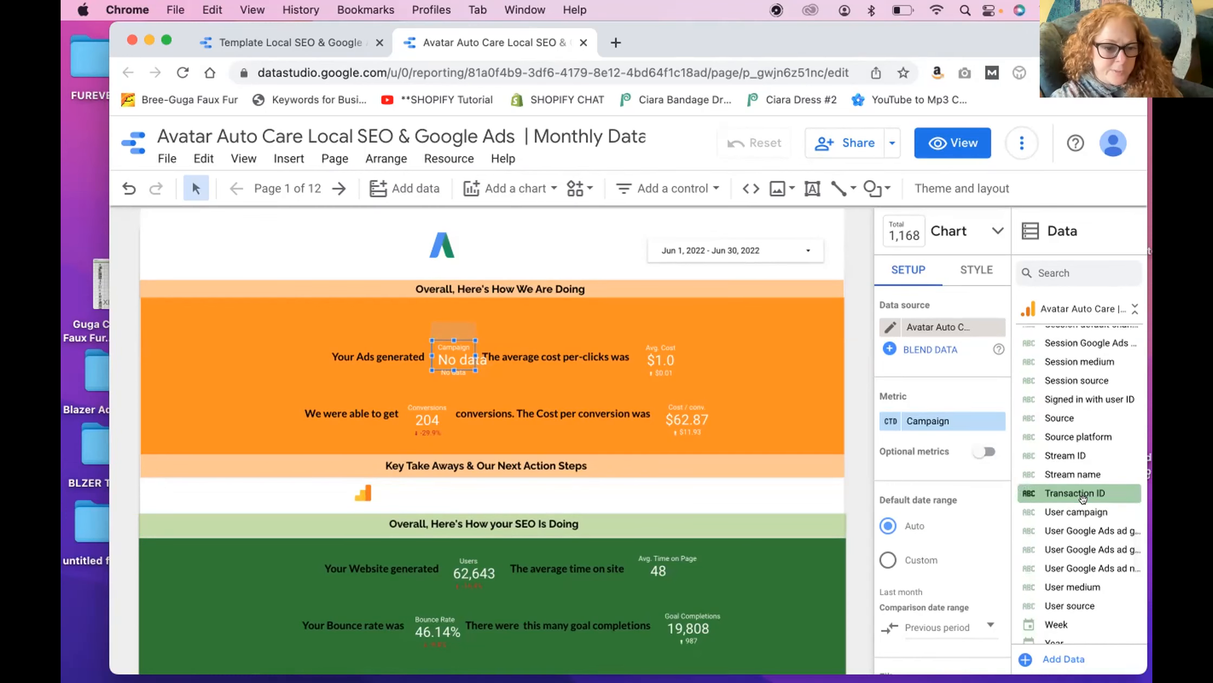
pyautogui.scroll(-6, 596, 524)
pyautogui.scroll(3, 597, 523)
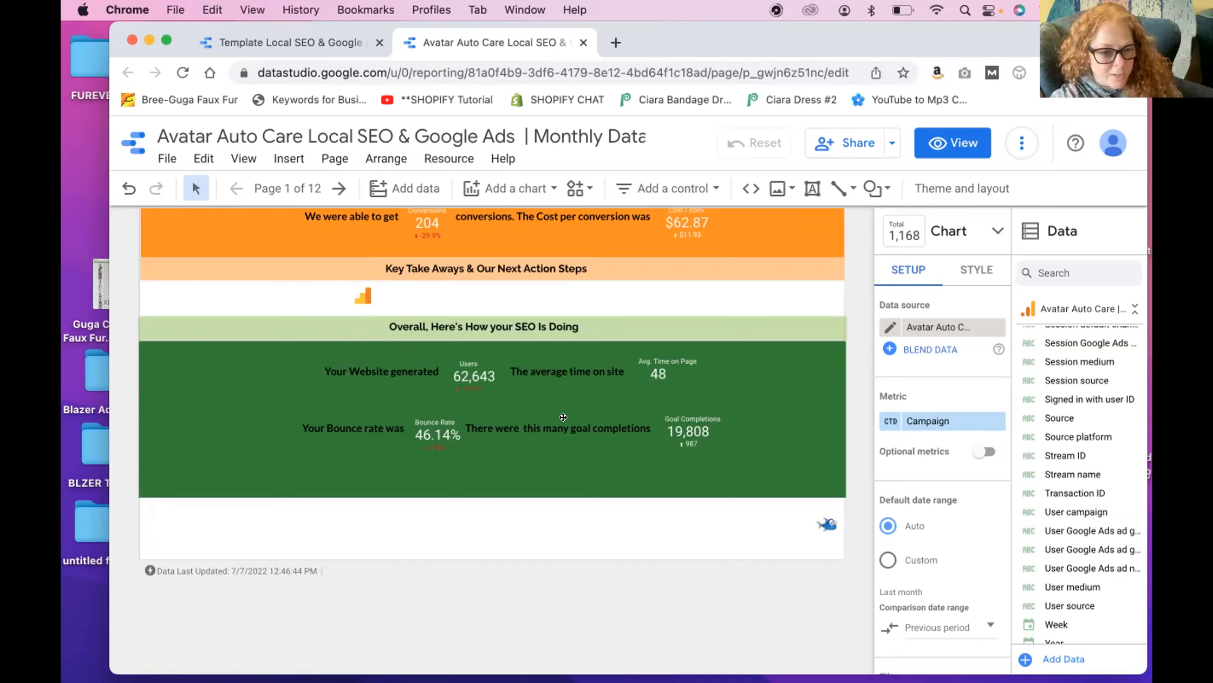
pyautogui.click(586, 415)
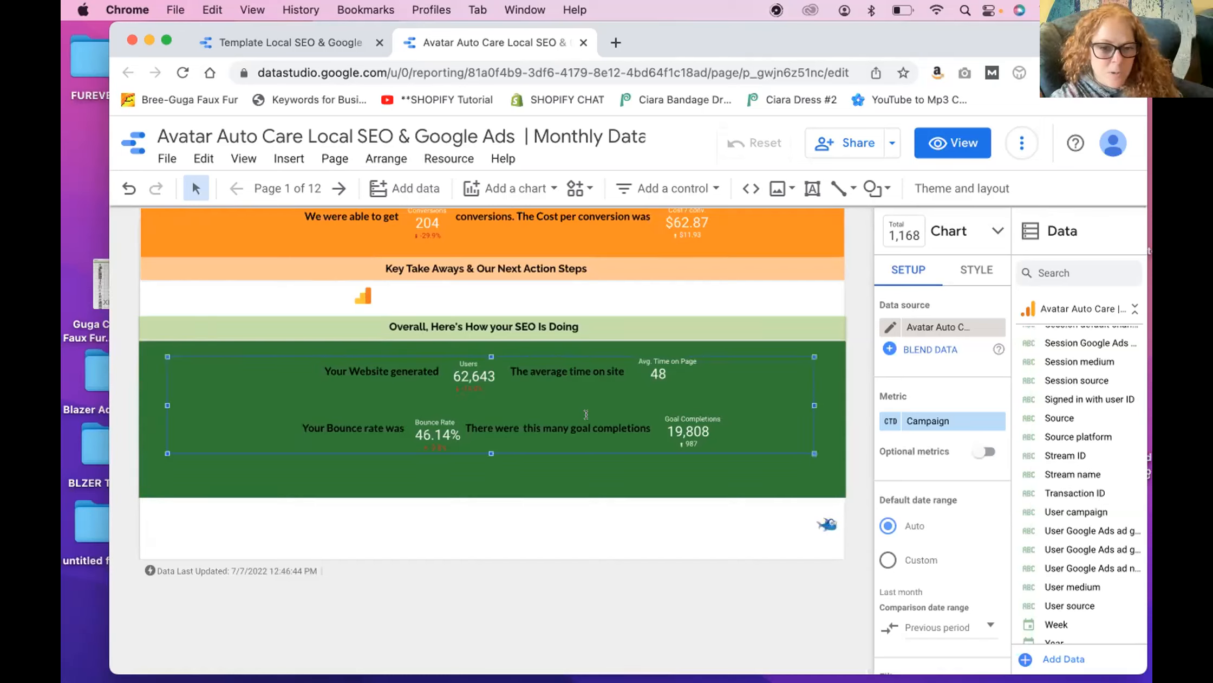
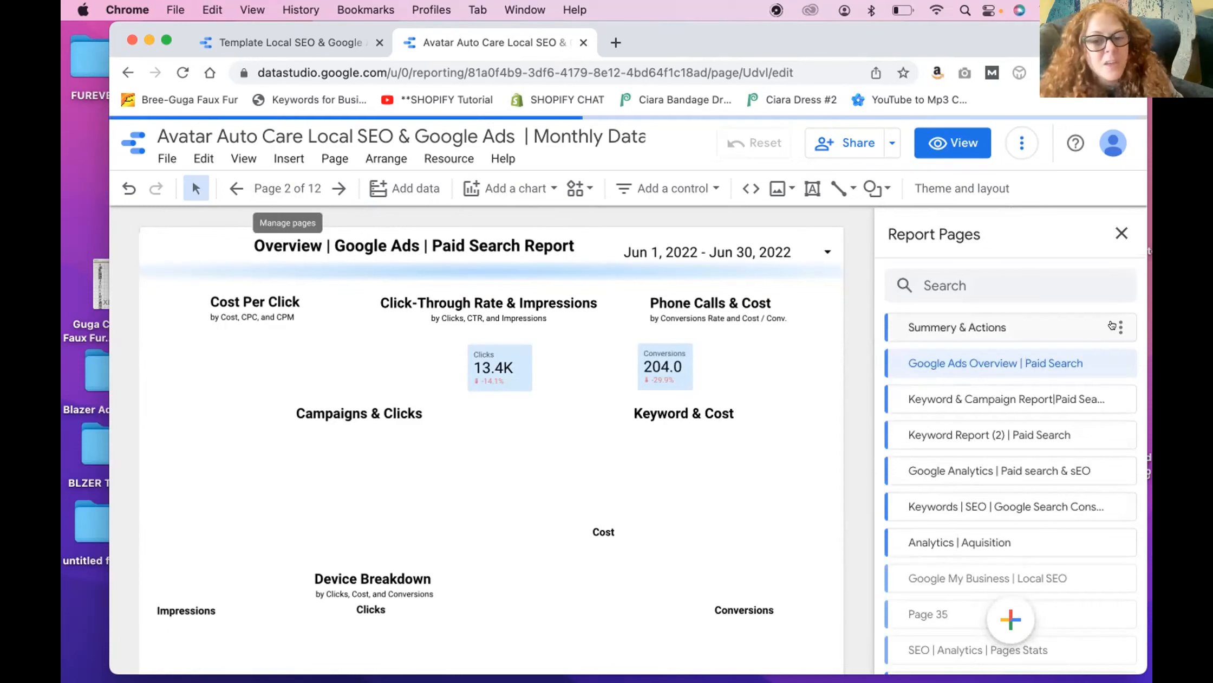
# Step: Go to the Google Analytics | Paid search & sEO report page and select all of its components
pyautogui.click(1117, 326)
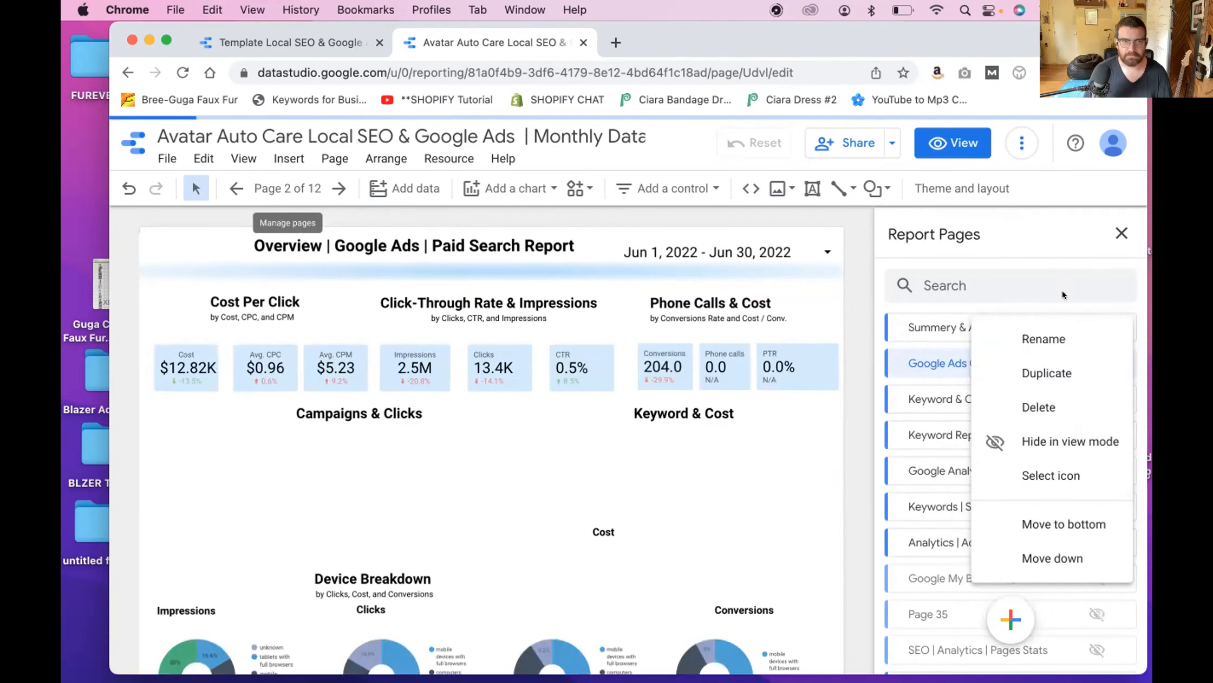
pyautogui.click(1073, 273)
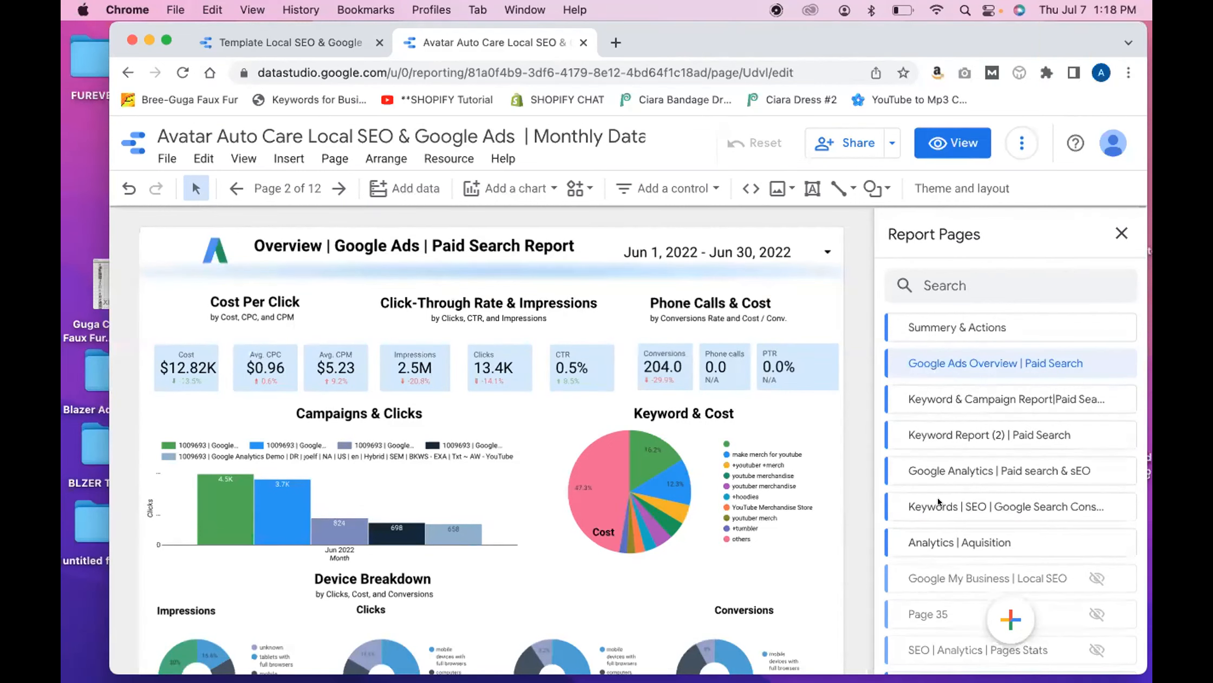
pyautogui.click(948, 466)
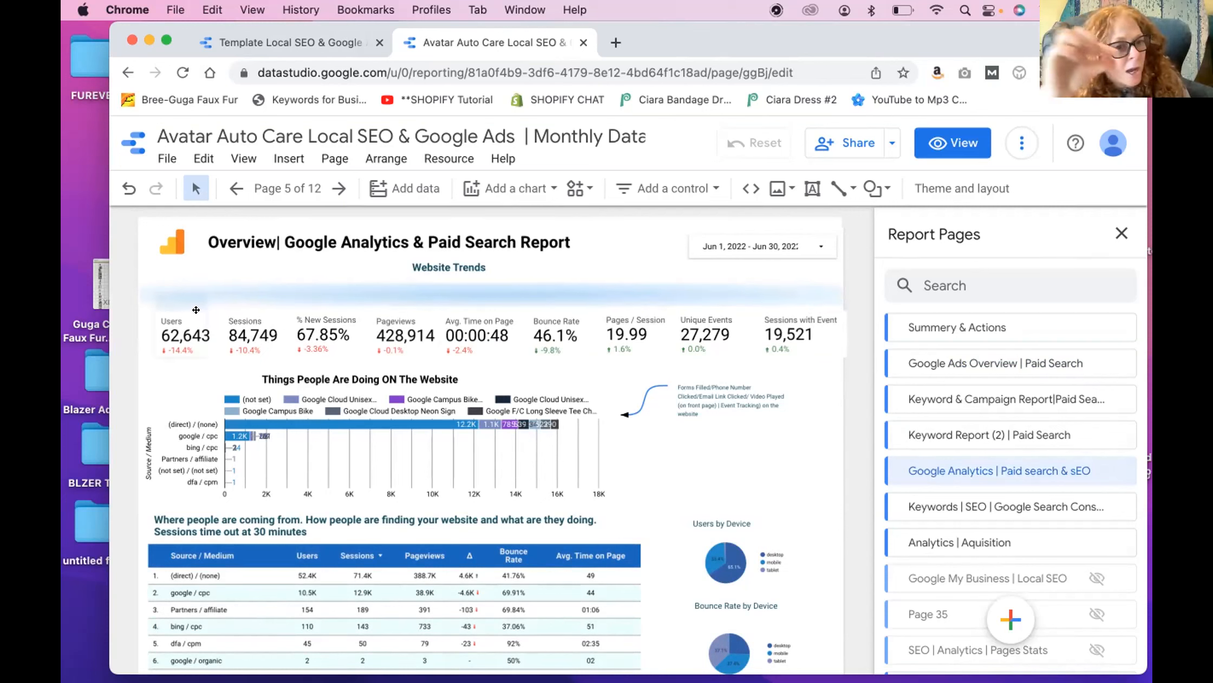
pyautogui.click(163, 158)
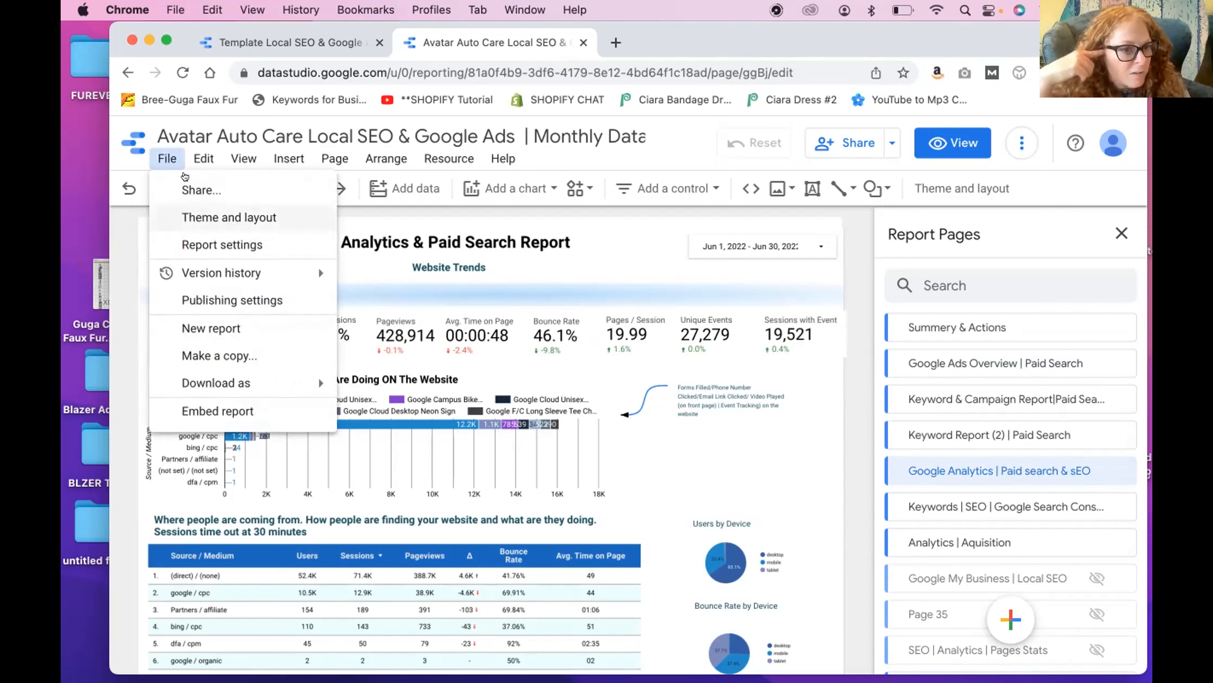
pyautogui.click(203, 158)
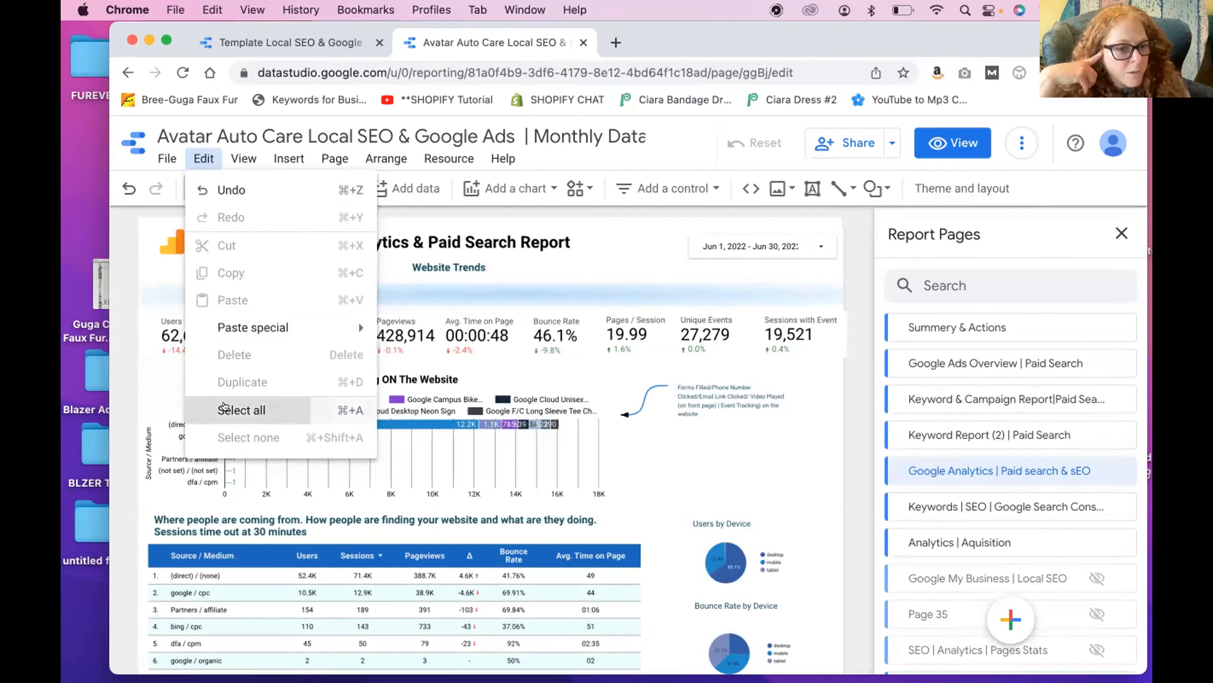
pyautogui.click(224, 409)
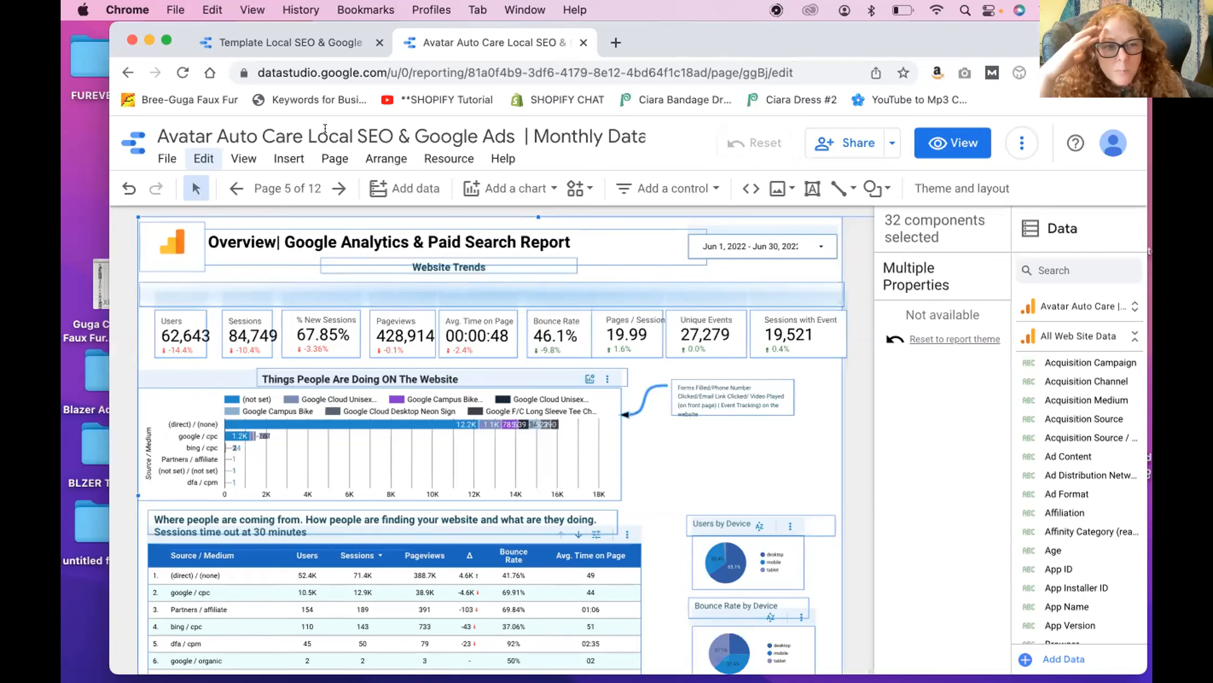
# Step: Review the report's added data sources and examine the fields of the Avatar Auto Care | Google Analytics source
pyautogui.click(448, 159)
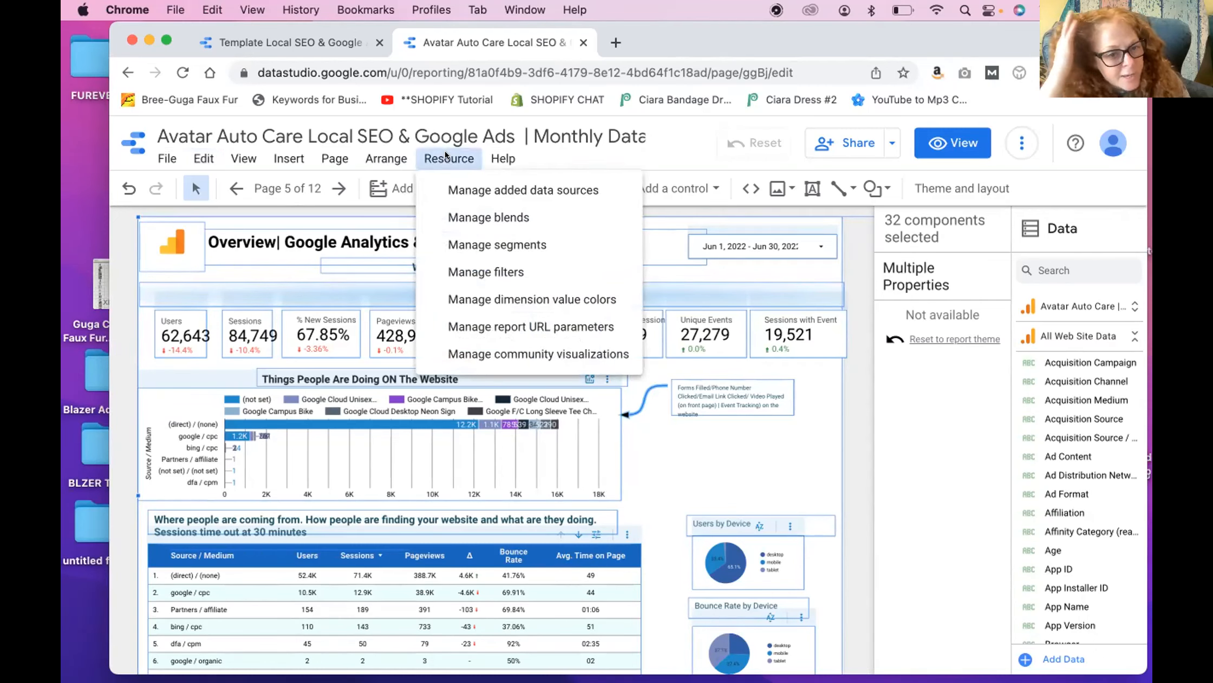
pyautogui.click(464, 187)
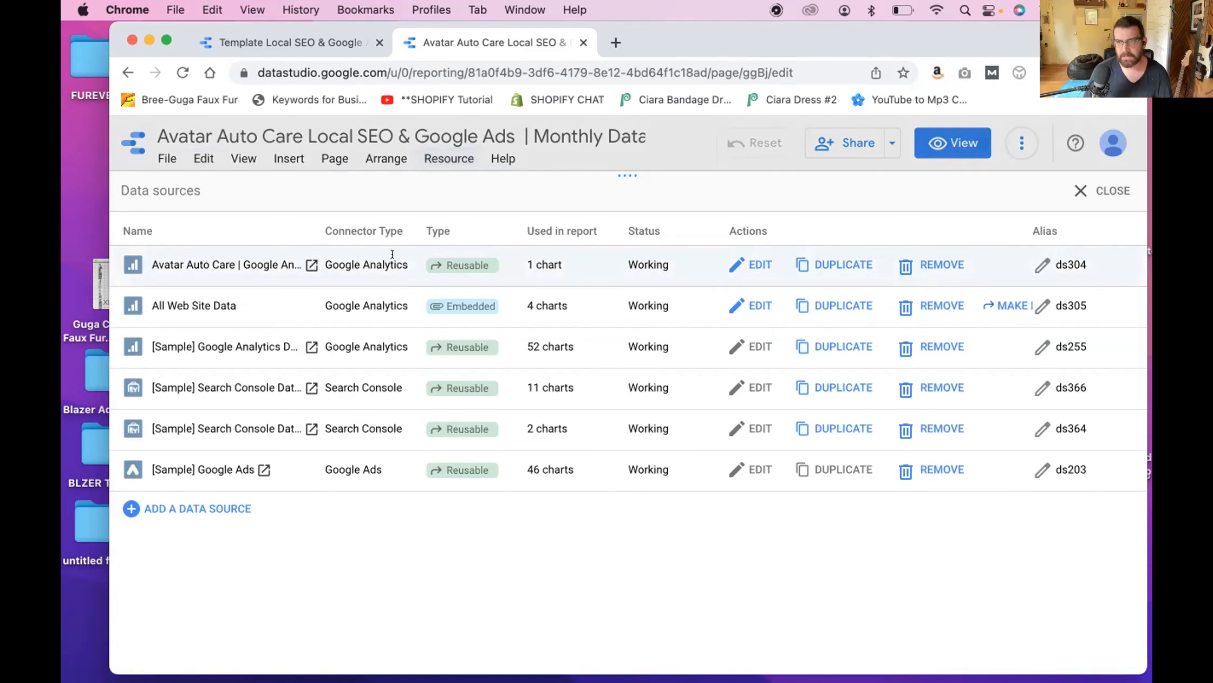
pyautogui.click(758, 257)
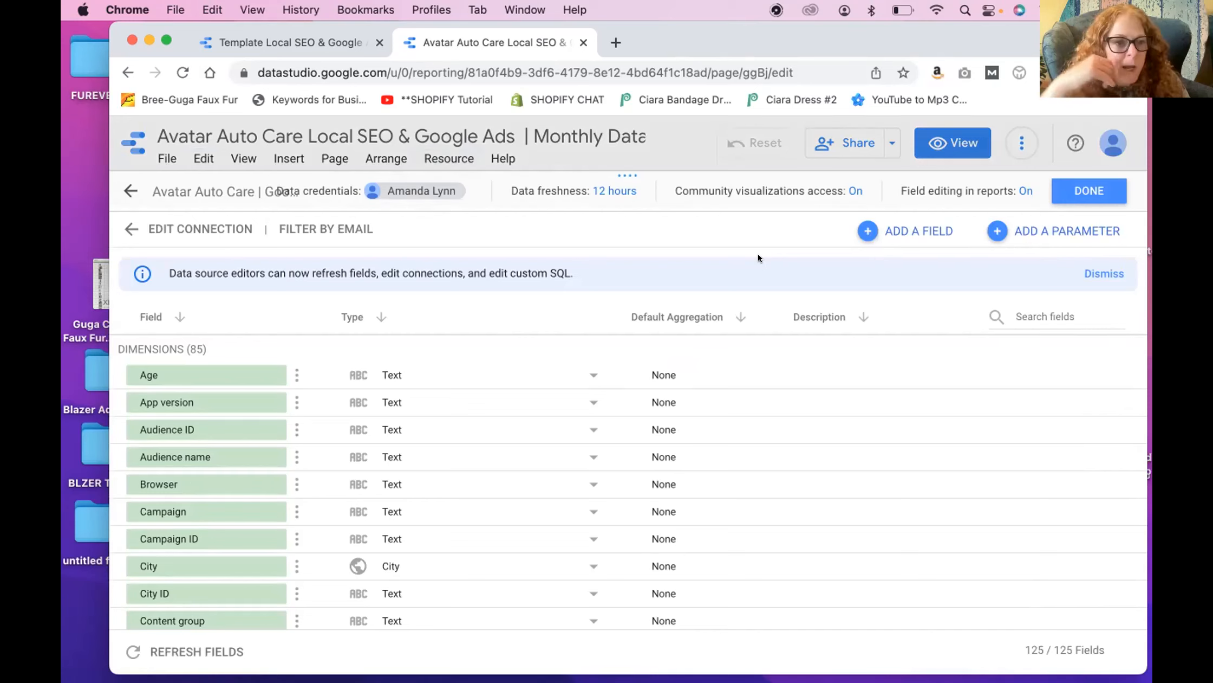
pyautogui.click(129, 190)
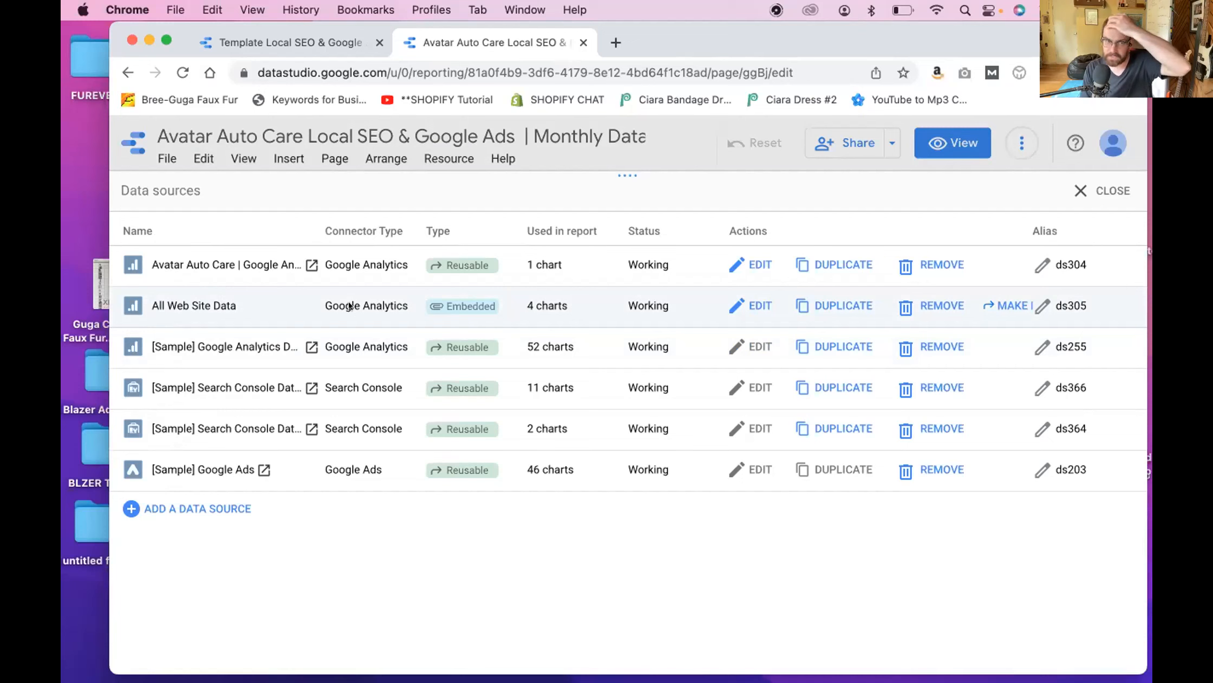
# Step: Rename the All Web Site Data source as "Avatar Auto Care (UA) | Google Analytics"
pyautogui.click(759, 305)
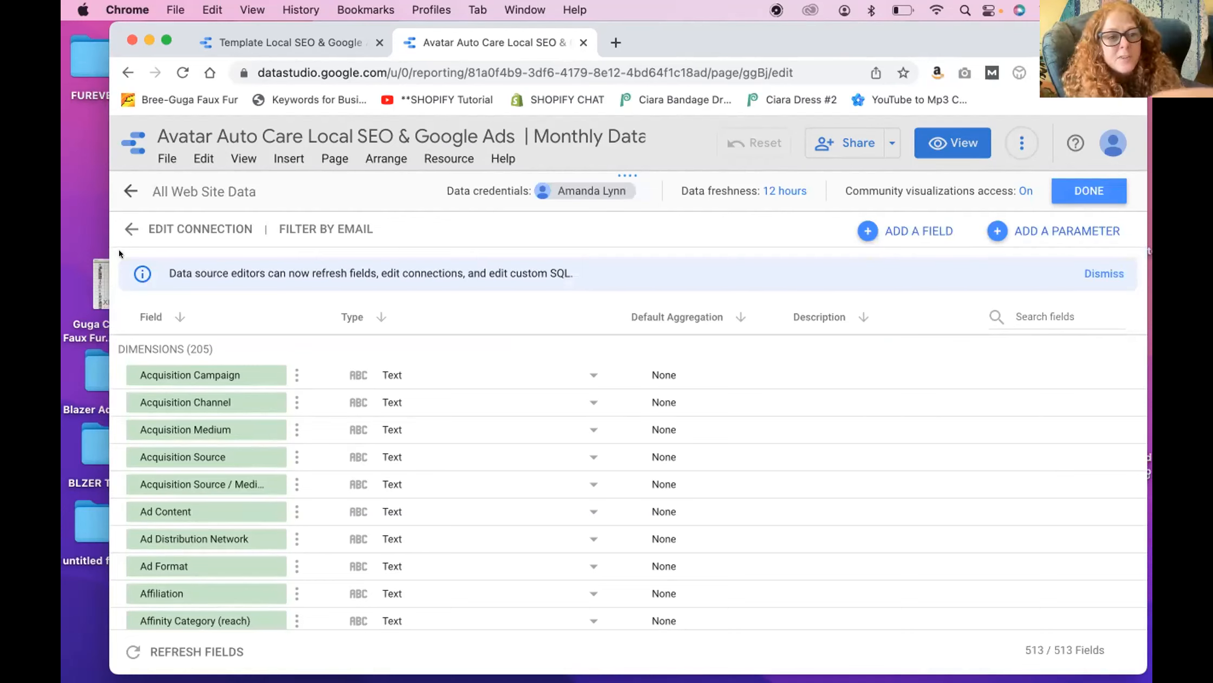
pyautogui.click(193, 190)
pyautogui.write('A')
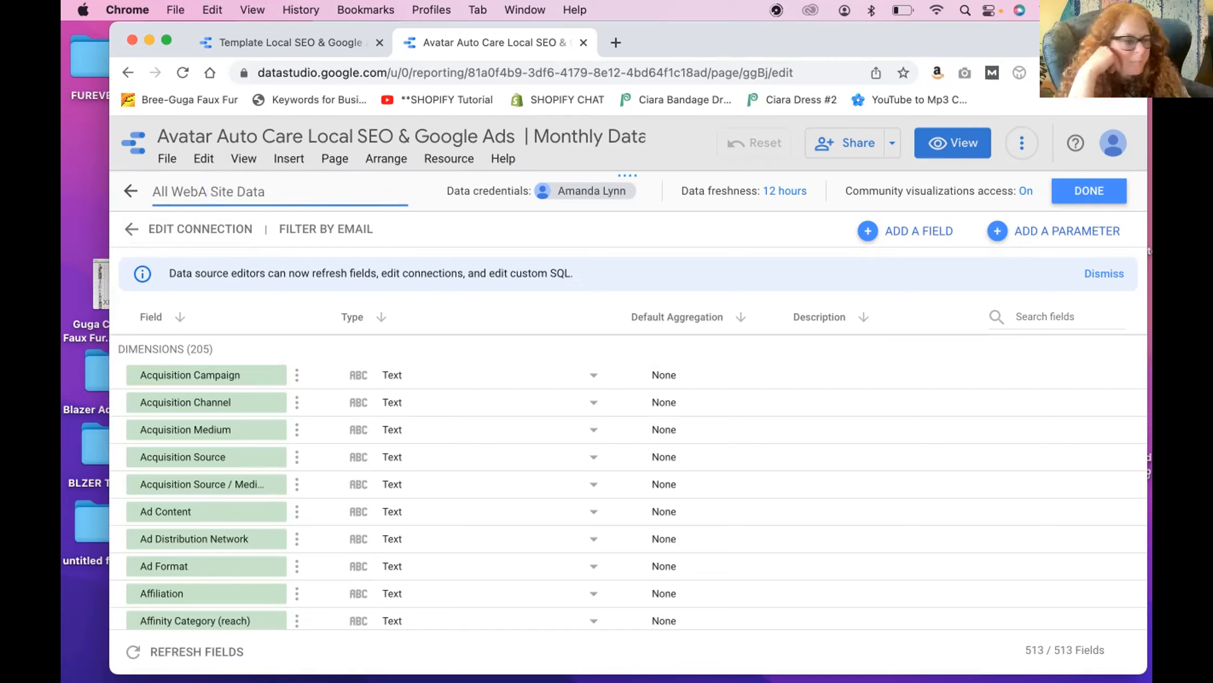
pyautogui.press('super+a')
pyautogui.write('Avatar Auto C')
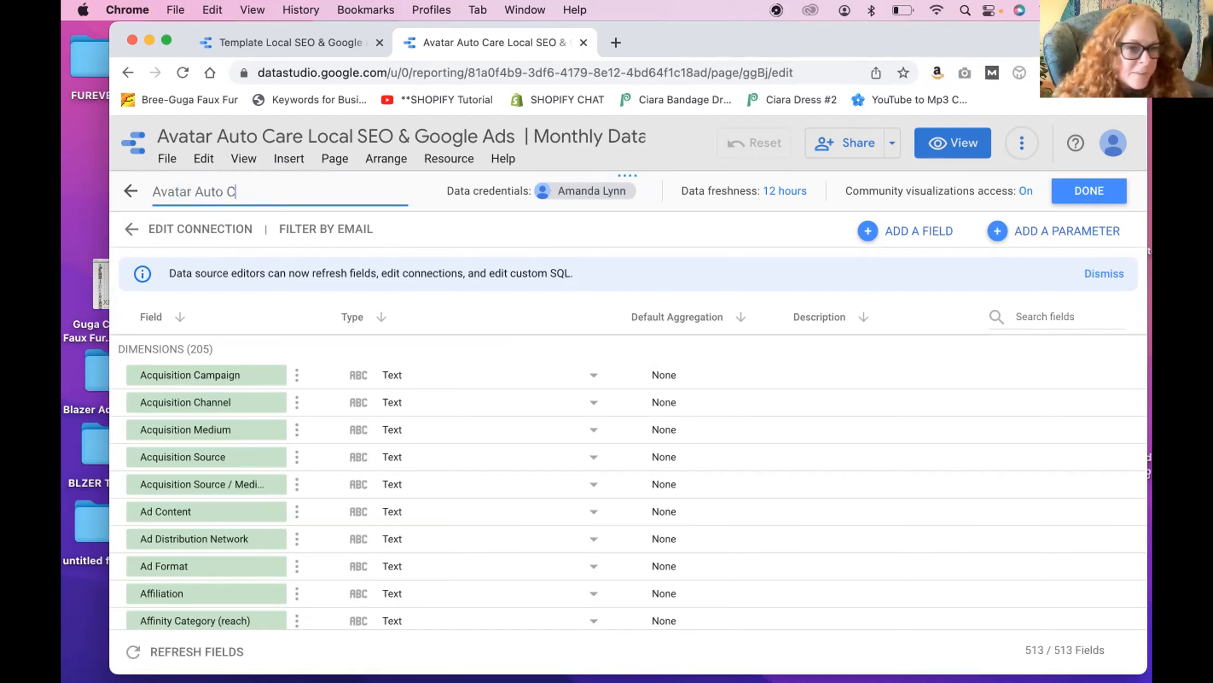
pyautogui.write('are (UA) | Goo')
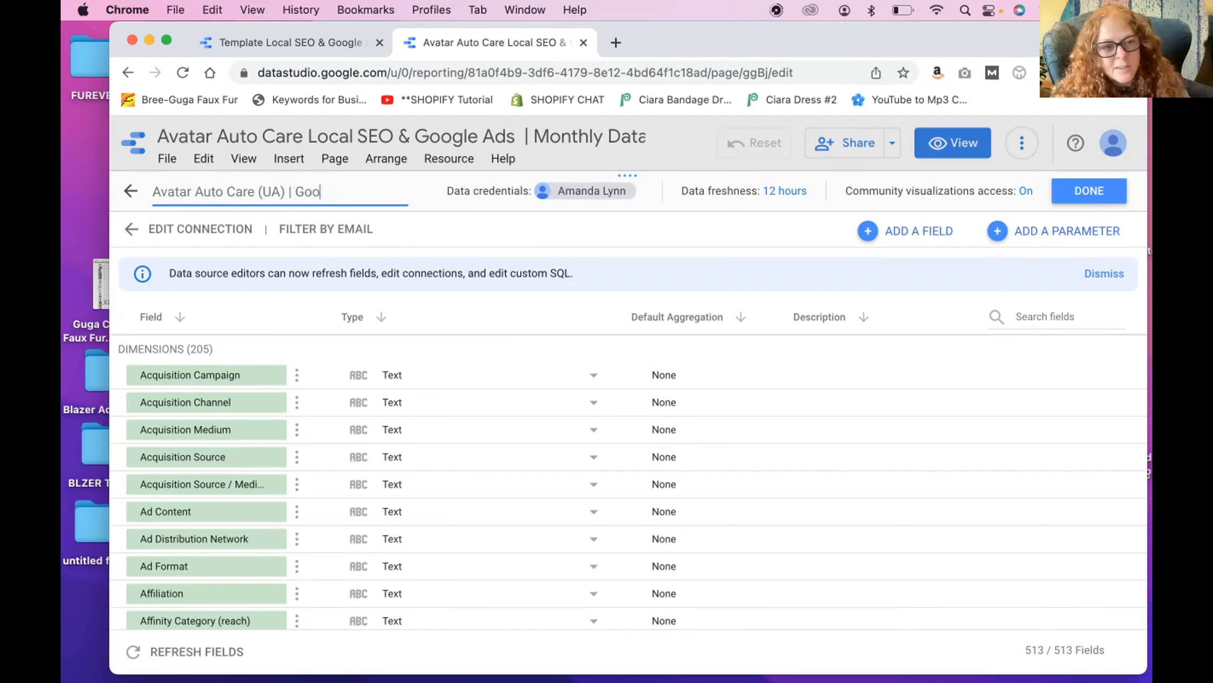
pyautogui.write('gle Analytics')
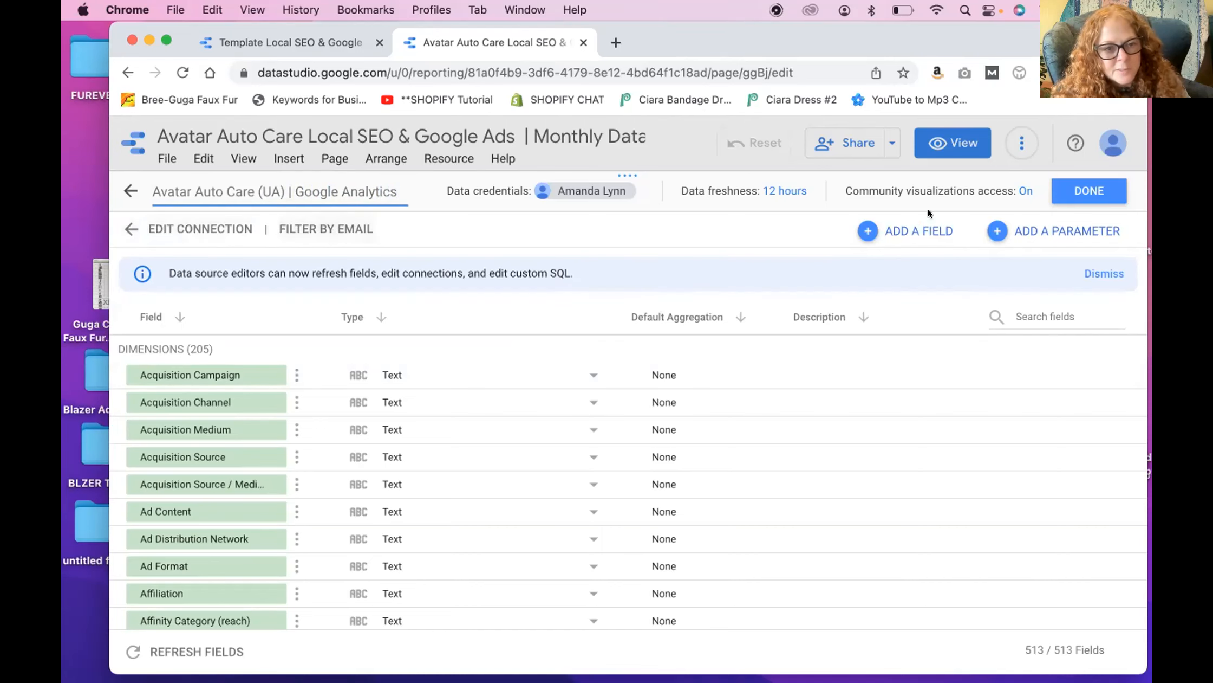
pyautogui.click(1099, 182)
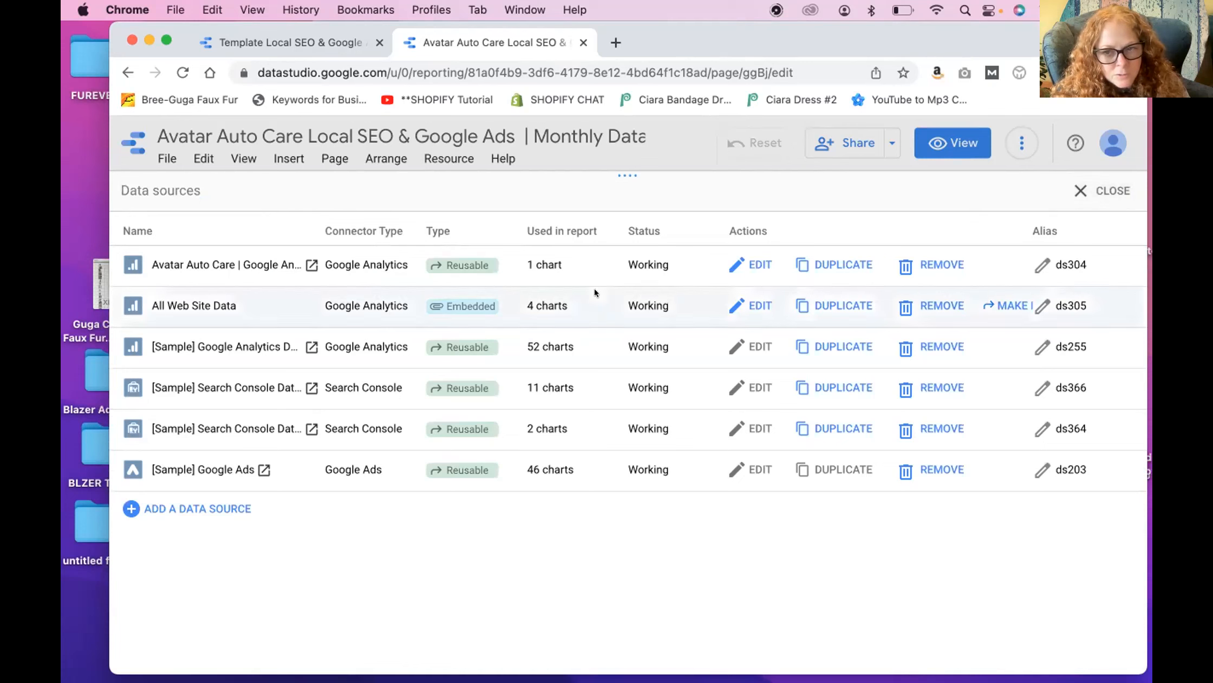
# Step: Close the report's data source list and clear the selection of all components on the overview page
pyautogui.doubleClick(224, 306)
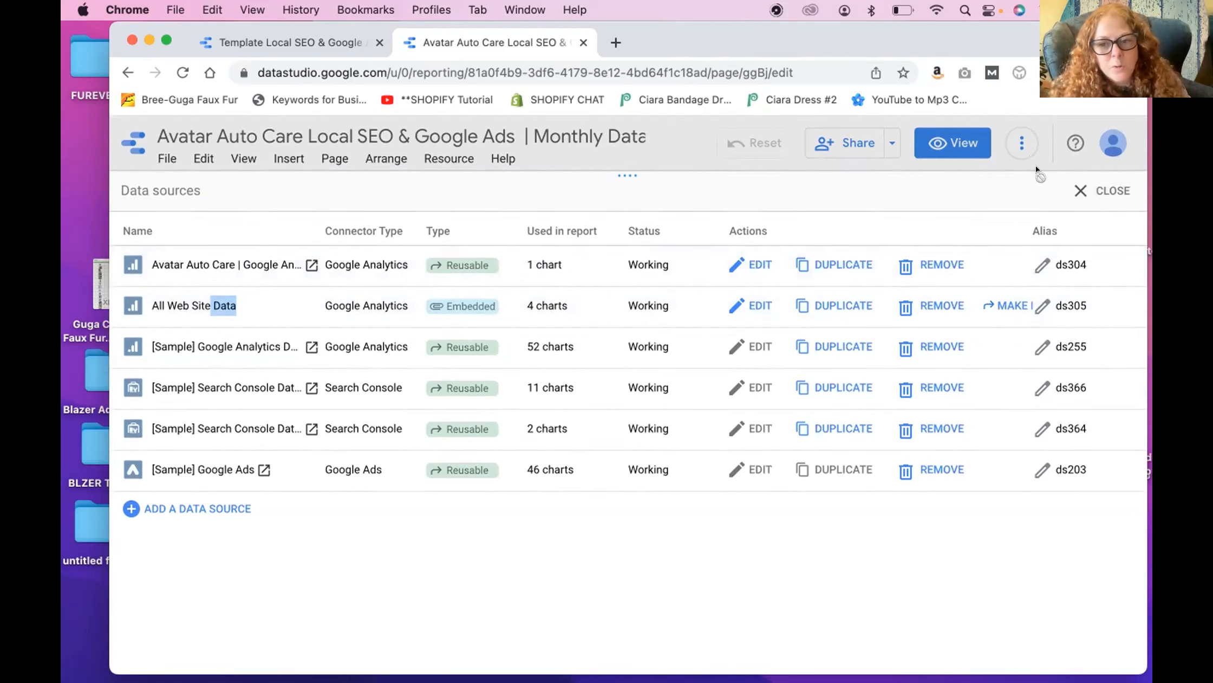
pyautogui.click(1077, 190)
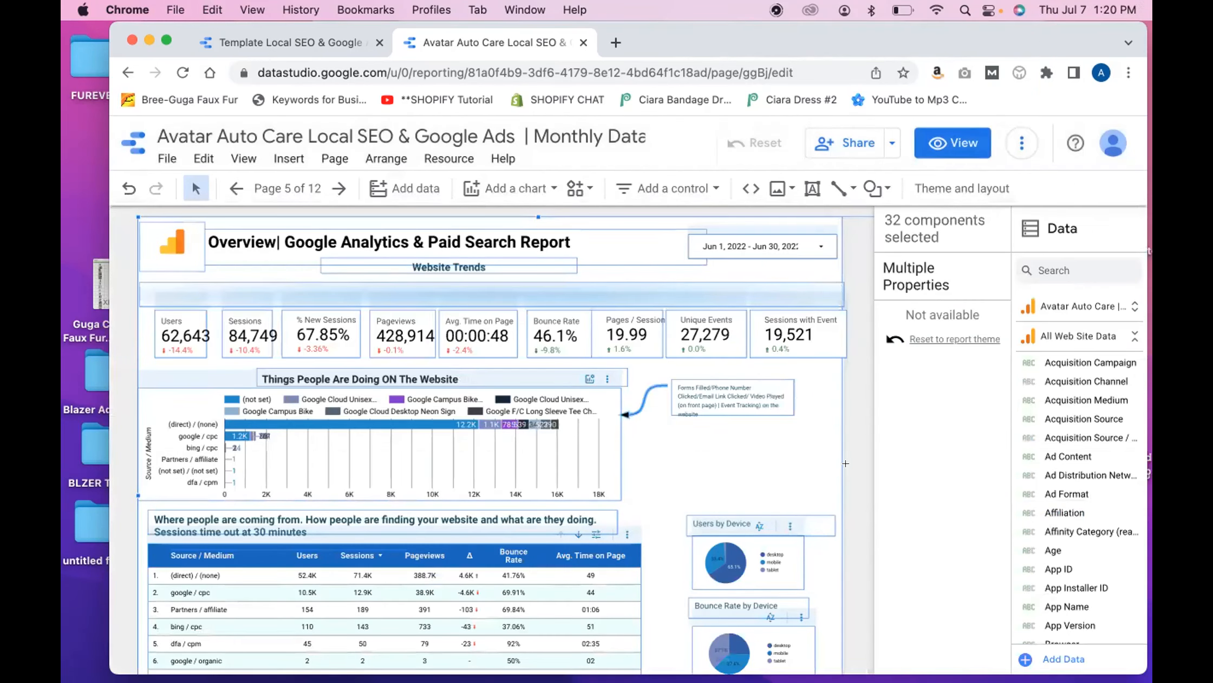
pyautogui.click(846, 463)
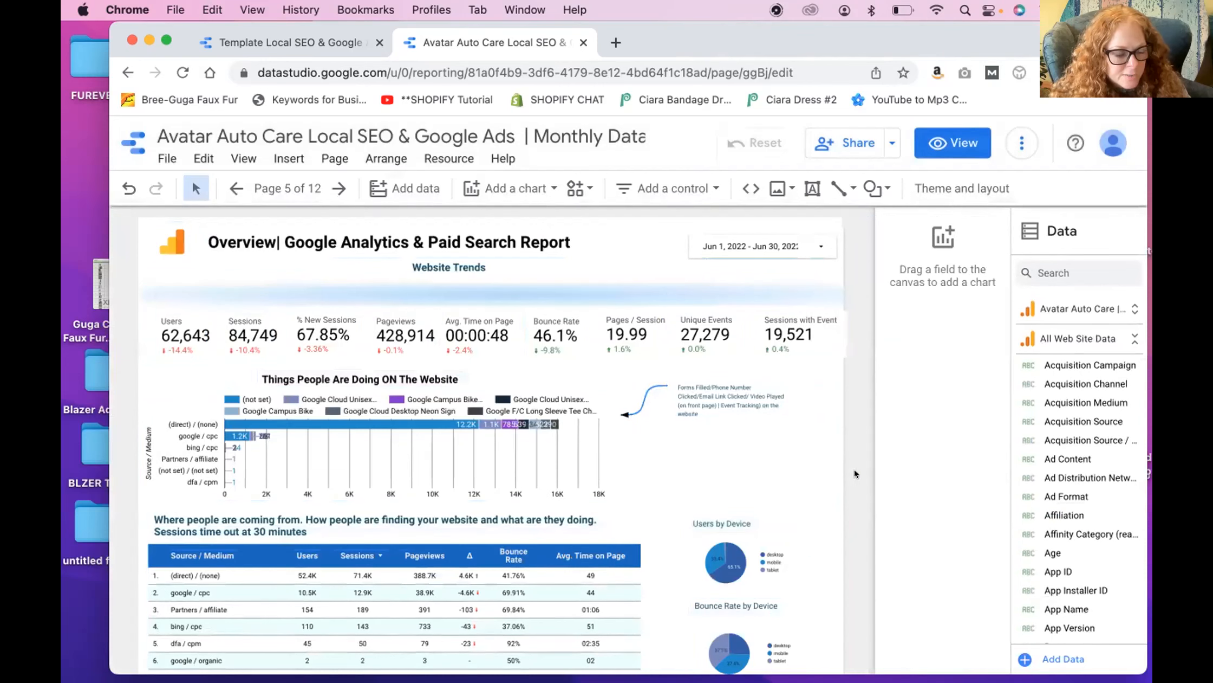
# Step: Switch the nine scorecards, bar chart, source/medium table and the Users and Bounce Rate by Device pie charts to the Avatar Auto Care (UA) | Google Analytics source
pyautogui.click(182, 332)
pyautogui.keyDown('shift'); pyautogui.click(255, 329); pyautogui.keyUp('shift')
pyautogui.keyDown('shift'); pyautogui.click(328, 329); pyautogui.keyUp('shift')
pyautogui.keyDown('shift'); pyautogui.click(404, 328); pyautogui.keyUp('shift')
pyautogui.keyDown('shift'); pyautogui.click(479, 327); pyautogui.keyUp('shift')
pyautogui.keyDown('shift'); pyautogui.click(558, 326); pyautogui.keyUp('shift')
pyautogui.keyDown('shift'); pyautogui.click(631, 325); pyautogui.keyUp('shift')
pyautogui.keyDown('shift'); pyautogui.click(707, 324); pyautogui.keyUp('shift')
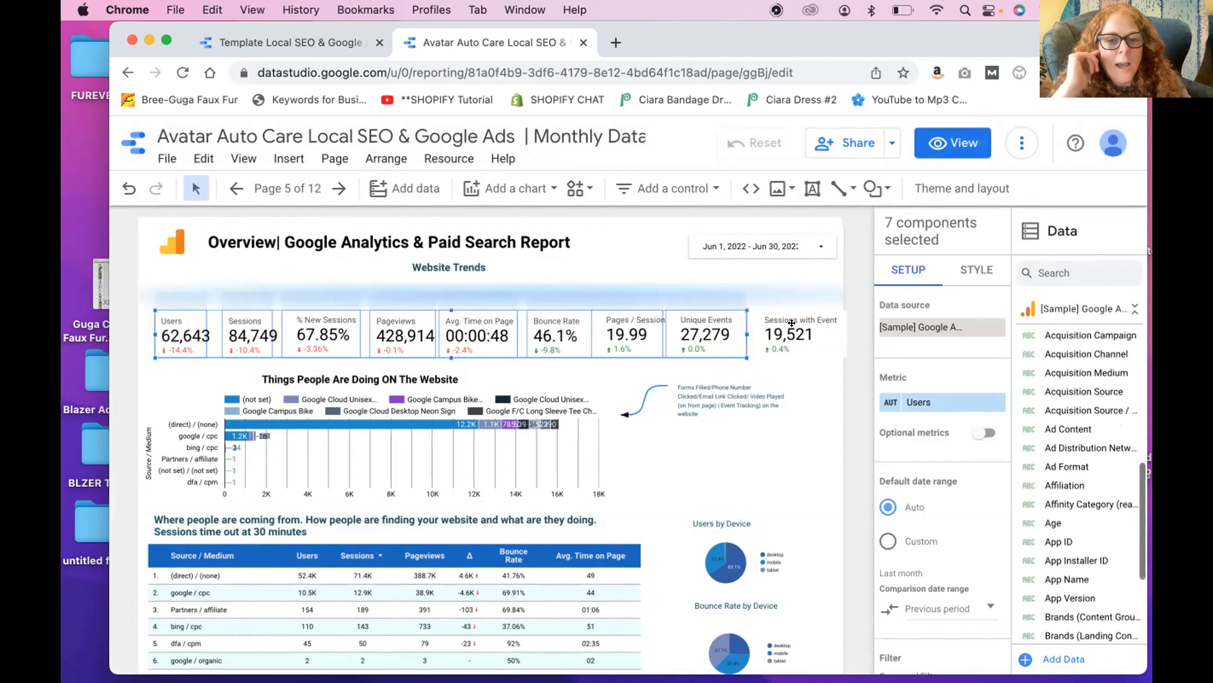
pyautogui.keyDown('shift'); pyautogui.click(792, 323); pyautogui.keyUp('shift')
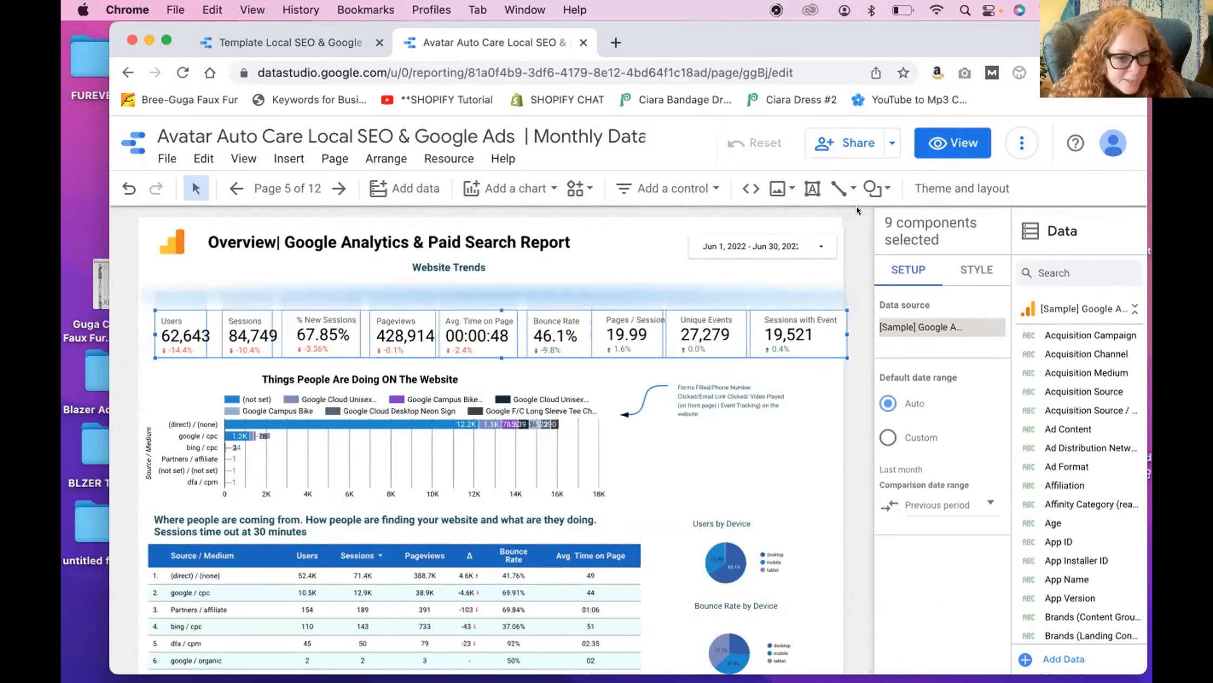
pyautogui.keyDown('shift'); pyautogui.click(561, 582); pyautogui.keyUp('shift')
pyautogui.keyDown('shift'); pyautogui.click(561, 421); pyautogui.keyUp('shift')
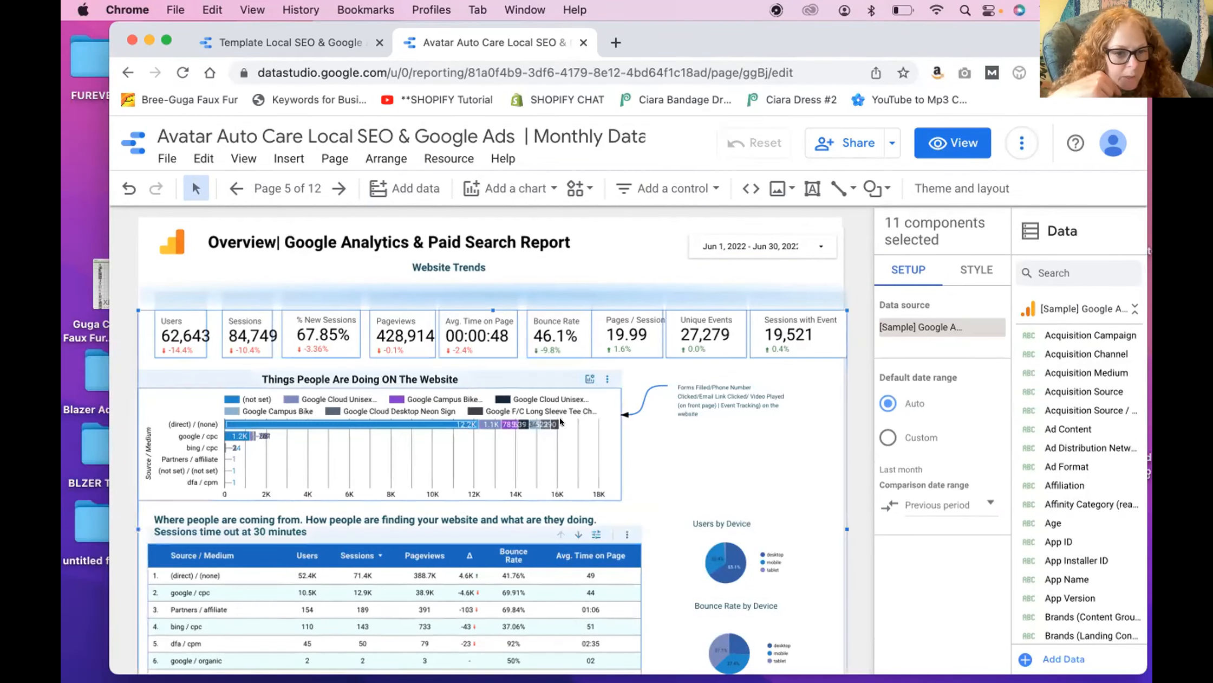
pyautogui.scroll(-4, 559, 417)
pyautogui.keyDown('shift'); pyautogui.click(750, 369); pyautogui.keyUp('shift')
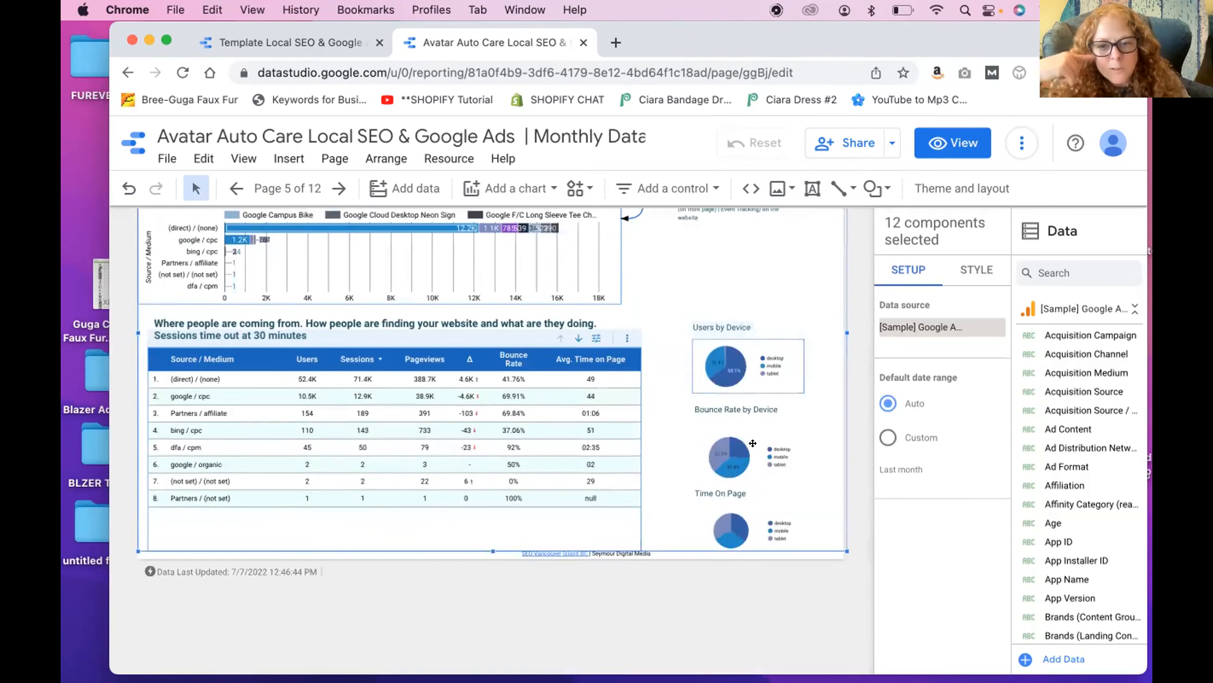
pyautogui.keyDown('shift'); pyautogui.click(753, 443); pyautogui.keyUp('shift')
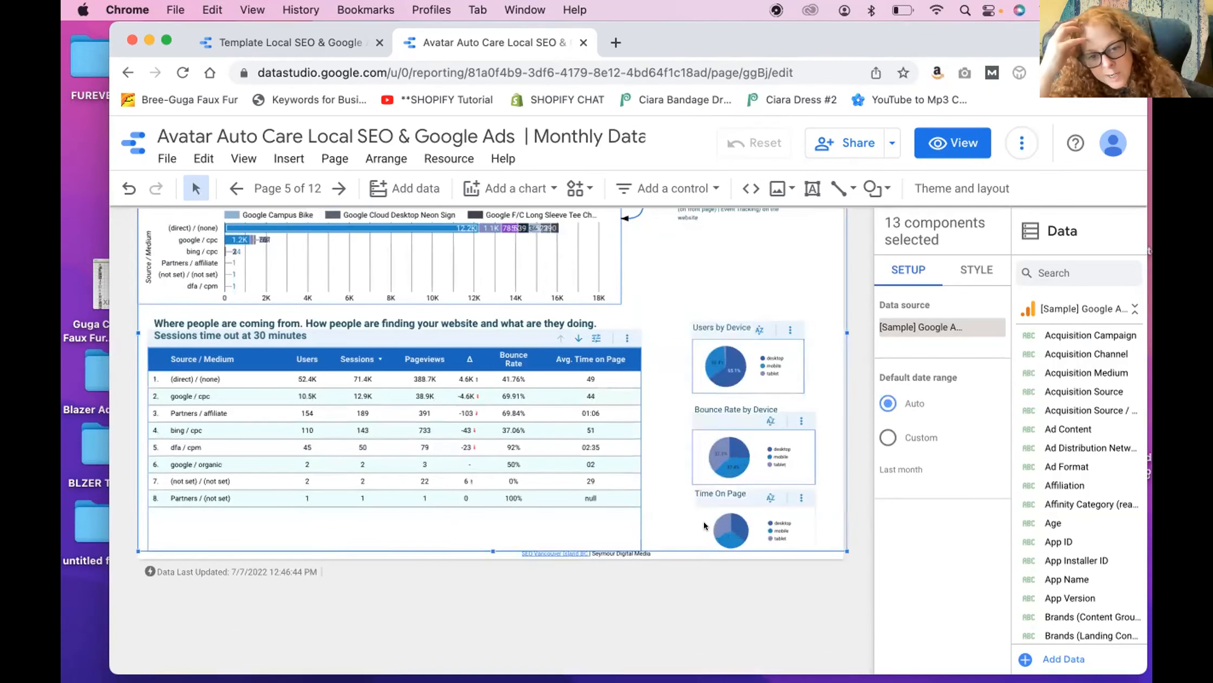
pyautogui.scroll(4, 703, 521)
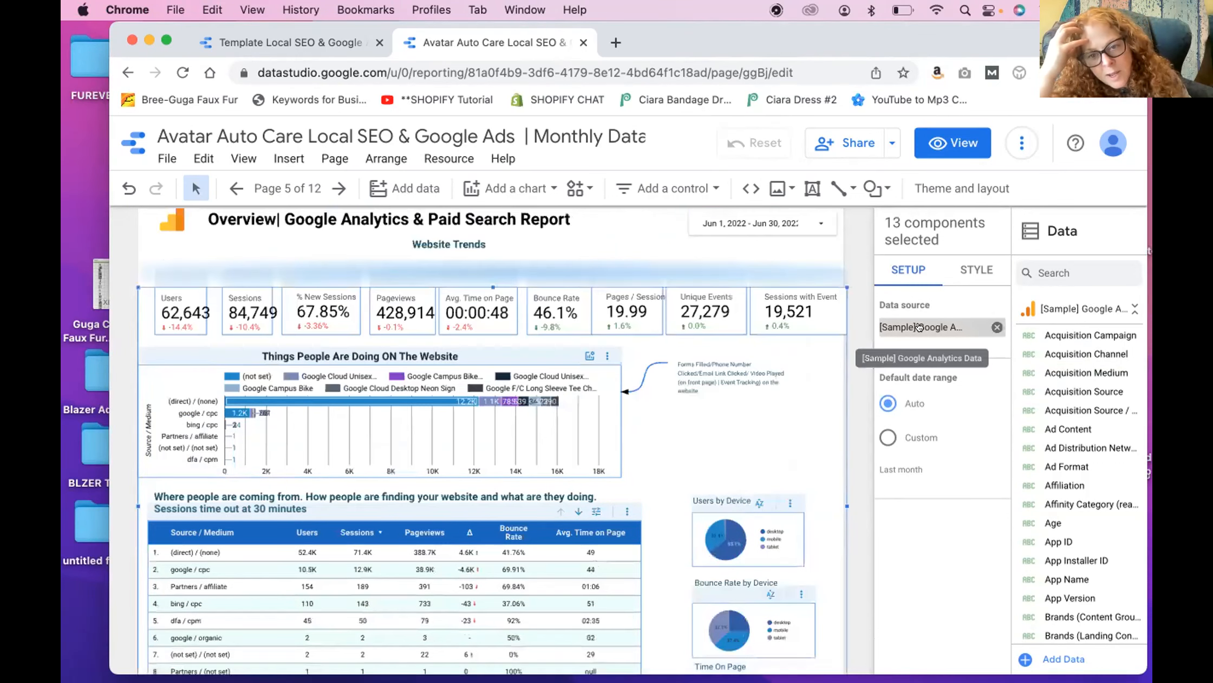
pyautogui.click(919, 326)
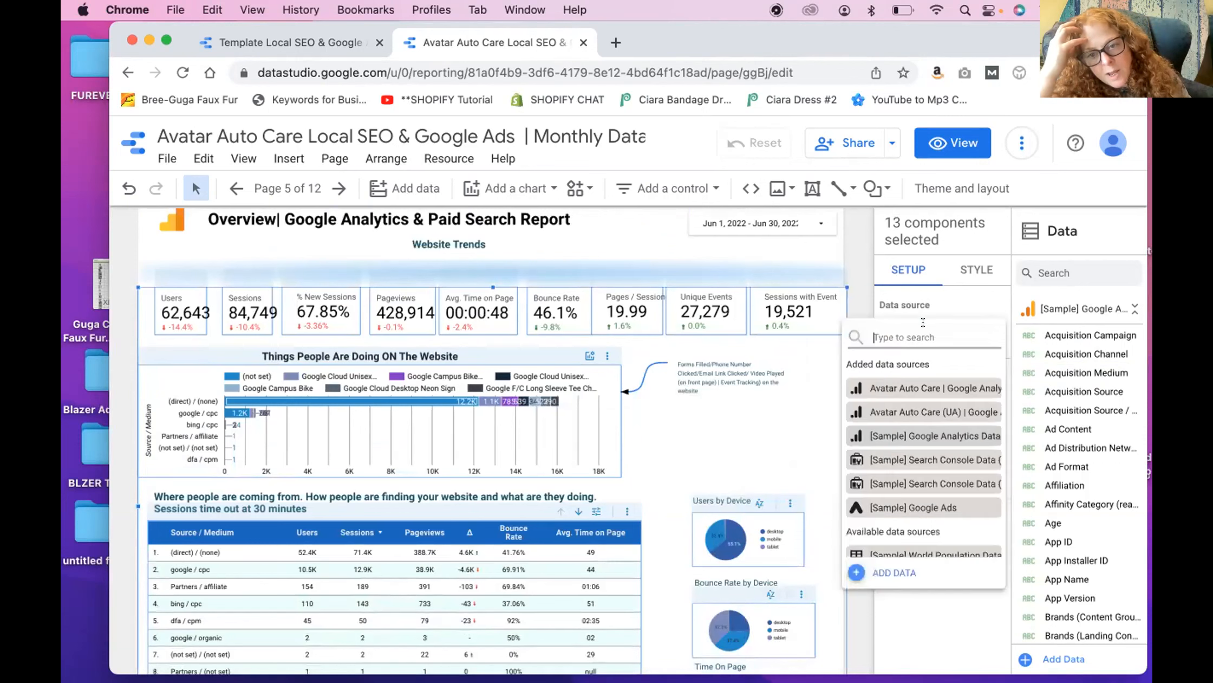
pyautogui.click(901, 412)
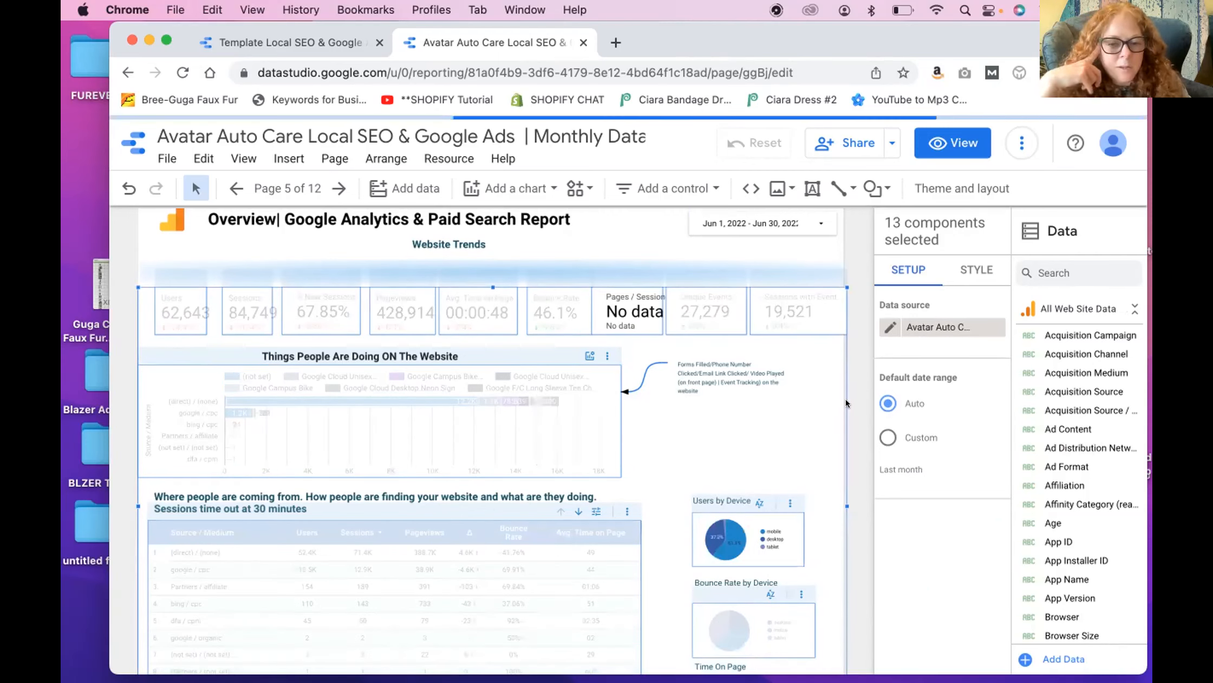
# Step: Switch the Time On Page pie chart's data source to Avatar Auto Care (UA) | Google Analytics
pyautogui.scroll(1, 845, 403)
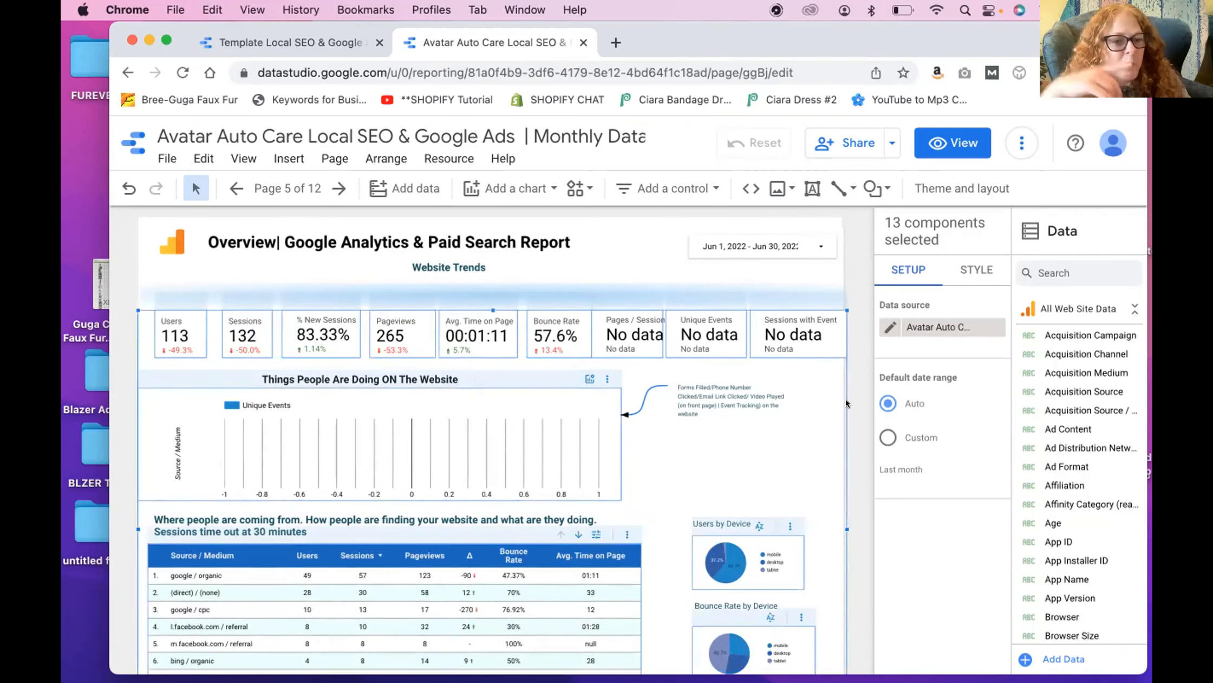
pyautogui.scroll(-3, 847, 404)
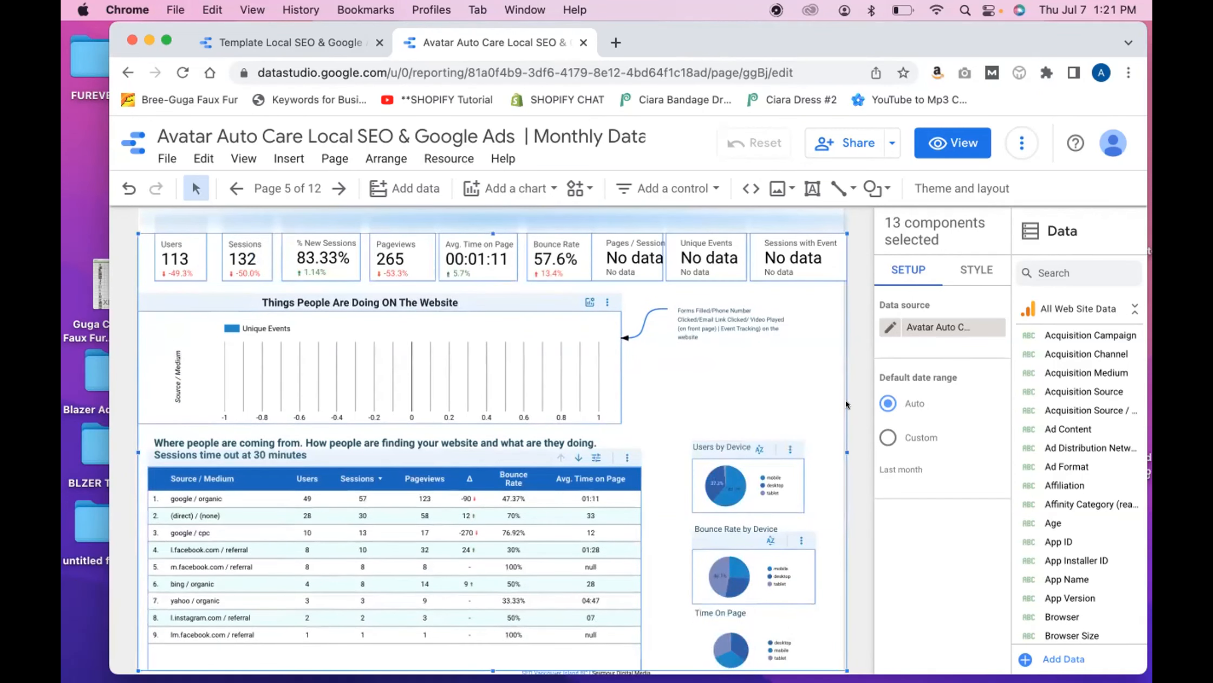
pyautogui.scroll(-2, 847, 404)
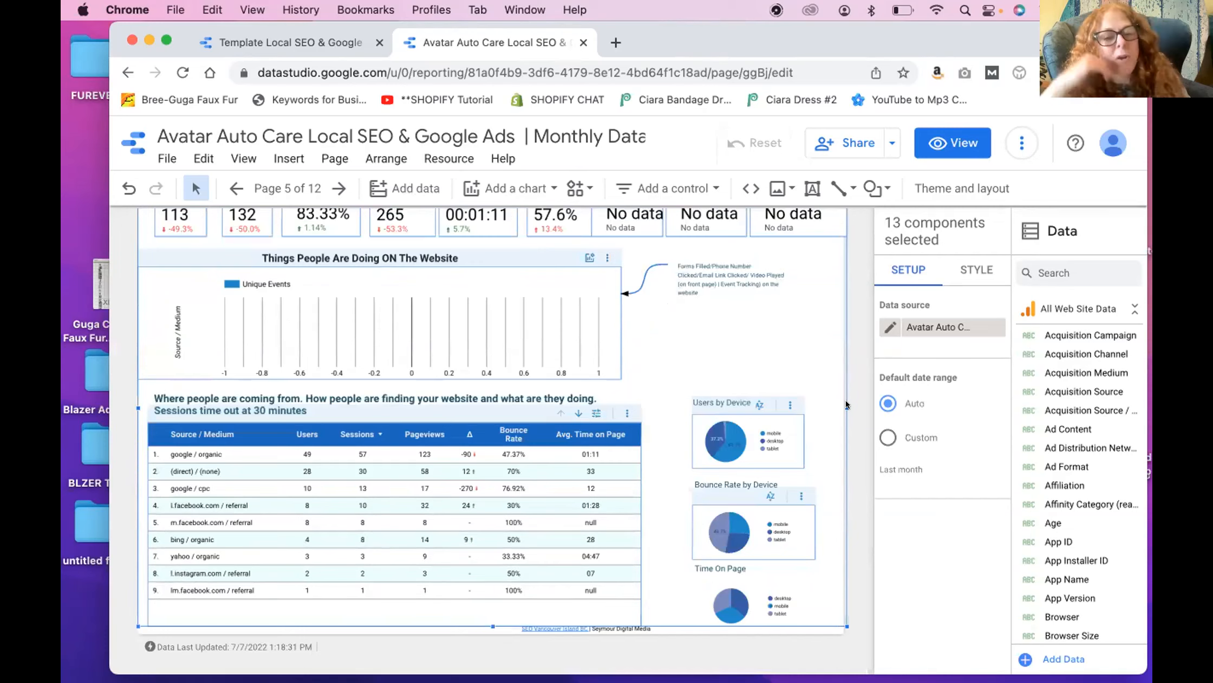
pyautogui.scroll(-2, 846, 403)
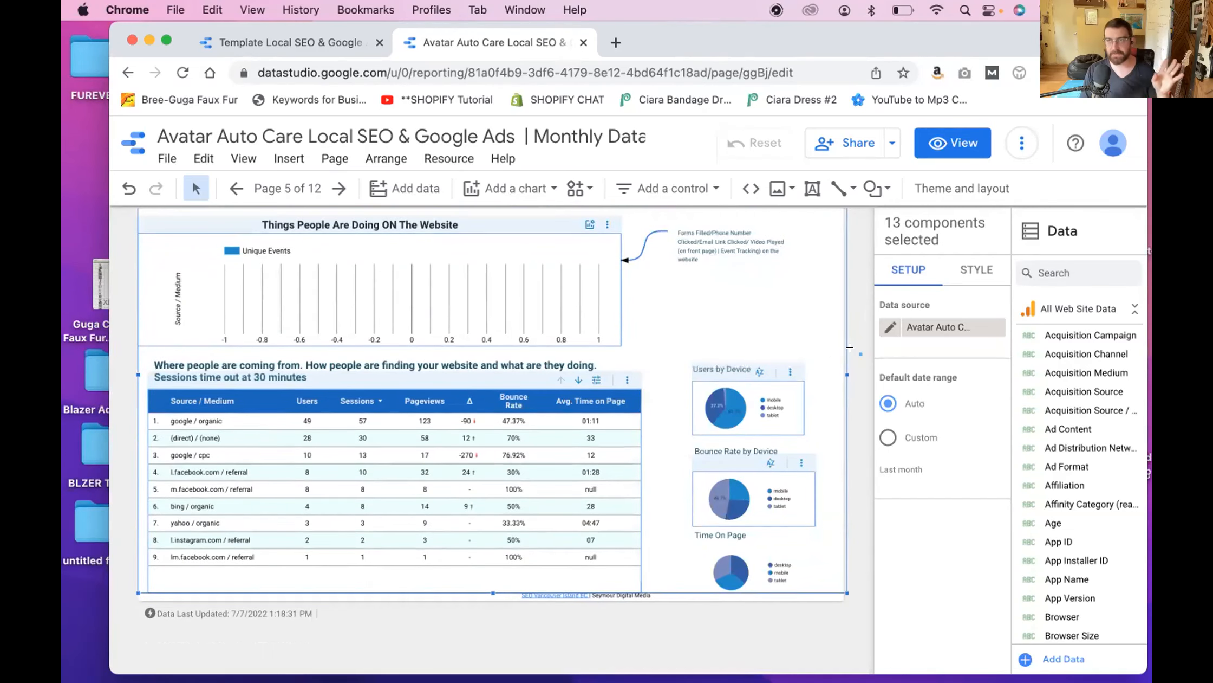
pyautogui.click(815, 347)
pyautogui.scroll(-6, 806, 344)
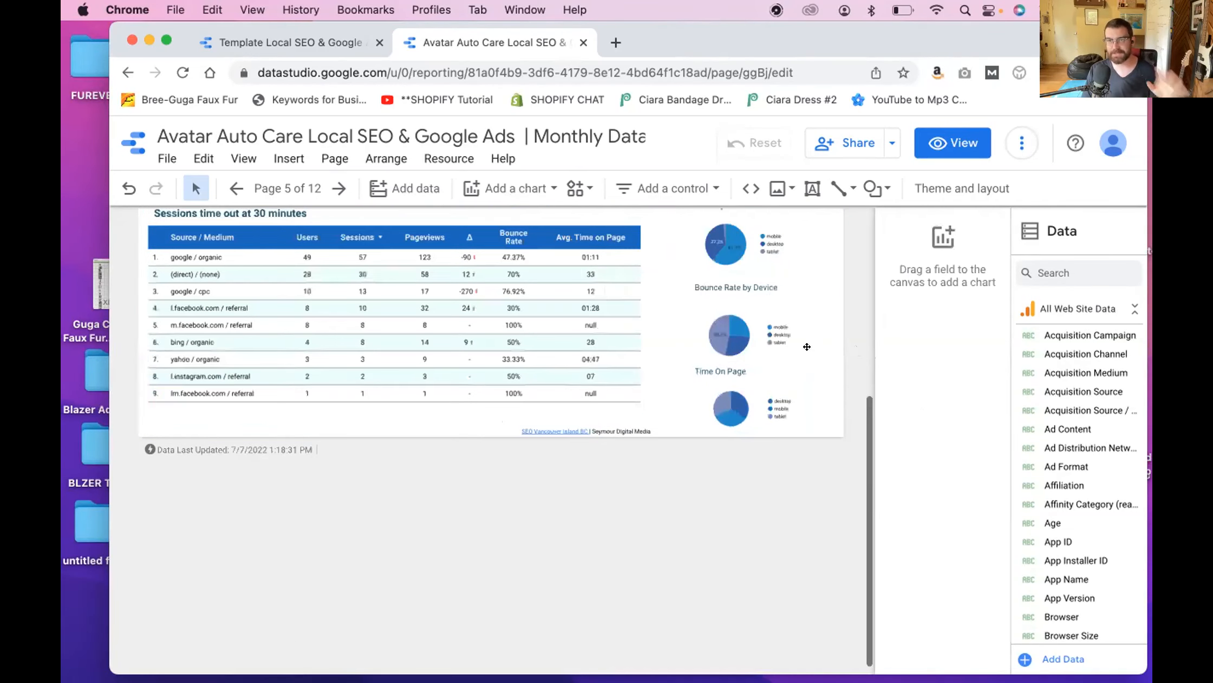
pyautogui.scroll(5, 807, 346)
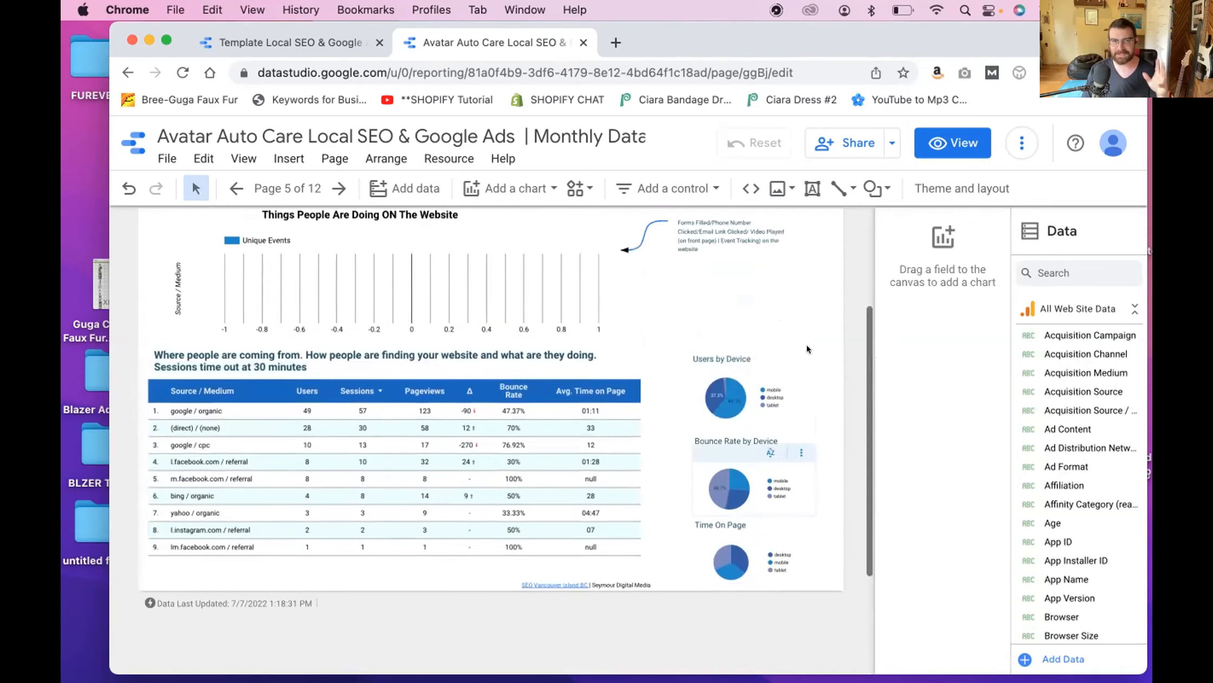
pyautogui.click(747, 565)
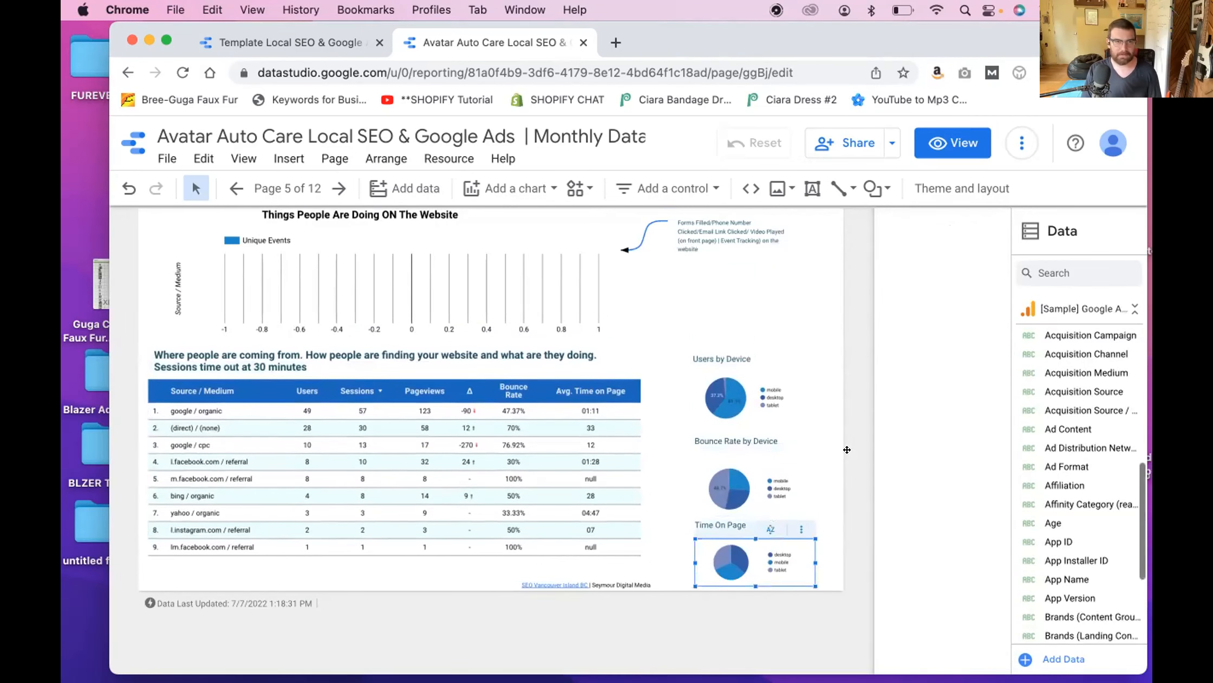
pyautogui.scroll(5, 846, 452)
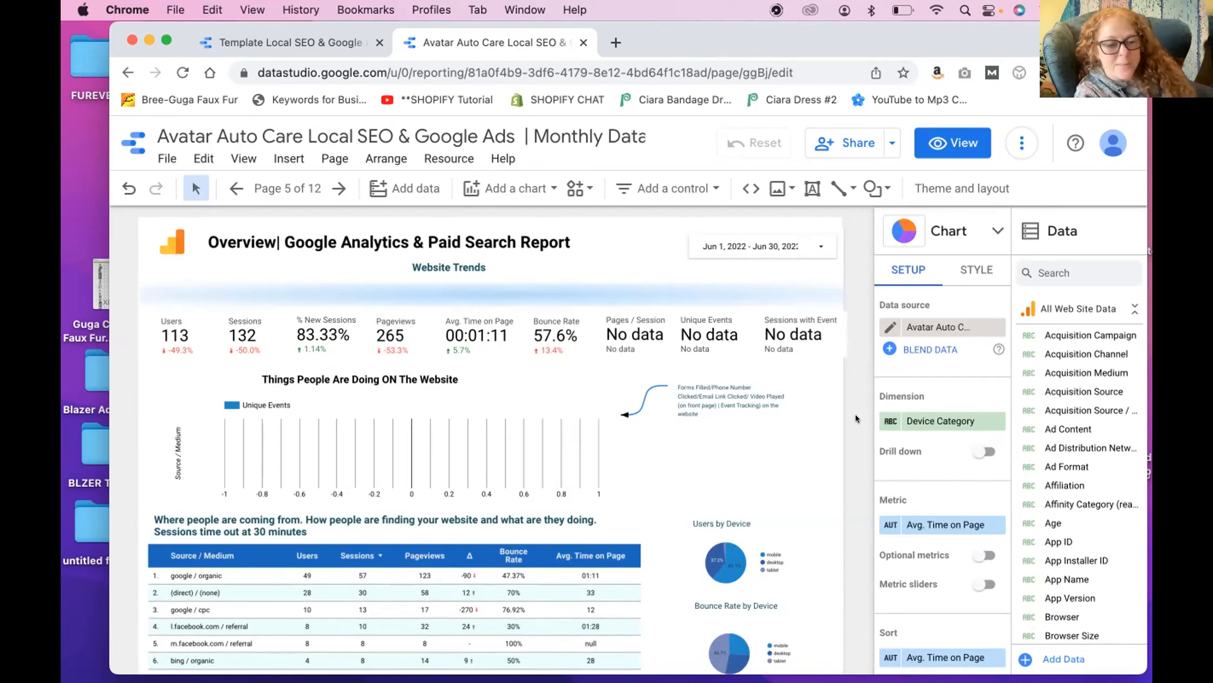
# Step: Examine the device pie charts on the overview page and select the Pages / Session scorecard
pyautogui.scroll(-2, 856, 419)
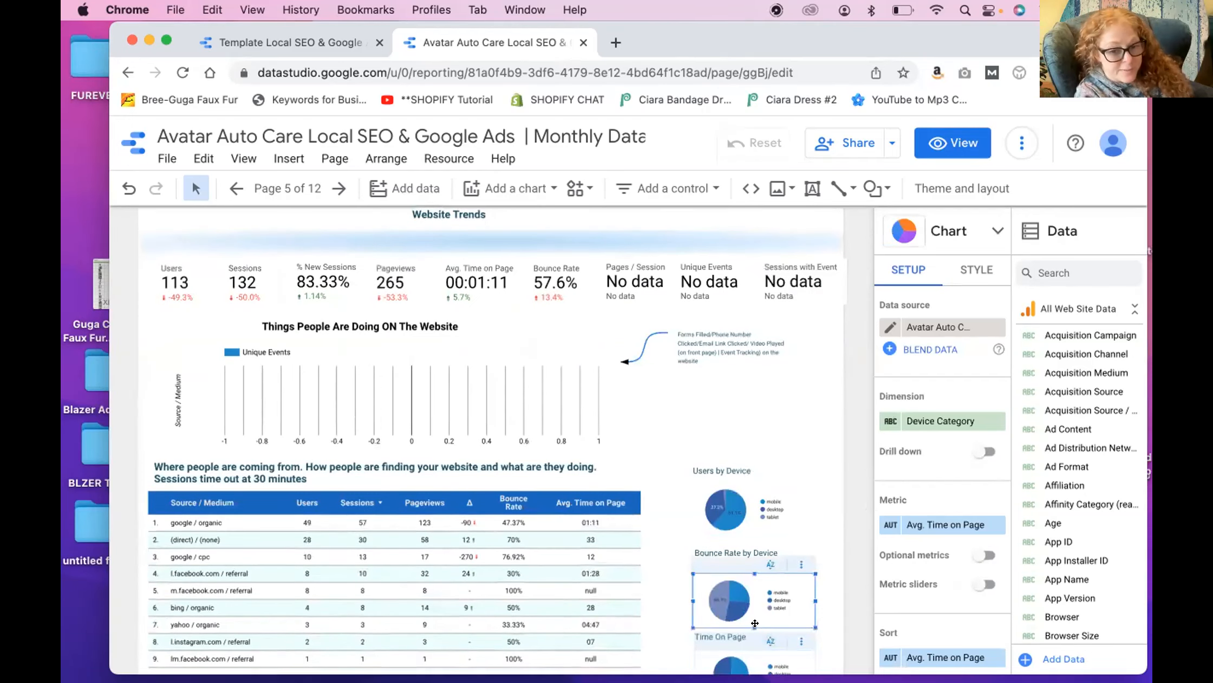
pyautogui.click(751, 489)
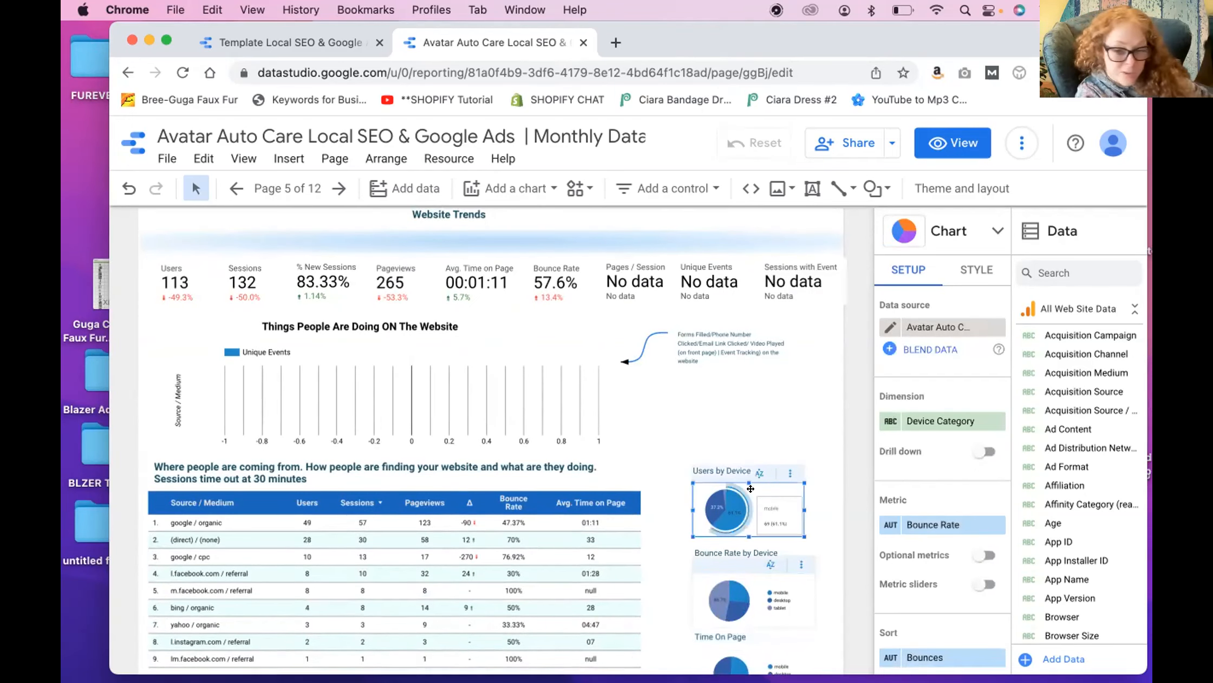
pyautogui.click(853, 416)
pyautogui.scroll(-2, 854, 416)
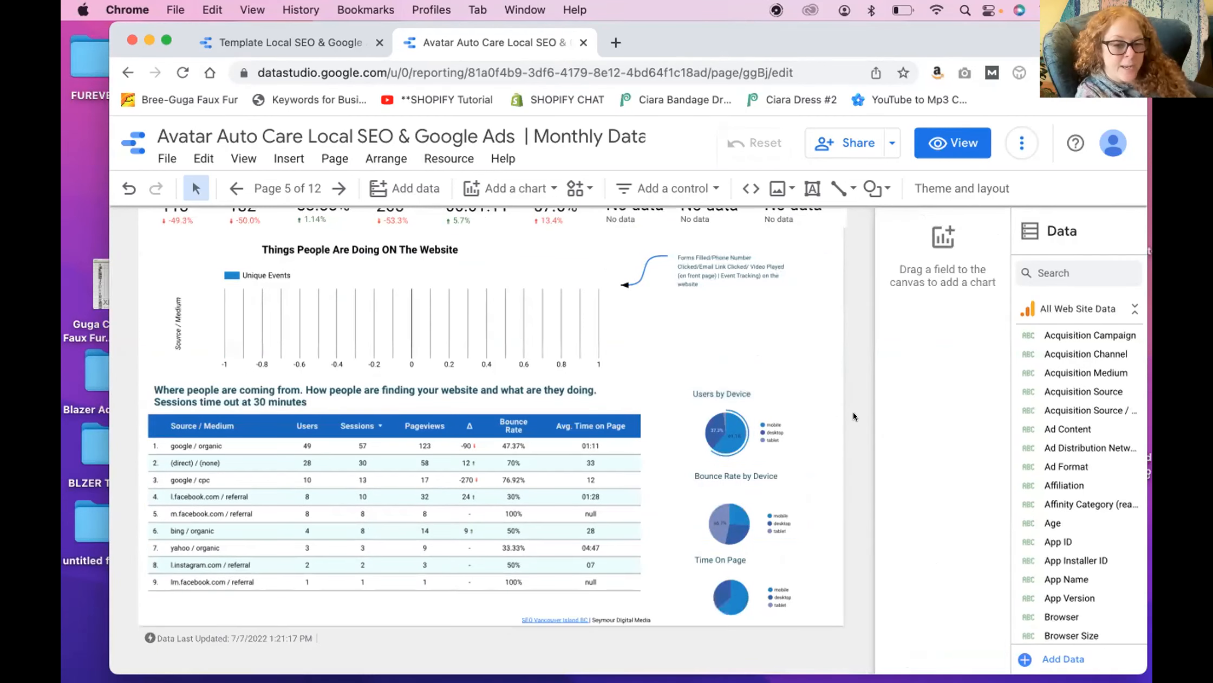
pyautogui.scroll(3, 854, 416)
pyautogui.click(615, 334)
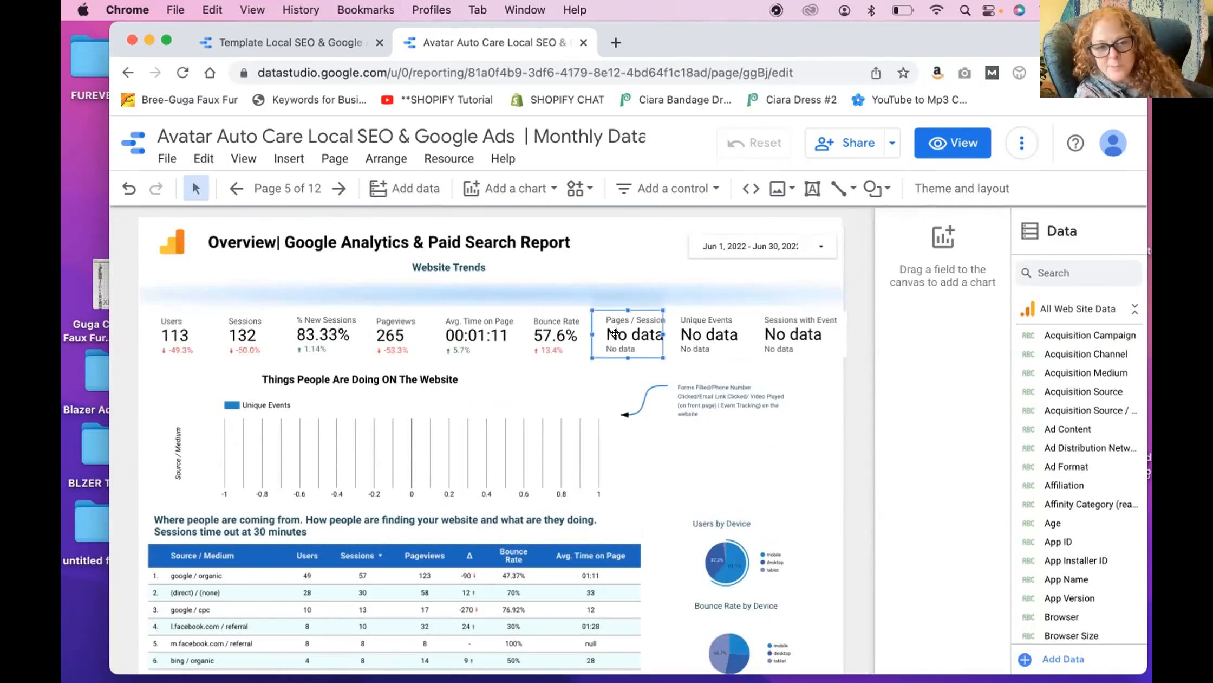